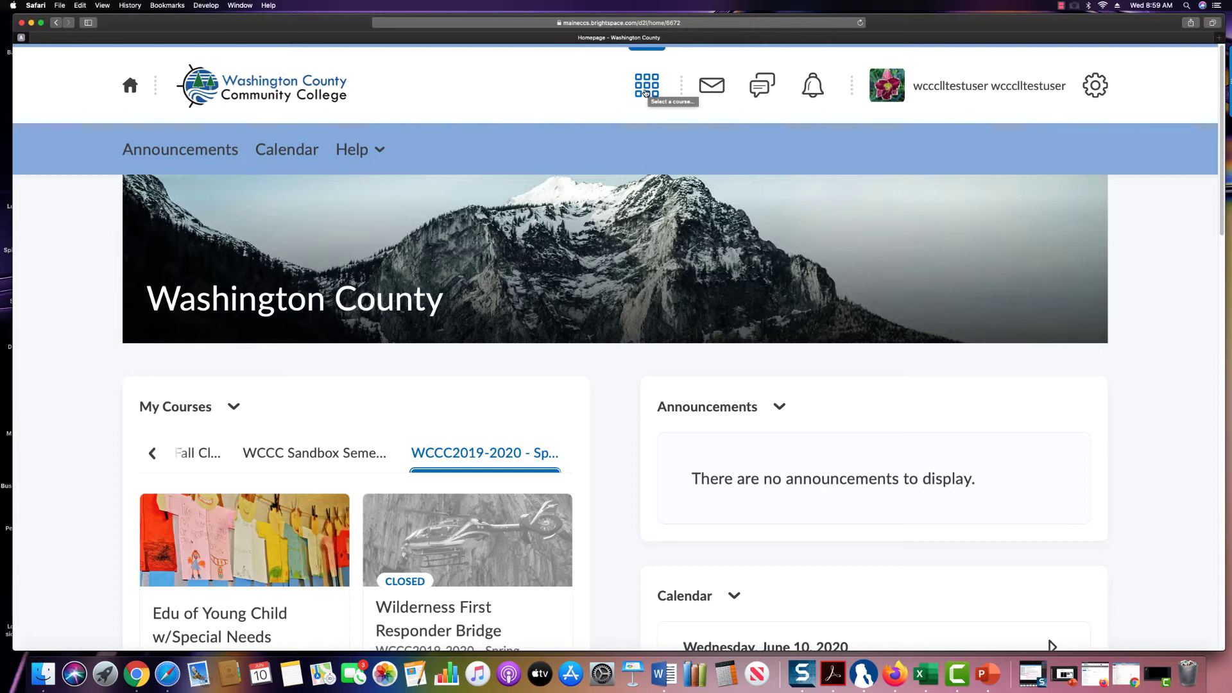
# Unpin the third course, WC_MSargent_CO, in the course selector
pyautogui.click(646, 92)
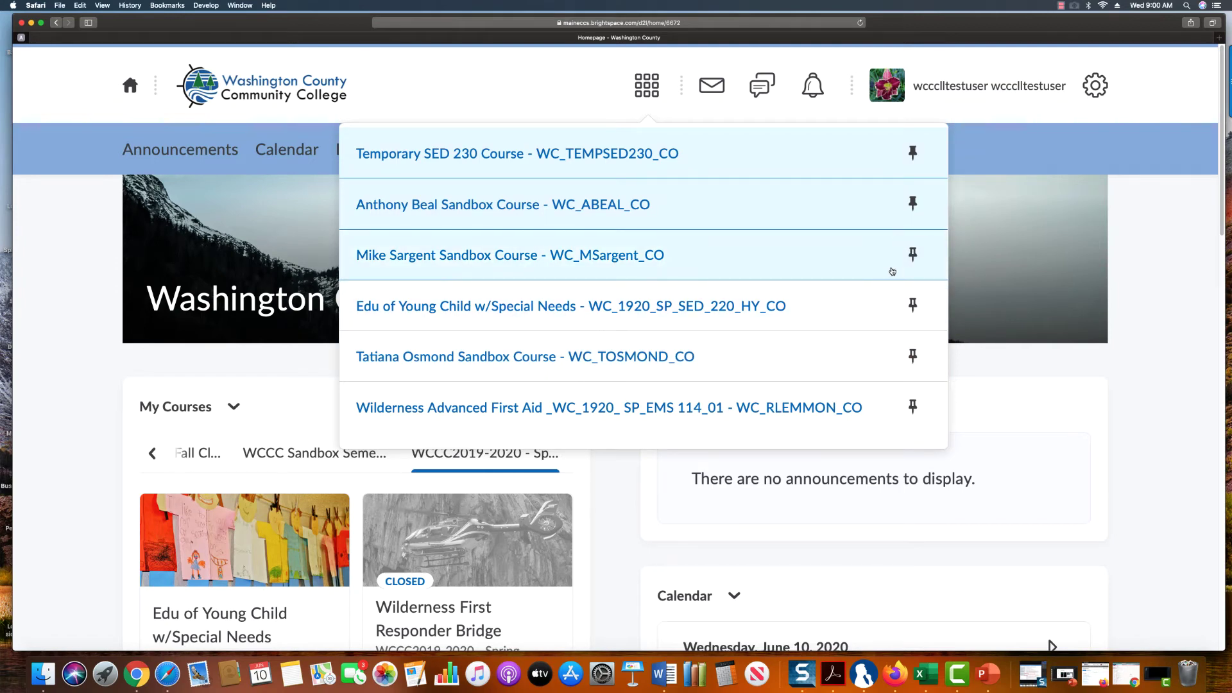
pyautogui.click(914, 258)
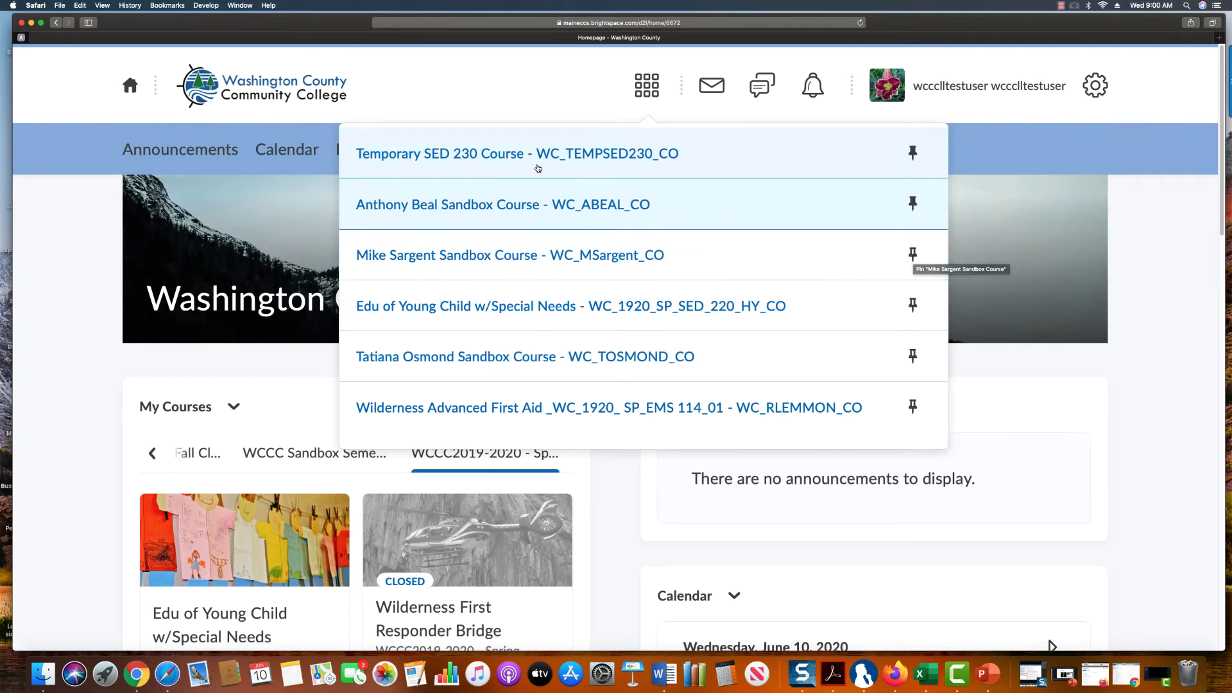
# Check the message, subscription and update alerts on the homepage
pyautogui.click(718, 89)
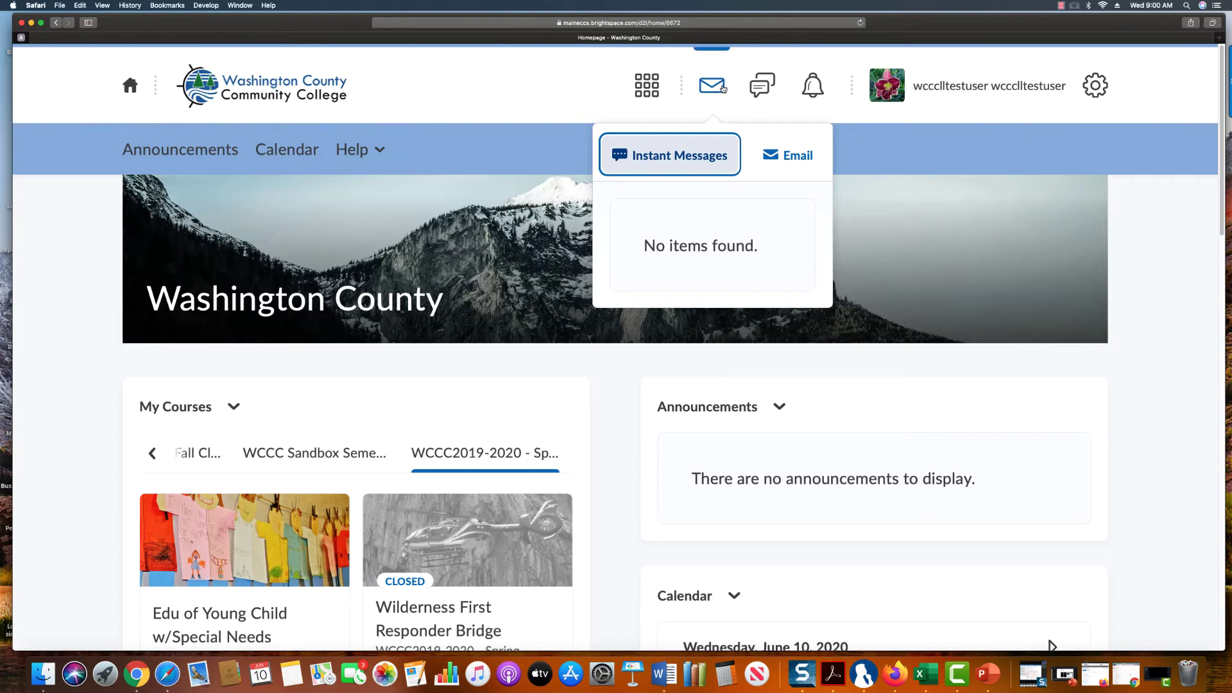
pyautogui.click(759, 89)
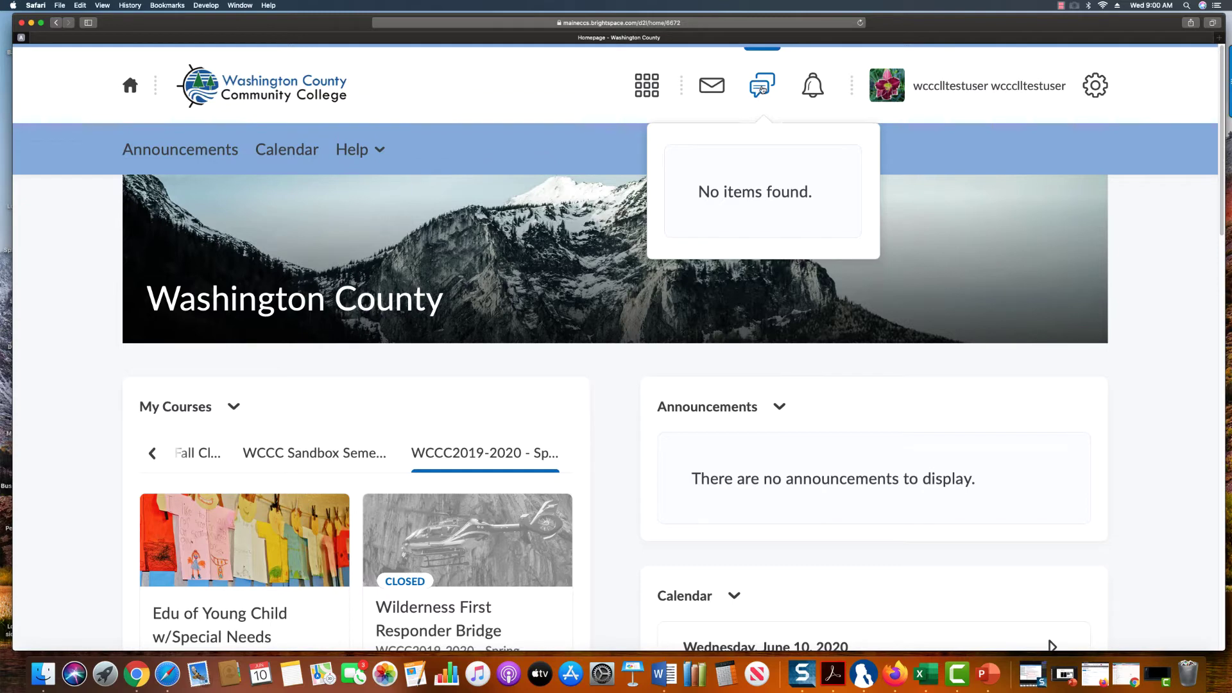
pyautogui.click(813, 91)
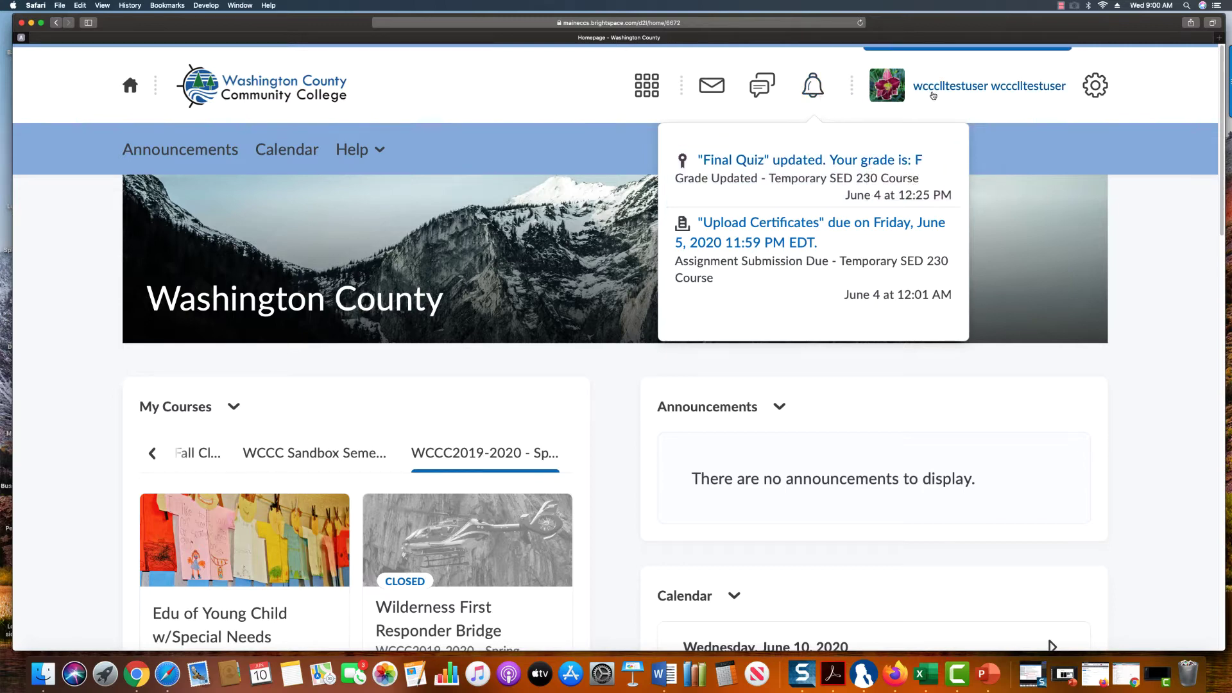
# Open the user profile and look over its picture, awards and personal info fields
pyautogui.click(983, 88)
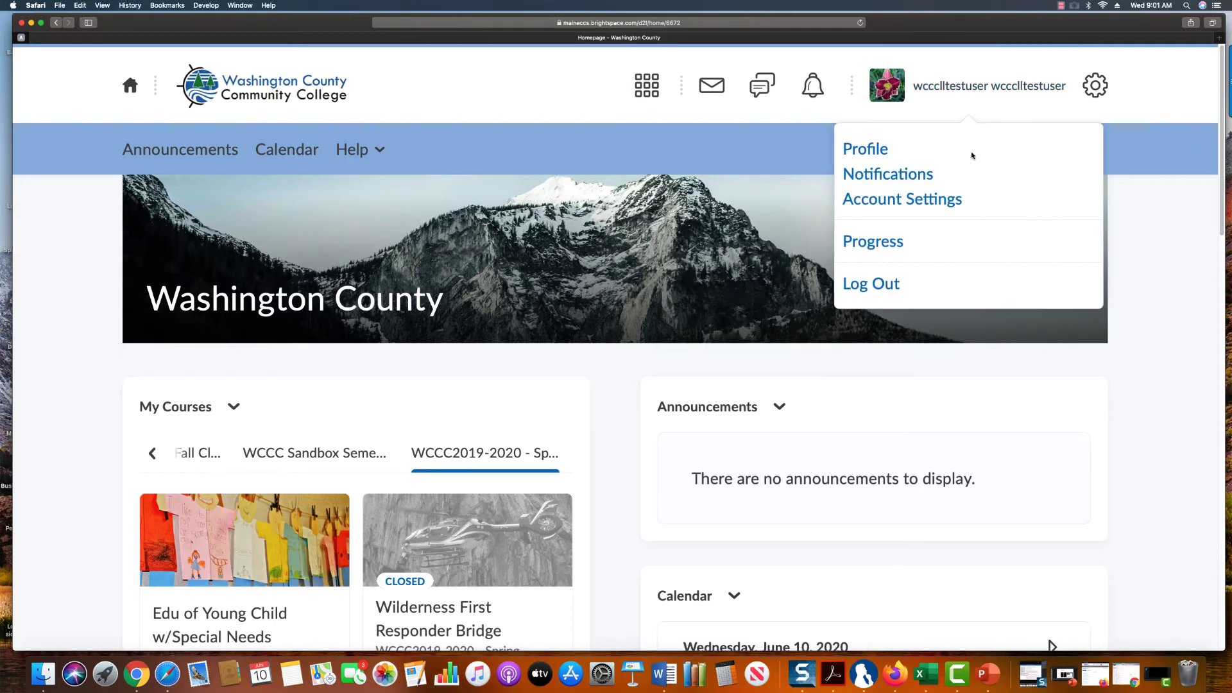
pyautogui.click(873, 151)
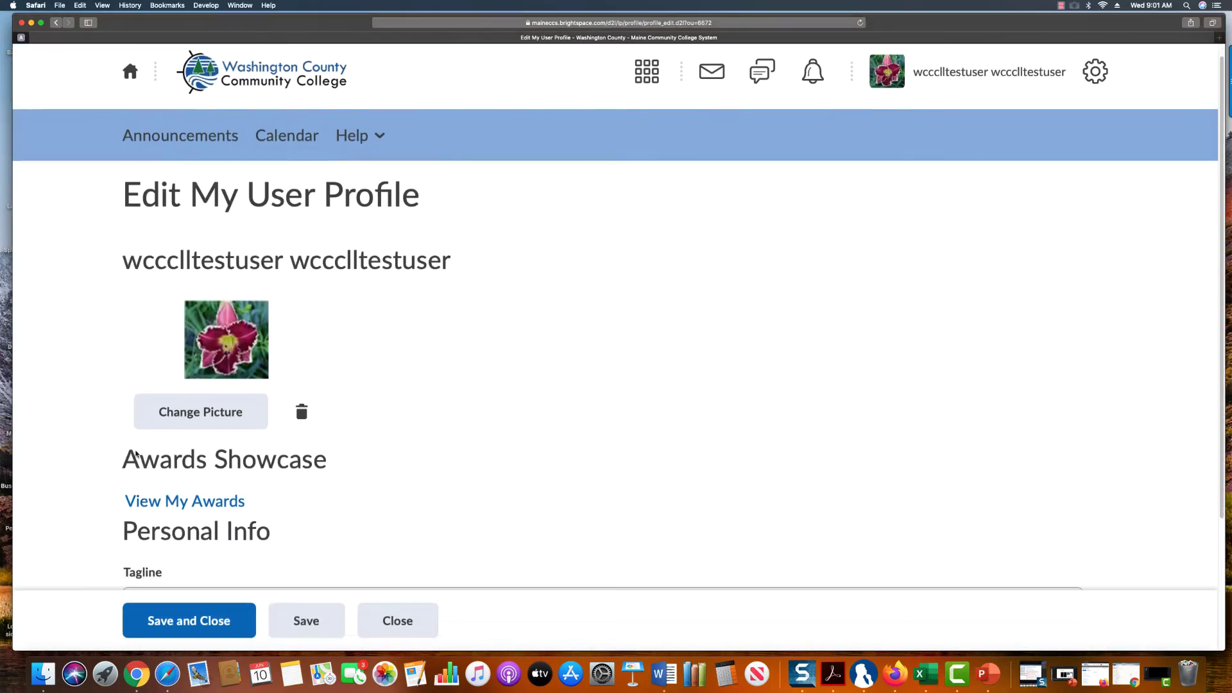
pyautogui.scroll(-3, 462, 412)
pyautogui.scroll(-2, 468, 412)
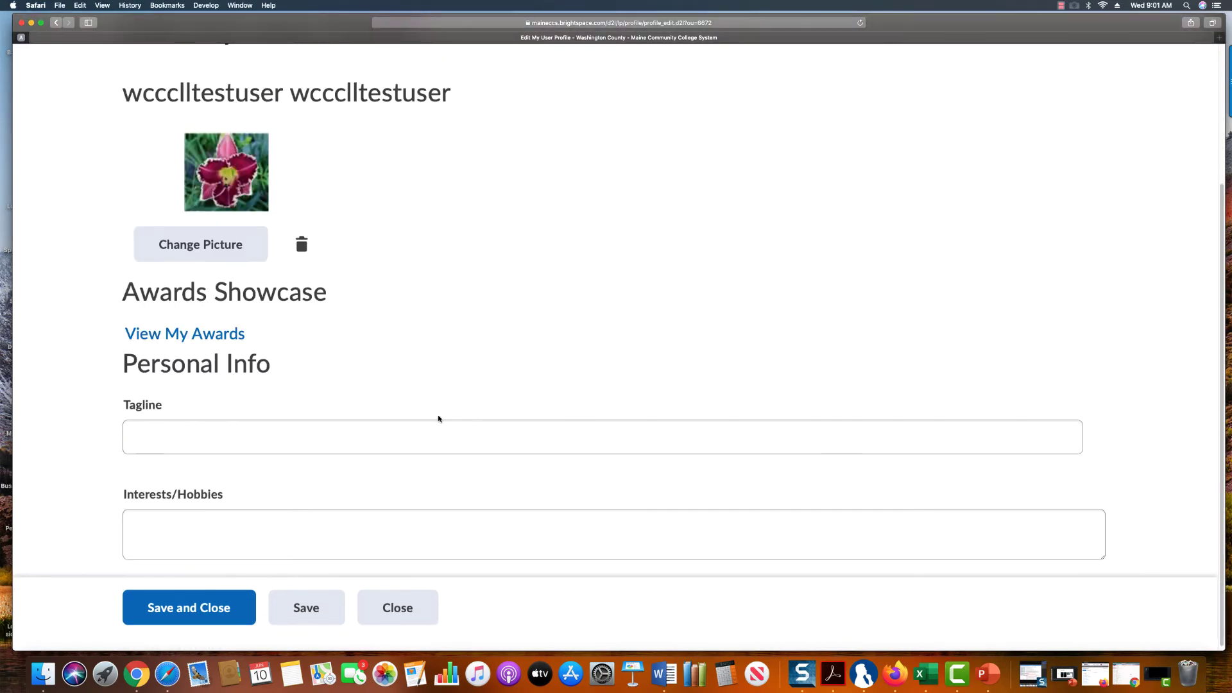
pyautogui.scroll(5, 415, 417)
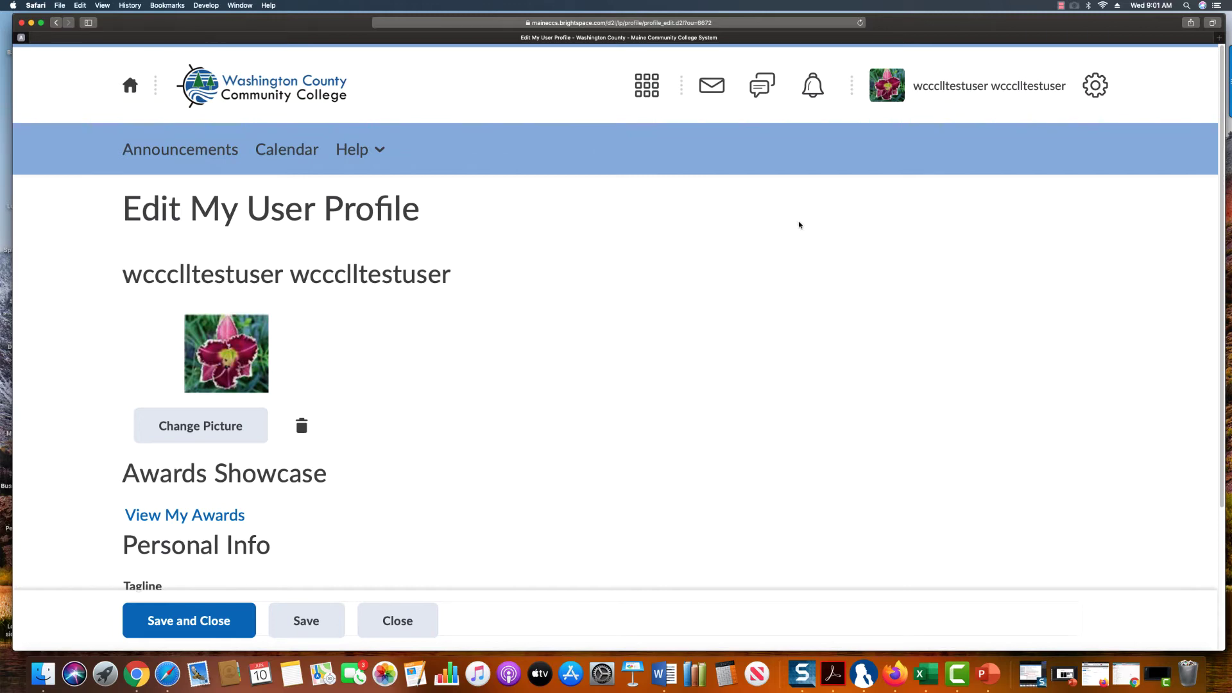
# Open the notification settings and examine the contact methods, activity summary and the SMS and email options for instant notifications
pyautogui.click(965, 90)
pyautogui.click(885, 175)
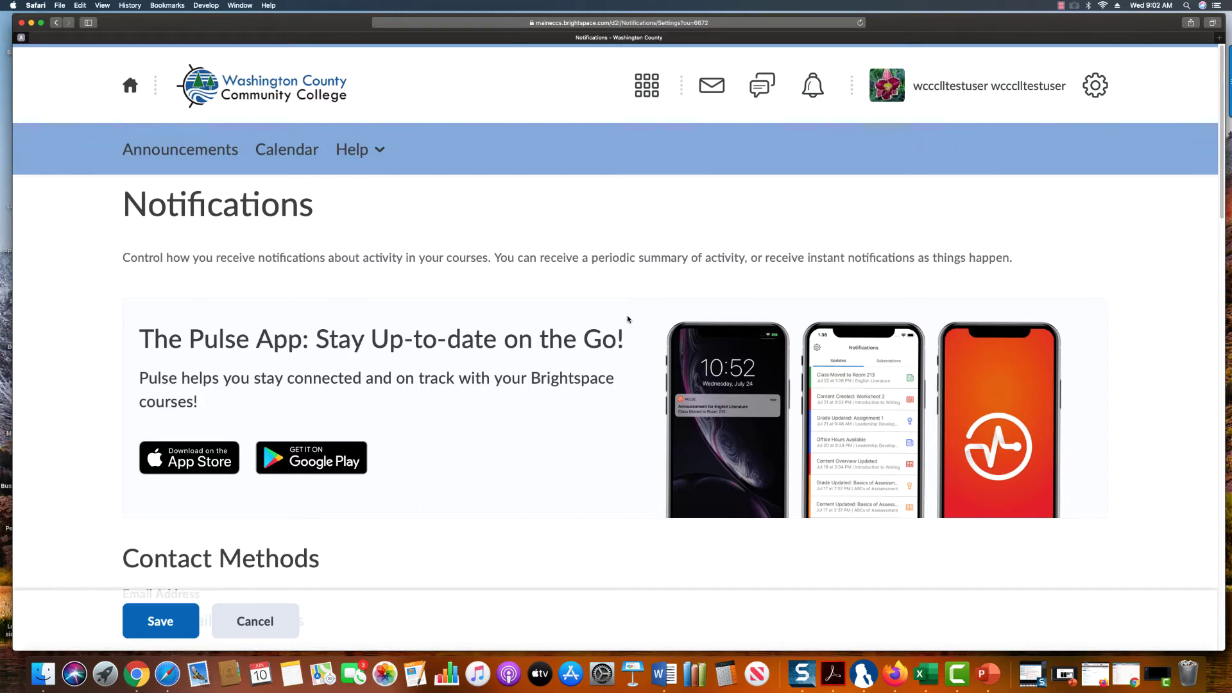
pyautogui.scroll(-10, 610, 380)
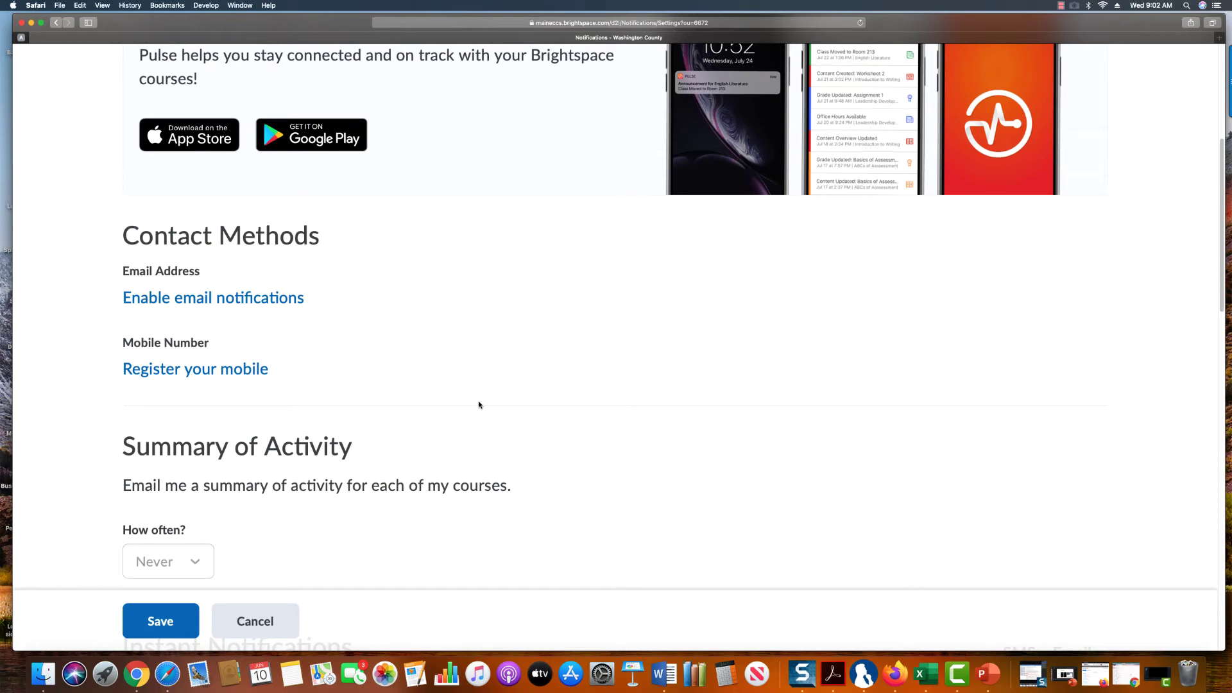
pyautogui.scroll(-10, 480, 404)
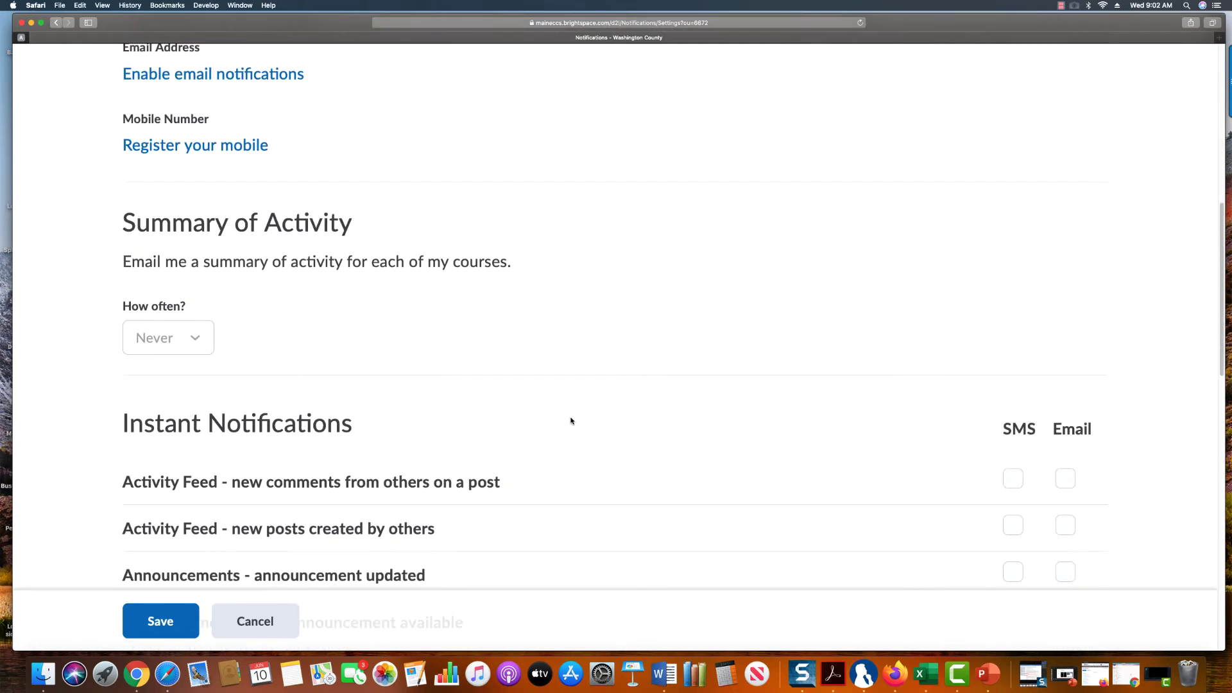
pyautogui.scroll(-3, 761, 454)
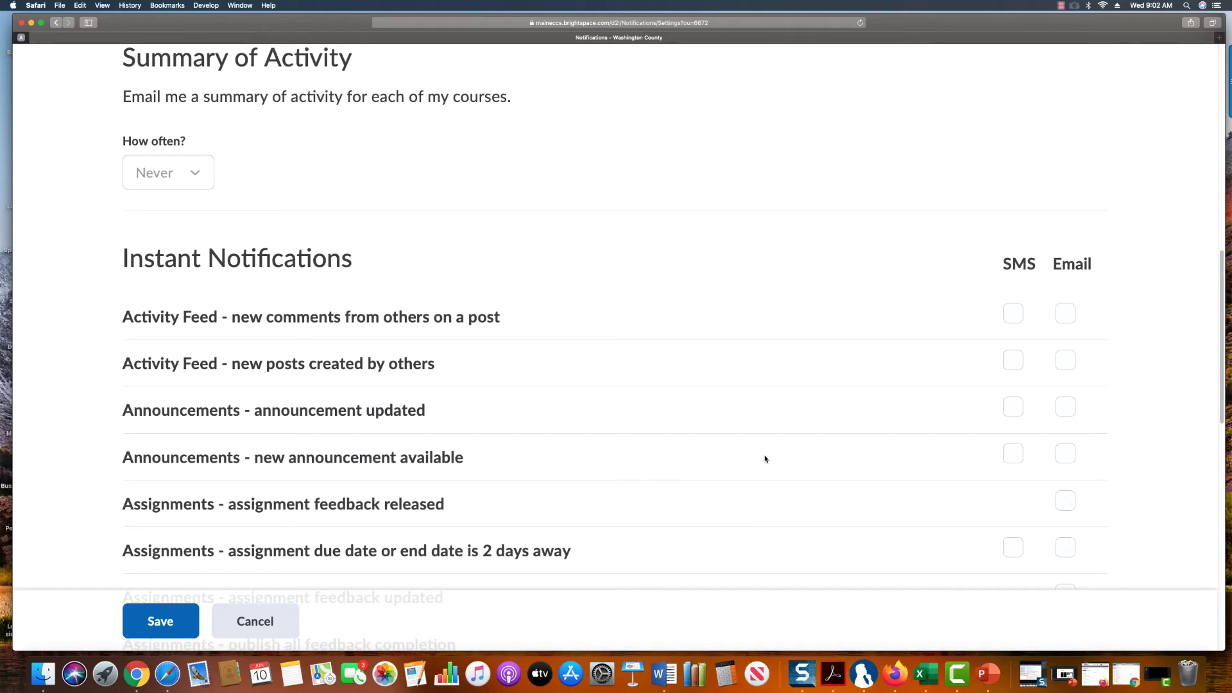
pyautogui.scroll(-2, 791, 459)
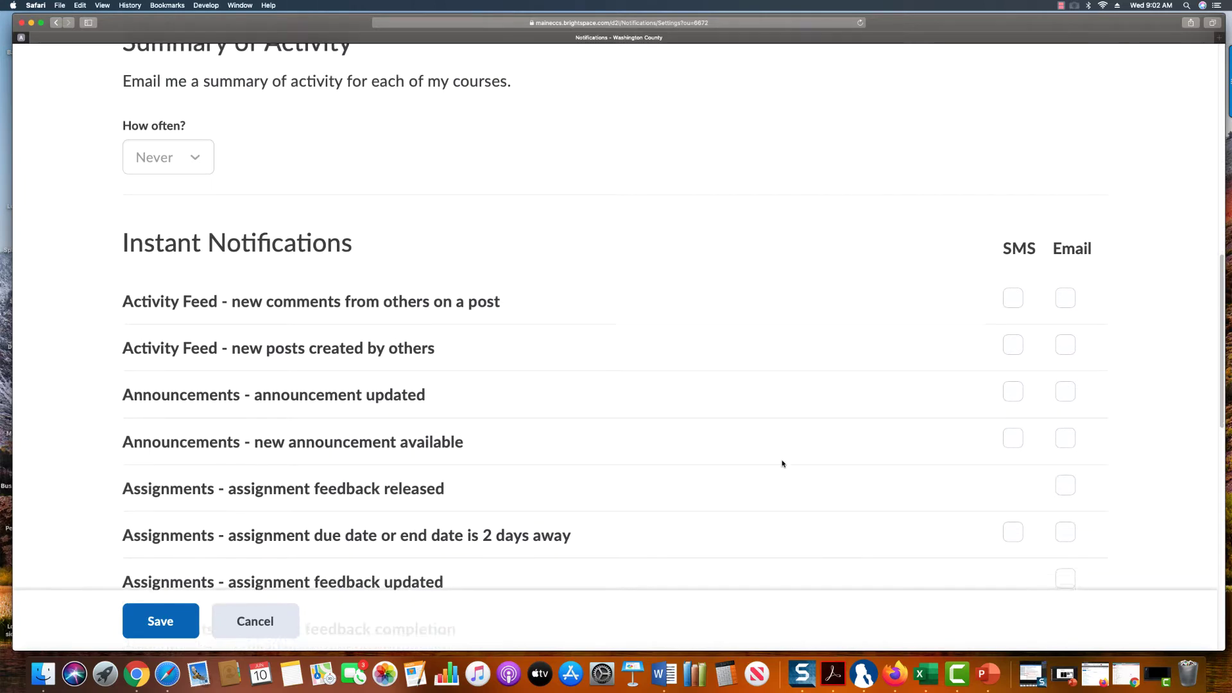
pyautogui.scroll(-3, 780, 469)
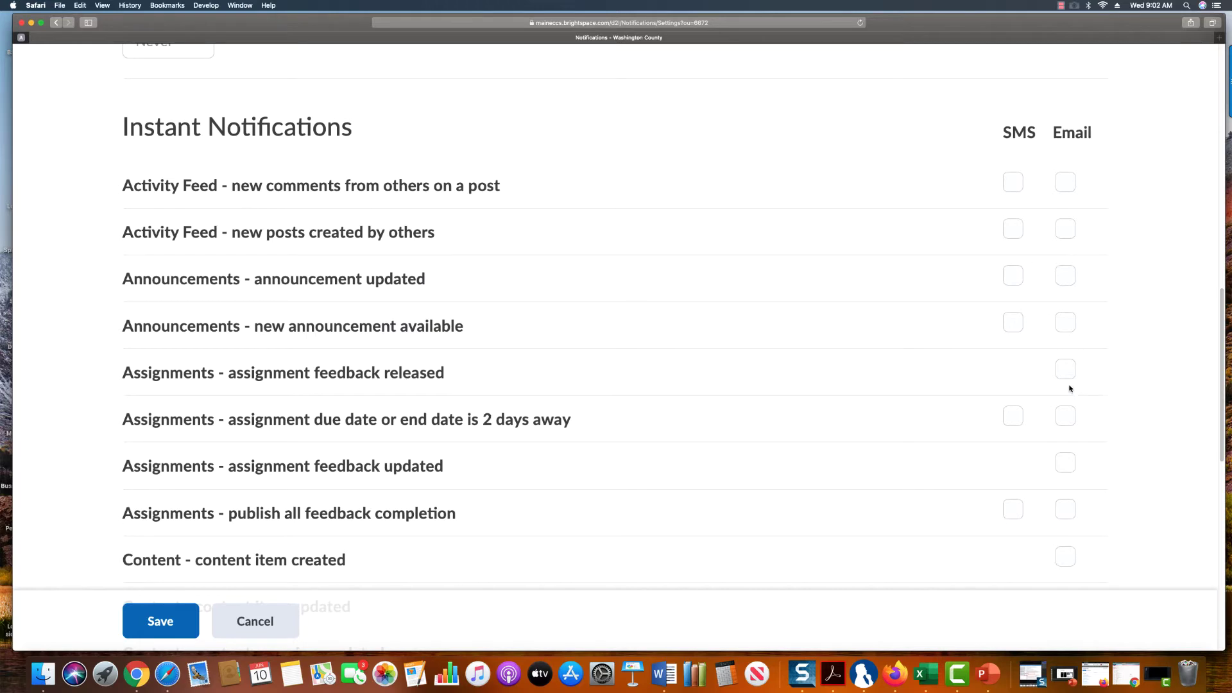
pyautogui.scroll(-3, 892, 455)
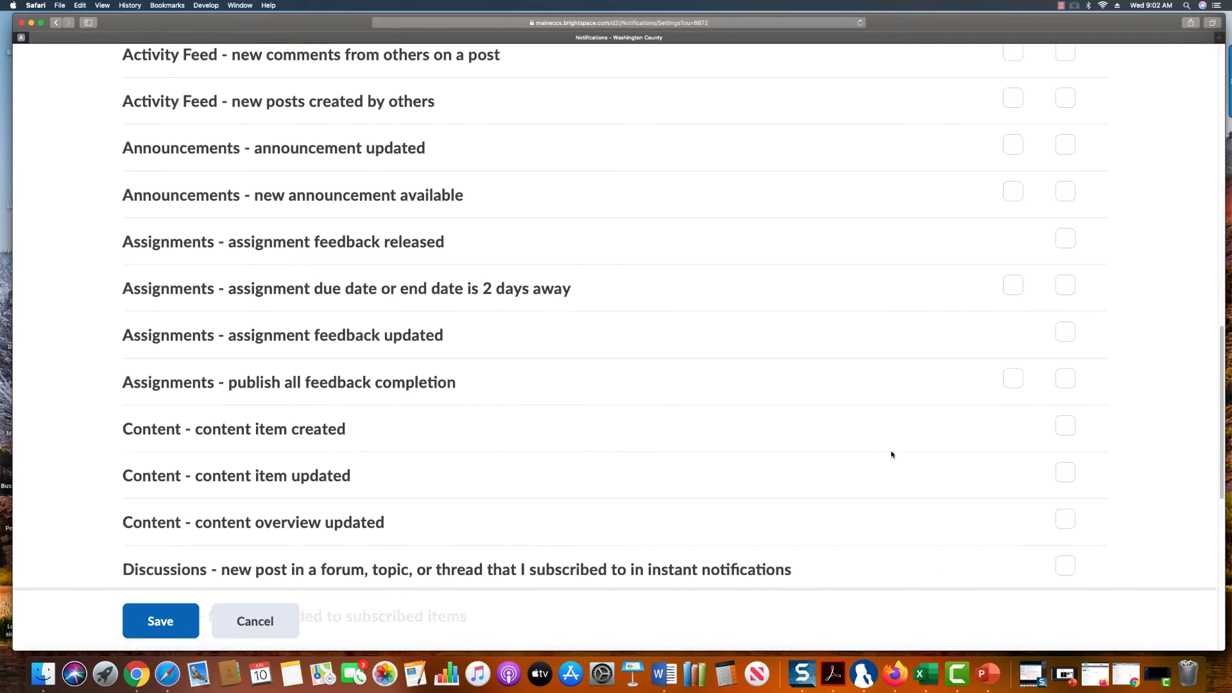
pyautogui.scroll(-1, 911, 495)
pyautogui.scroll(-3, 922, 494)
pyautogui.scroll(-4, 854, 463)
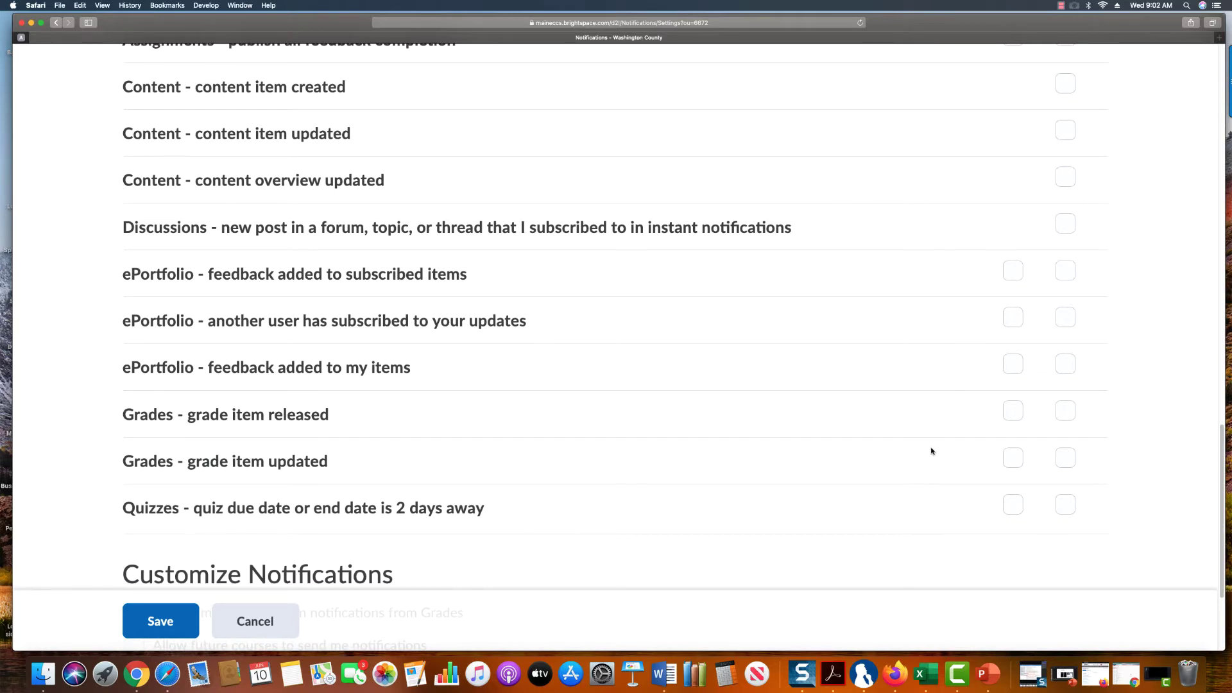
pyautogui.scroll(1, 915, 428)
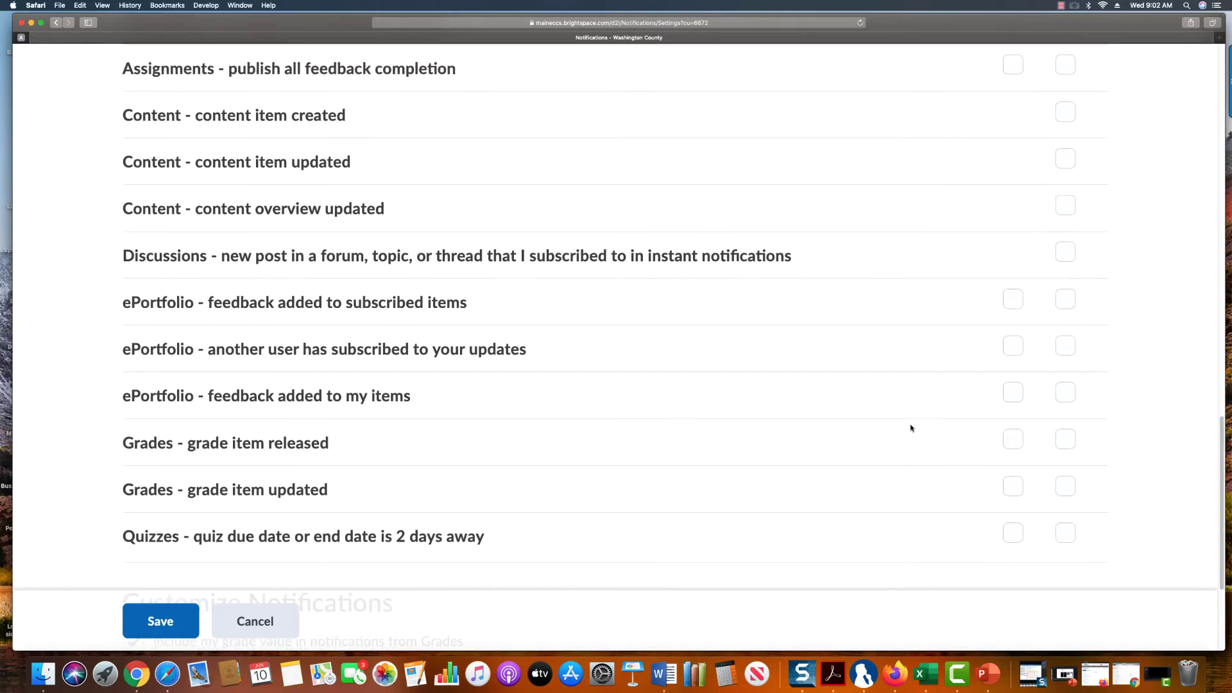
pyautogui.scroll(2, 911, 428)
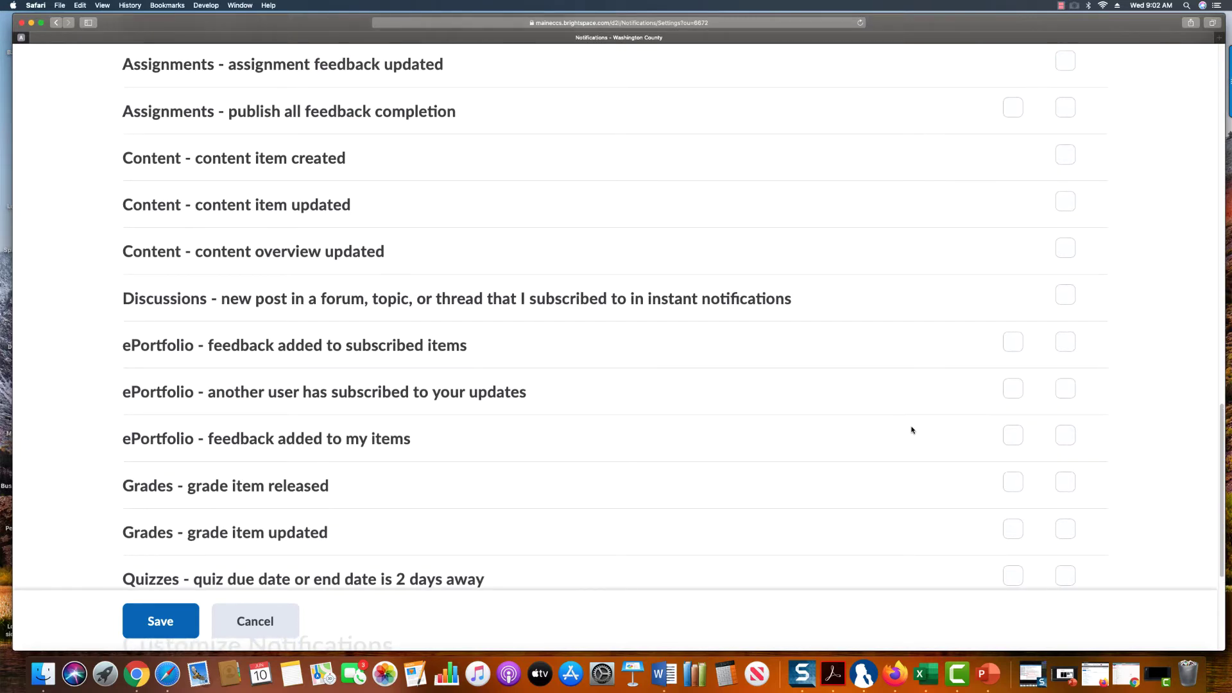
pyautogui.scroll(2, 912, 429)
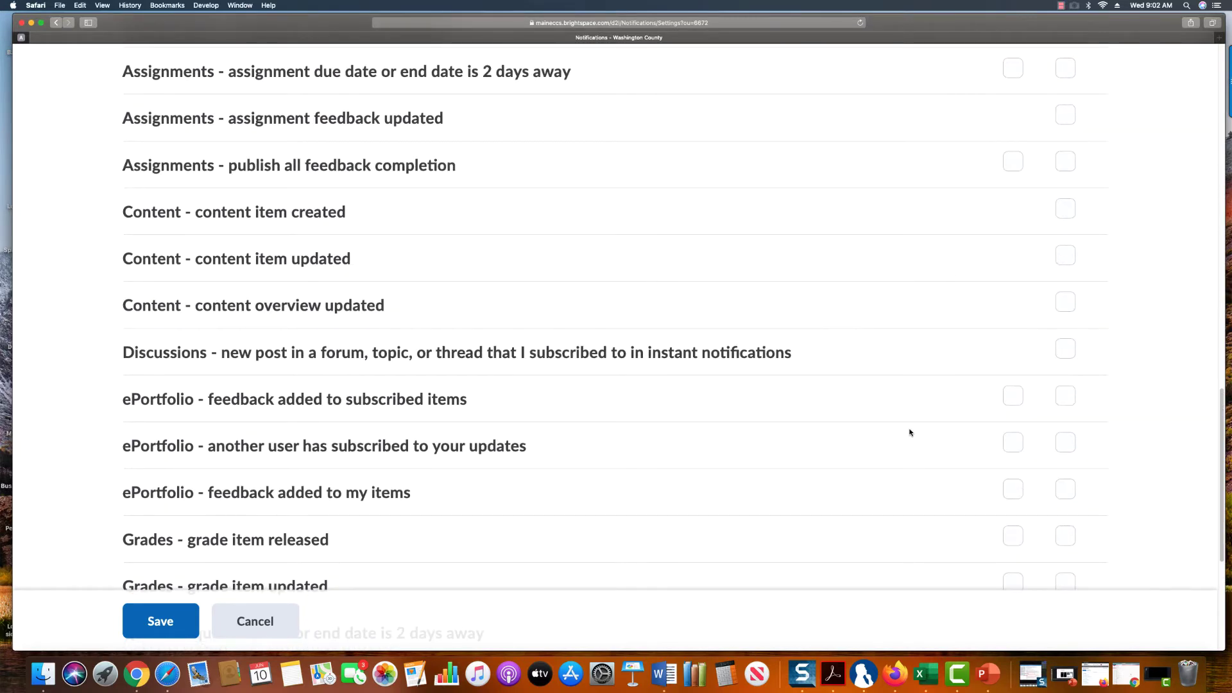
pyautogui.scroll(8, 910, 441)
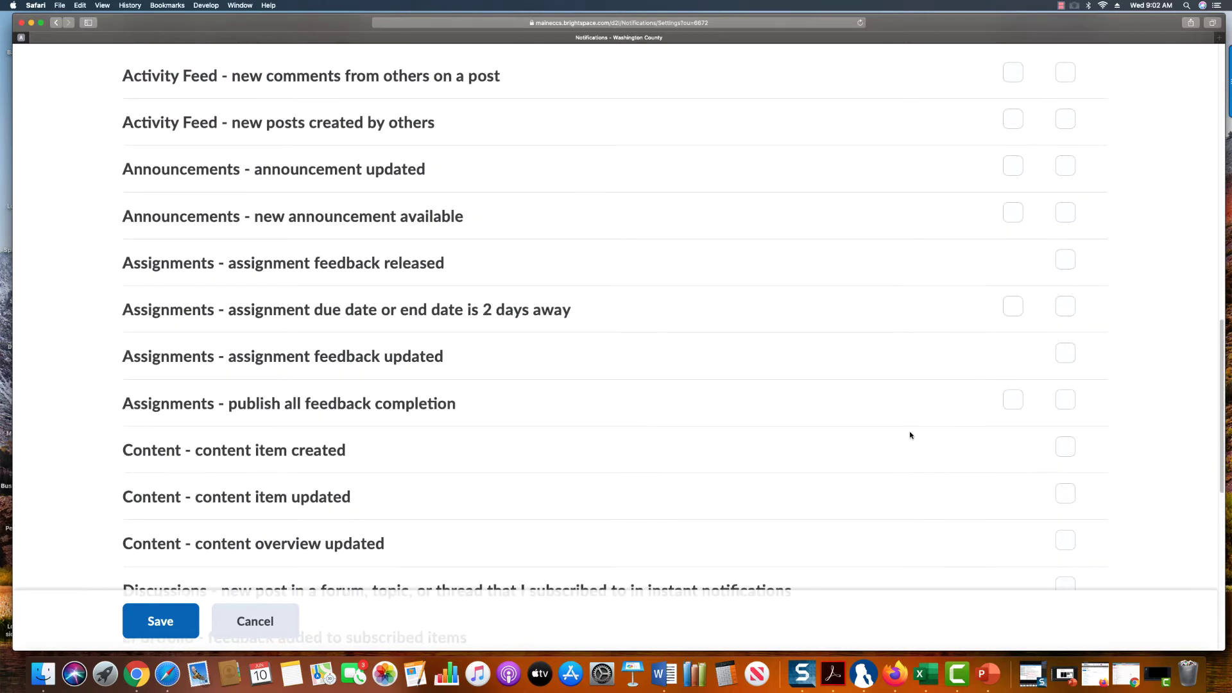
pyautogui.scroll(2, 911, 436)
pyautogui.scroll(20, 910, 435)
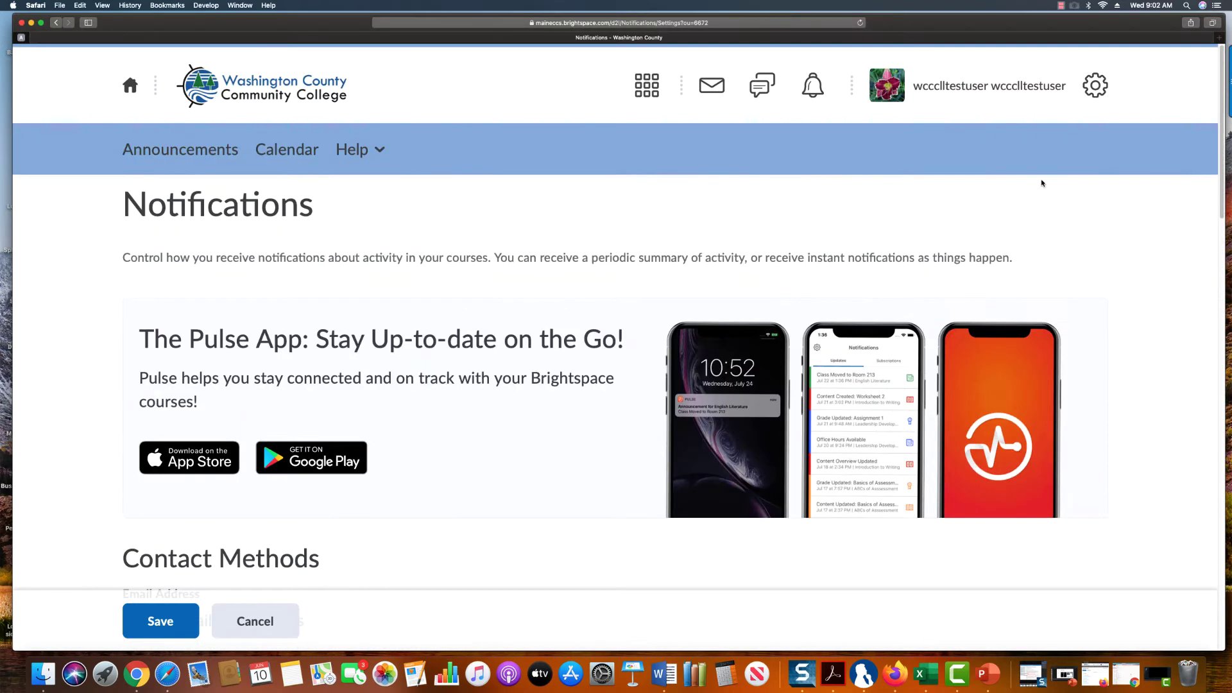
# Open the account settings at the font settings section
pyautogui.click(982, 90)
pyautogui.click(921, 201)
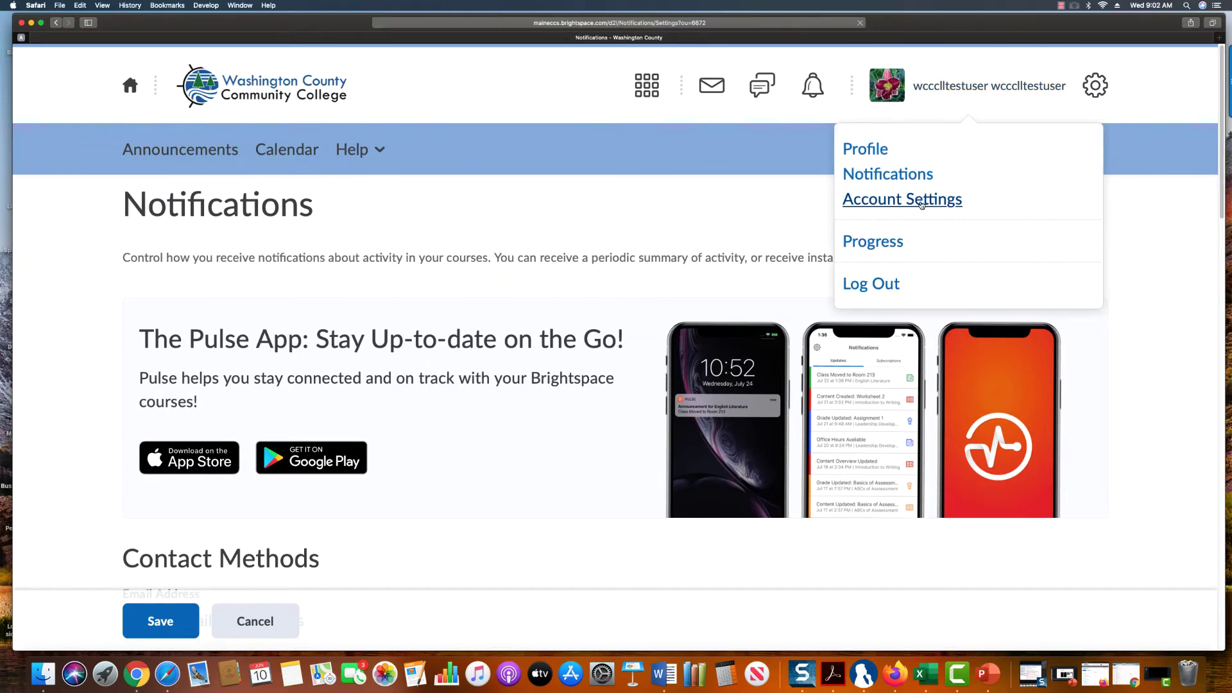
pyautogui.scroll(-3, 792, 334)
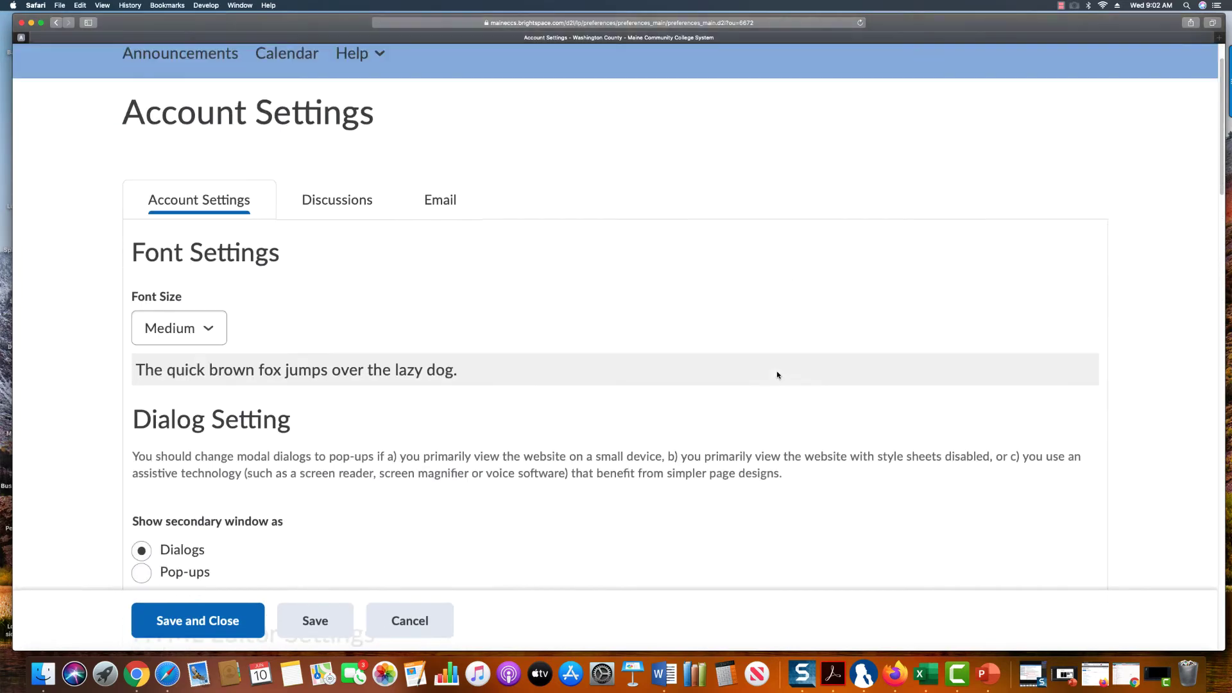
# Try the Huge font size and set it back to Medium
pyautogui.click(210, 331)
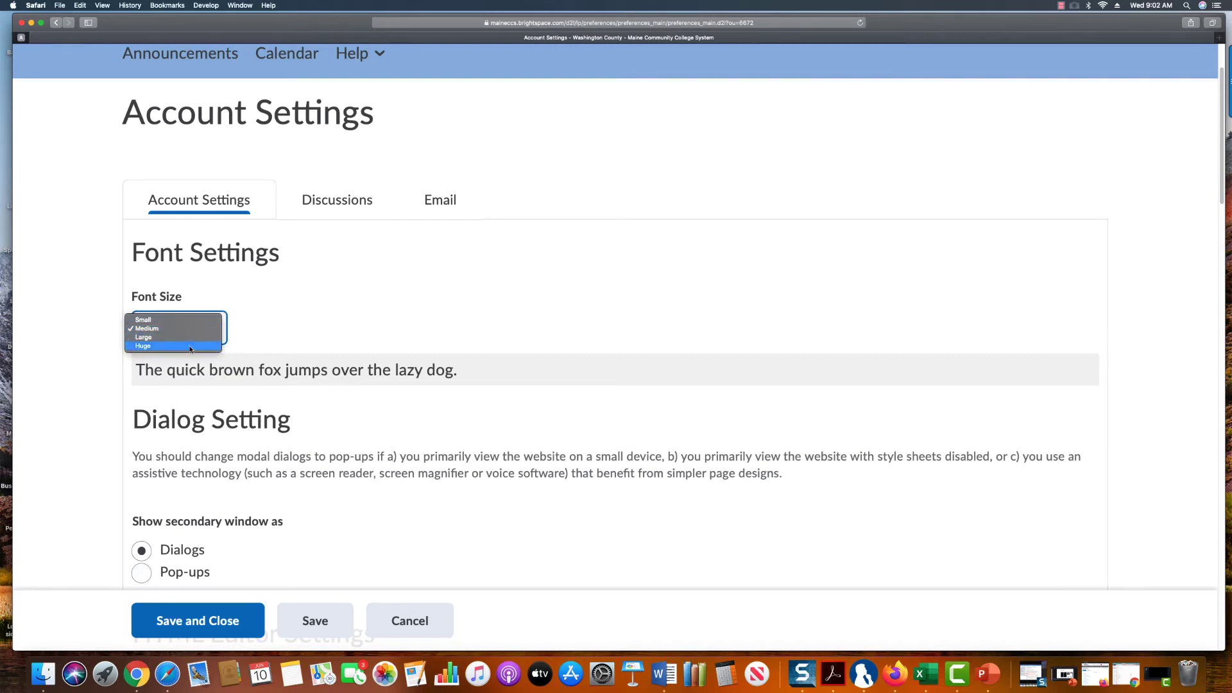
pyautogui.click(190, 346)
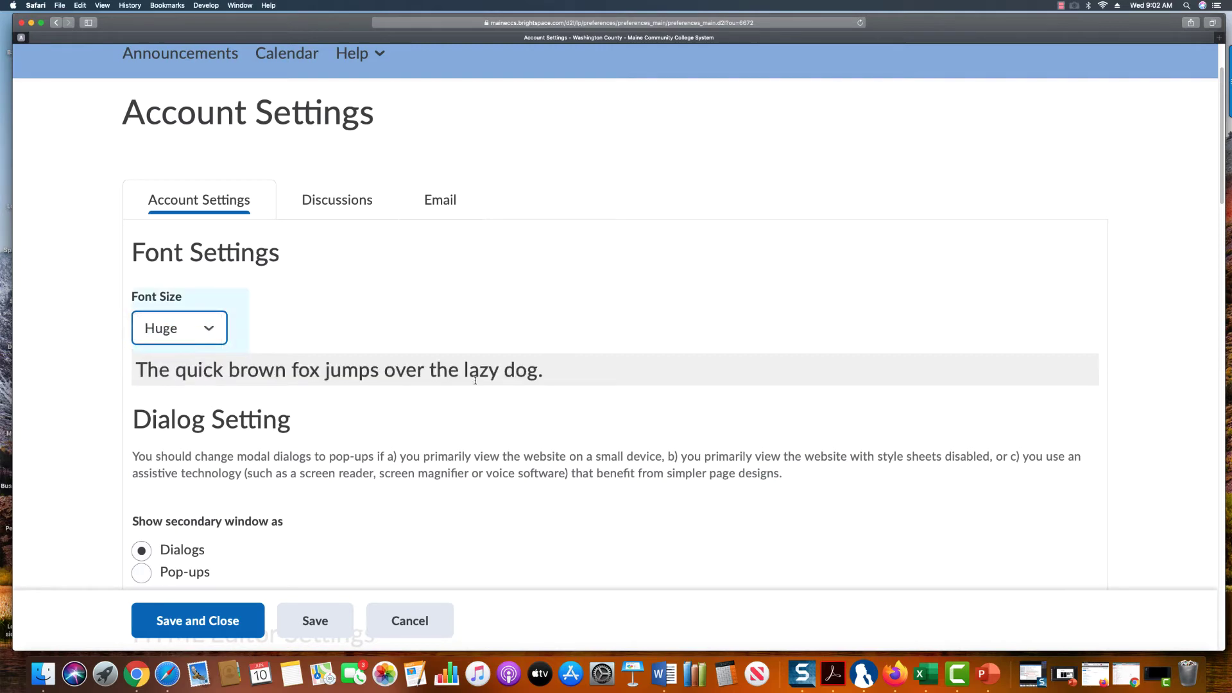
pyautogui.click(215, 330)
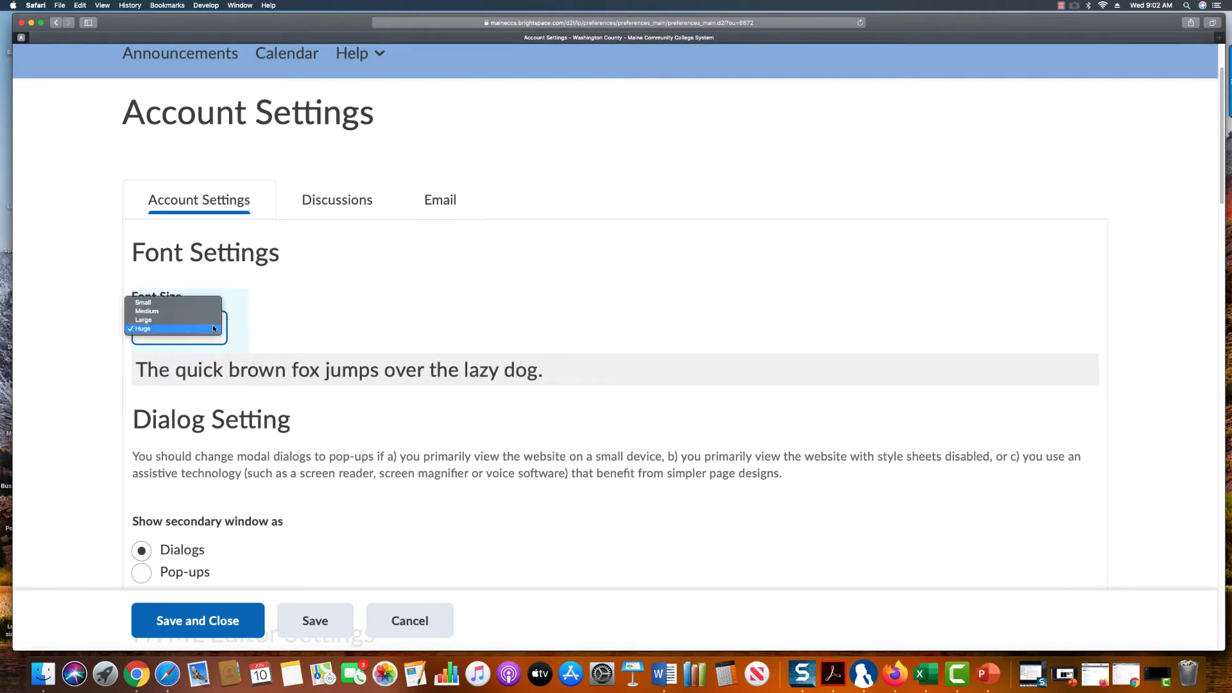
pyautogui.click(176, 313)
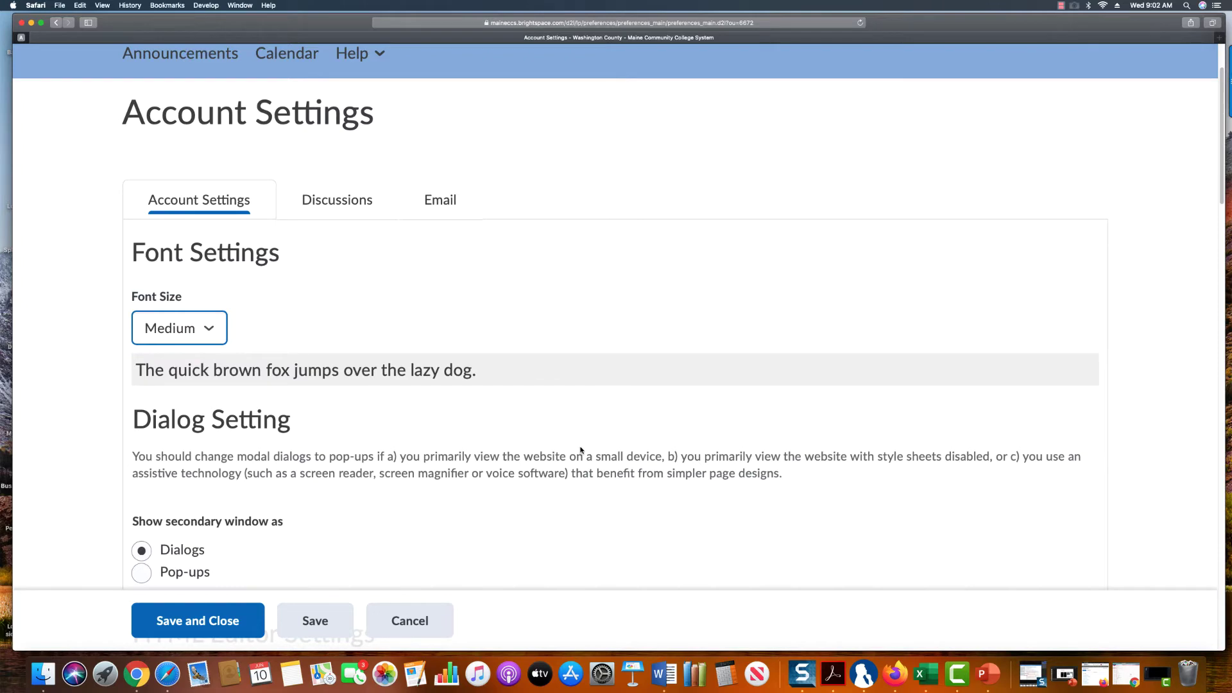
# Review the remaining account settings, covering dialogs, HTML editor, reading content, video, locale and language, and time zone
pyautogui.scroll(-5, 611, 462)
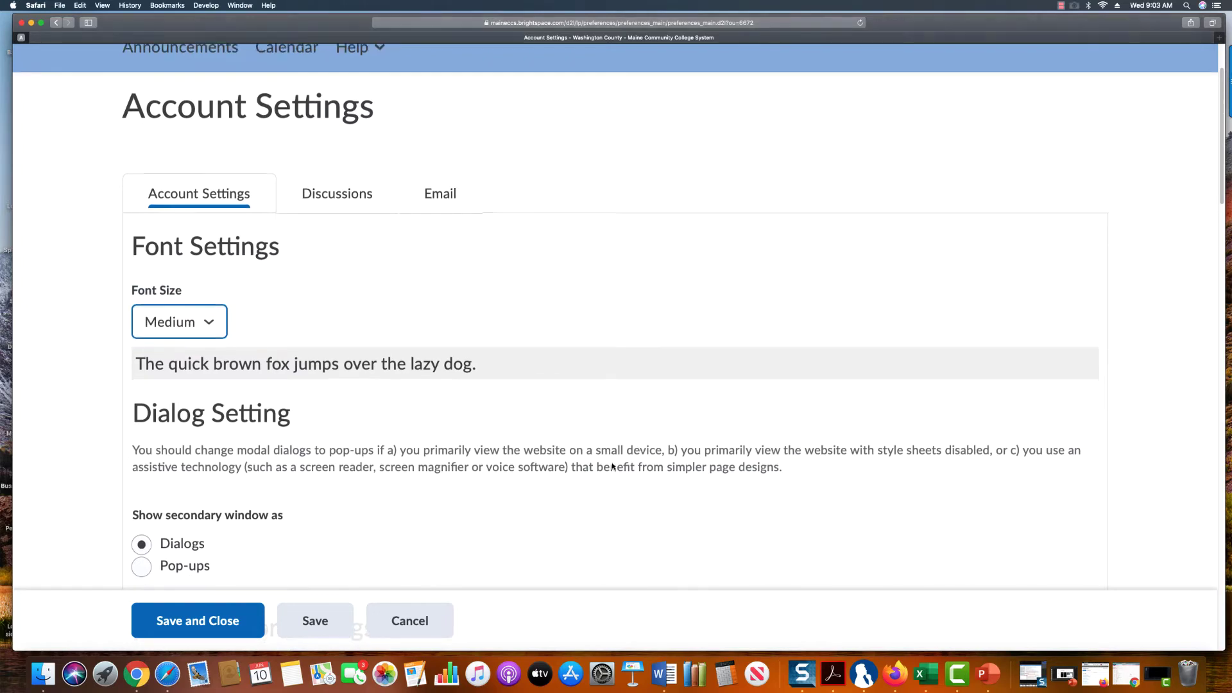
pyautogui.scroll(-2, 613, 467)
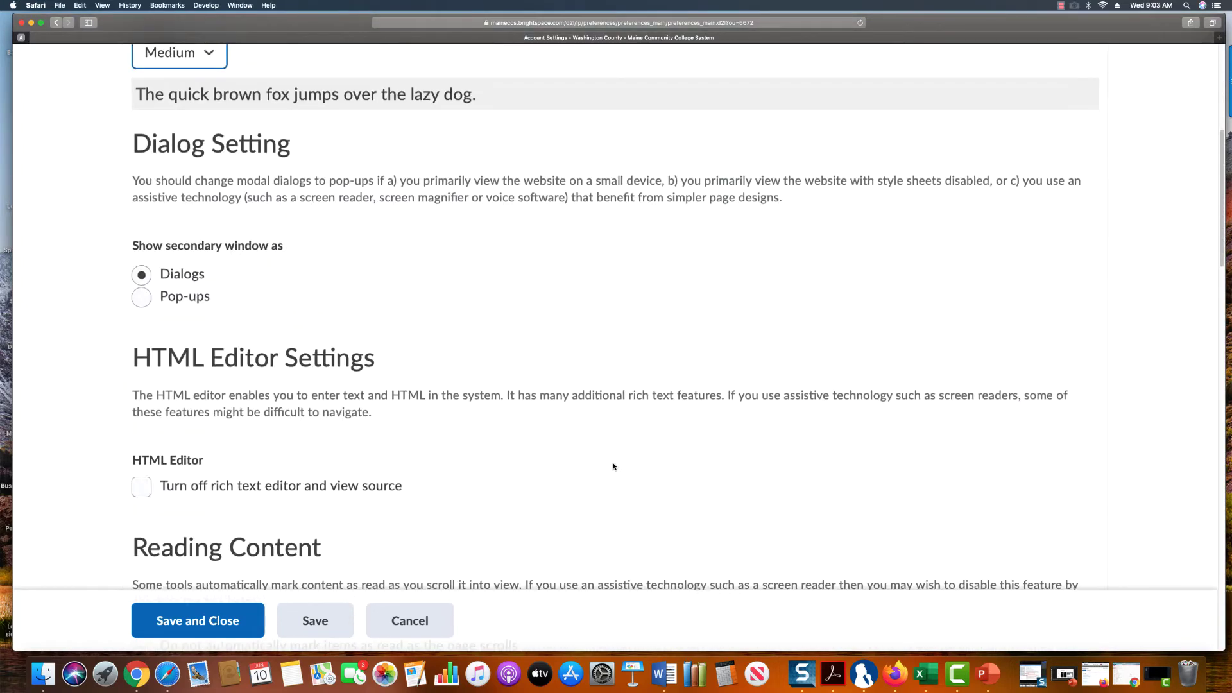
pyautogui.scroll(-1, 614, 467)
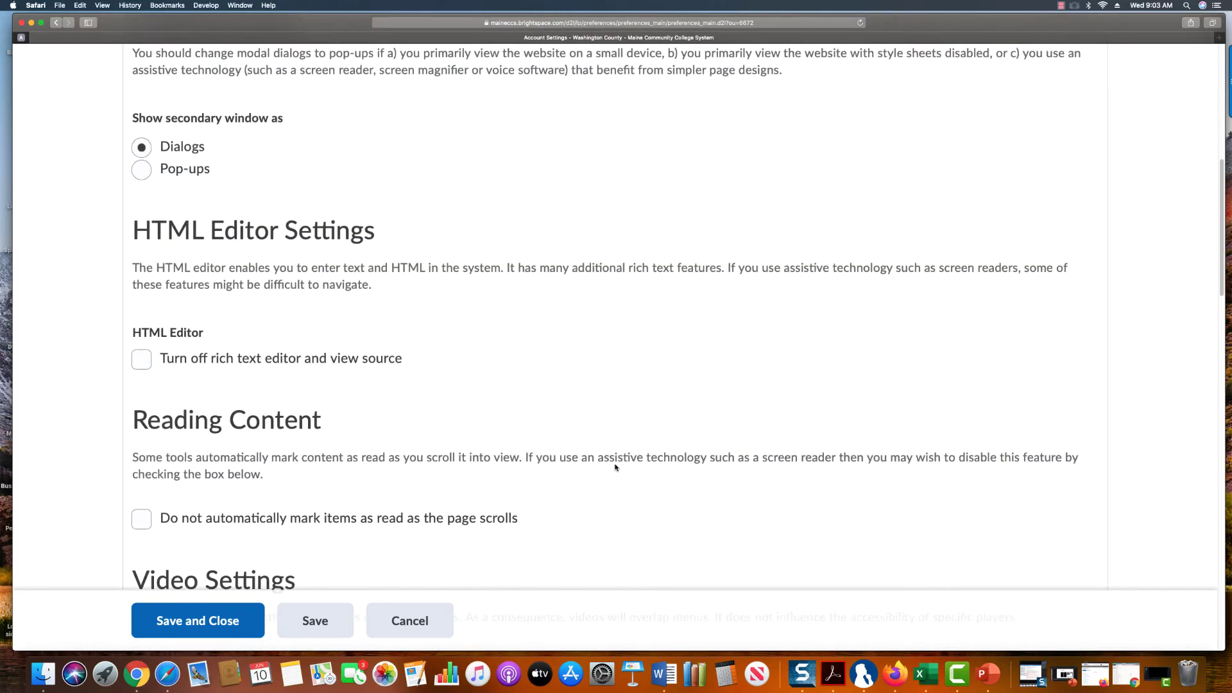
pyautogui.scroll(-7, 618, 471)
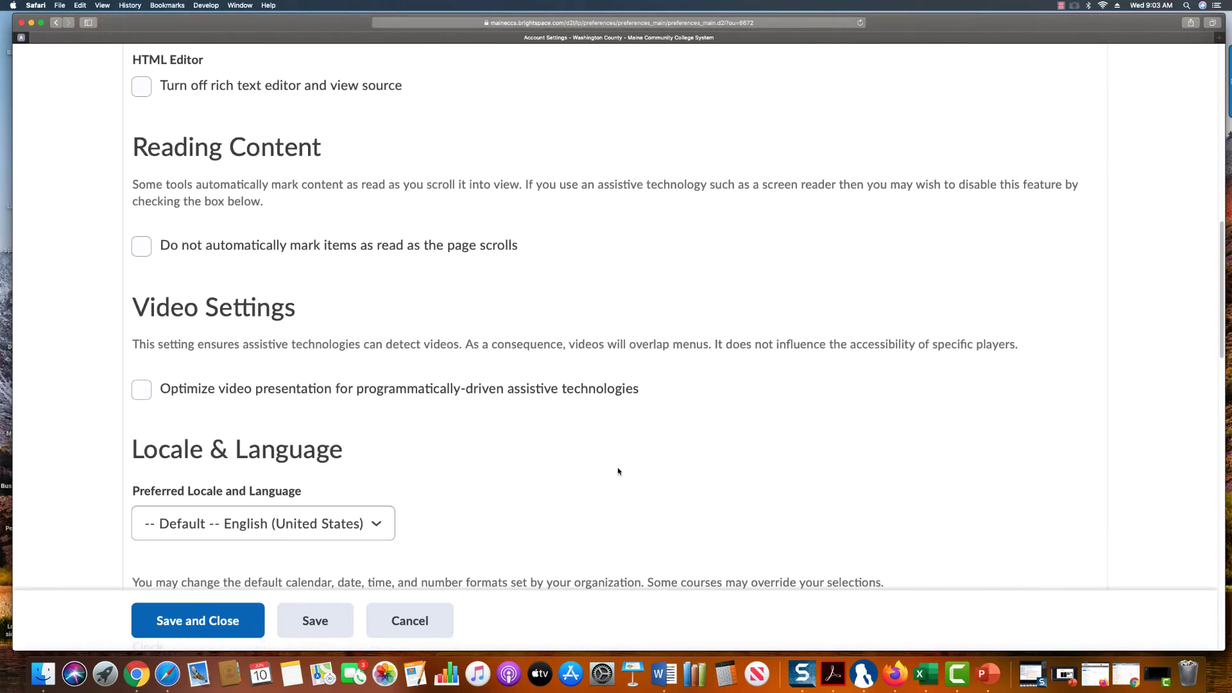
pyautogui.scroll(-4, 618, 471)
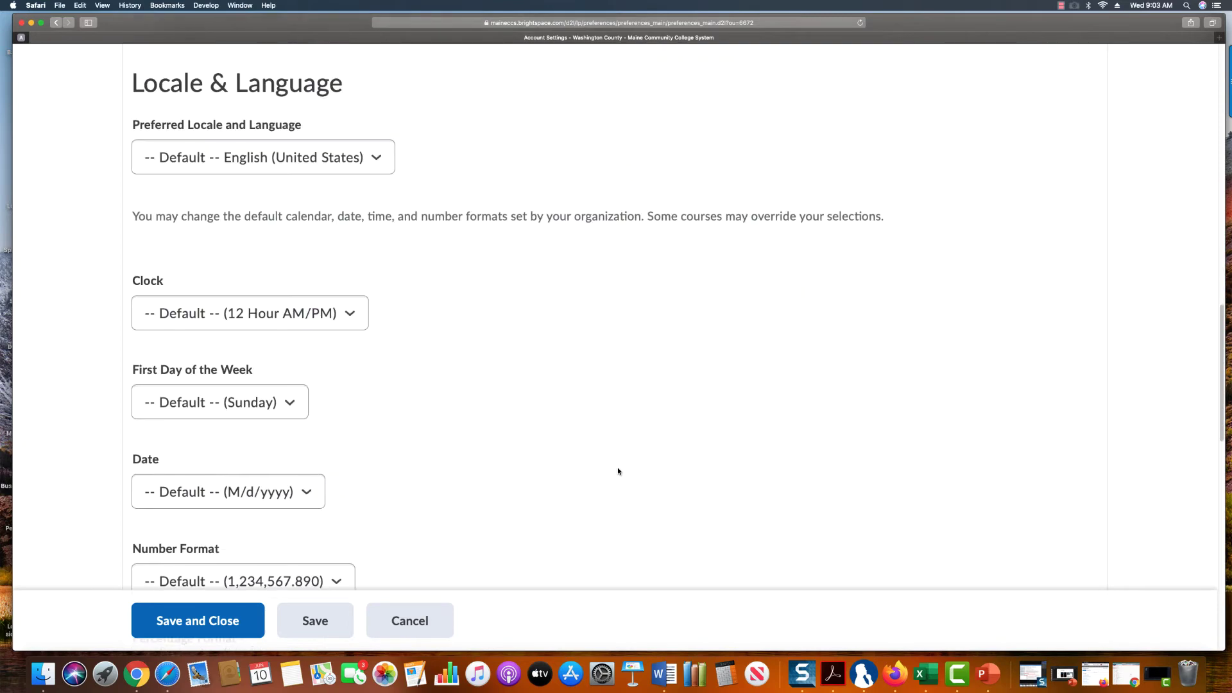
pyautogui.scroll(-1, 618, 471)
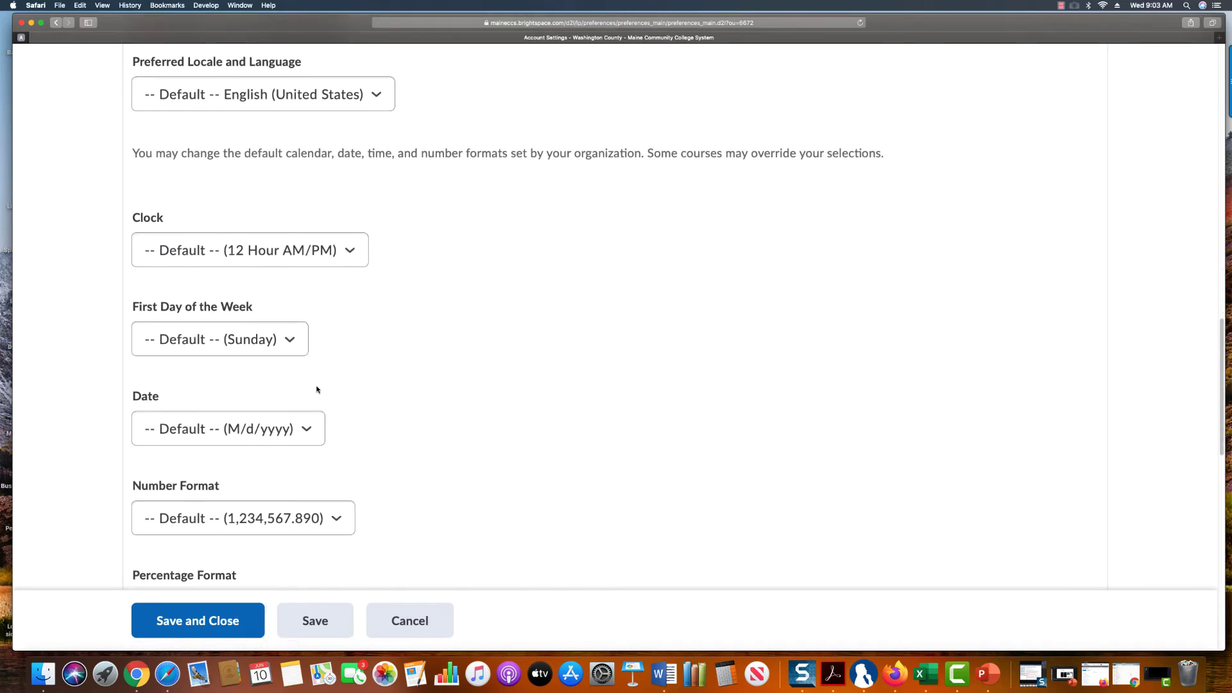
pyautogui.scroll(-4, 635, 443)
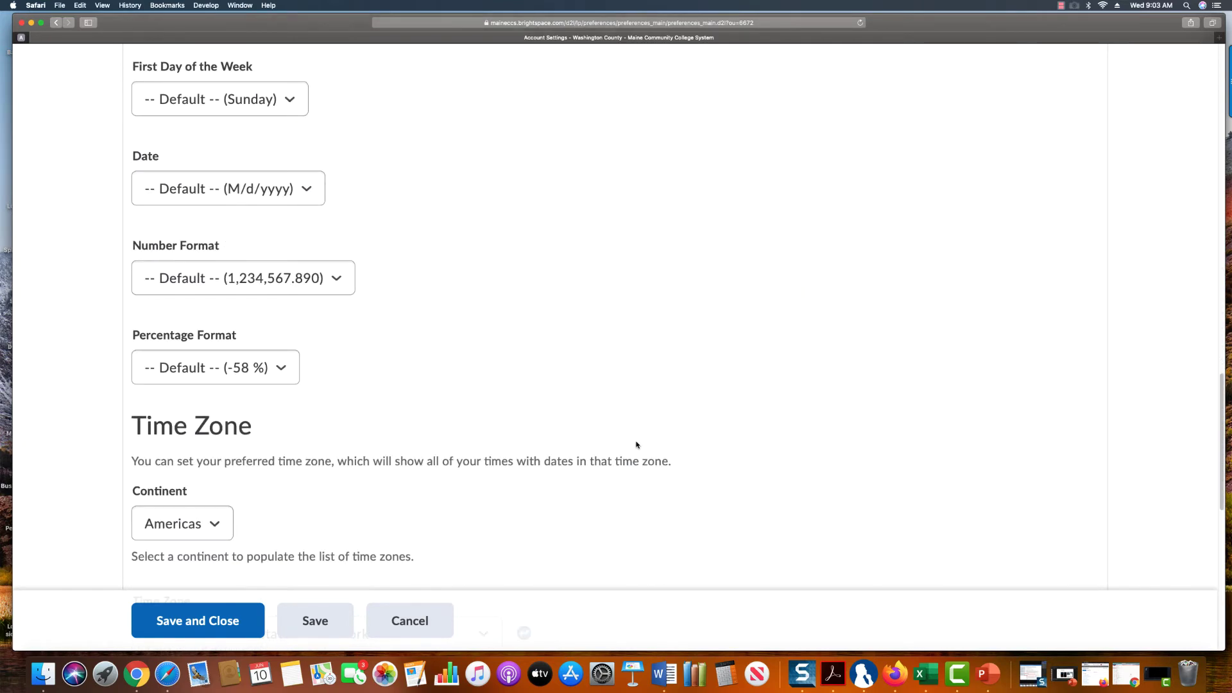
pyautogui.scroll(-1, 637, 444)
pyautogui.scroll(-1, 641, 446)
pyautogui.scroll(20, 641, 448)
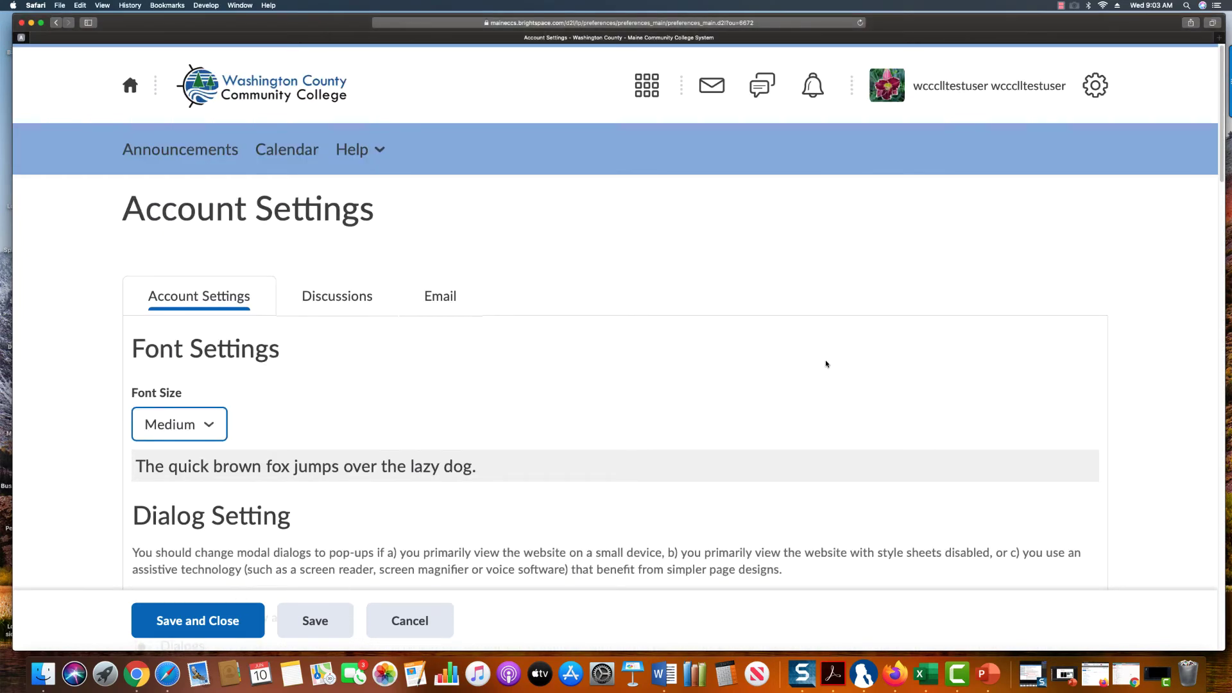
# Check the organization-related options, close them, and open the Announcements page
pyautogui.click(1094, 88)
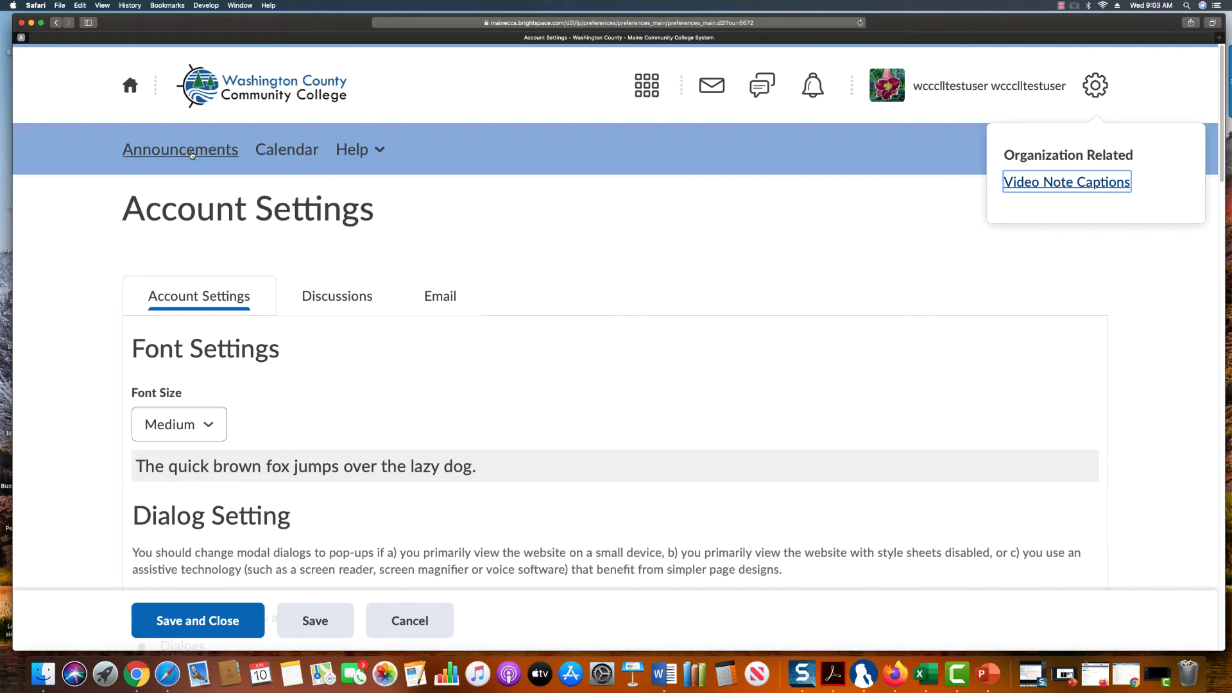
pyautogui.click(409, 158)
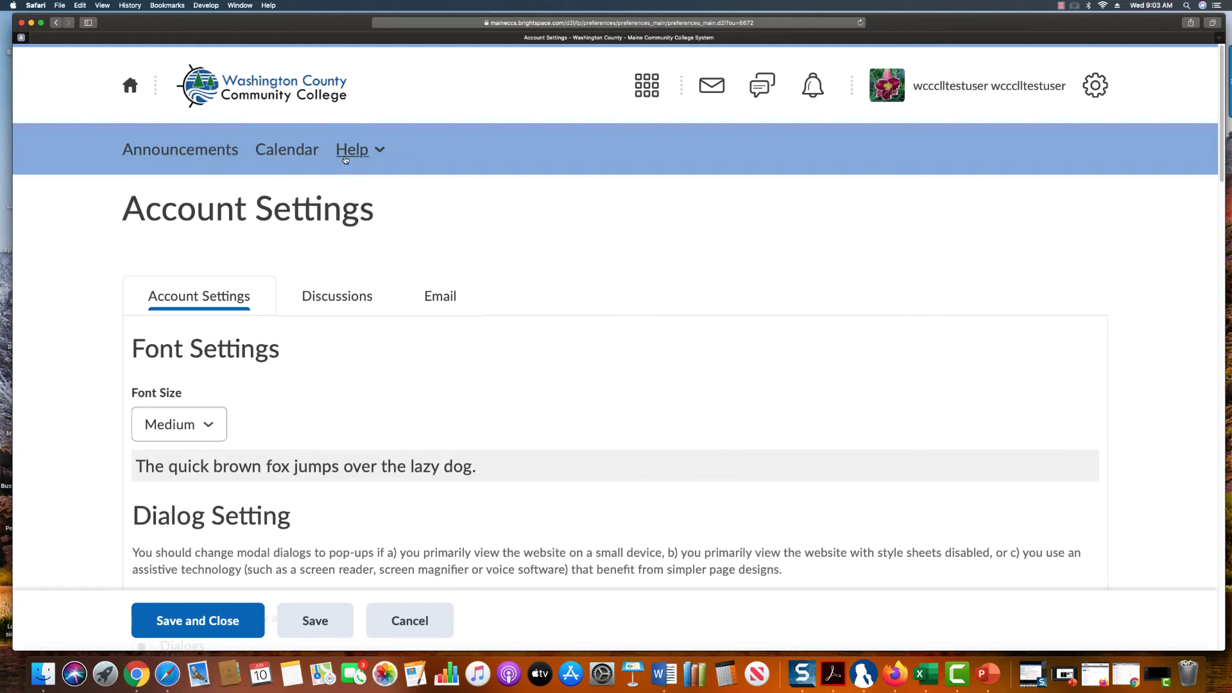
pyautogui.click(186, 154)
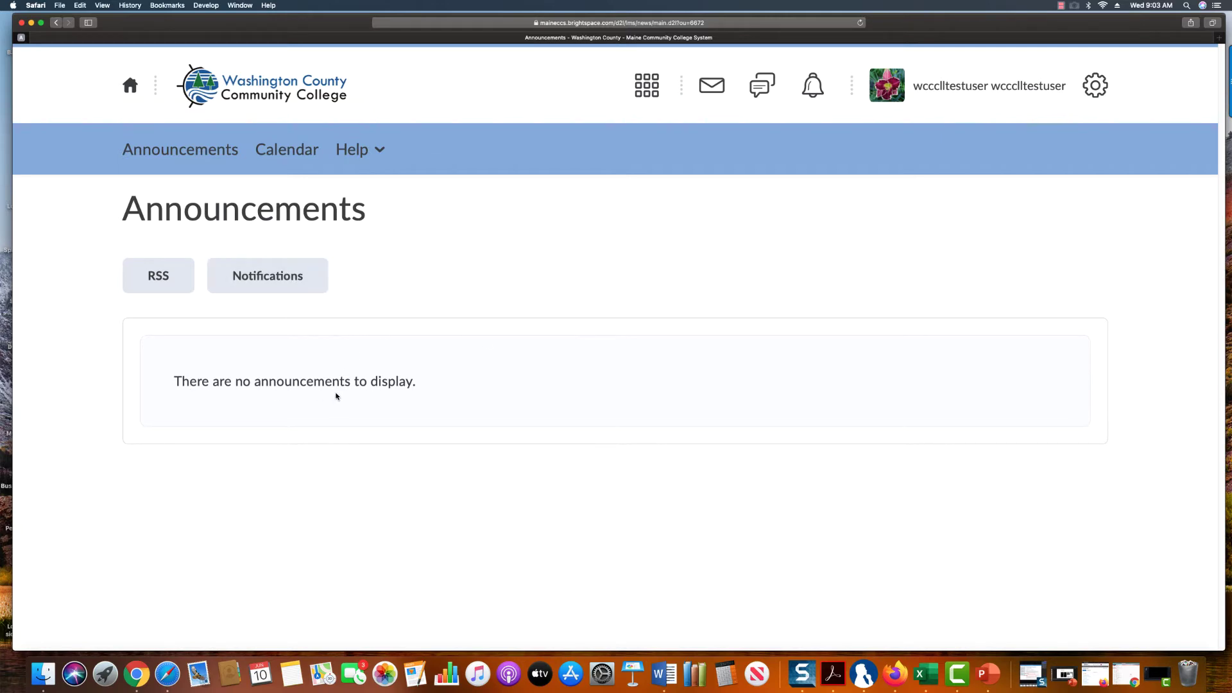
# Open the calendar and switch it to the Temporary SED 230 Course calendar
pyautogui.click(303, 155)
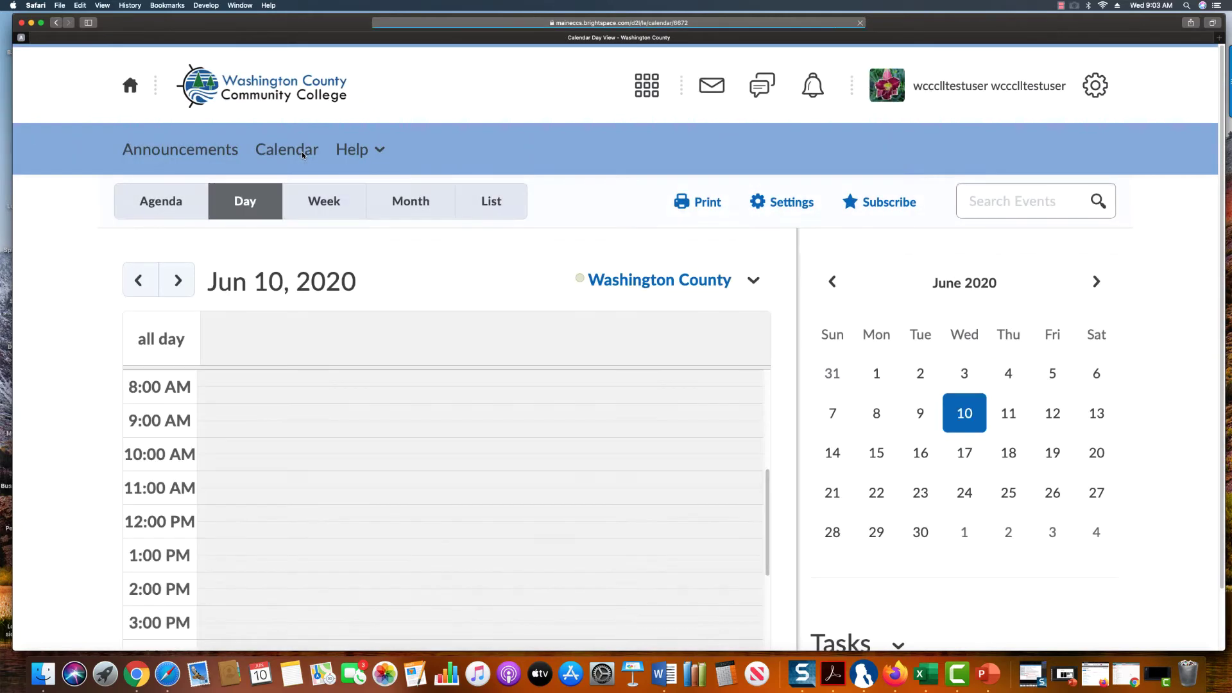
pyautogui.click(753, 279)
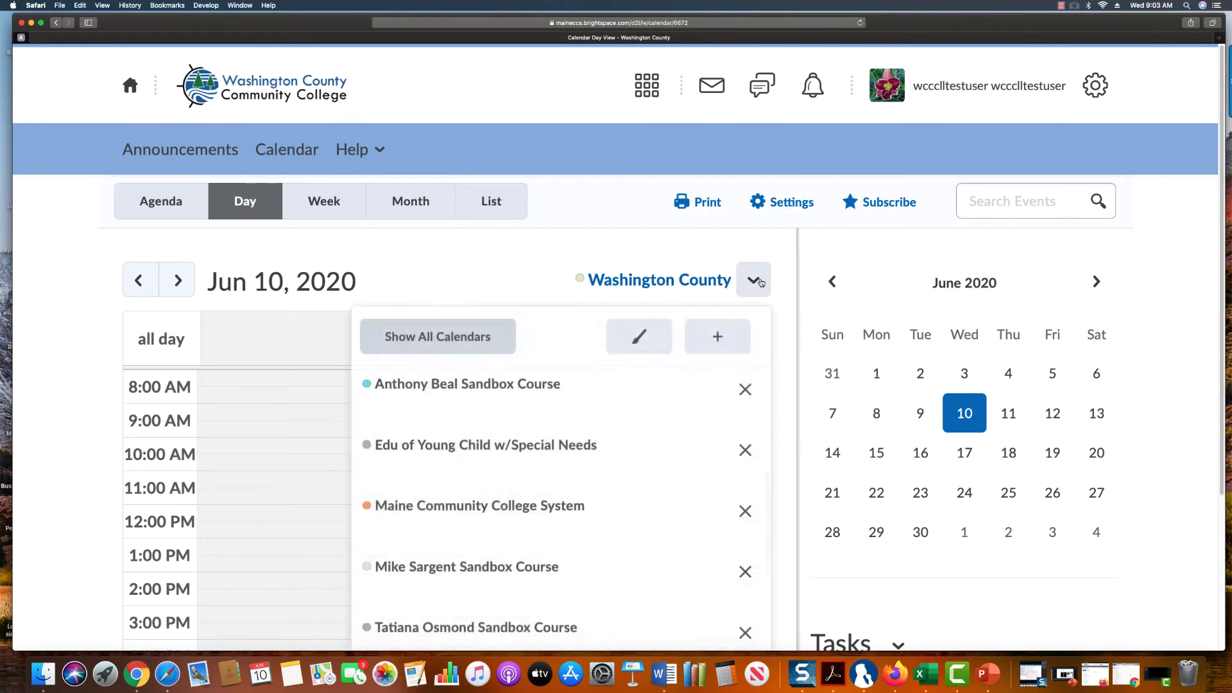
pyautogui.scroll(-1, 571, 568)
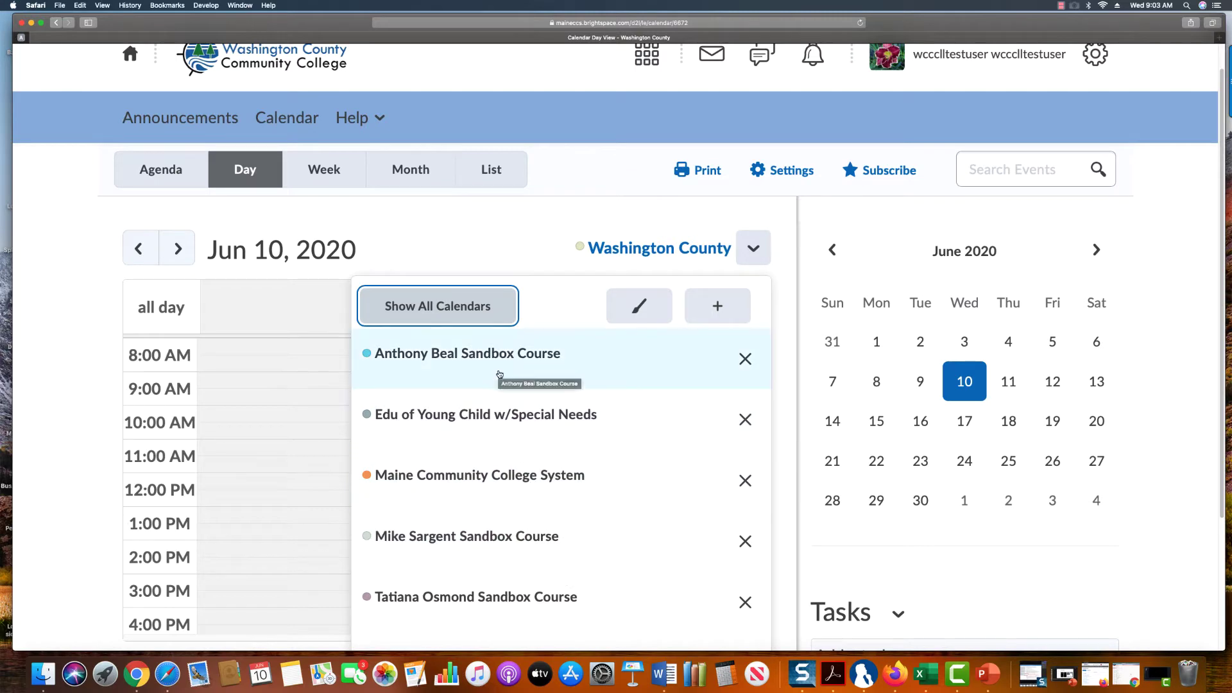
pyautogui.scroll(-1, 455, 539)
pyautogui.scroll(-2, 454, 539)
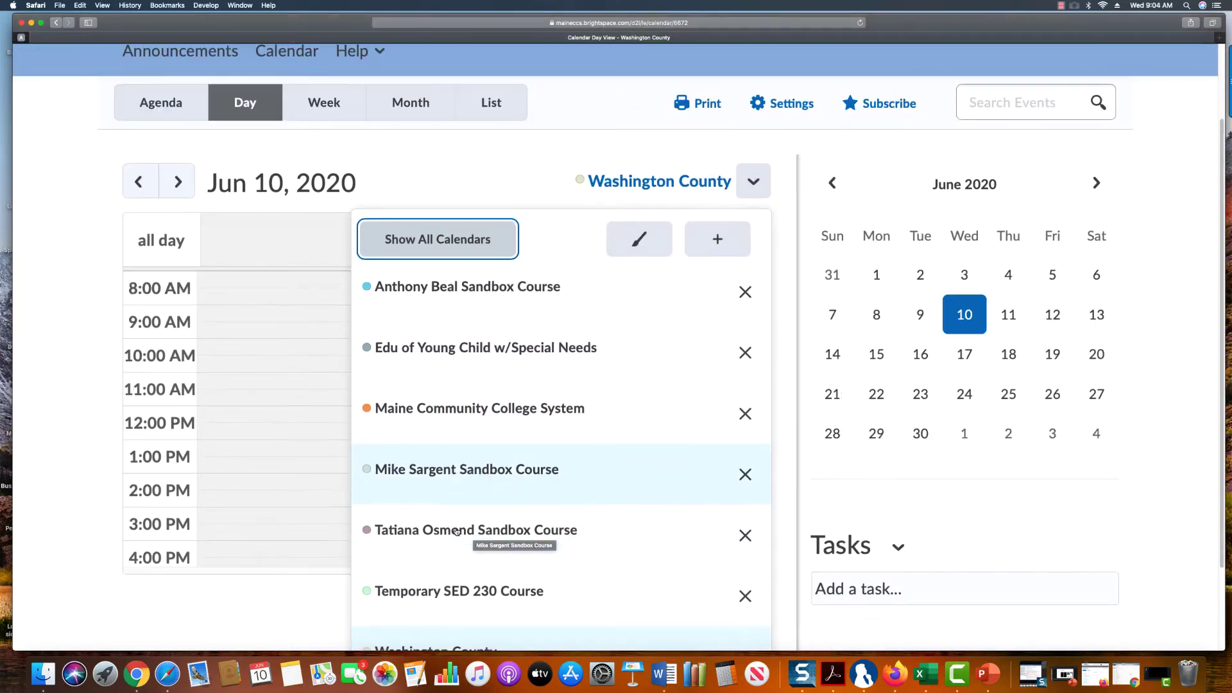
pyautogui.click(453, 597)
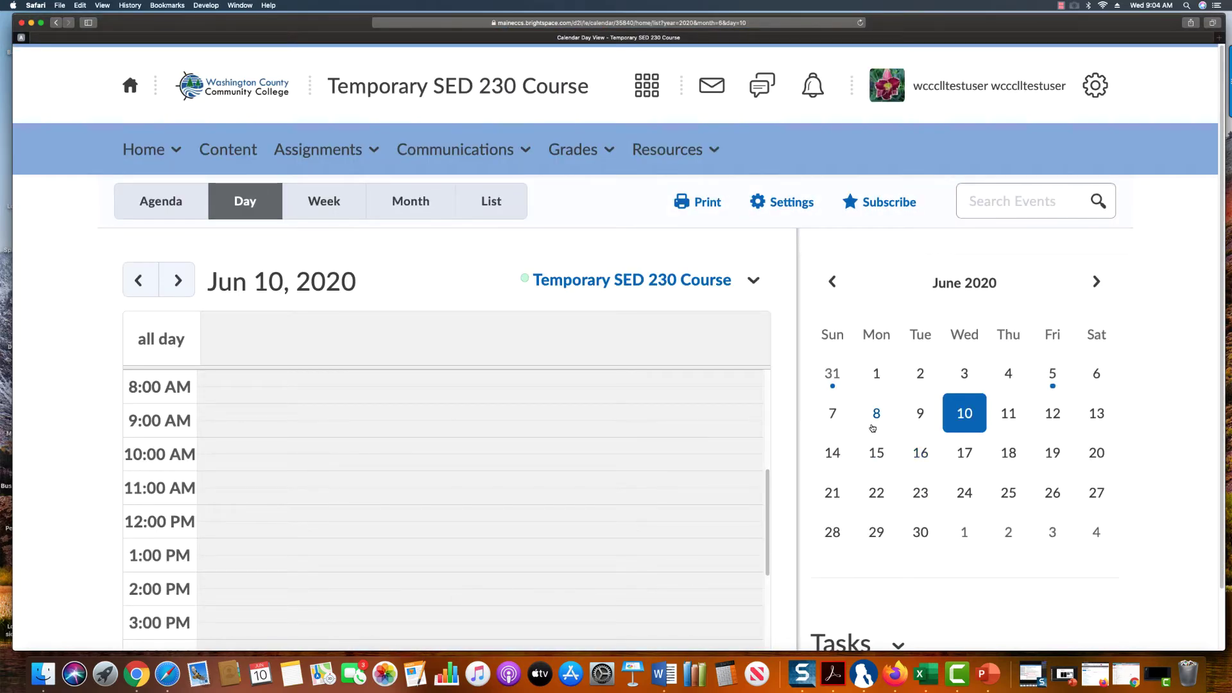
# Show May 31, 2020 in the course calendar, view the "Module 12 - Due" event details, and close them
pyautogui.click(832, 375)
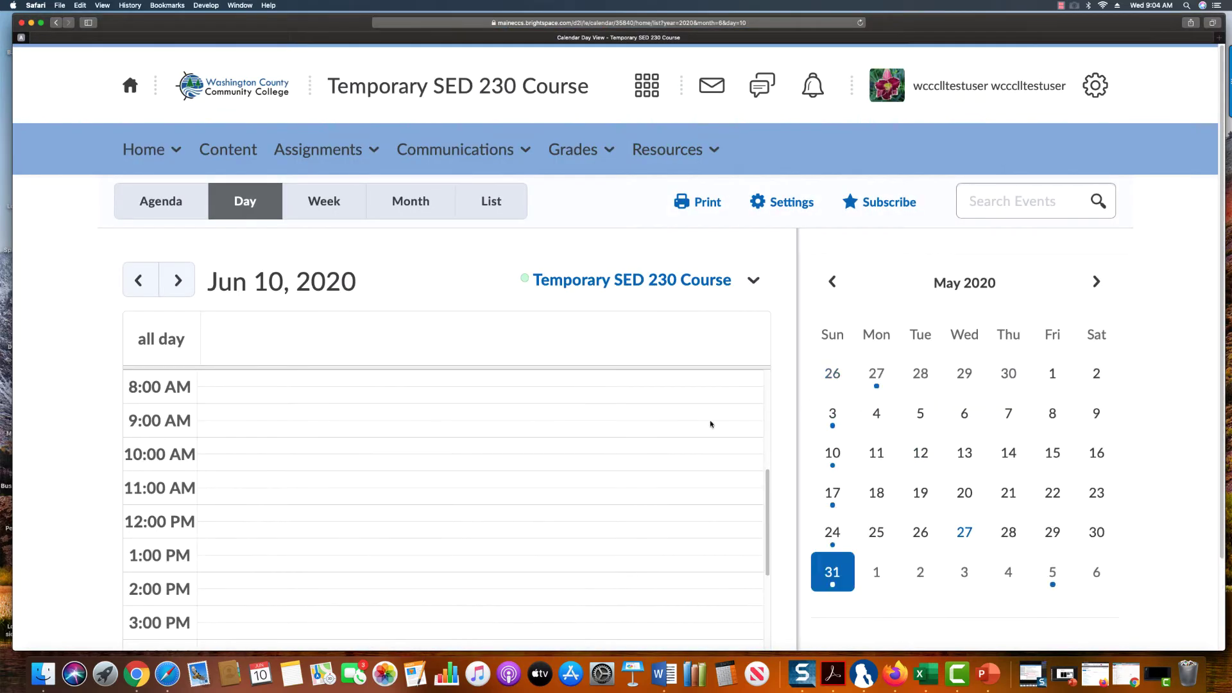
pyautogui.scroll(-10, 667, 449)
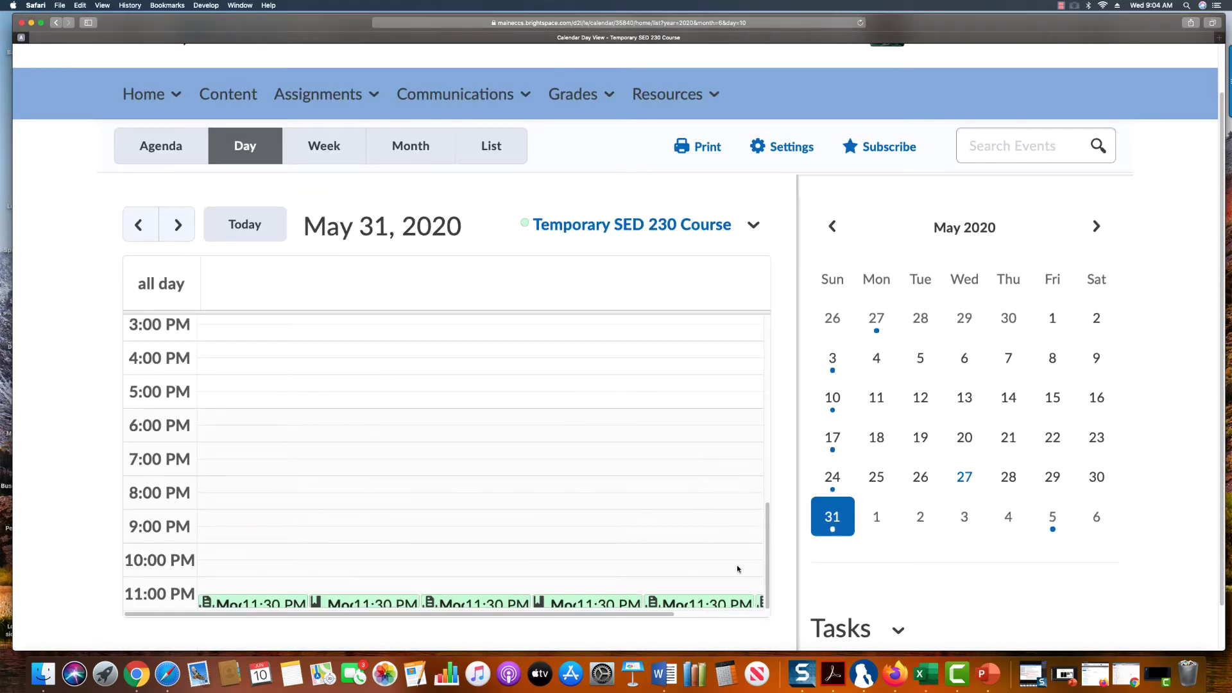
pyautogui.click(632, 605)
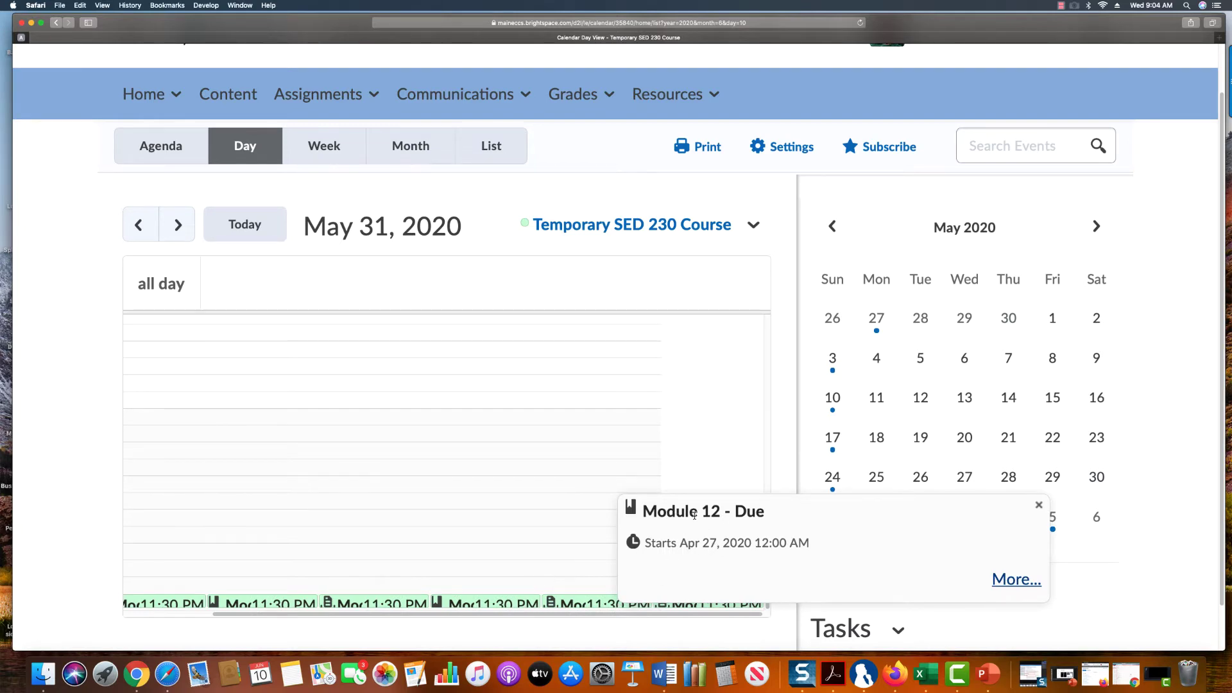
pyautogui.click(1039, 505)
pyautogui.scroll(2, 599, 328)
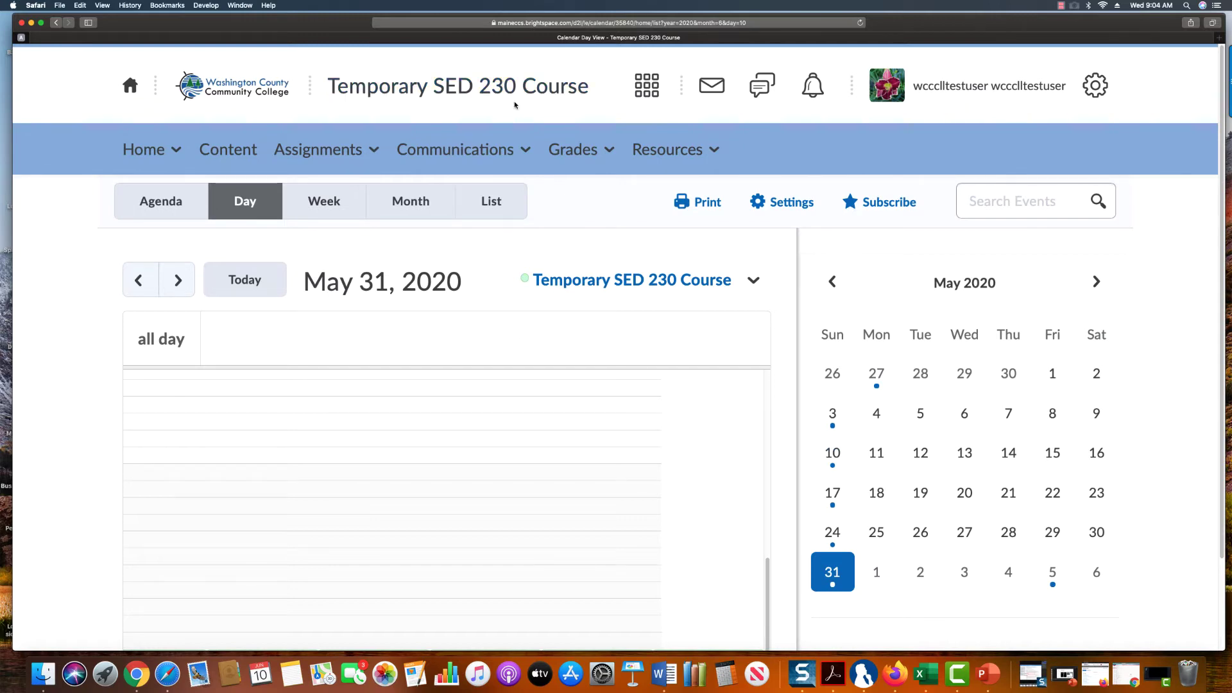
# Return to the Washington County homepage, open the System Check help page, and review its critical and non-critical browser checks
pyautogui.click(128, 89)
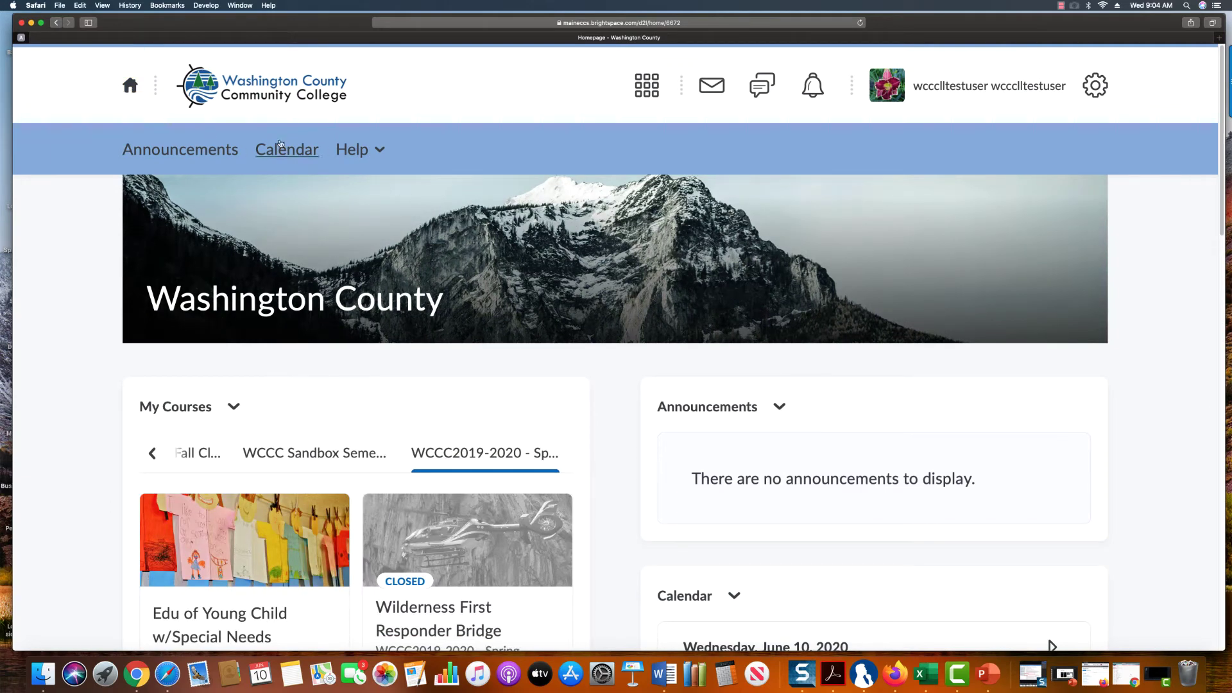
pyautogui.click(381, 151)
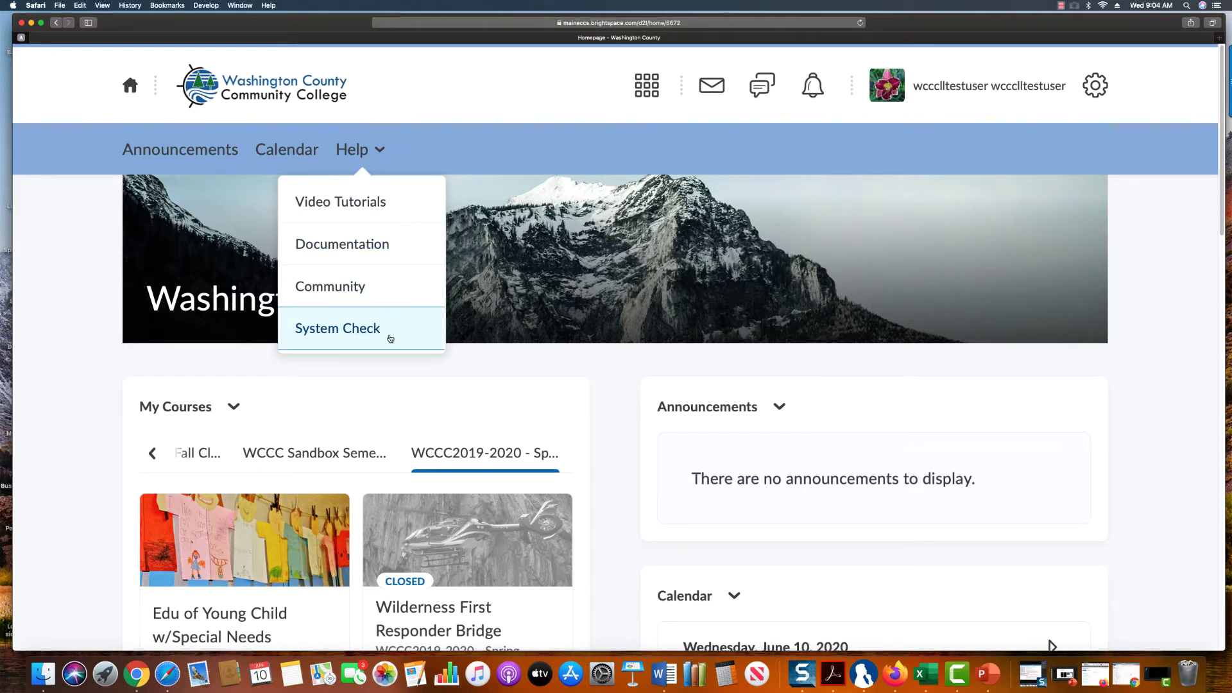
pyautogui.click(341, 330)
pyautogui.scroll(-2, 540, 391)
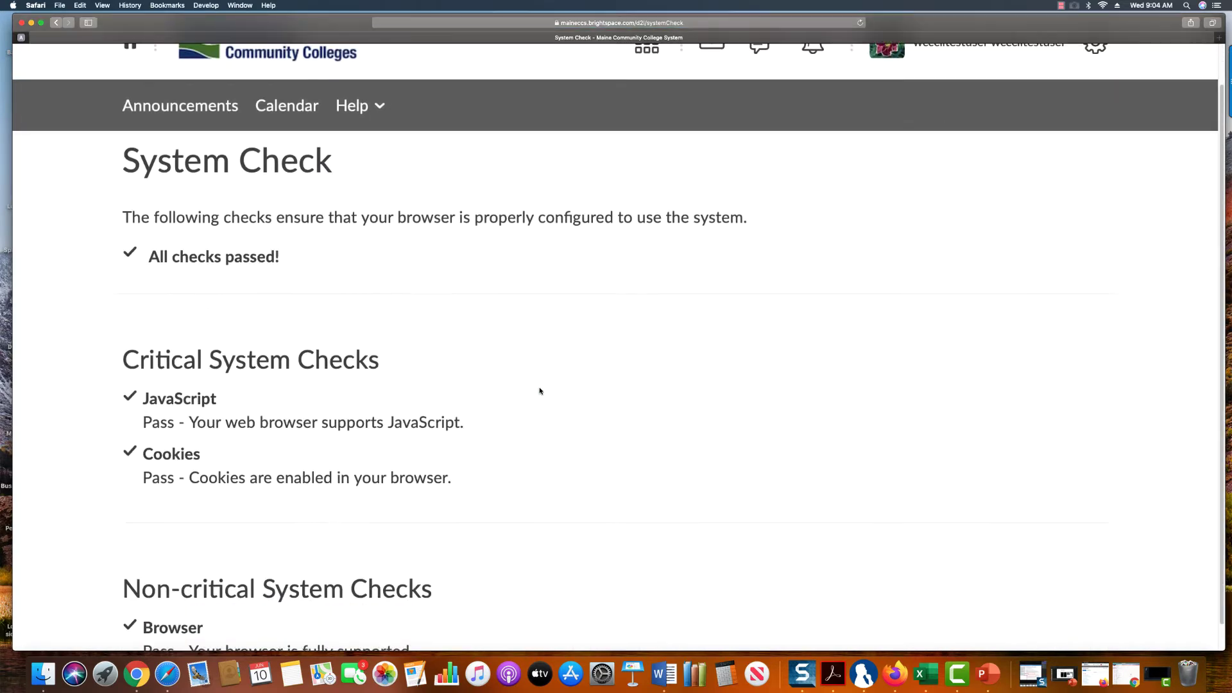
pyautogui.scroll(-1, 539, 390)
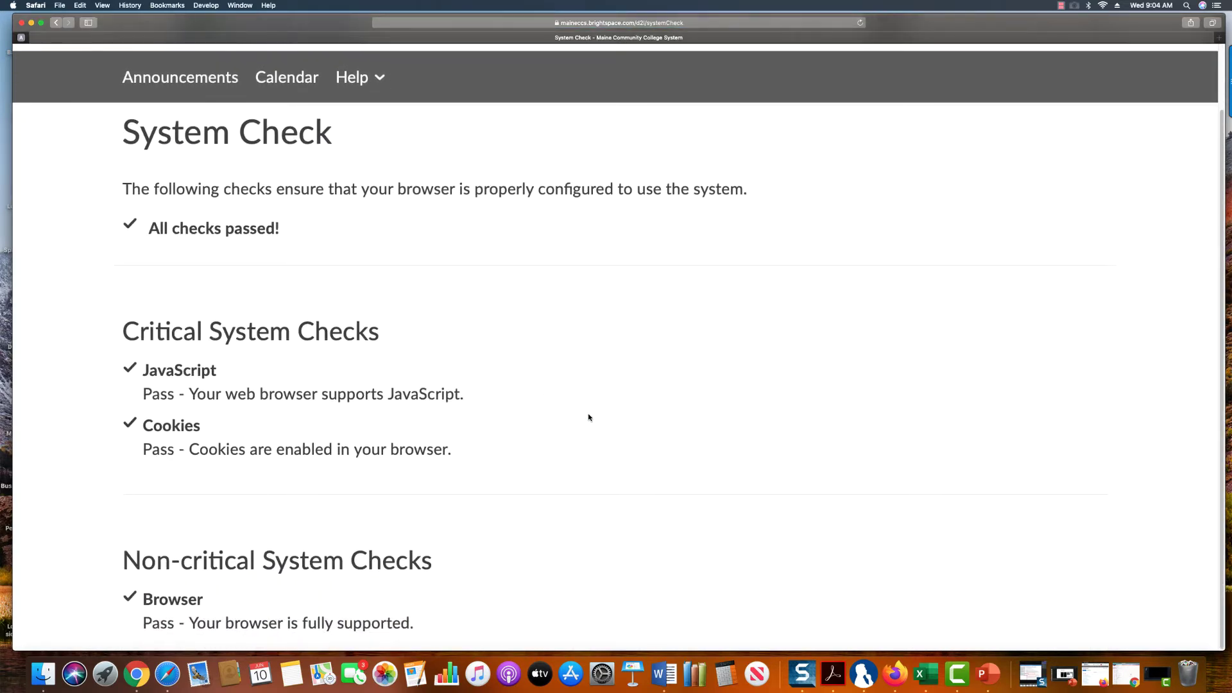
pyautogui.scroll(2, 588, 417)
pyautogui.scroll(-2, 590, 418)
pyautogui.scroll(2, 589, 419)
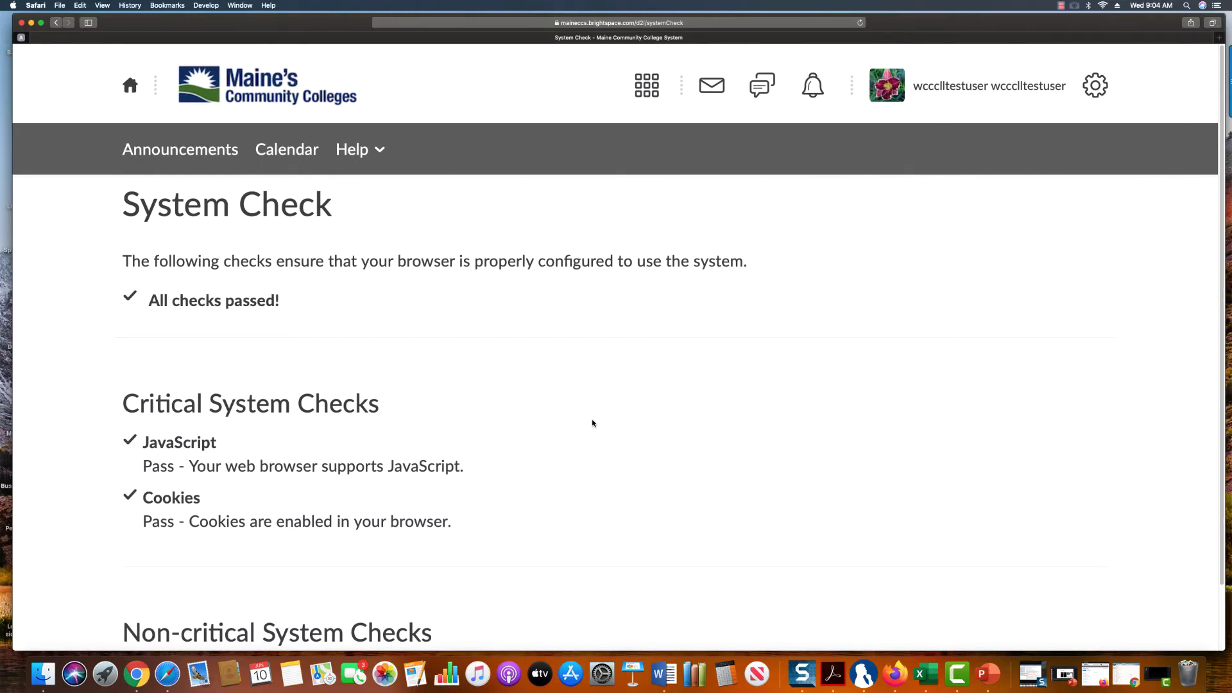
# Open the Video Tutorials help resource, look over the Brightspace Tutorials YouTube channel, and return to the System Check page
pyautogui.click(353, 150)
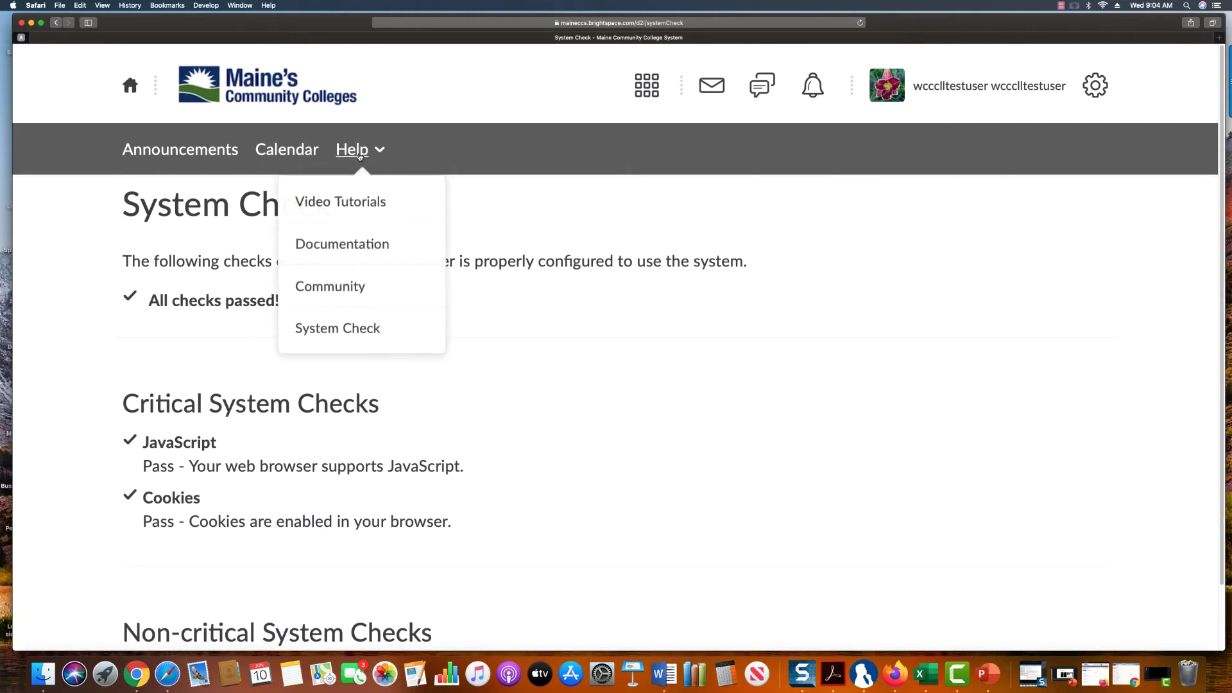
pyautogui.click(352, 206)
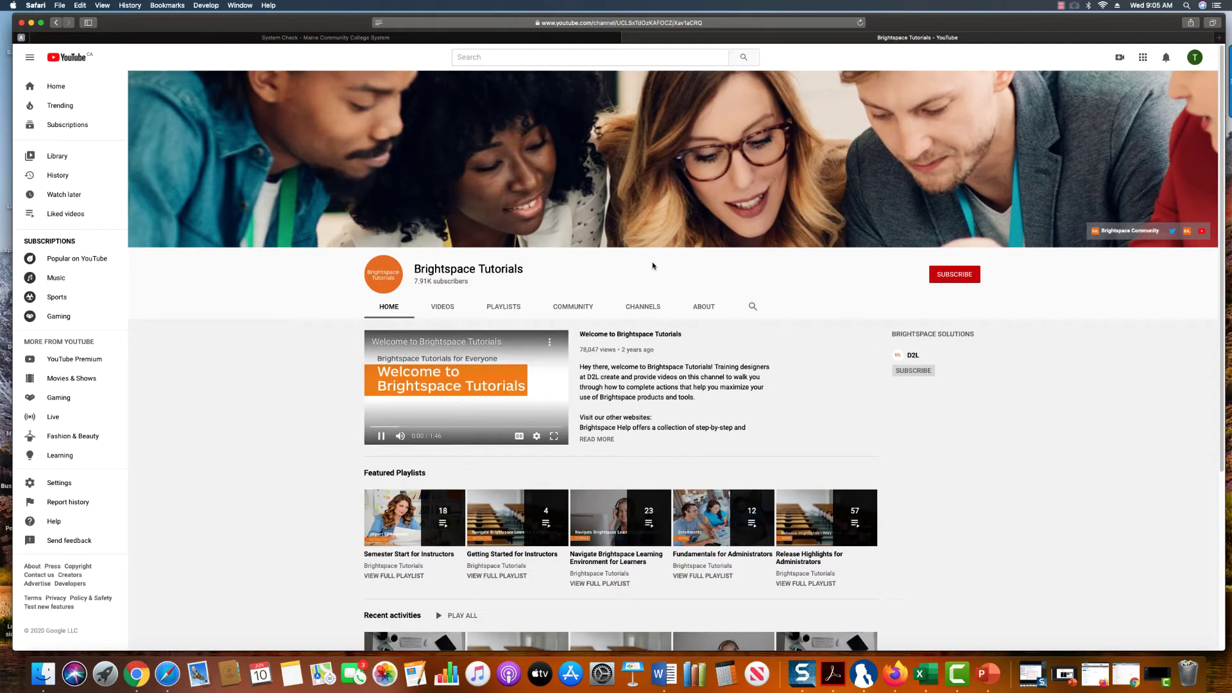
pyautogui.scroll(-2, 886, 474)
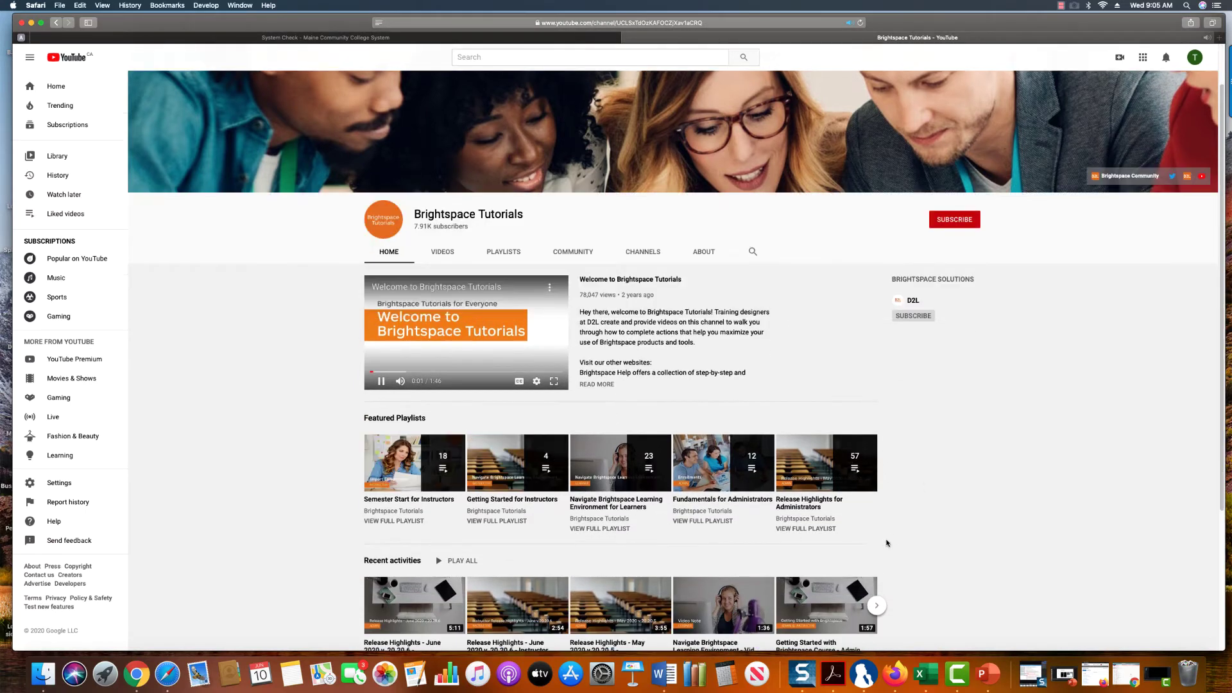
pyautogui.click(628, 38)
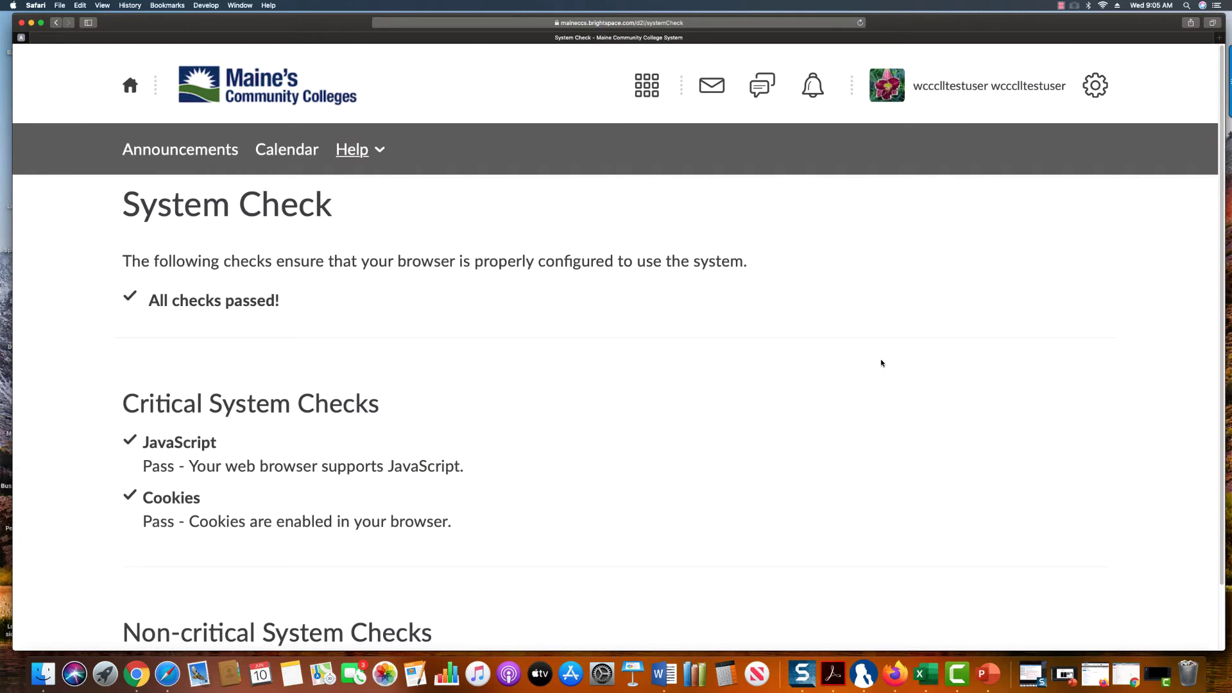
# Open the Brightspace help documentation, view the learners' article on how to submit an assignment, and return to System Check
pyautogui.click(380, 152)
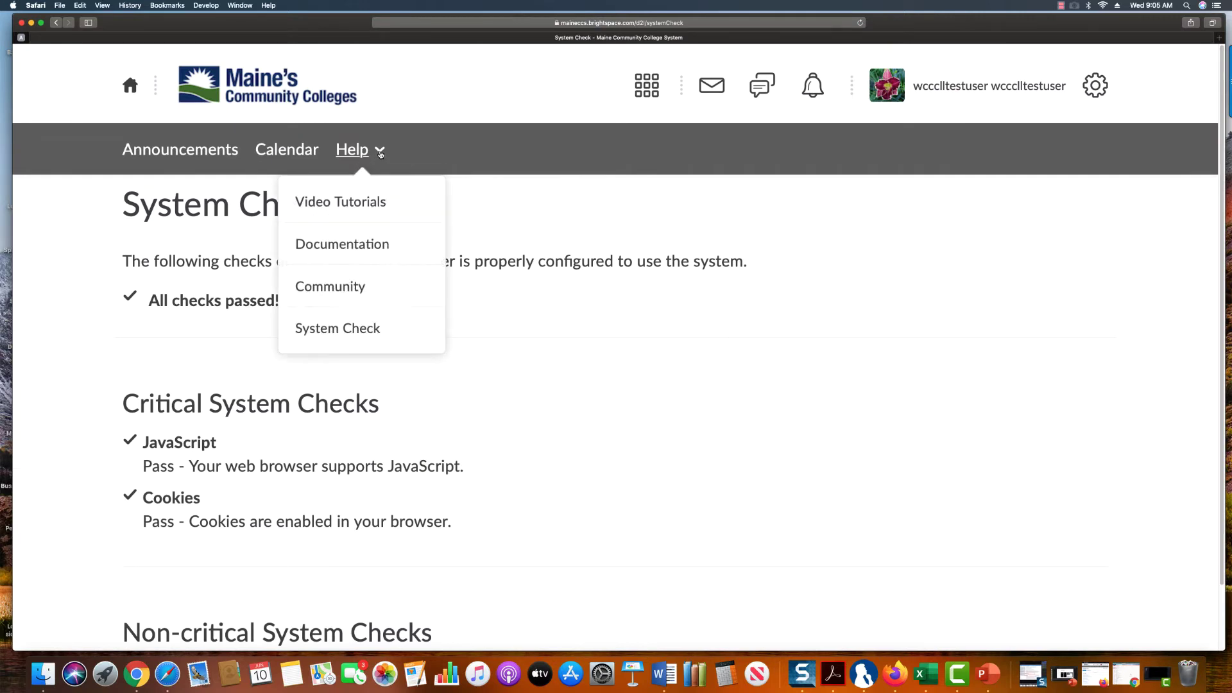
pyautogui.click(371, 243)
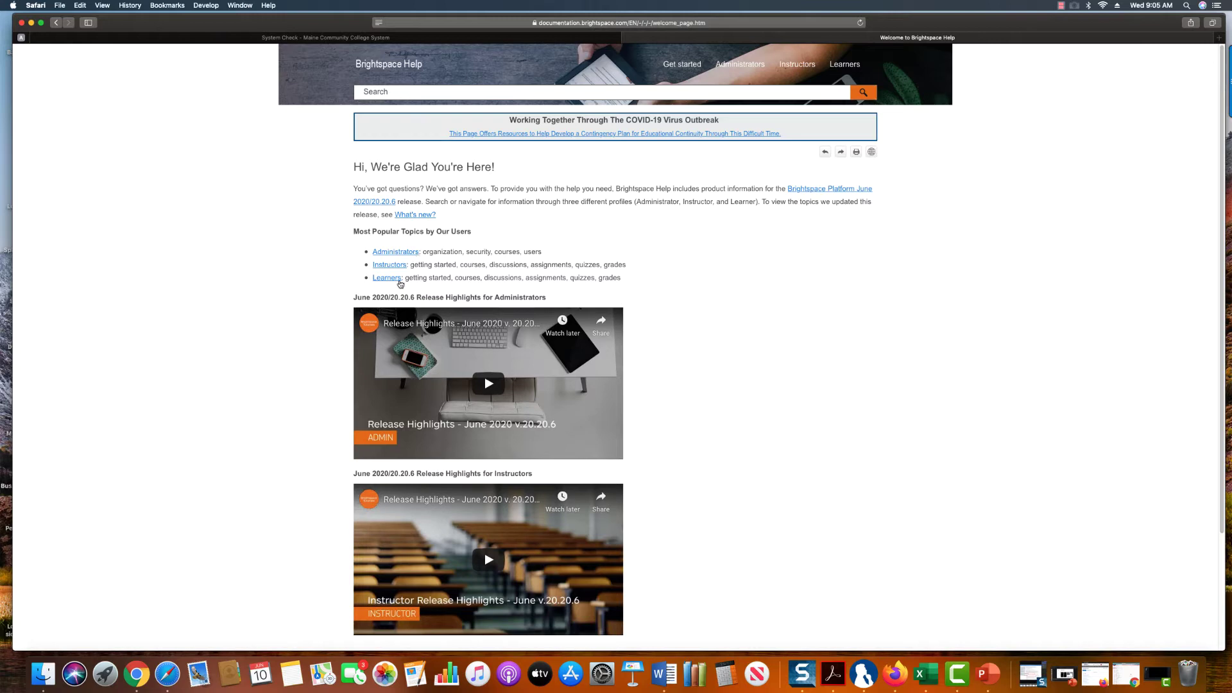
pyautogui.click(388, 278)
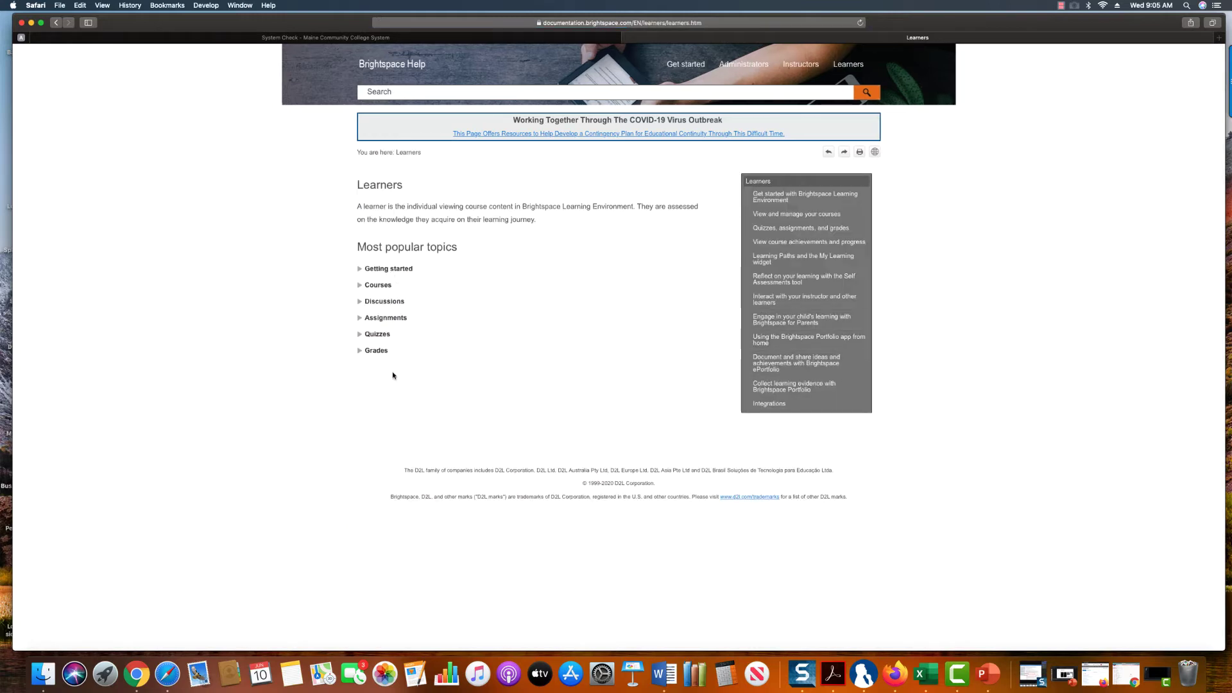
pyautogui.click(361, 321)
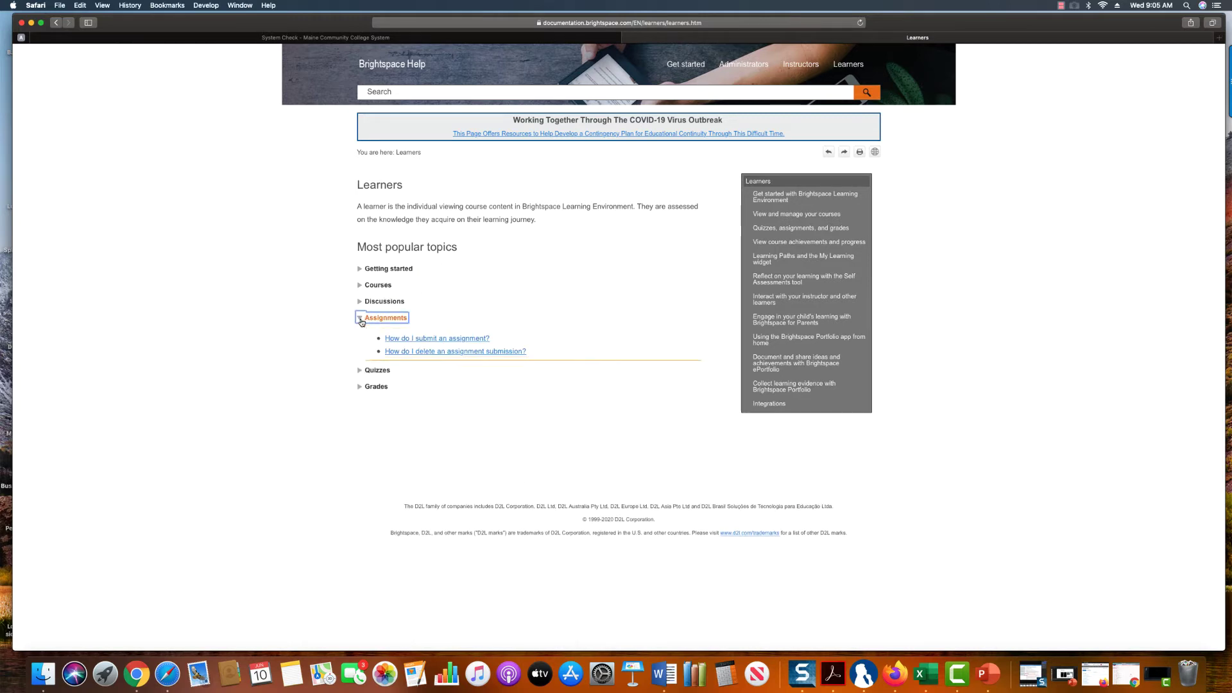
pyautogui.click(467, 340)
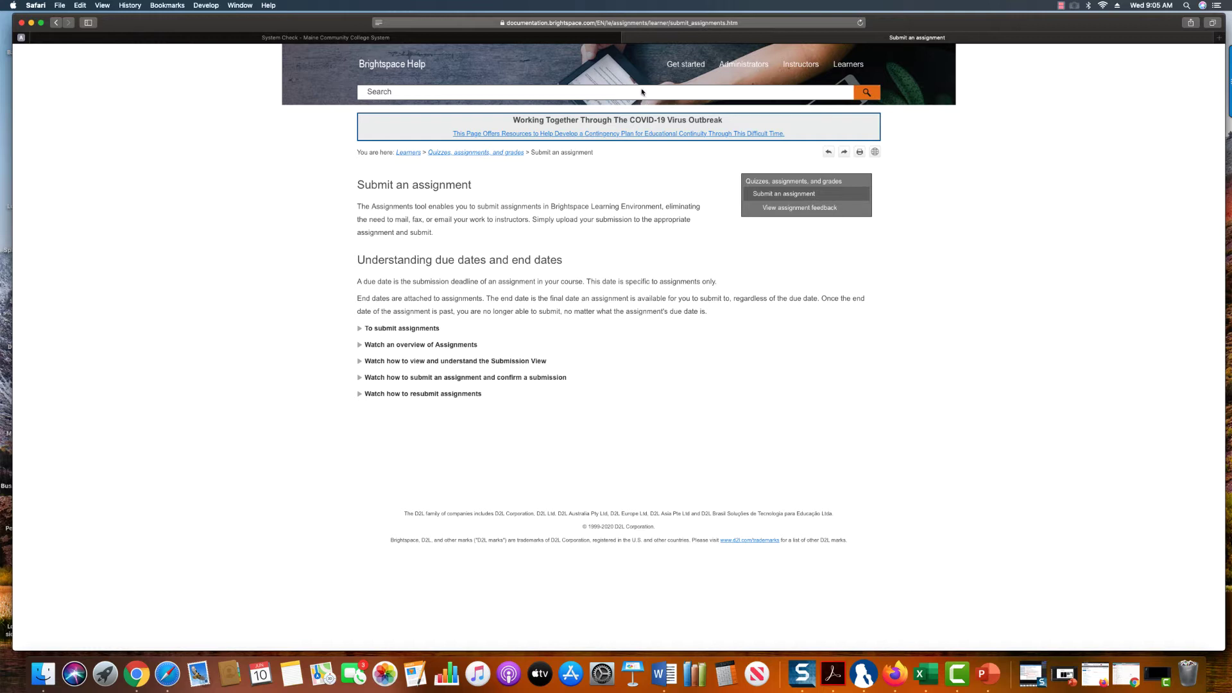
pyautogui.click(628, 37)
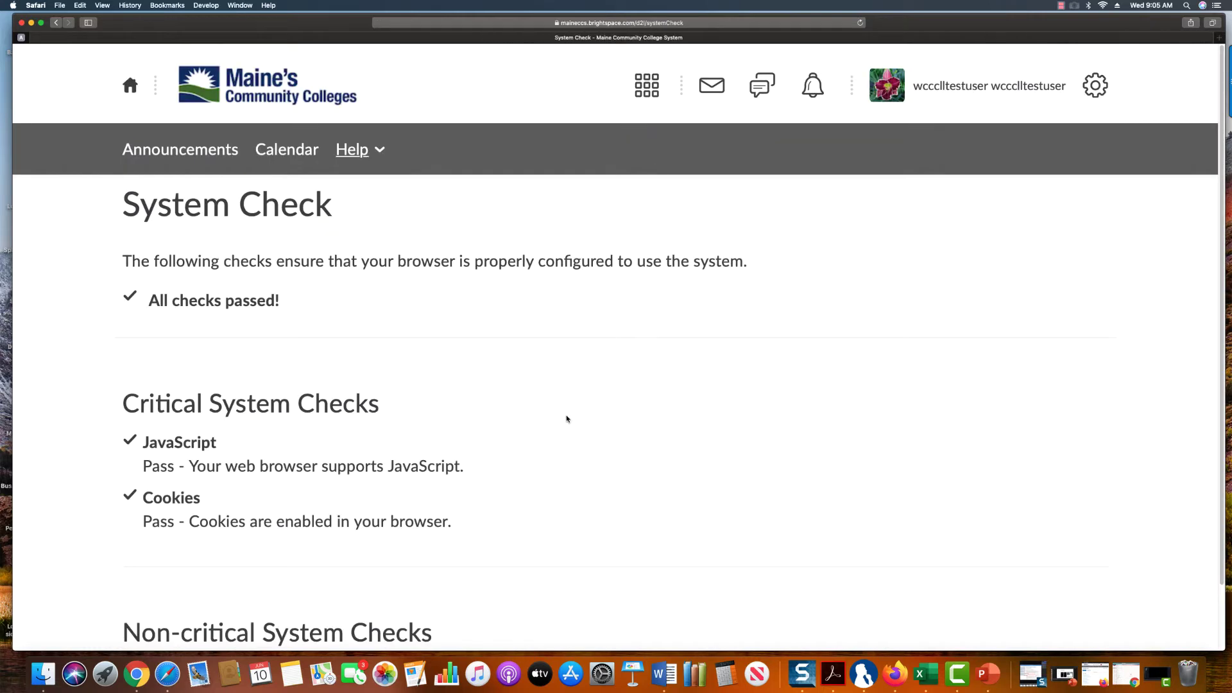
# Open the Community help resource, look over the Brightspace Community site, and return to the System Check page
pyautogui.click(360, 154)
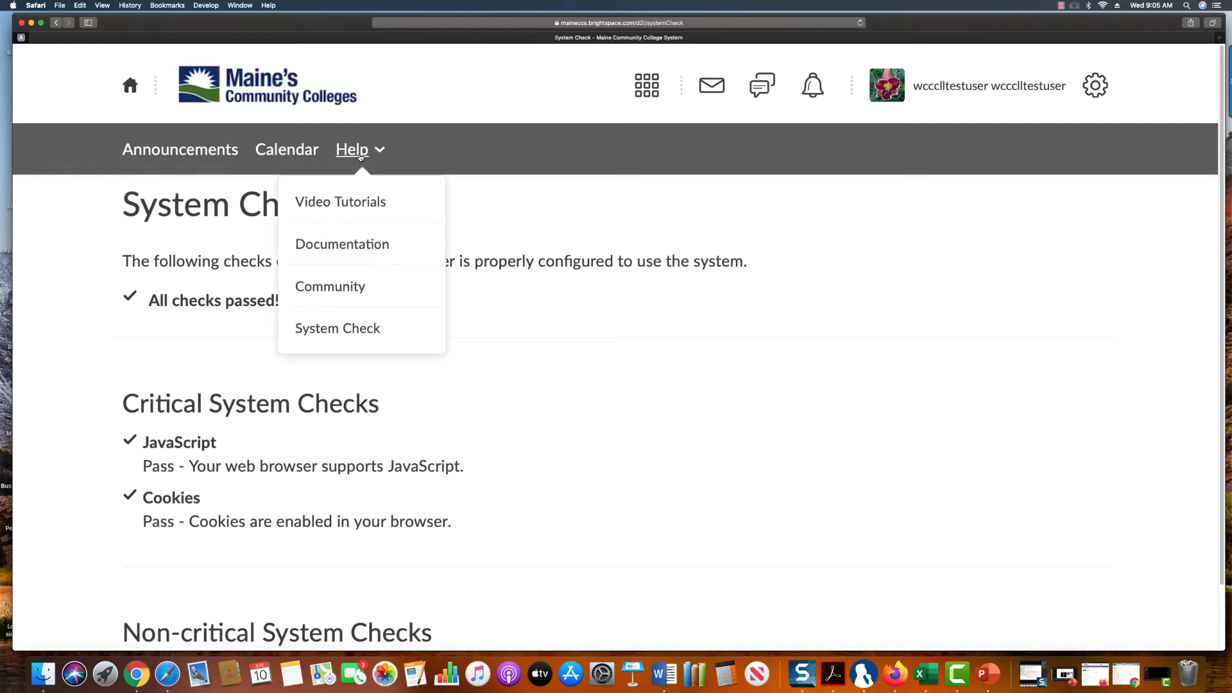
pyautogui.click(353, 290)
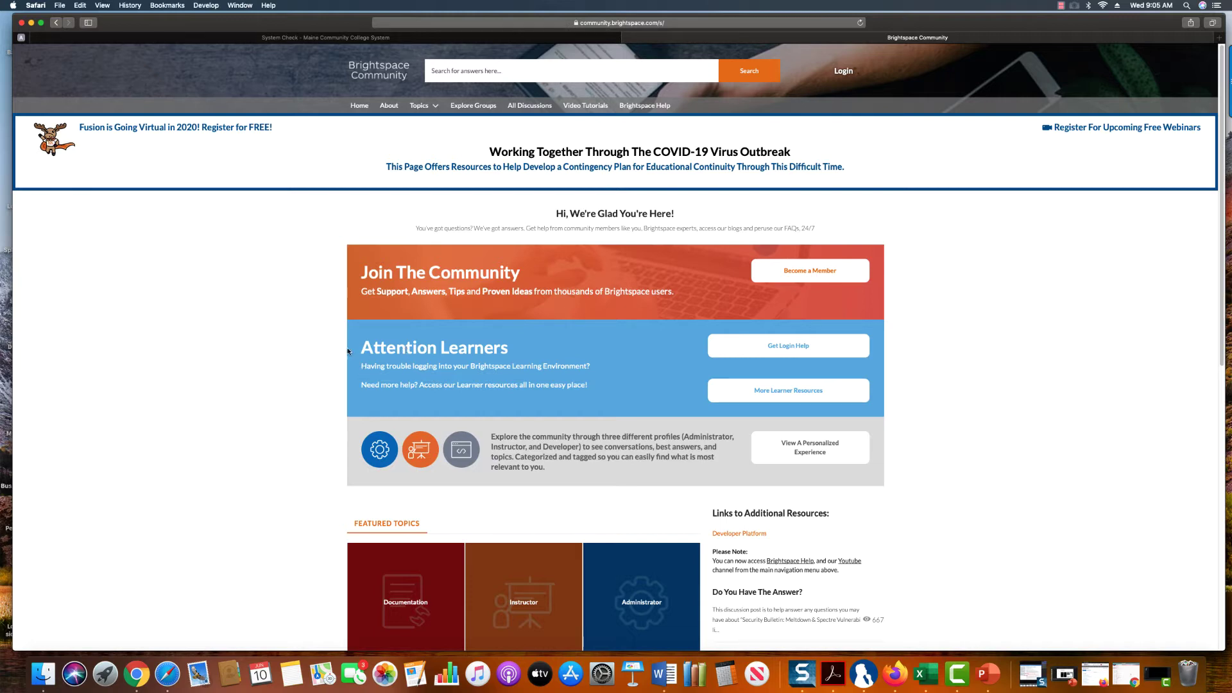
pyautogui.click(627, 38)
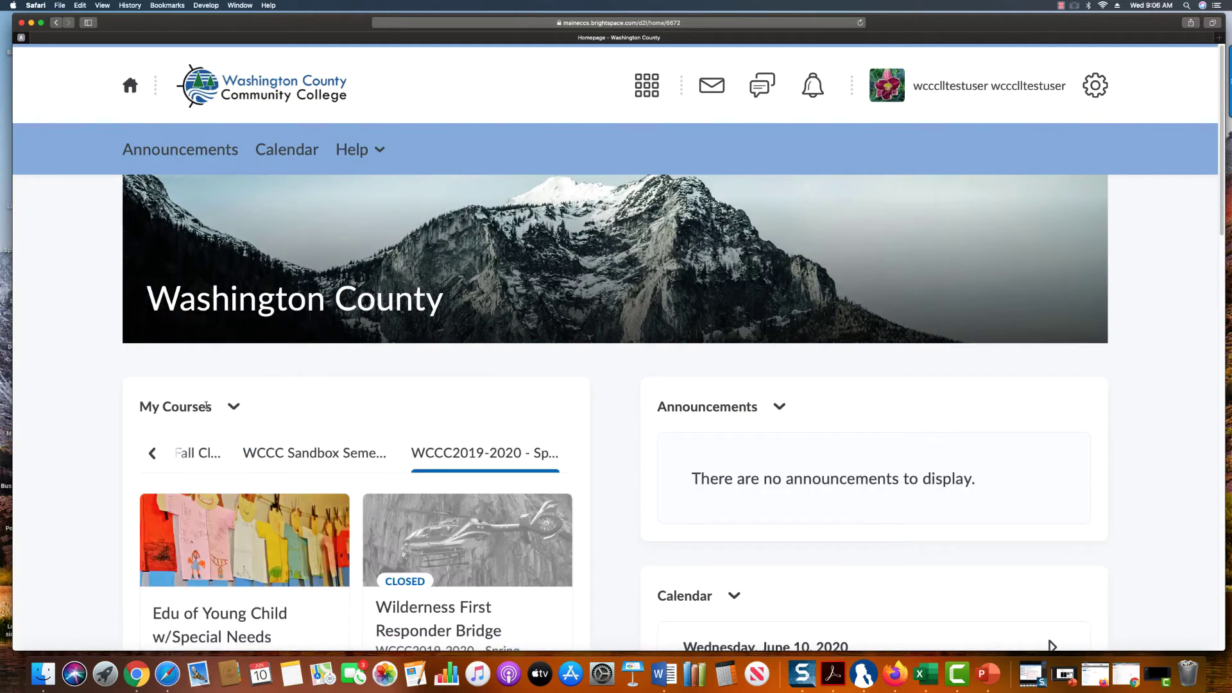
# On the Washington County homepage, view the My Courses lists for the WCCC Sandbox Semester and WCCC 2019 All Fall Classes
pyautogui.scroll(-4, 100, 357)
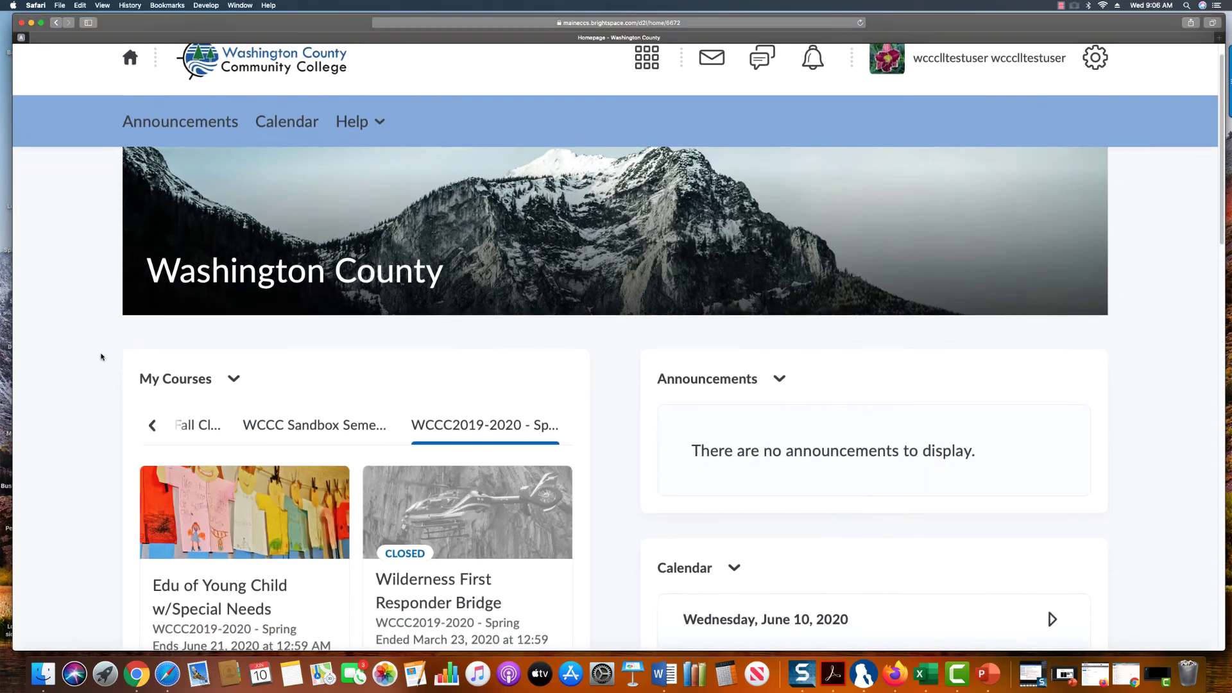
pyautogui.scroll(-1, 101, 354)
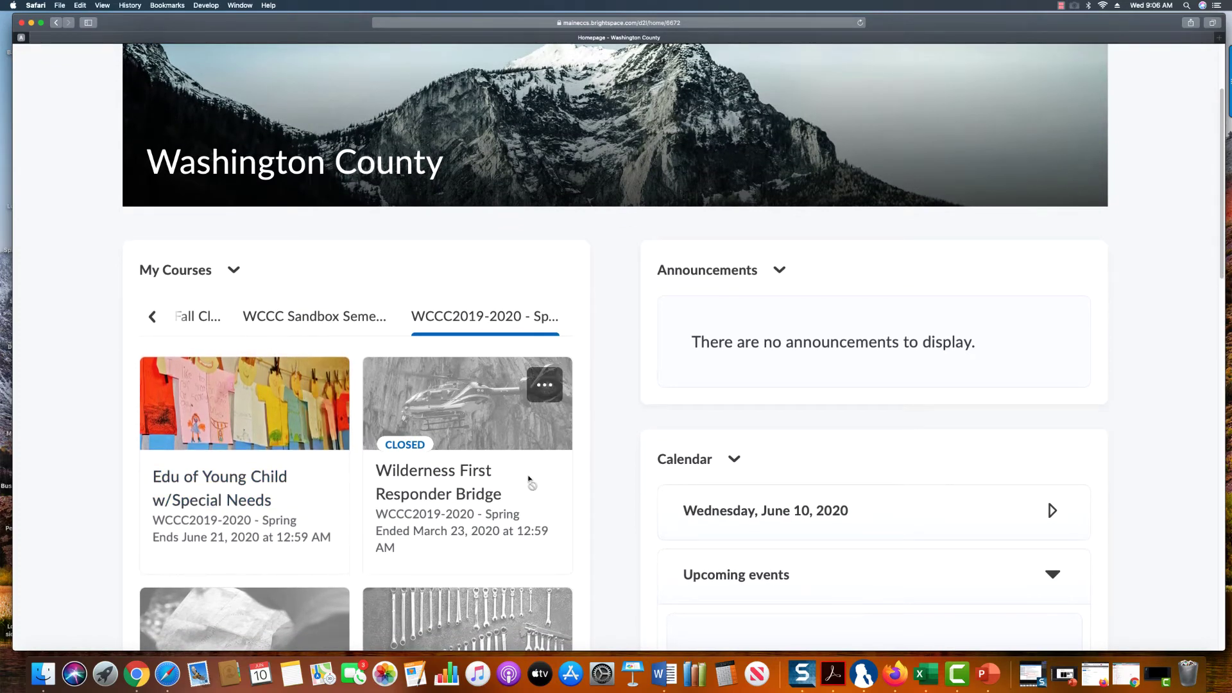
pyautogui.moveTo(332, 385)
pyautogui.scroll(-2, 539, 373)
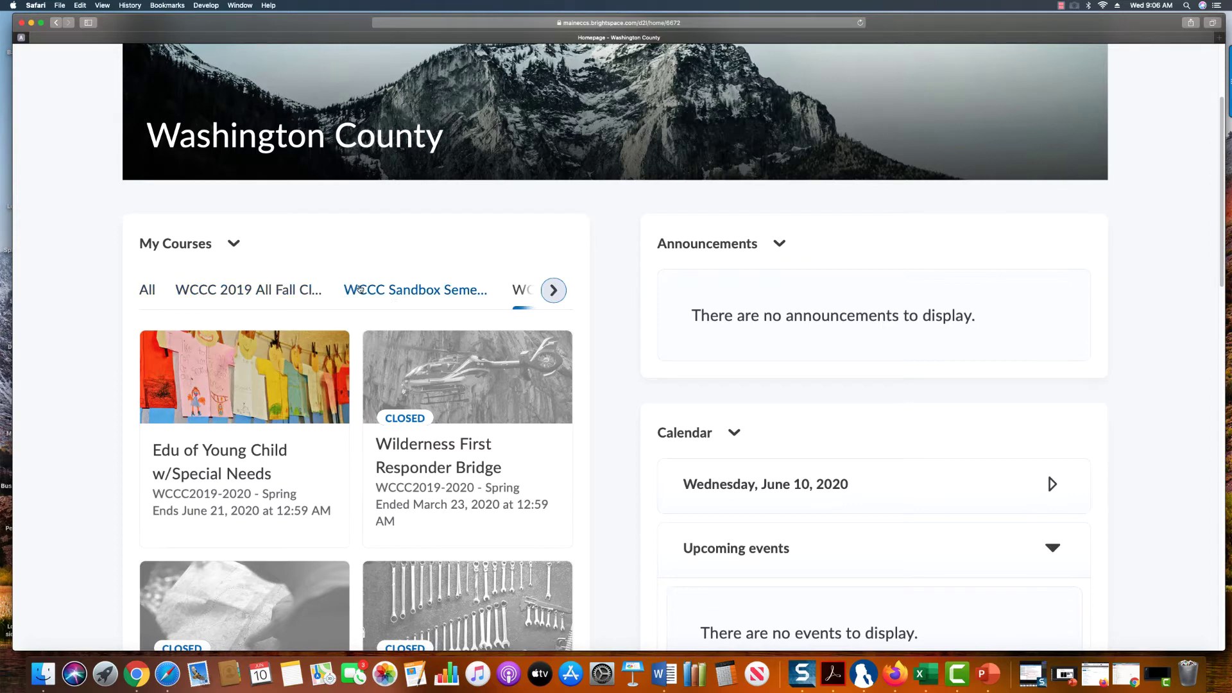
pyautogui.click(393, 294)
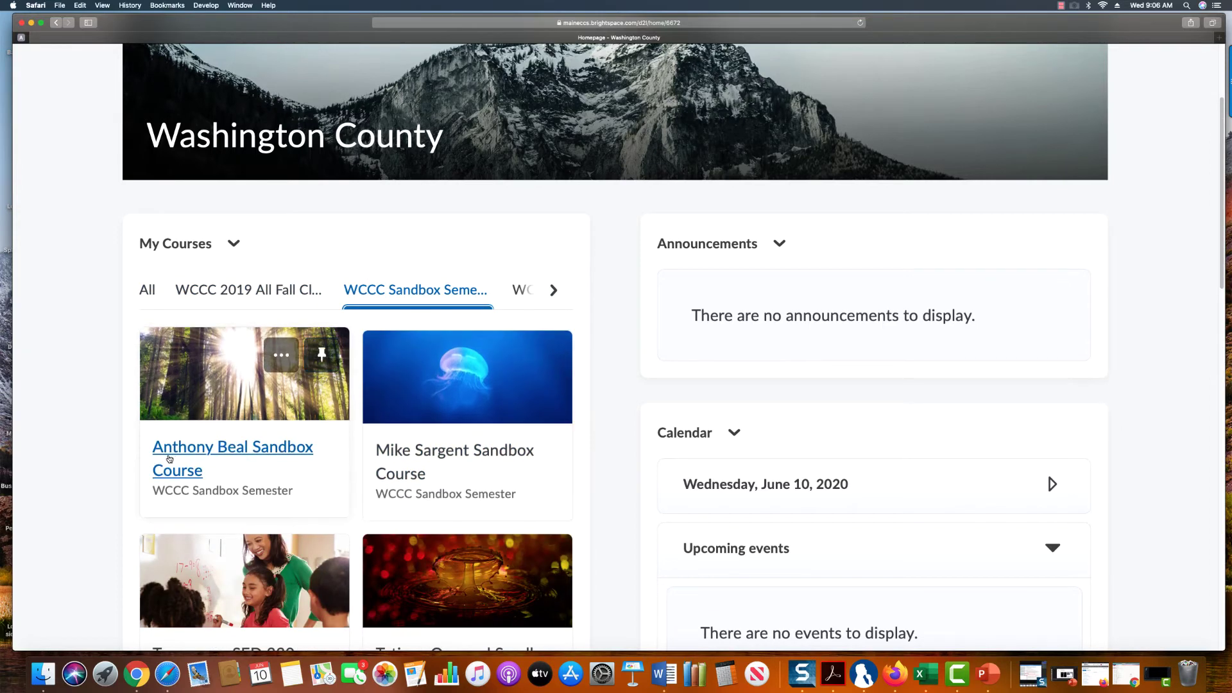
pyautogui.click(206, 294)
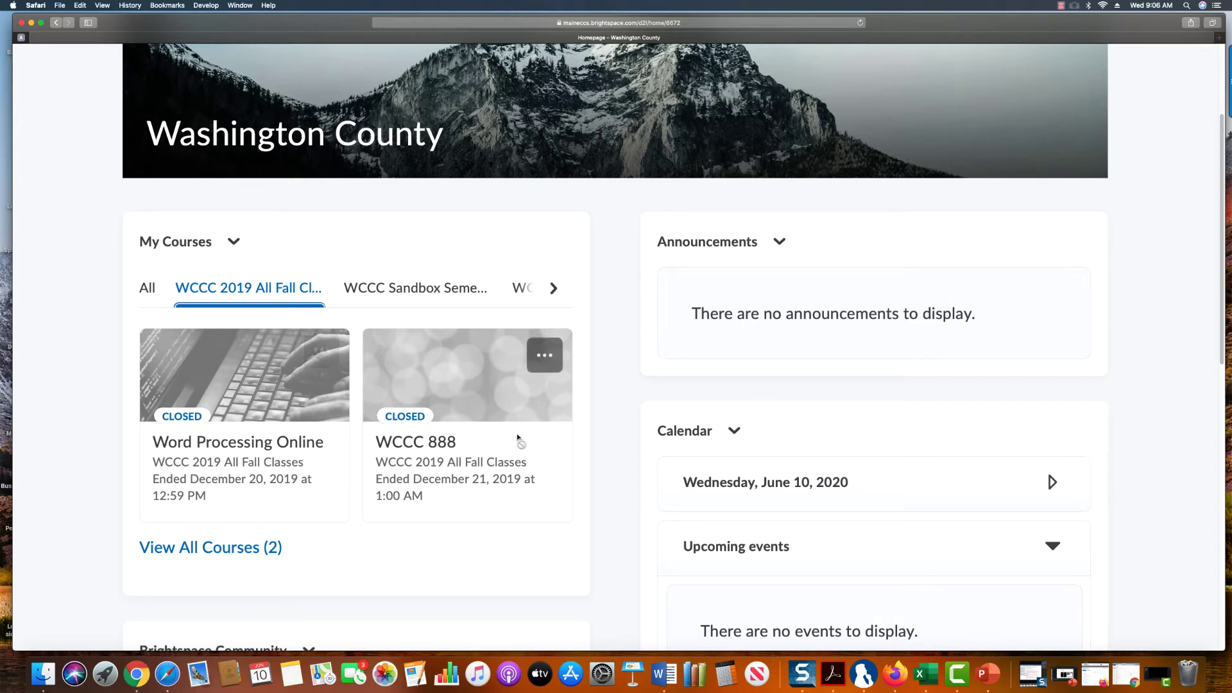
# Show the WCCC Sandbox Semester courses again and open the Temporary SED 230 Course
pyautogui.click(458, 292)
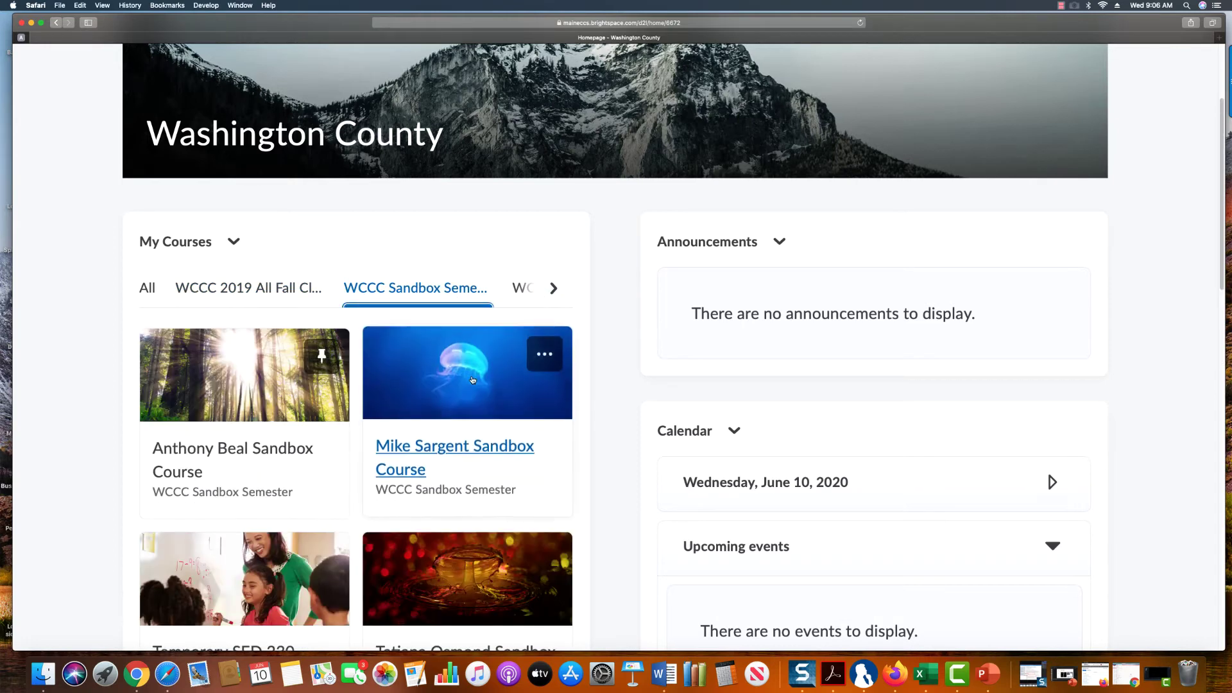
pyautogui.scroll(3, 550, 419)
pyautogui.scroll(-5, 551, 419)
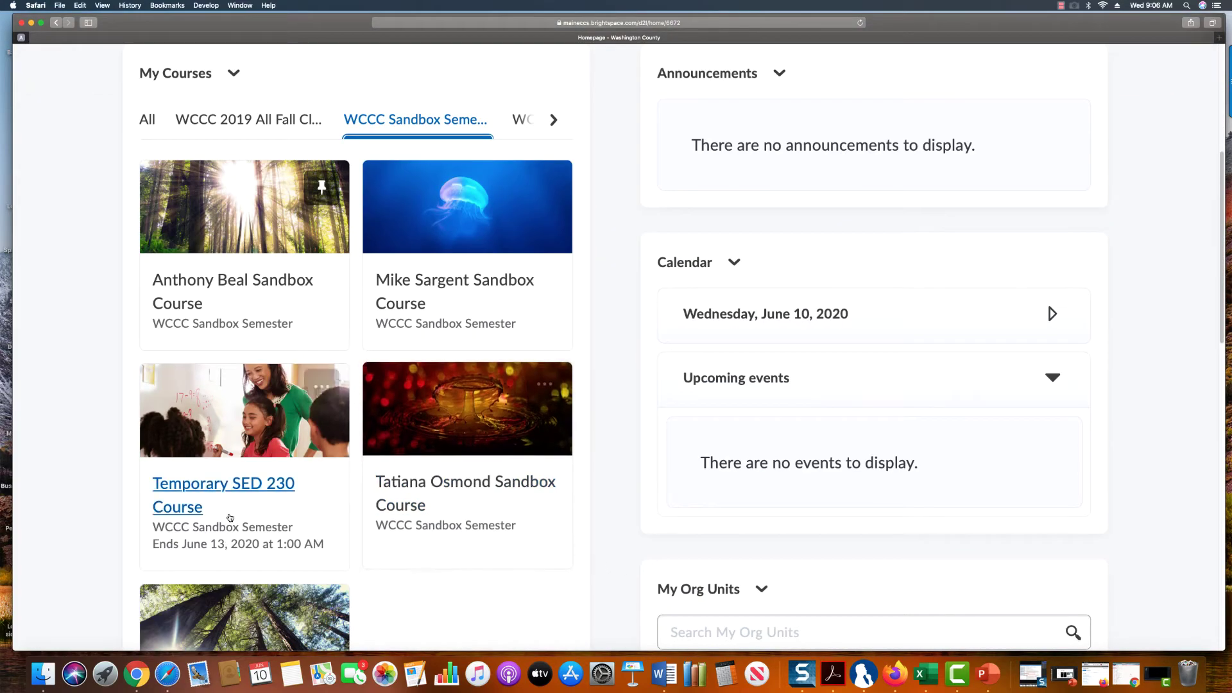
pyautogui.click(211, 485)
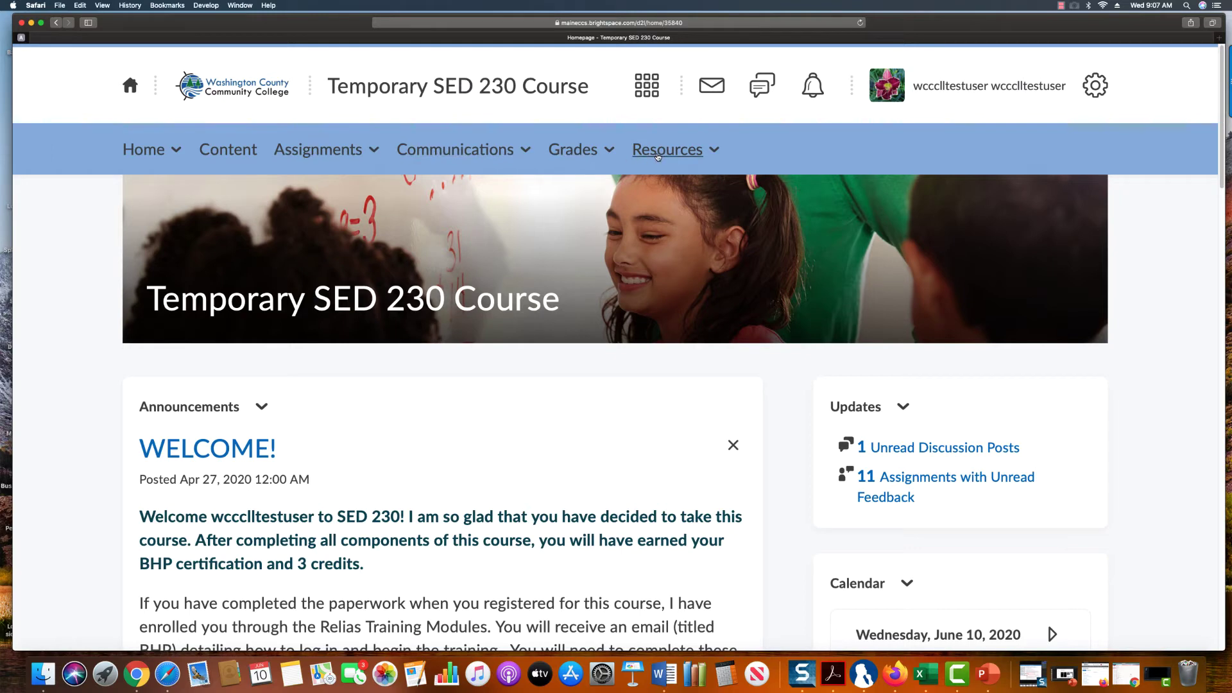
# Look through the course navigation bar's Home, Content, Assignments, Communications, Grades and Resources entries
pyautogui.click(177, 149)
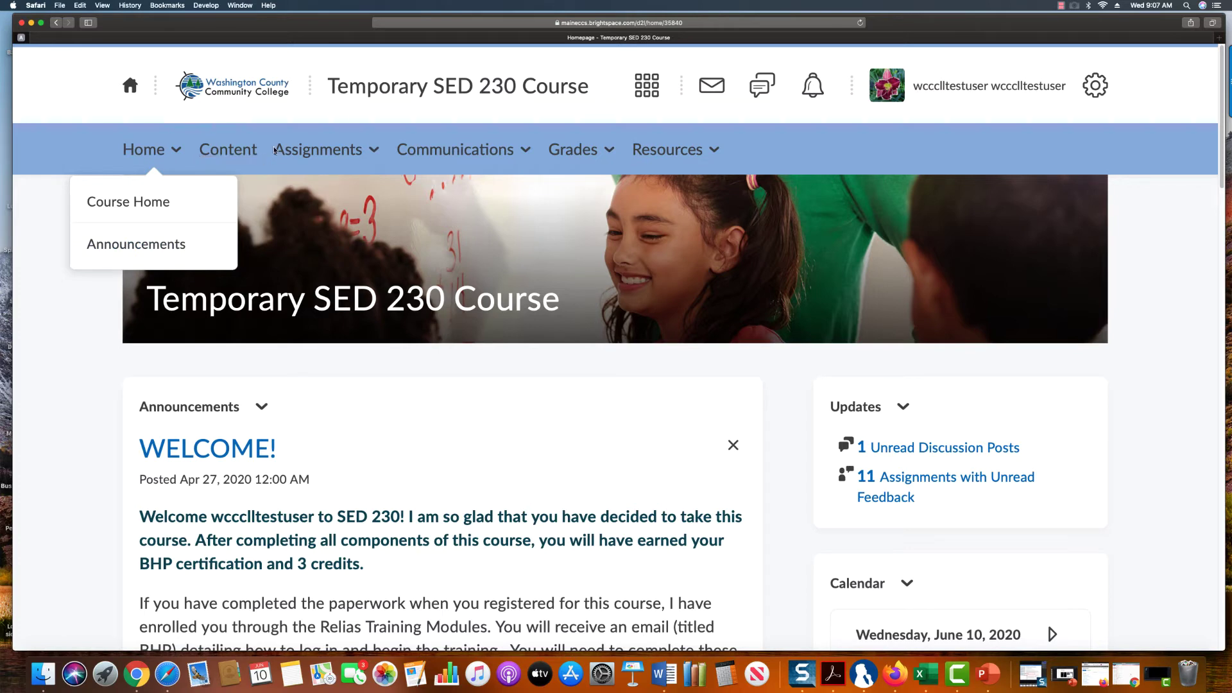
pyautogui.click(237, 152)
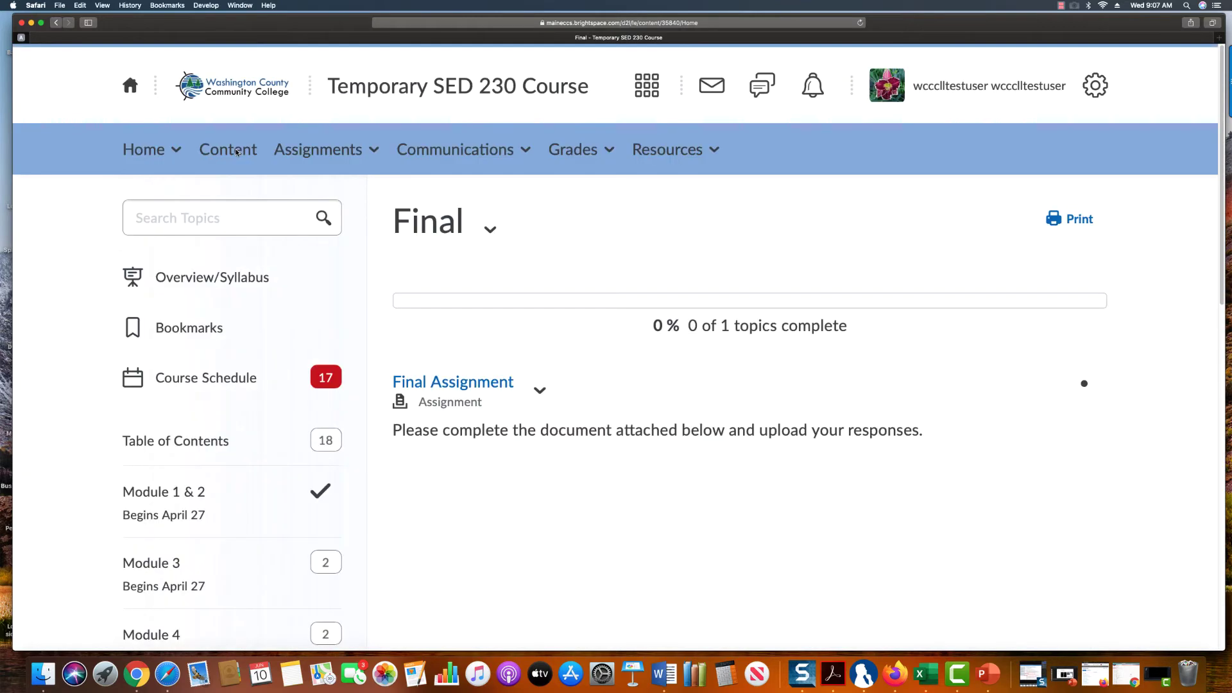
pyautogui.click(373, 154)
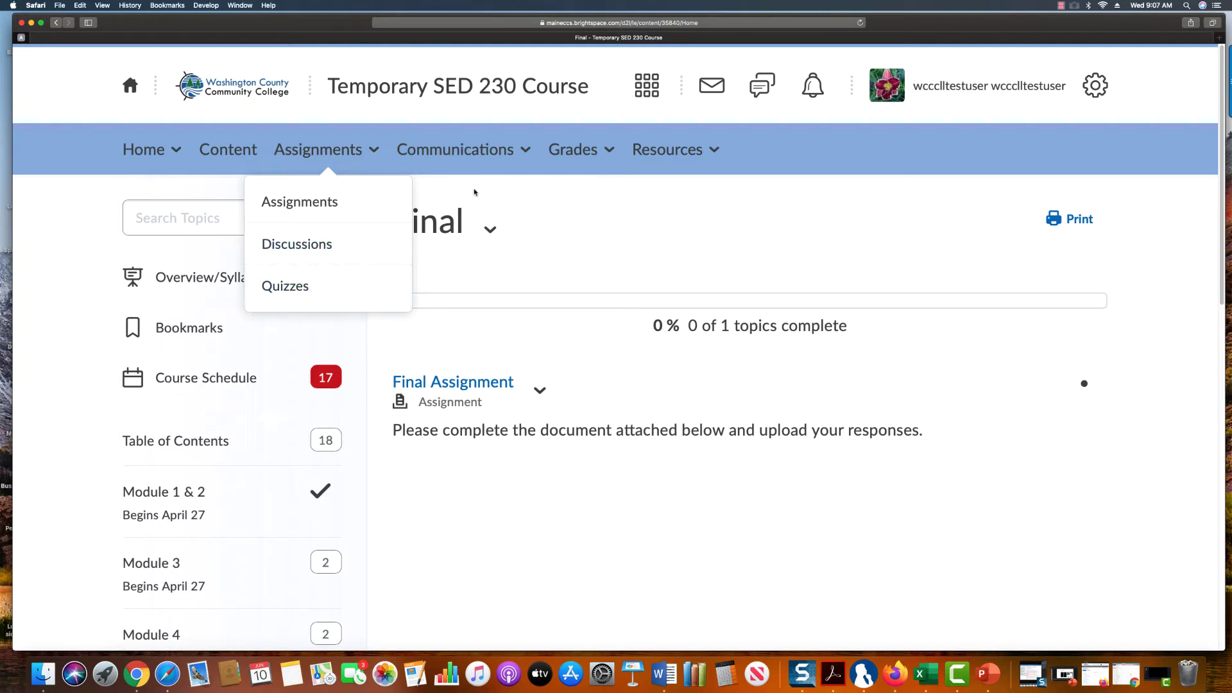
pyautogui.click(527, 151)
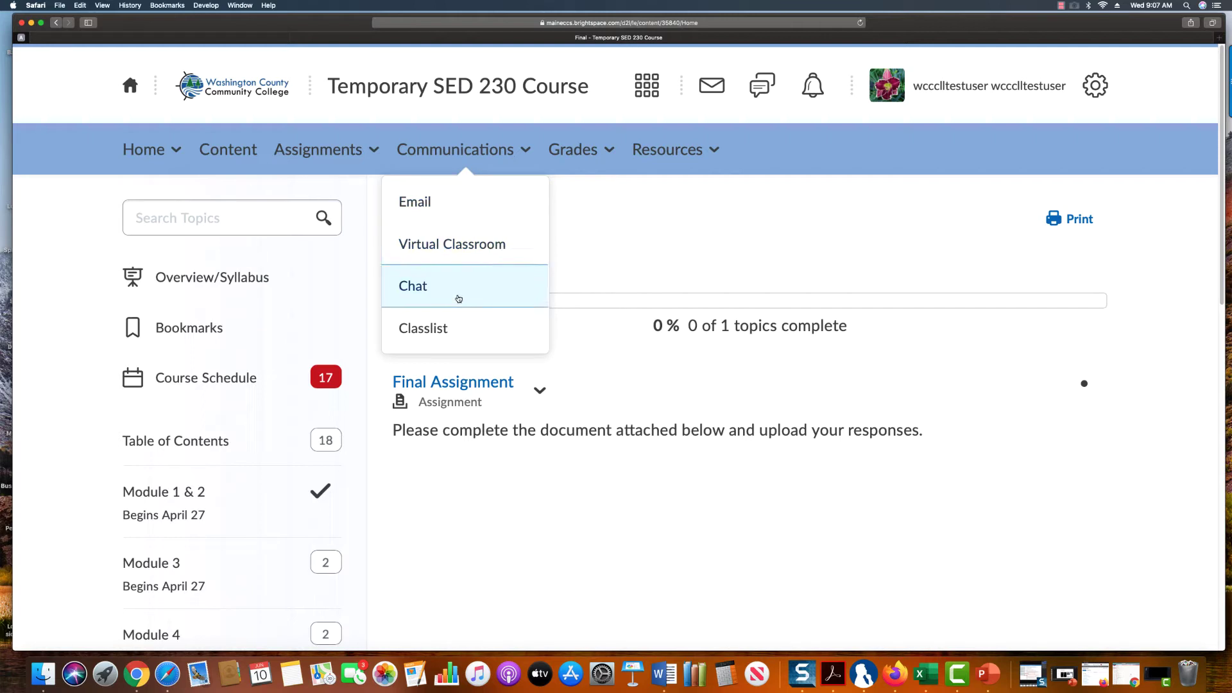
pyautogui.click(609, 152)
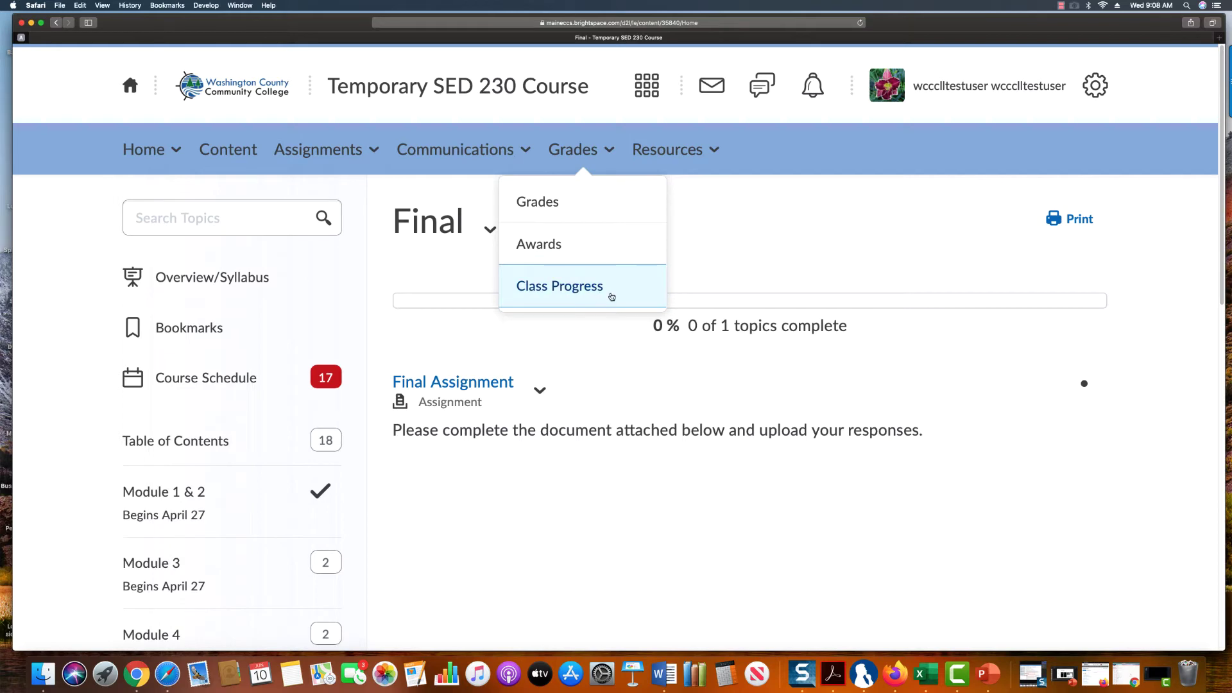
pyautogui.click(714, 152)
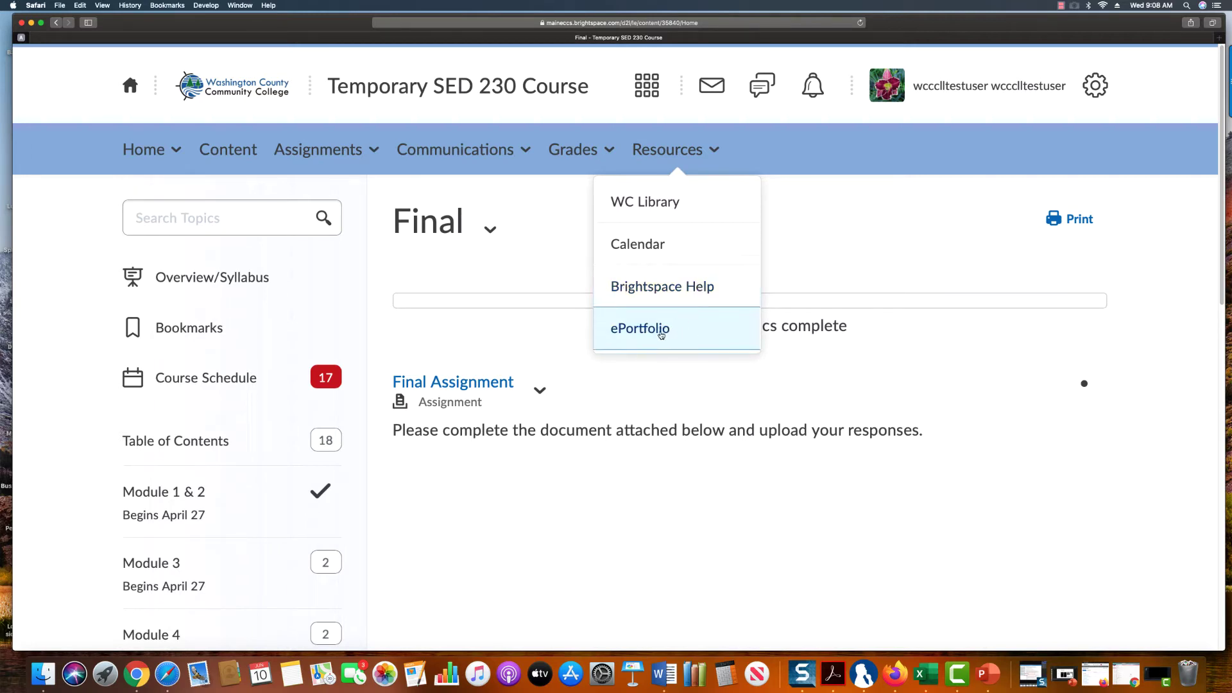
# Return to the Course Home page and look over its announcements, updates and calendar sections
pyautogui.click(149, 151)
pyautogui.click(141, 204)
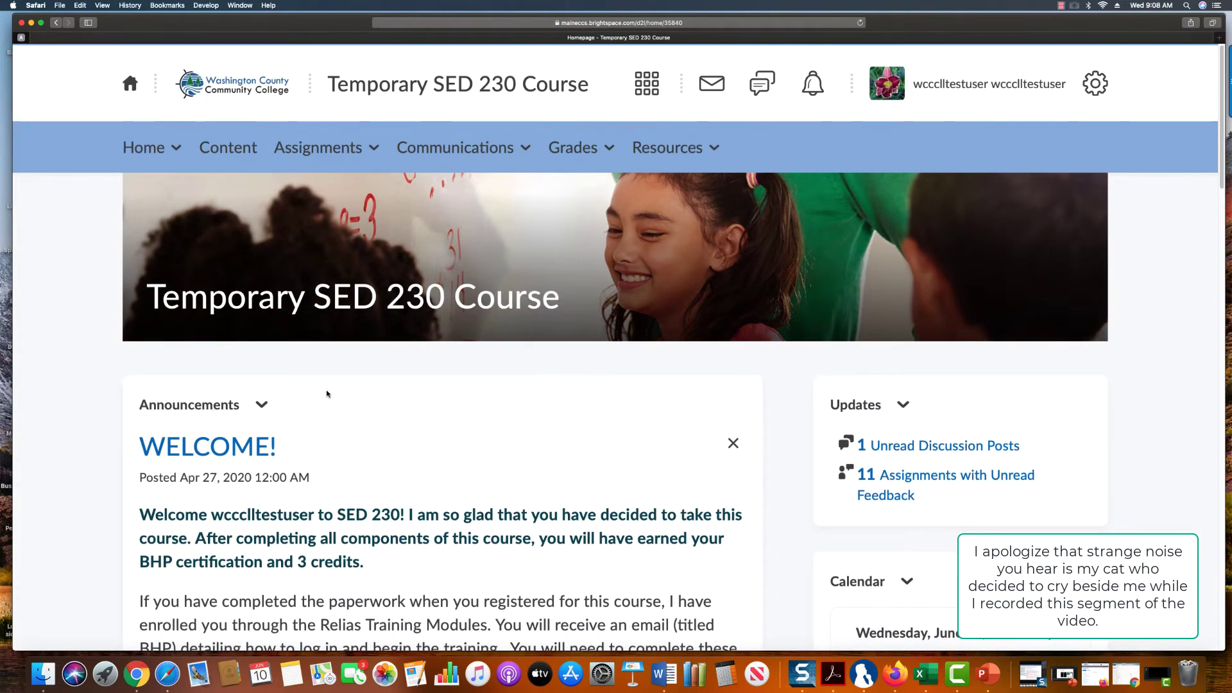
pyautogui.scroll(-5, 755, 414)
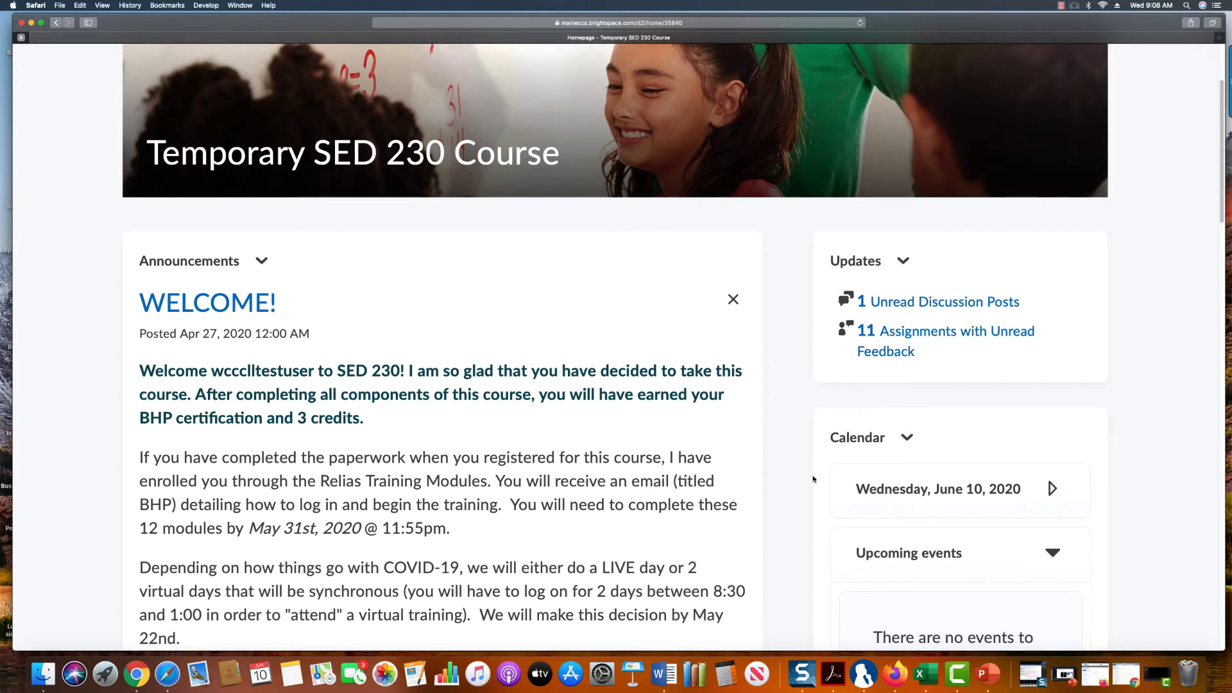
pyautogui.scroll(3, 624, 467)
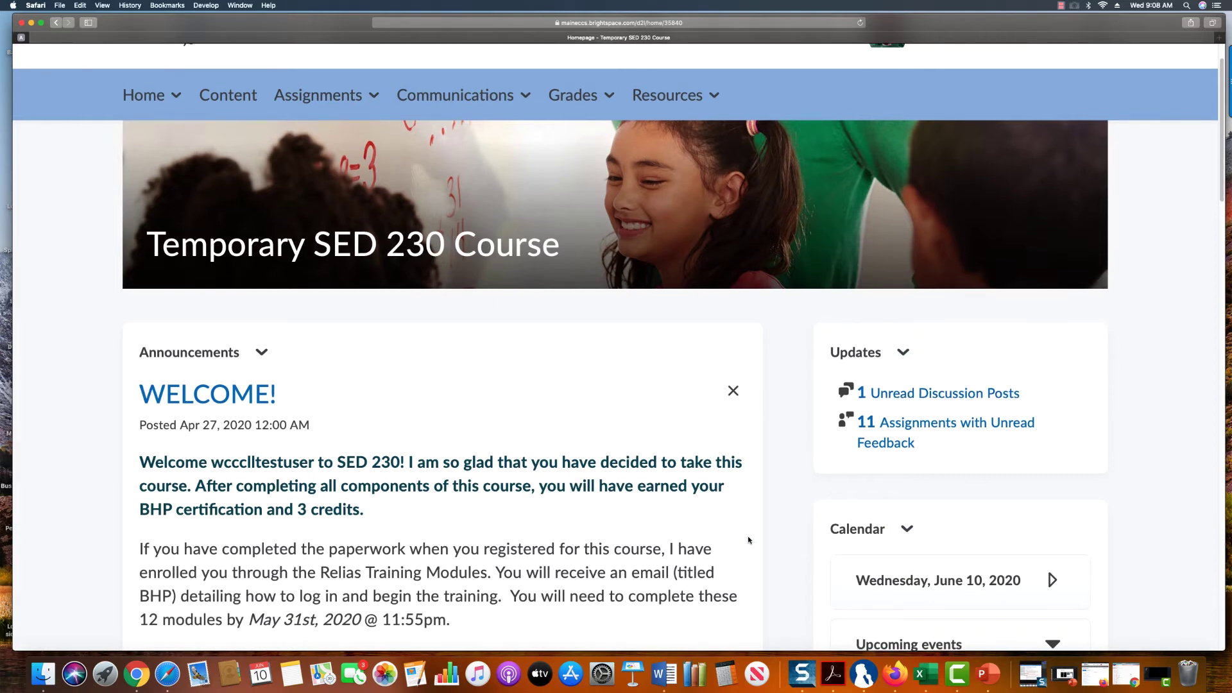
pyautogui.scroll(2, 749, 540)
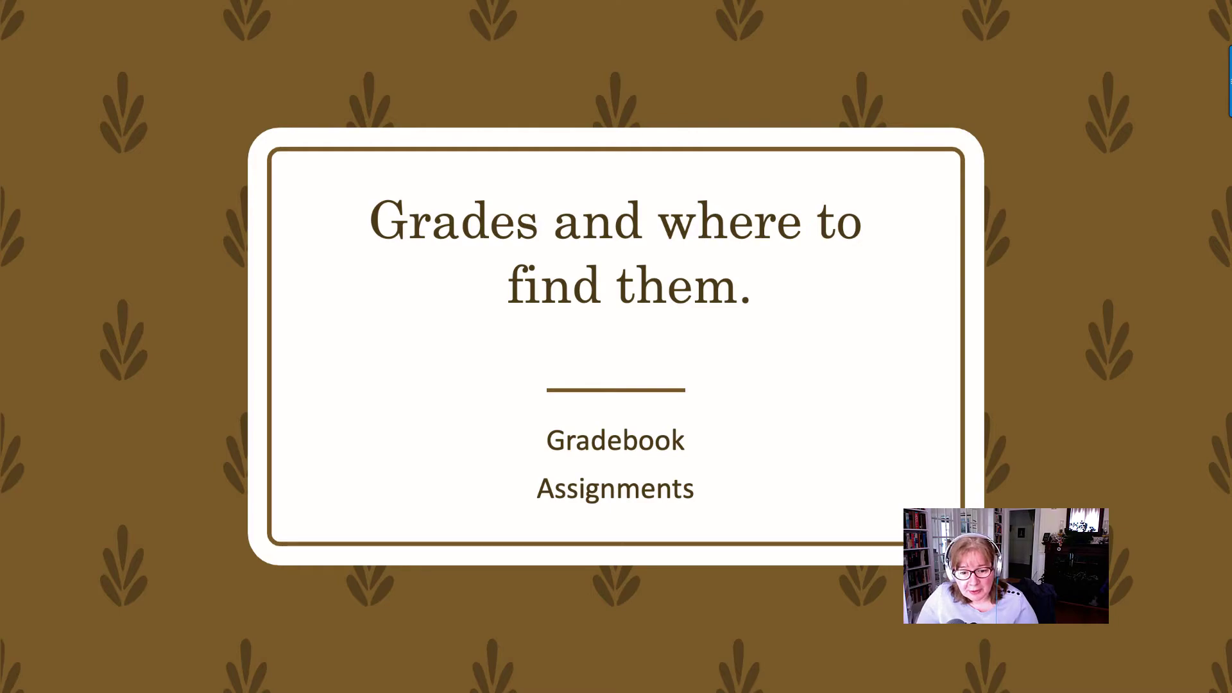
pyautogui.press('Right')
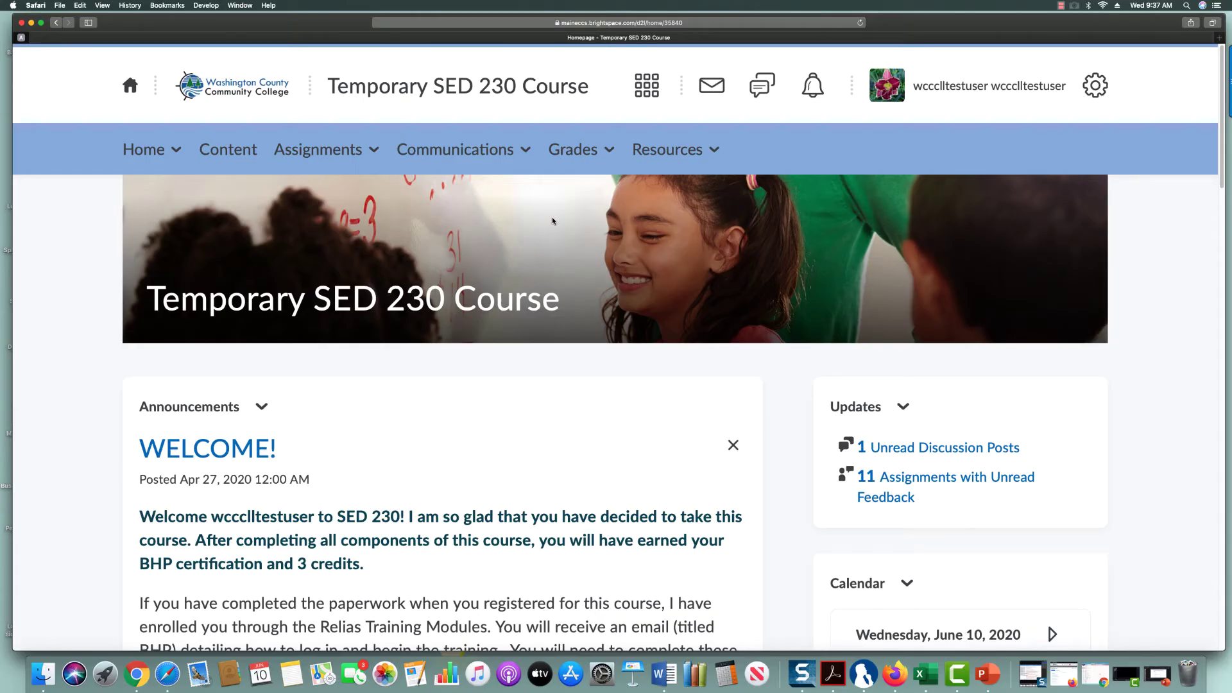
# Open the Temporary SED 230 Course gradebook and examine the Final Calculated Grade section
pyautogui.click(608, 150)
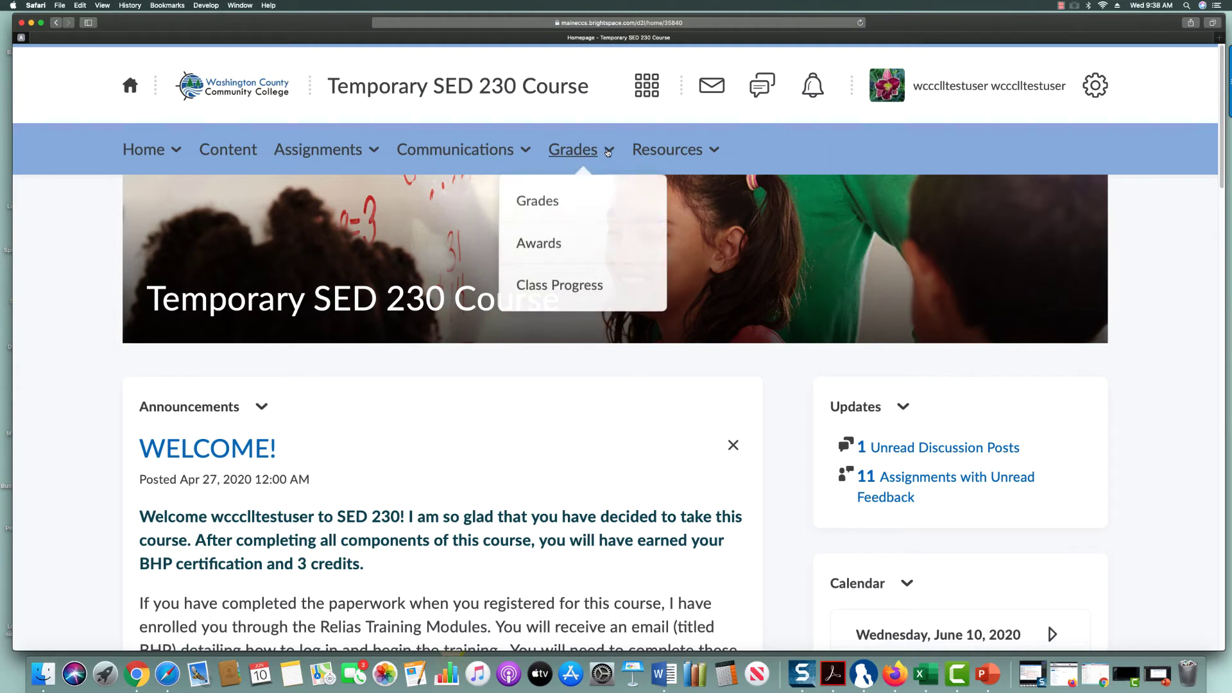
pyautogui.click(542, 205)
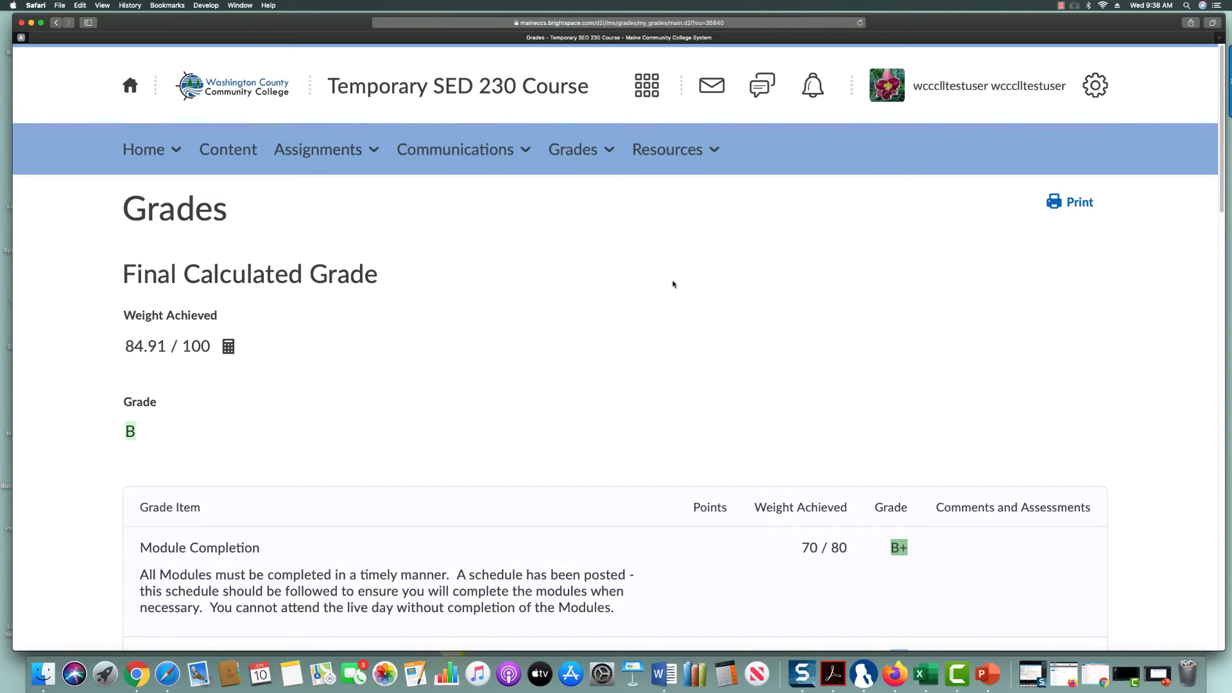
pyautogui.scroll(-1, 696, 289)
pyautogui.scroll(-2, 577, 310)
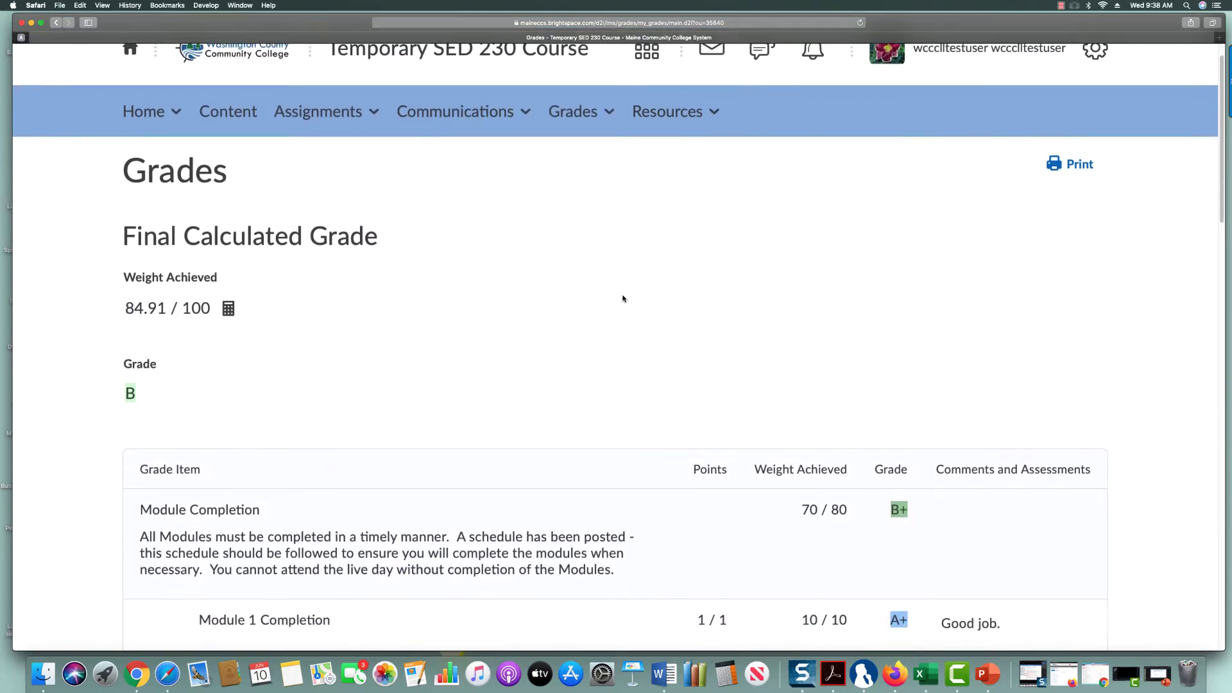
pyautogui.scroll(-1, 539, 290)
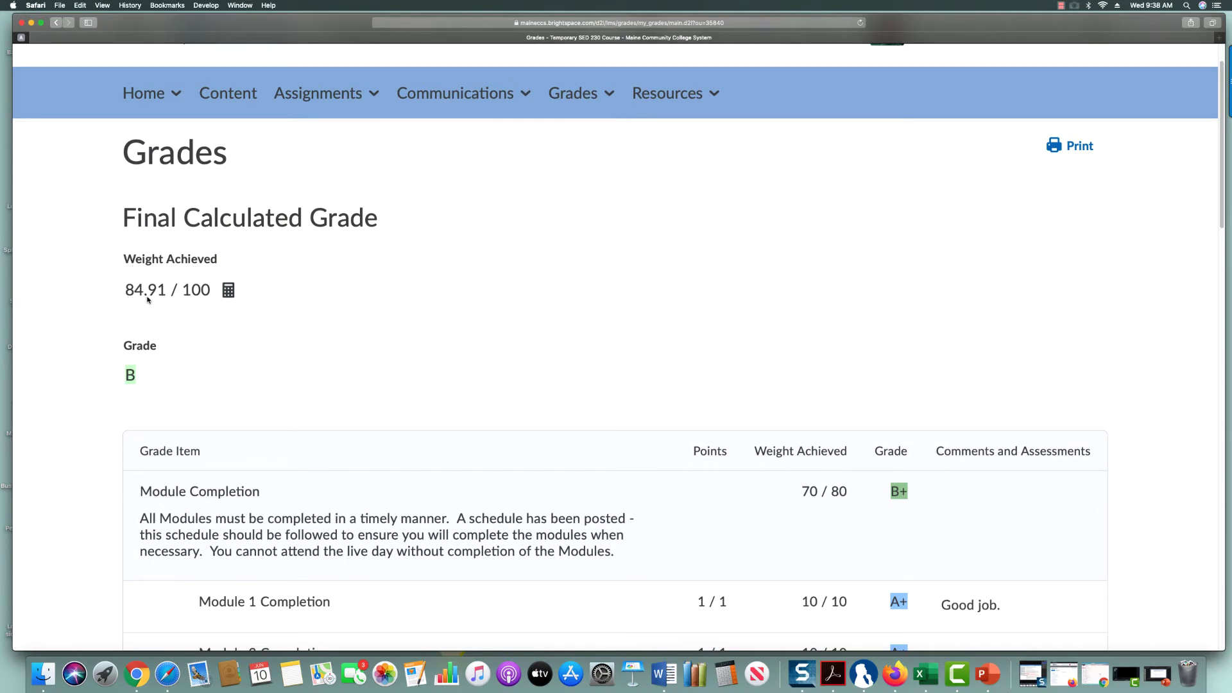
pyautogui.scroll(-1, 320, 319)
pyautogui.scroll(-2, 321, 319)
pyautogui.scroll(-1, 365, 333)
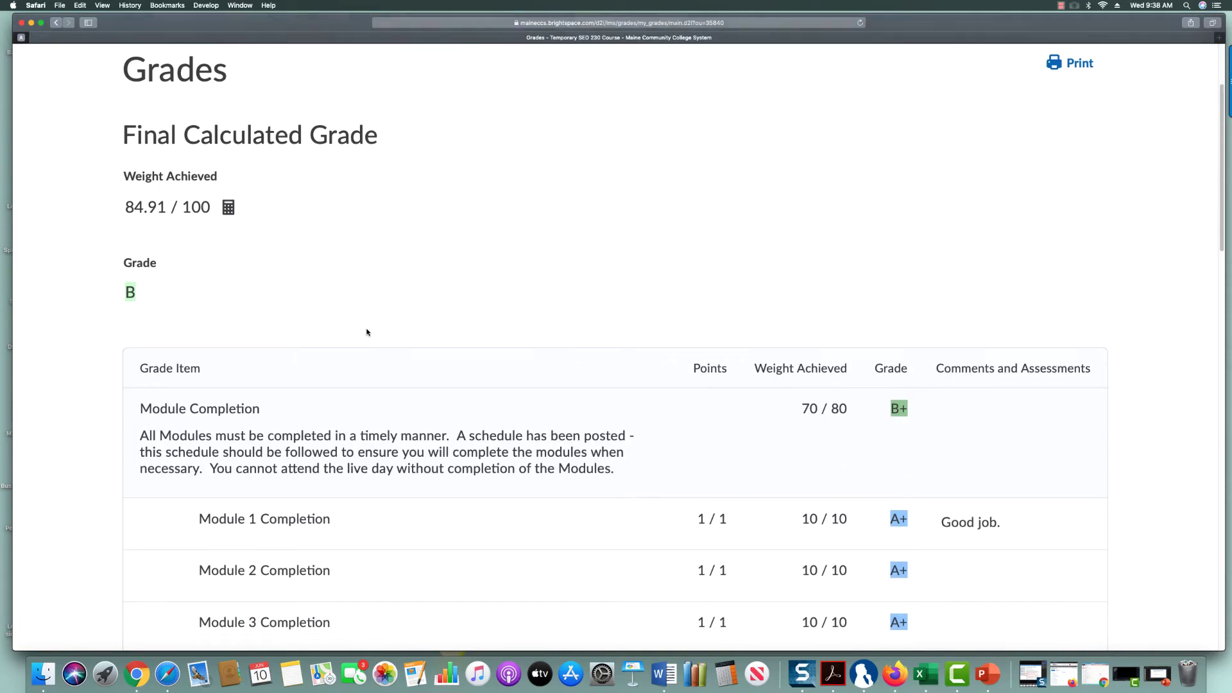
# Examine the points, weights, grades and comments of the Module Completion items in the gradebook
pyautogui.scroll(-3, 385, 337)
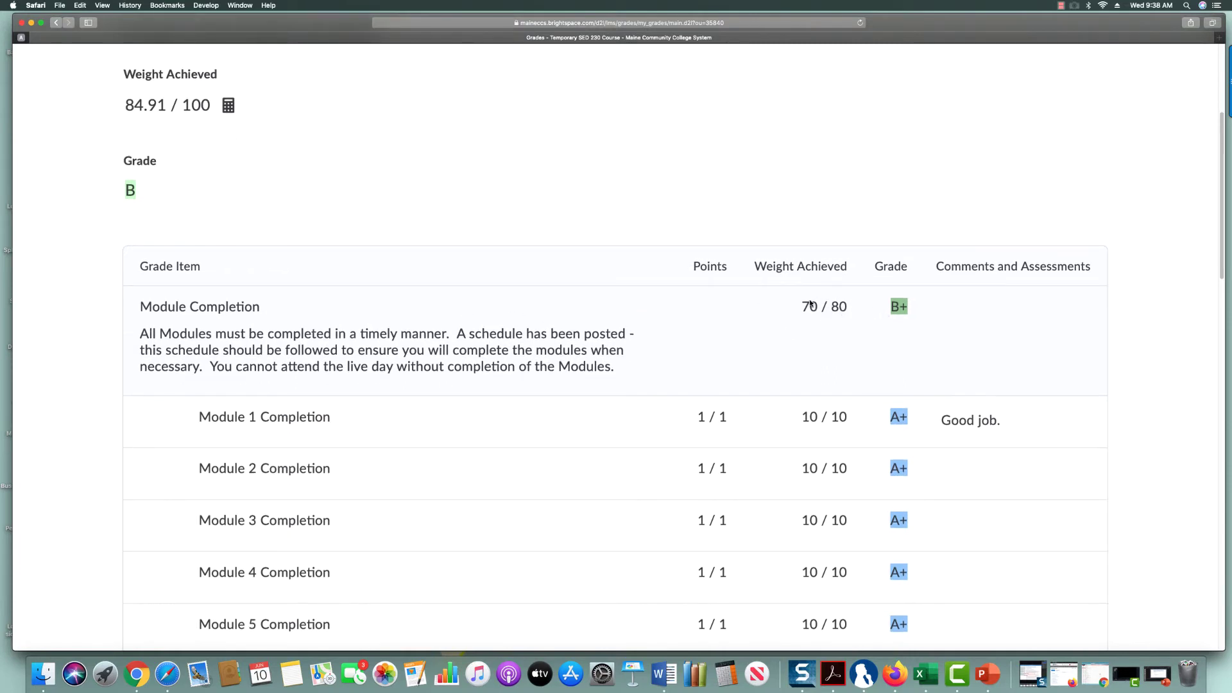
pyautogui.scroll(-1, 761, 345)
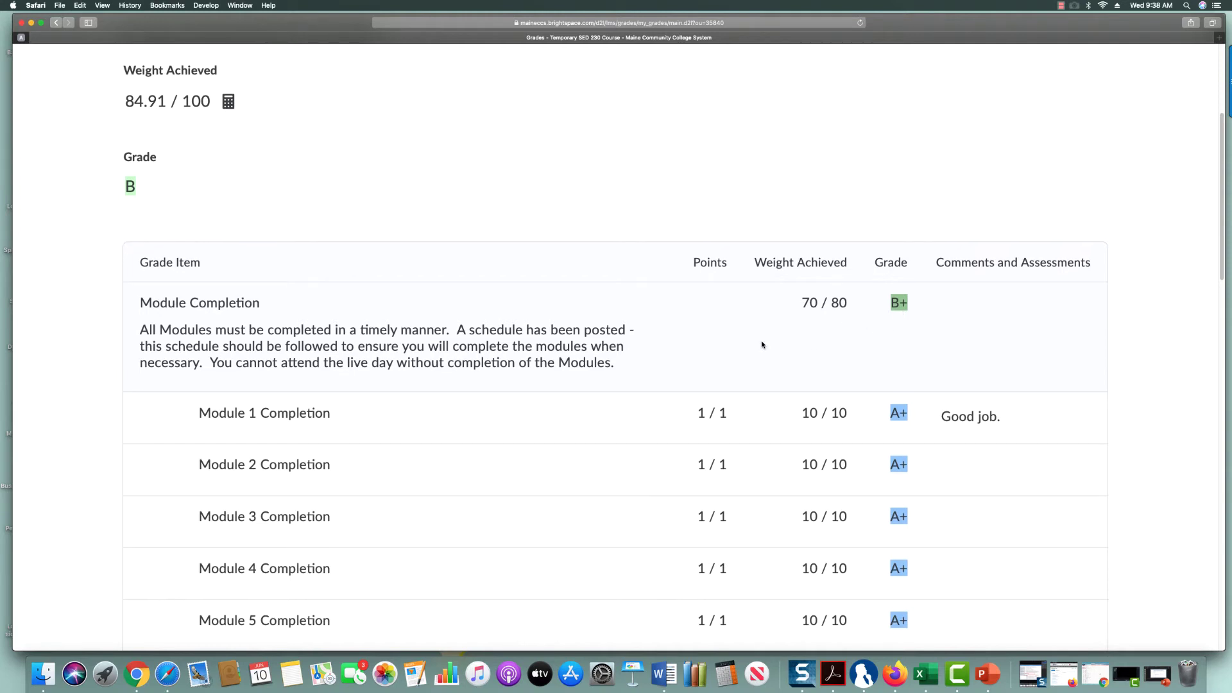
pyautogui.scroll(-3, 755, 346)
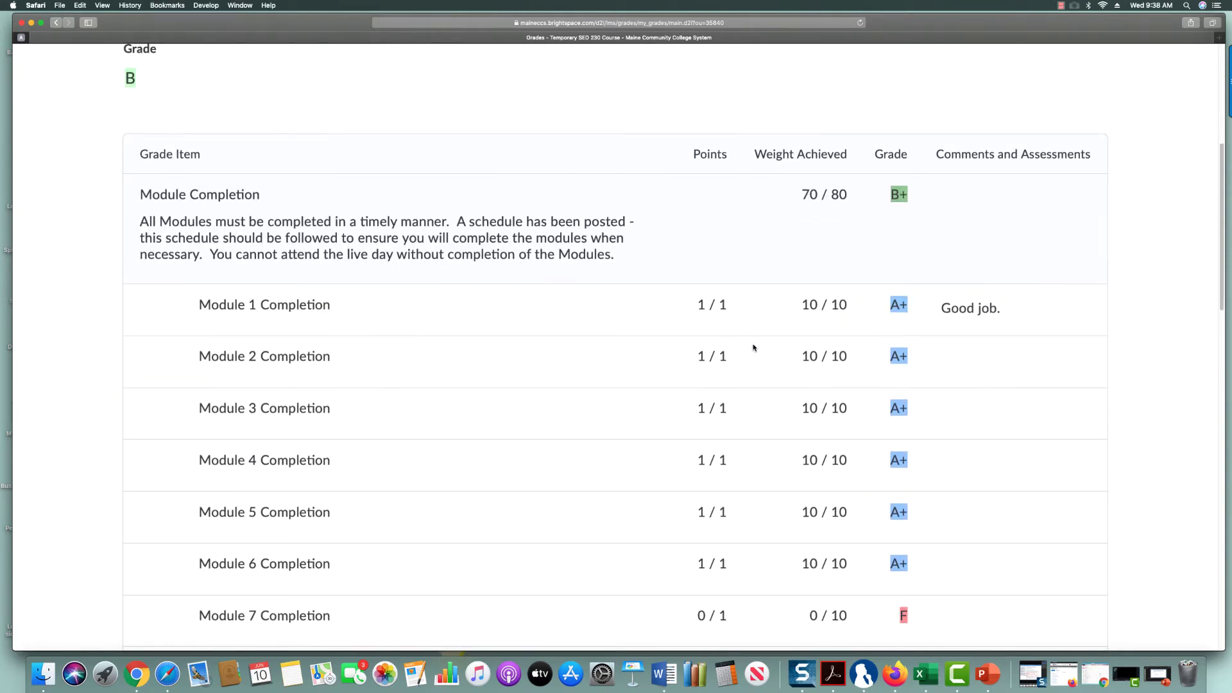
pyautogui.scroll(-2, 801, 308)
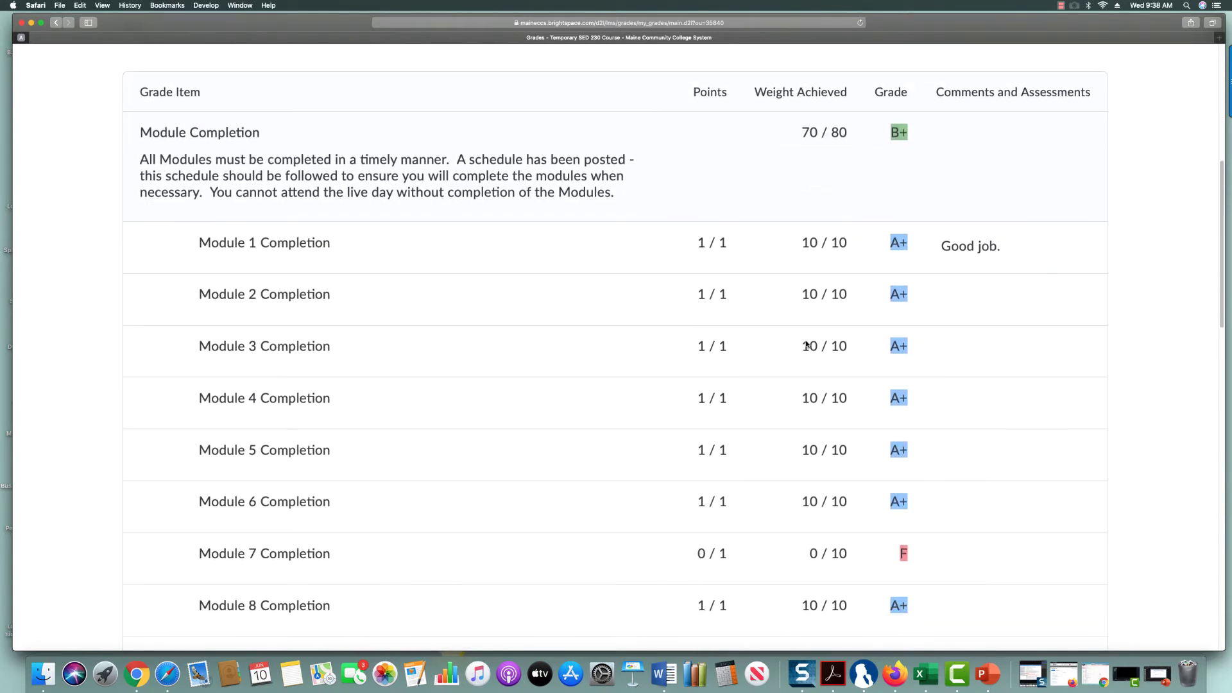
pyautogui.scroll(-1, 855, 562)
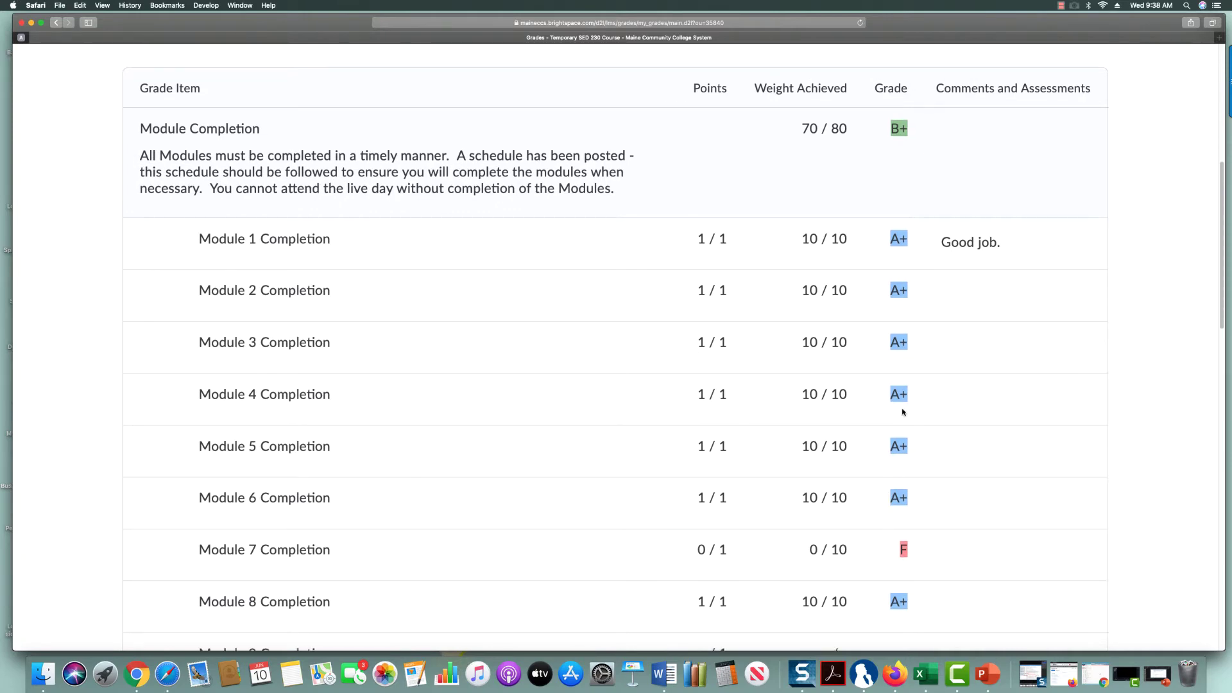
pyautogui.scroll(-1, 937, 533)
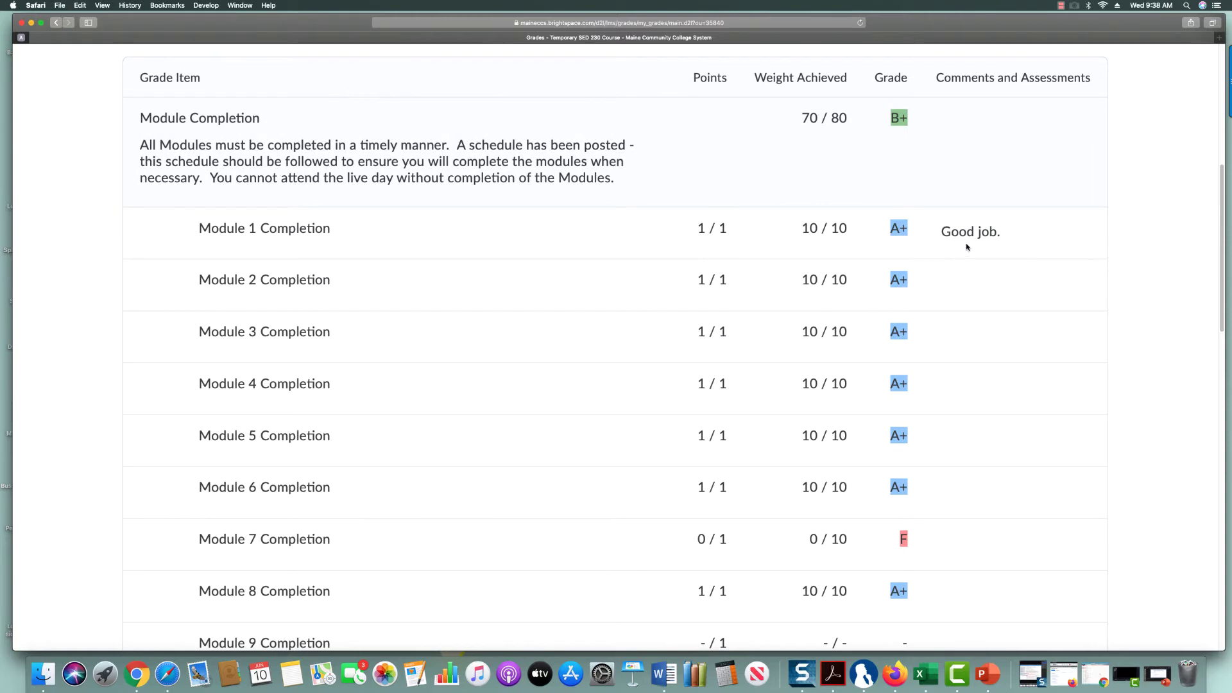
# Examine the Module Assignments grades and the instructor feedback on the Module 1 & 2 Assignment
pyautogui.scroll(-5, 899, 391)
pyautogui.scroll(-8, 870, 399)
pyautogui.scroll(-5, 863, 401)
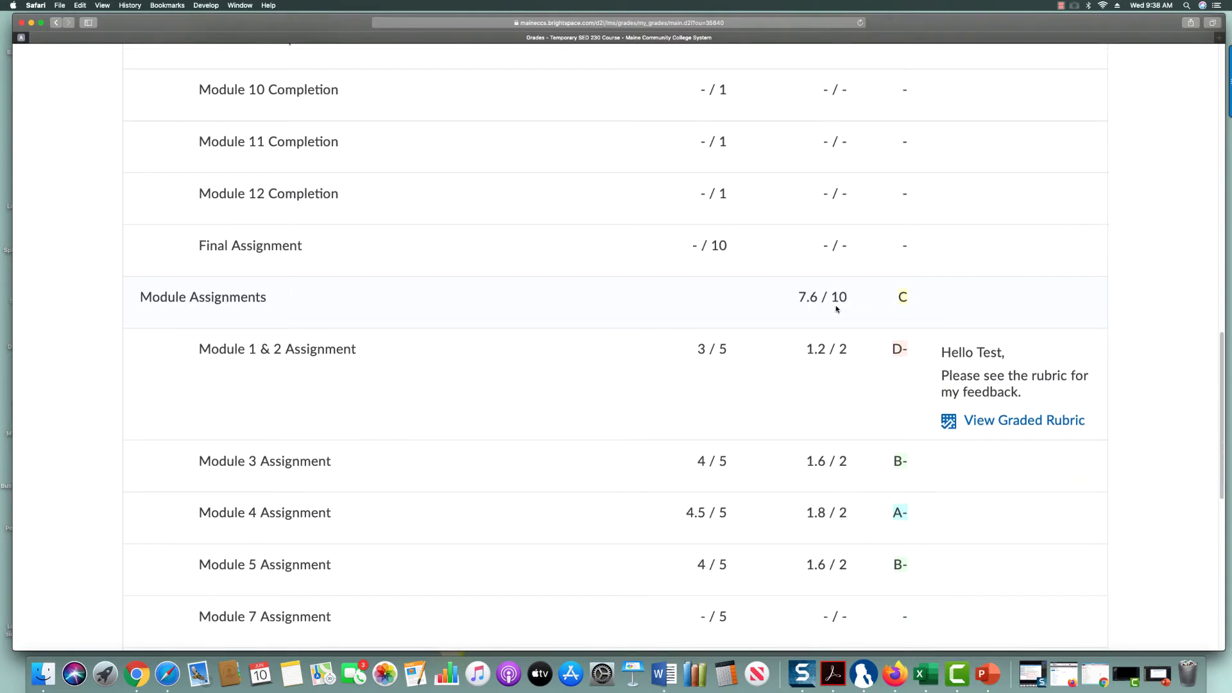
pyautogui.scroll(-1, 802, 390)
pyautogui.scroll(-2, 802, 390)
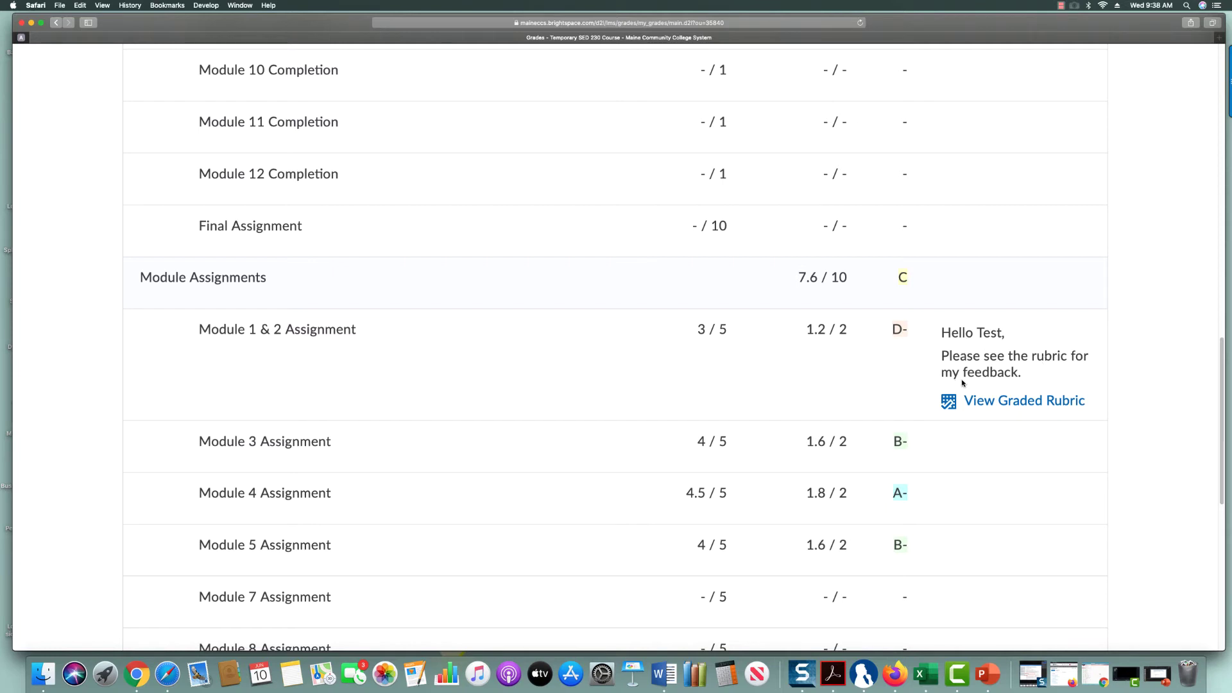
# Open the graded rubric for the Module 1 & 2 Assignment, review its criterion feedback and overall score, and close it
pyautogui.click(991, 403)
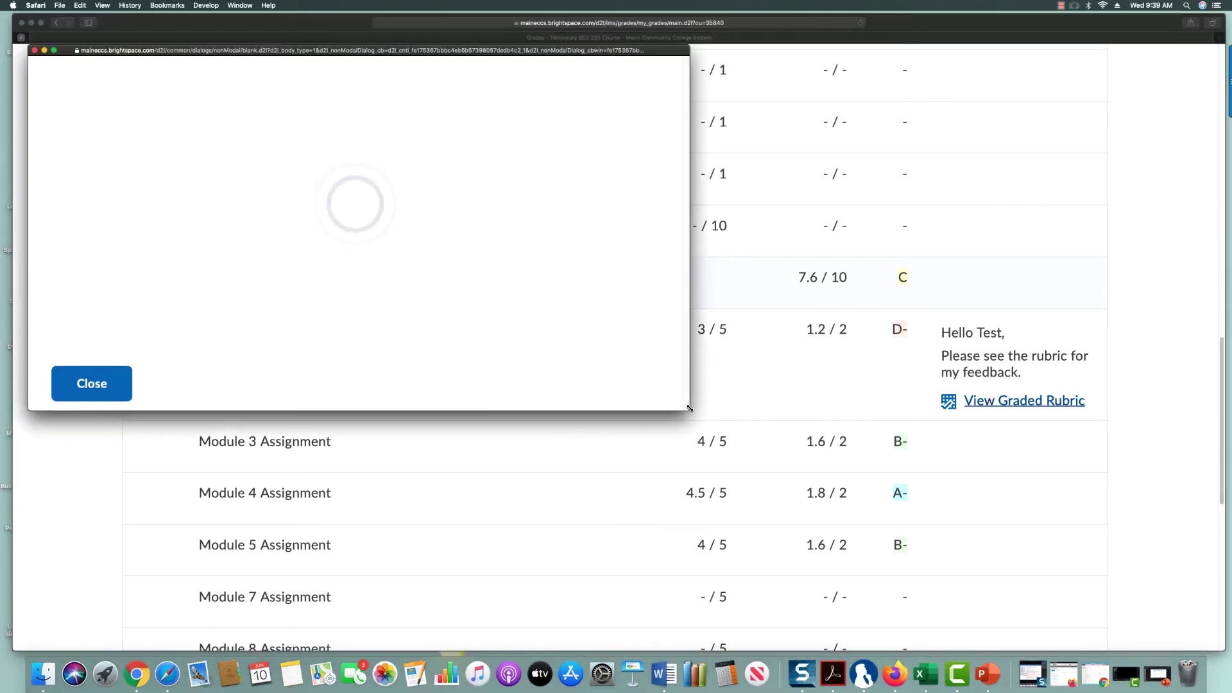
pyautogui.moveTo(688, 408); pyautogui.dragTo(808, 596)
pyautogui.scroll(-1, 512, 430)
pyautogui.scroll(-3, 511, 430)
pyautogui.scroll(-3, 193, 396)
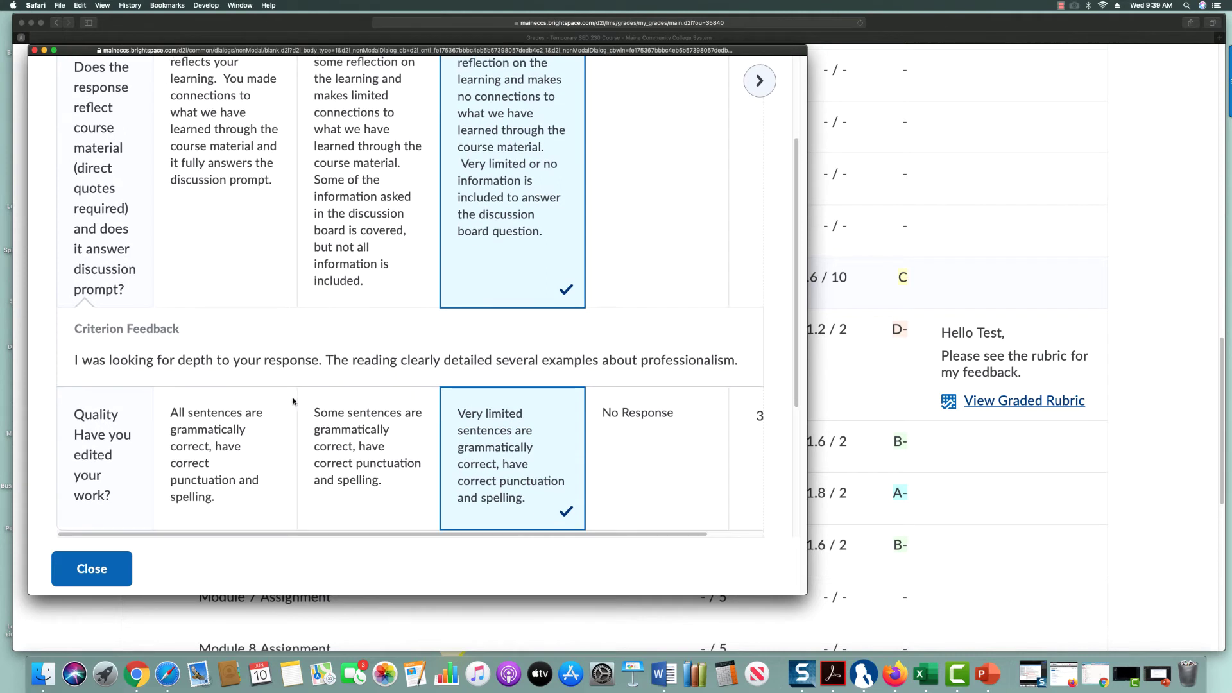
pyautogui.scroll(-3, 173, 353)
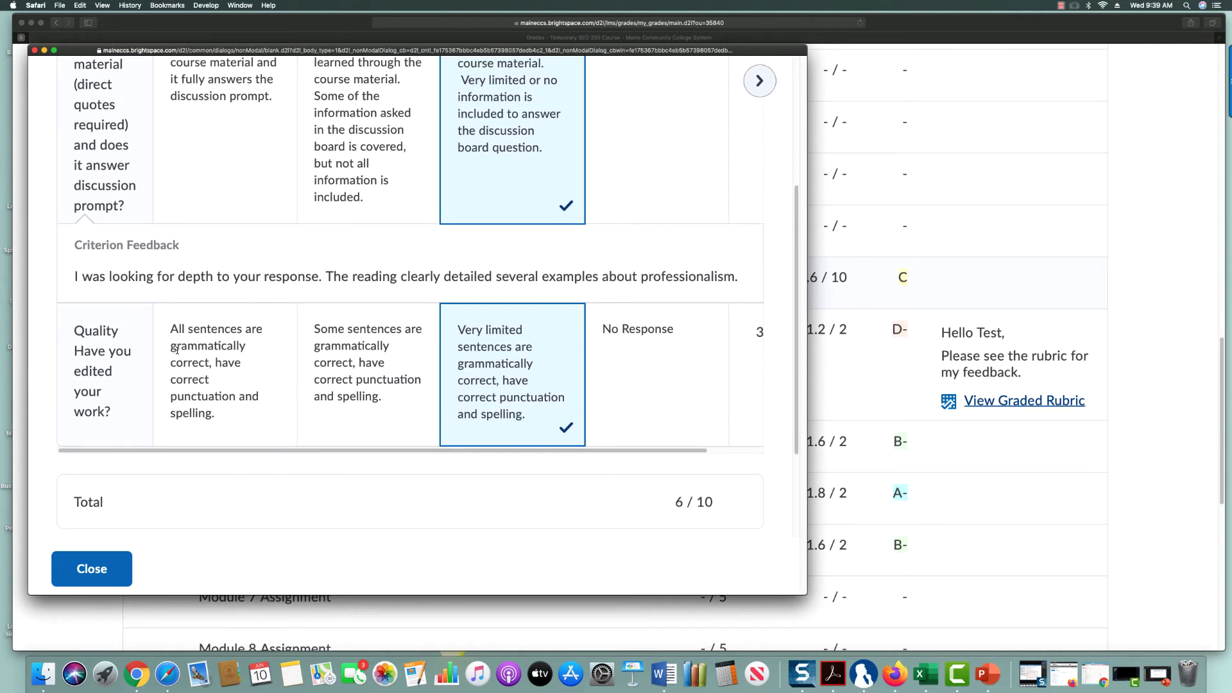
pyautogui.scroll(-2, 257, 376)
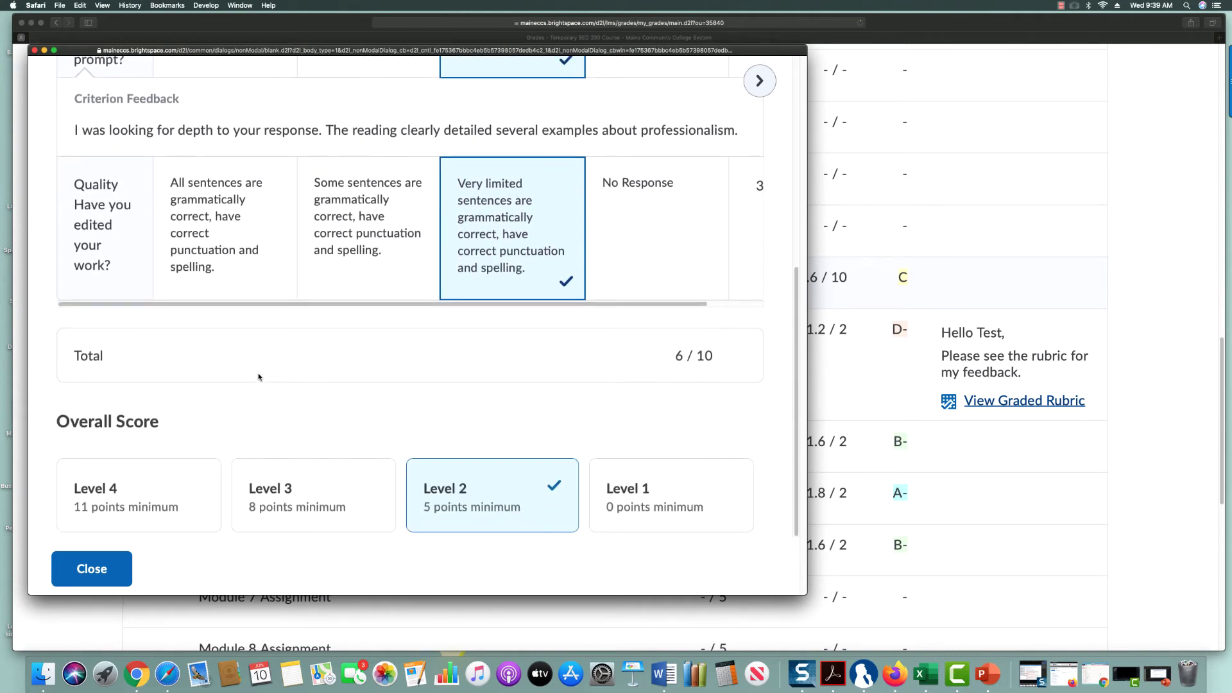
pyautogui.click(92, 568)
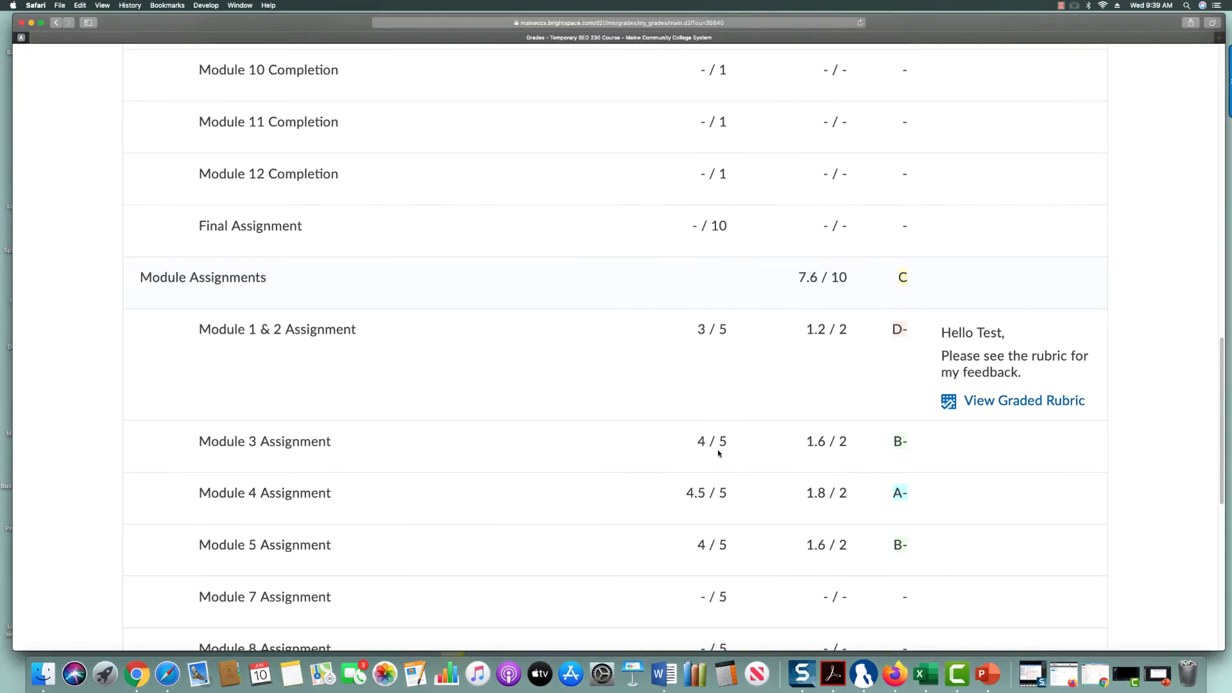
# Review the gradebook's Module Completion, Module Assignments and Quiz grades, including the comment on the Module 6 Discussion
pyautogui.scroll(-3, 717, 449)
pyautogui.scroll(-10, 717, 457)
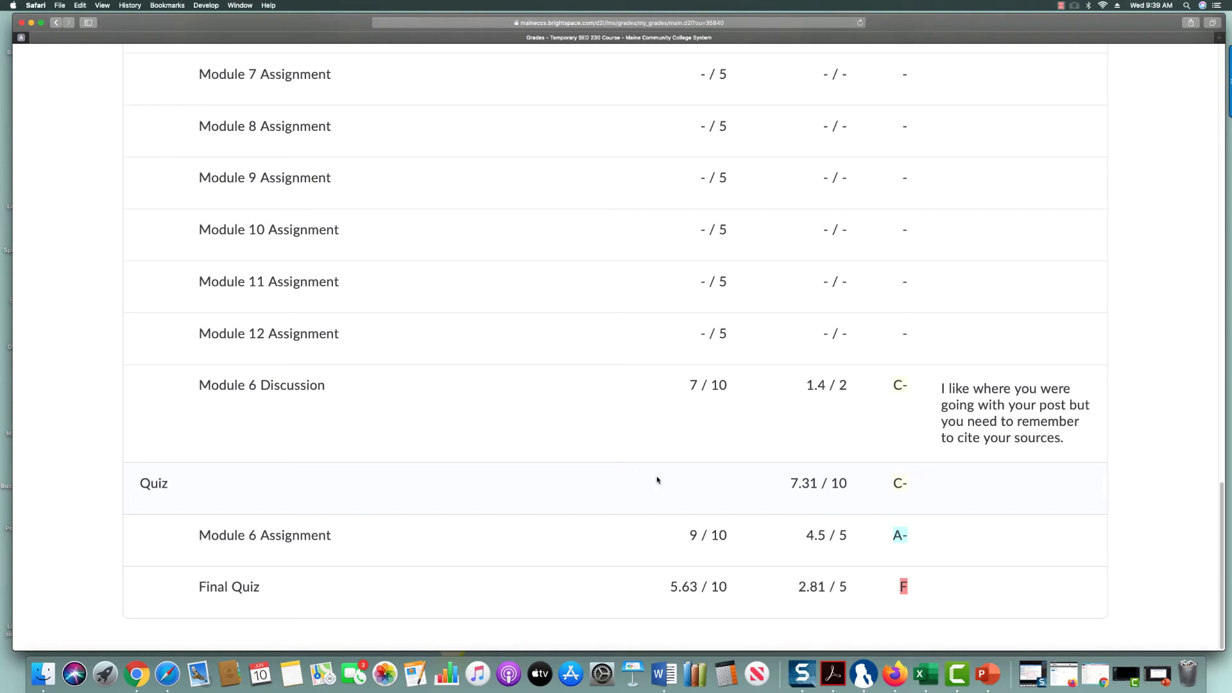
pyautogui.scroll(10, 667, 467)
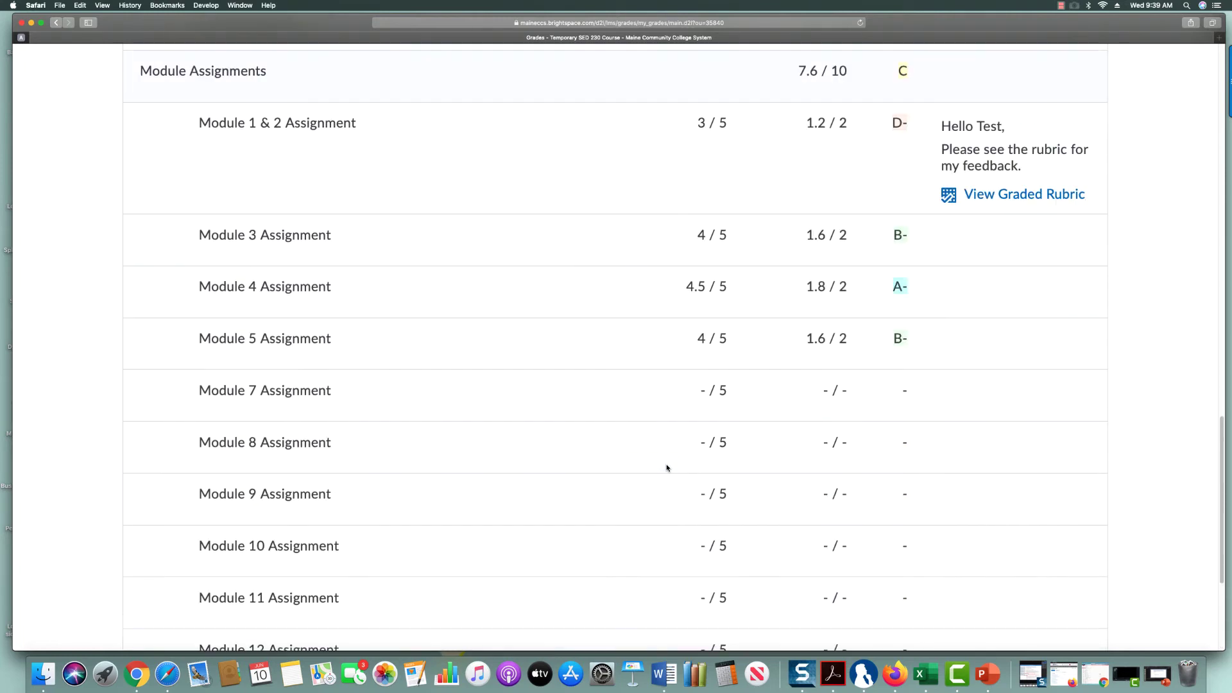
pyautogui.scroll(8, 666, 468)
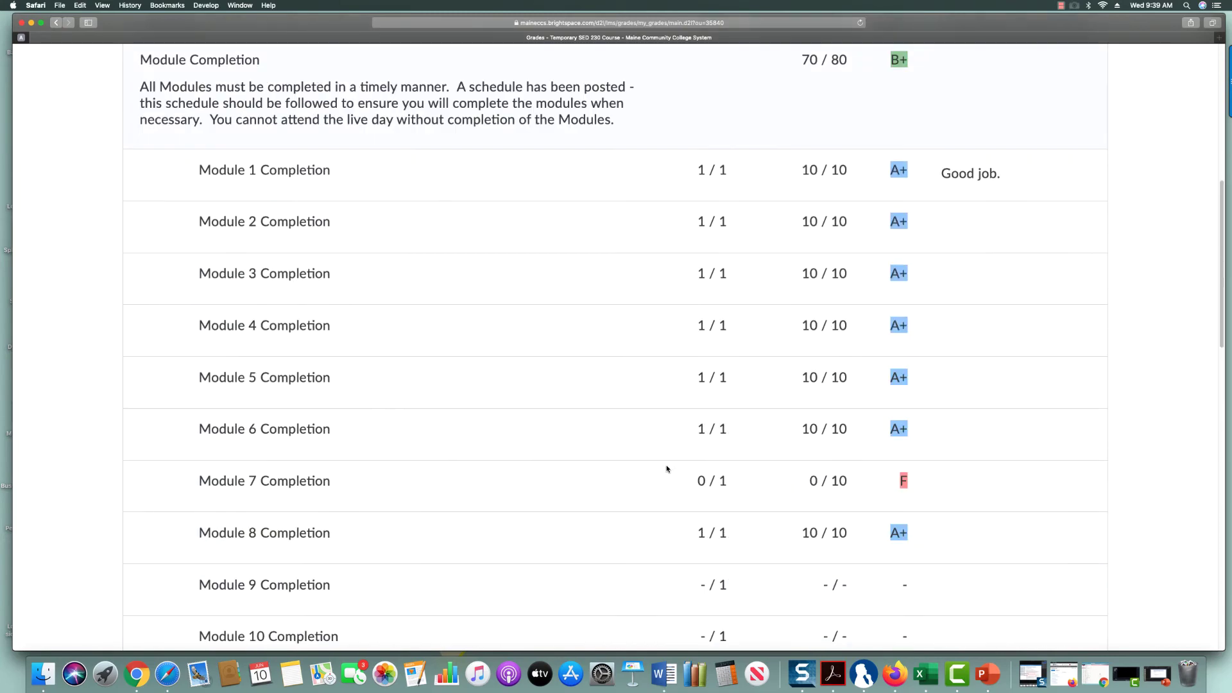
pyautogui.scroll(-4, 705, 480)
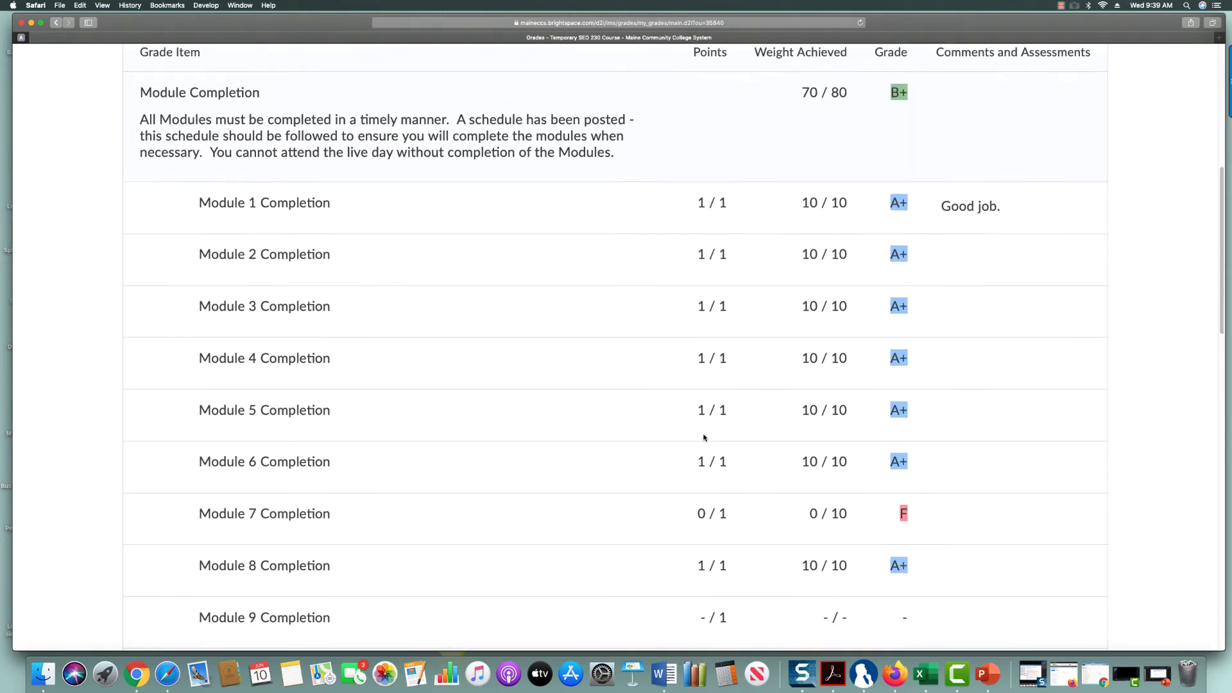
pyautogui.scroll(-1, 717, 469)
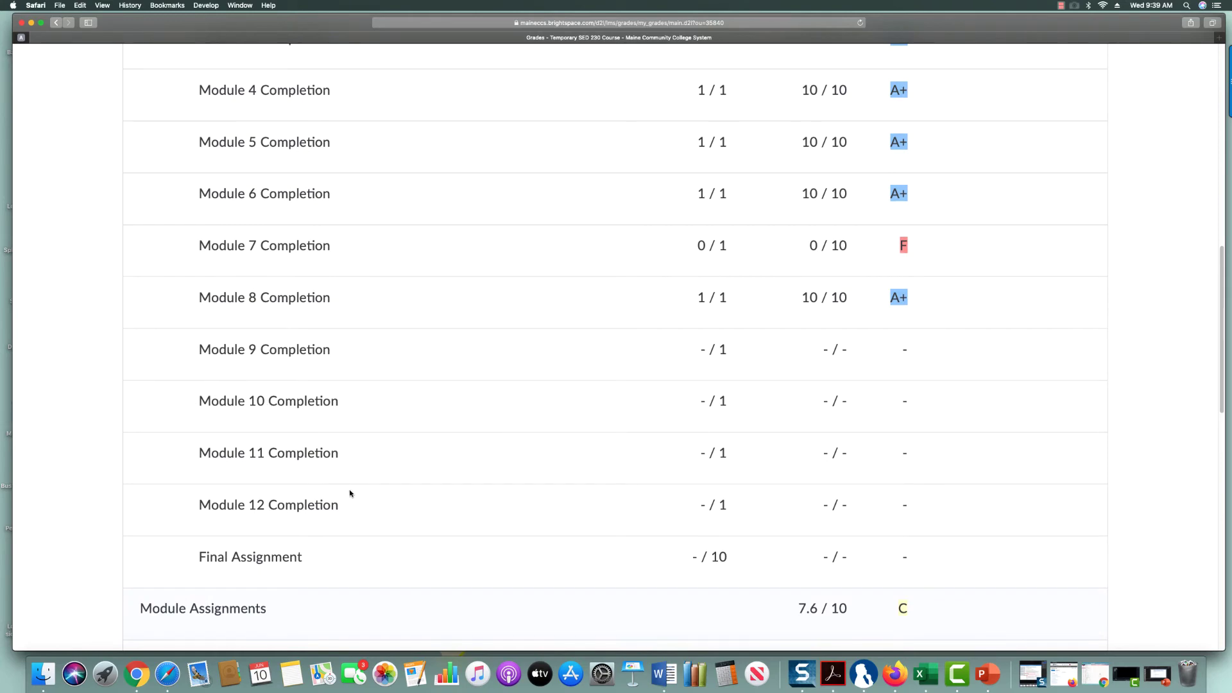
pyautogui.scroll(-4, 476, 493)
pyautogui.scroll(-5, 476, 493)
pyautogui.scroll(-1, 421, 418)
pyautogui.scroll(-3, 434, 426)
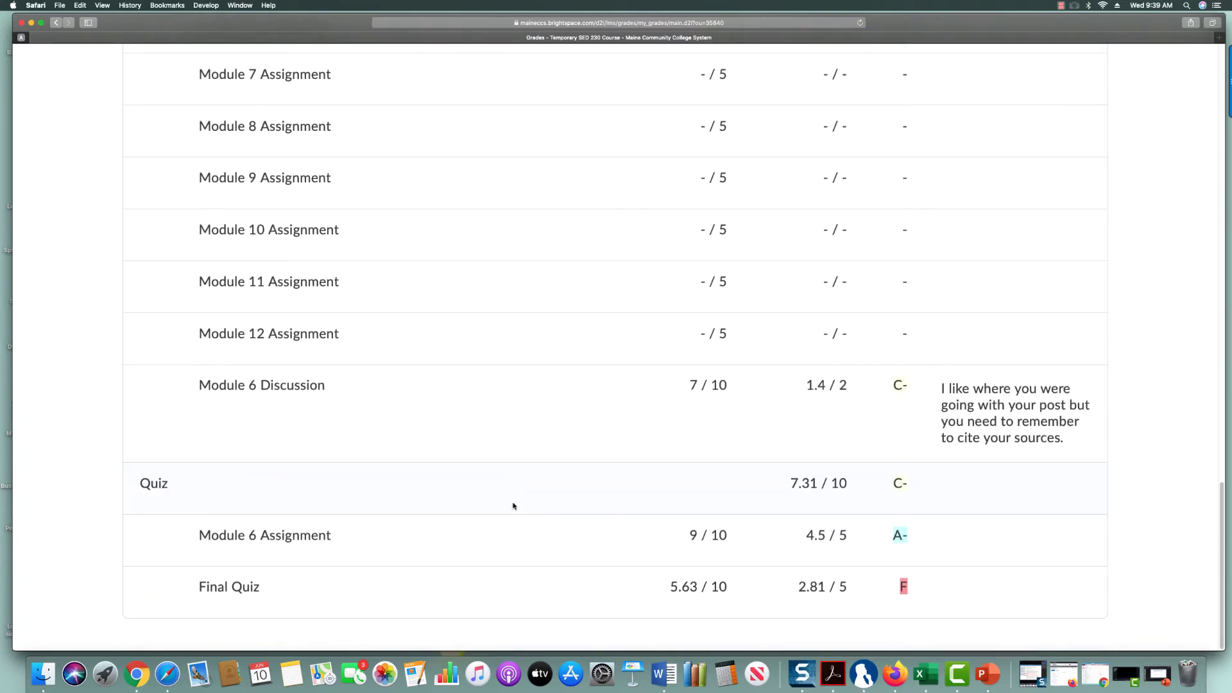
pyautogui.scroll(1, 303, 435)
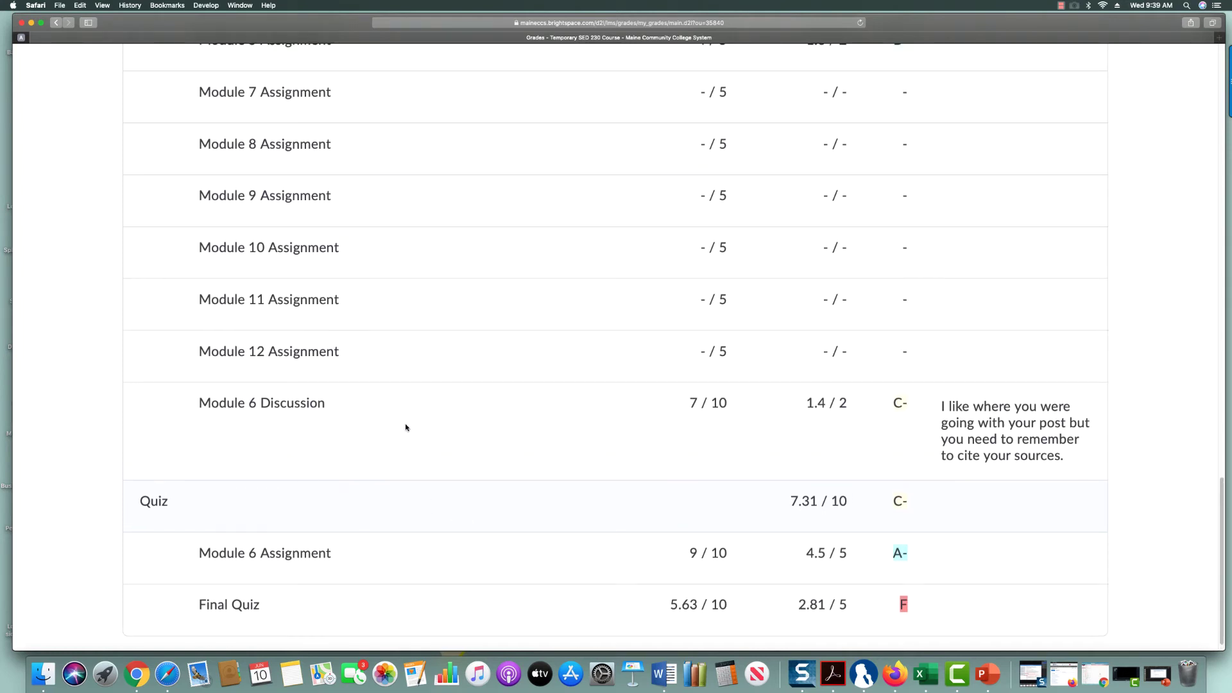
pyautogui.scroll(1, 406, 428)
pyautogui.scroll(10, 454, 429)
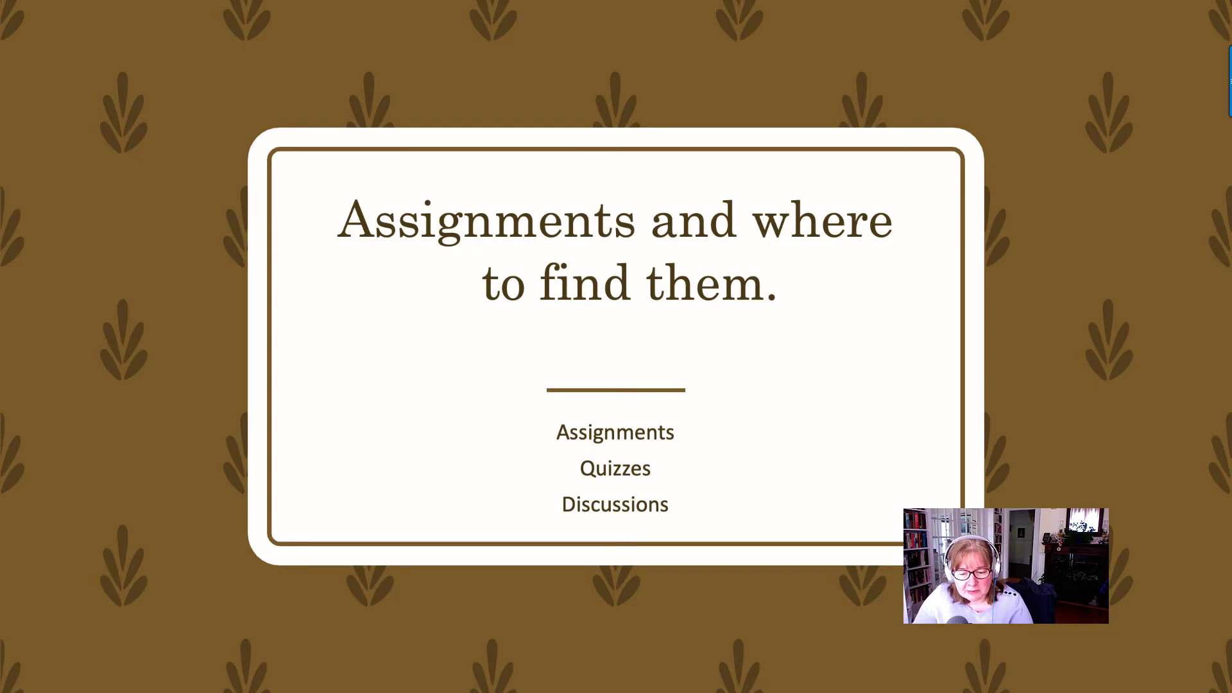
pyautogui.press('Right')
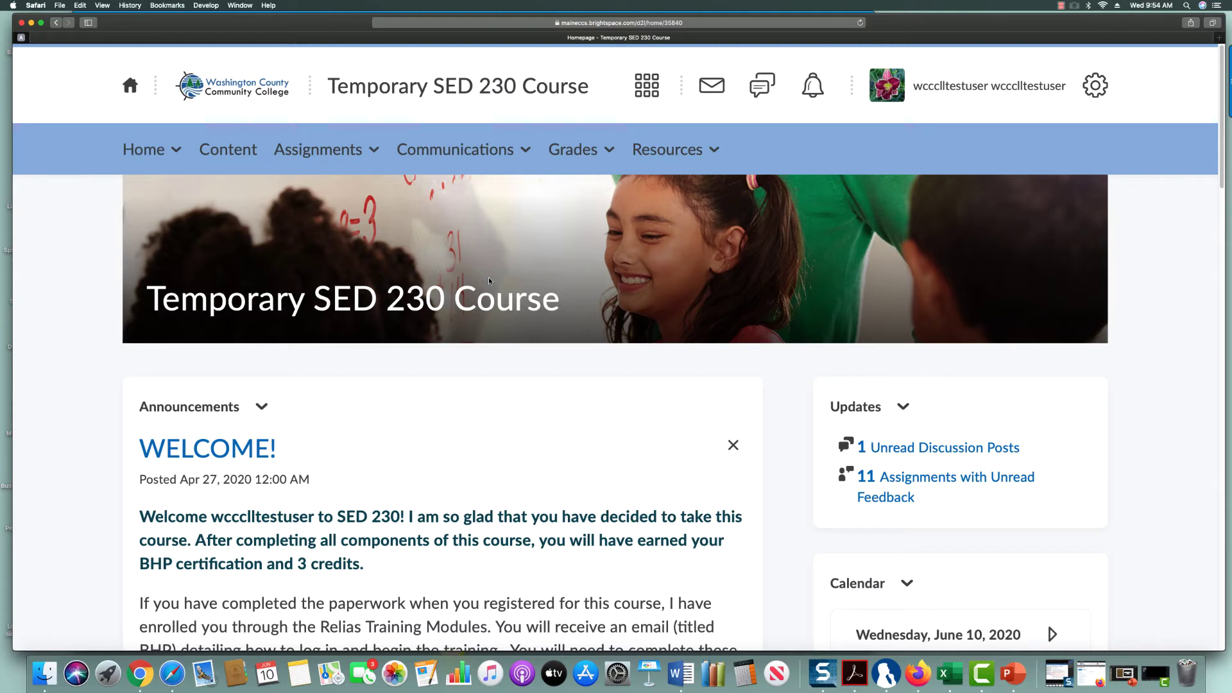
# Open the Content page of the Temporary SED 230 Course and look over its module list
pyautogui.click(222, 156)
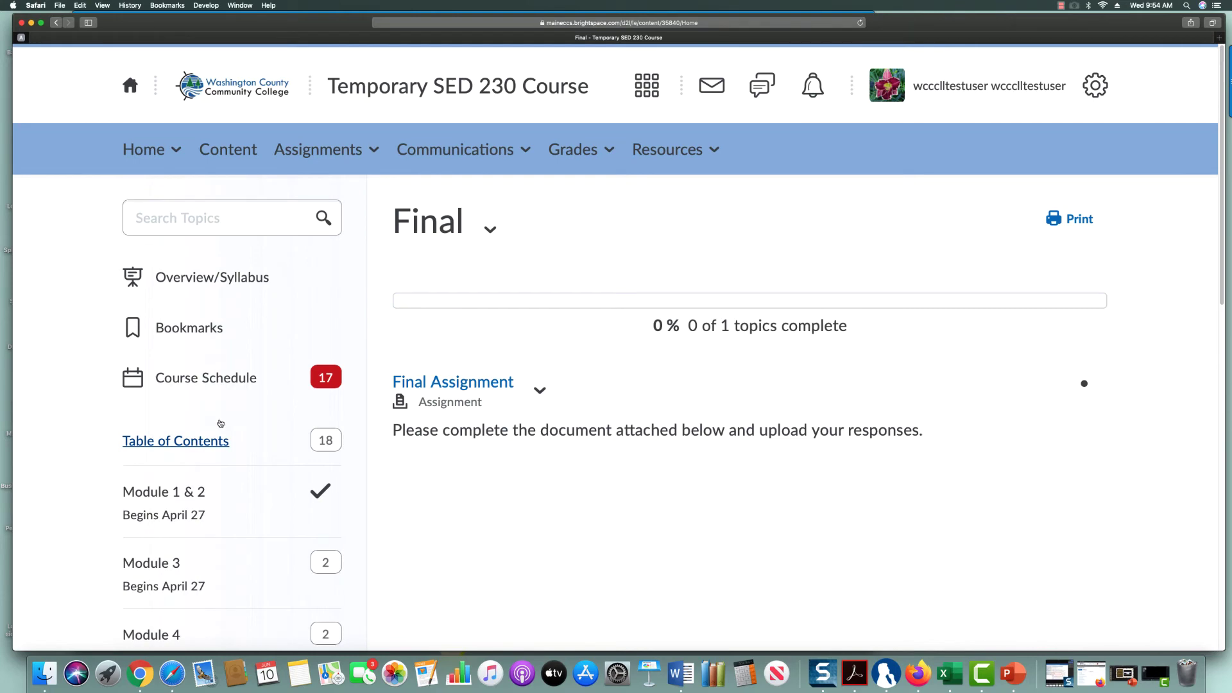
pyautogui.scroll(-1, 237, 472)
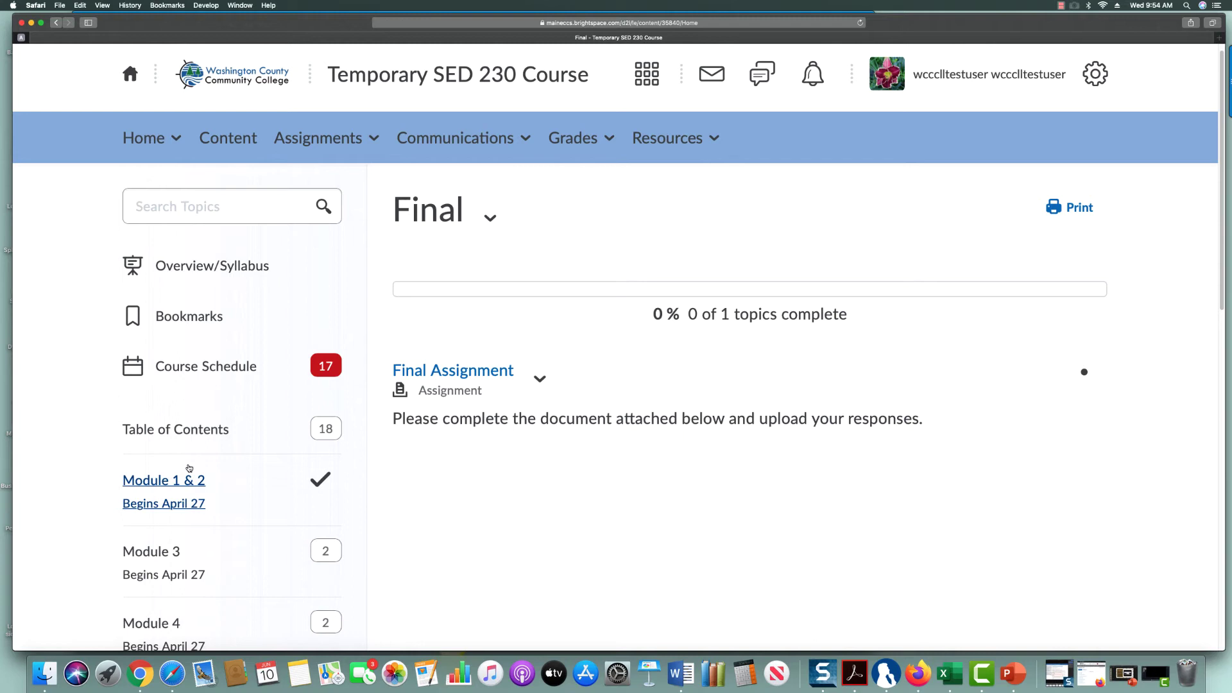
pyautogui.scroll(-4, 189, 468)
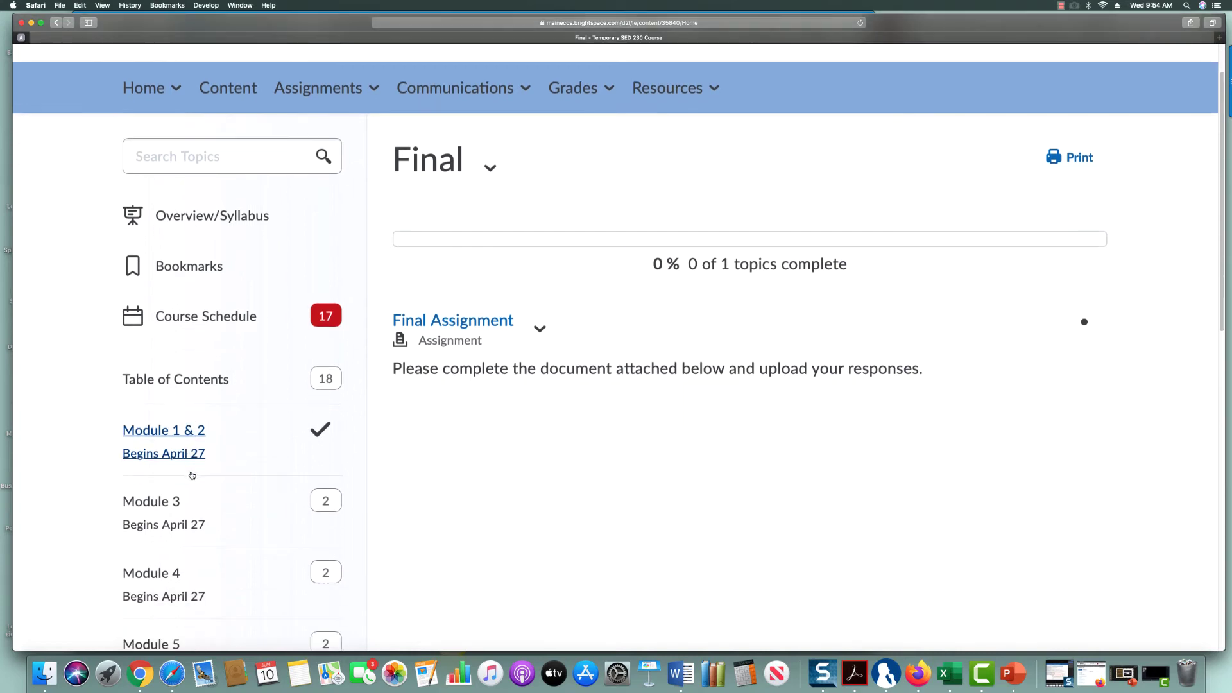
pyautogui.scroll(1, 504, 440)
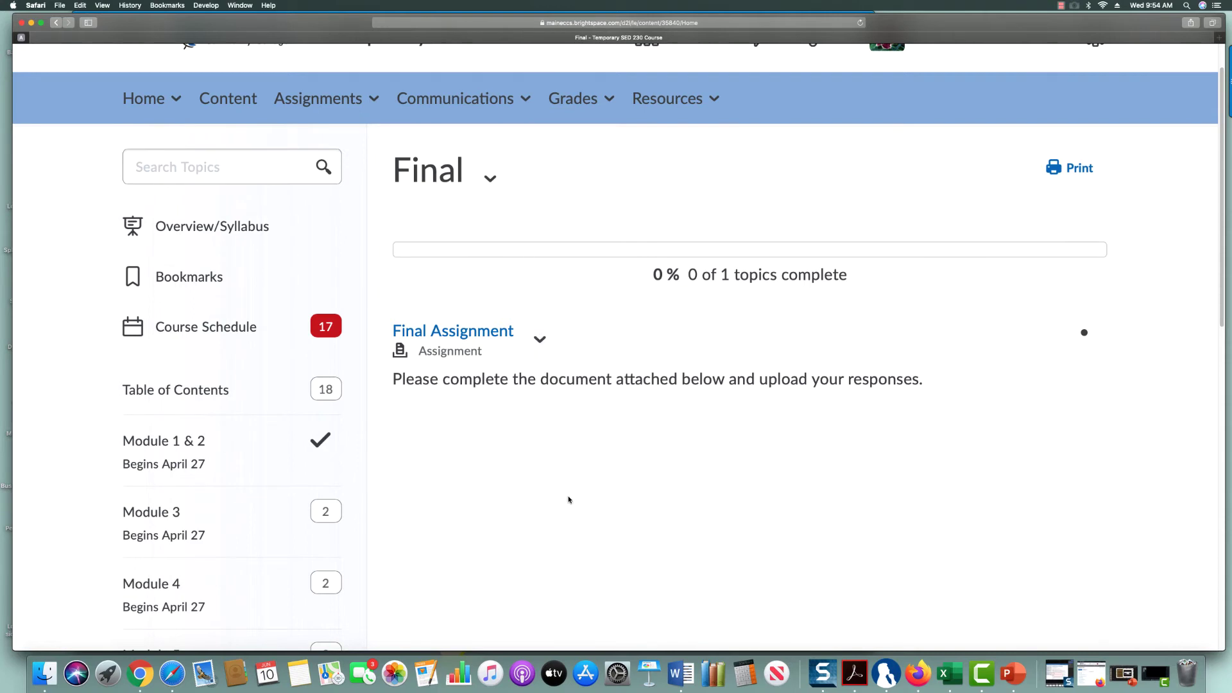
# Examine the Final Assignment's instructions and submissions, and view the file chooser for uploading a response without choosing a file
pyautogui.click(452, 334)
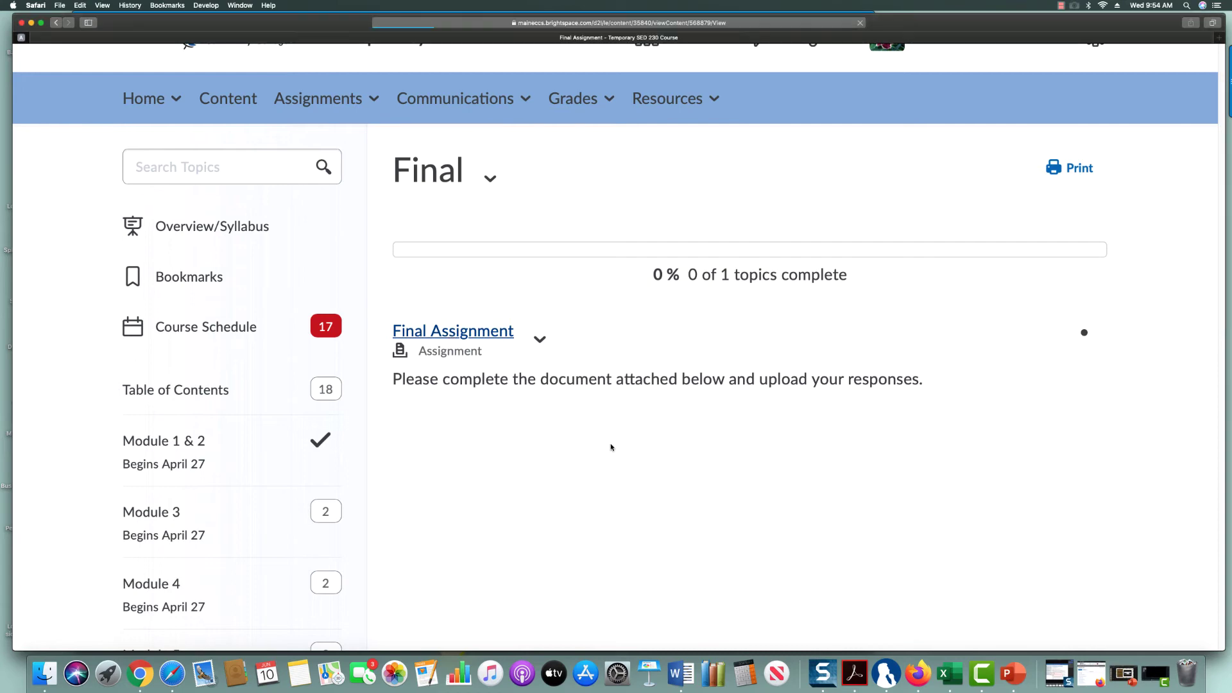
pyautogui.scroll(-2, 611, 447)
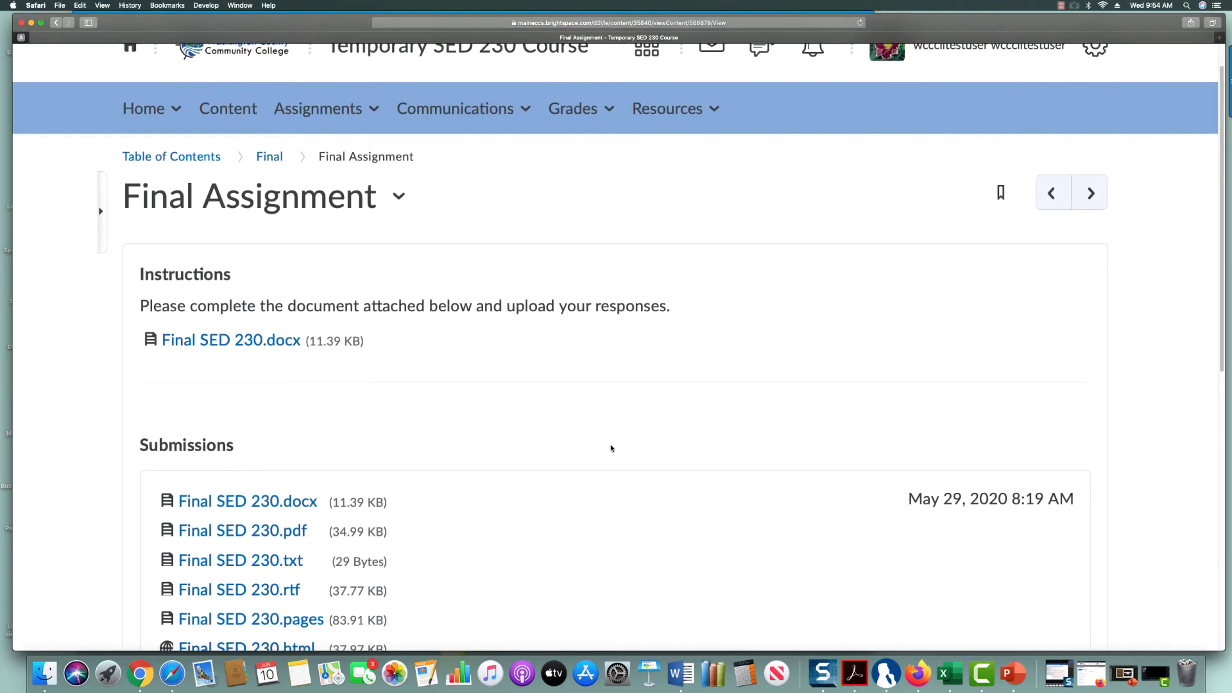
pyautogui.scroll(-5, 611, 447)
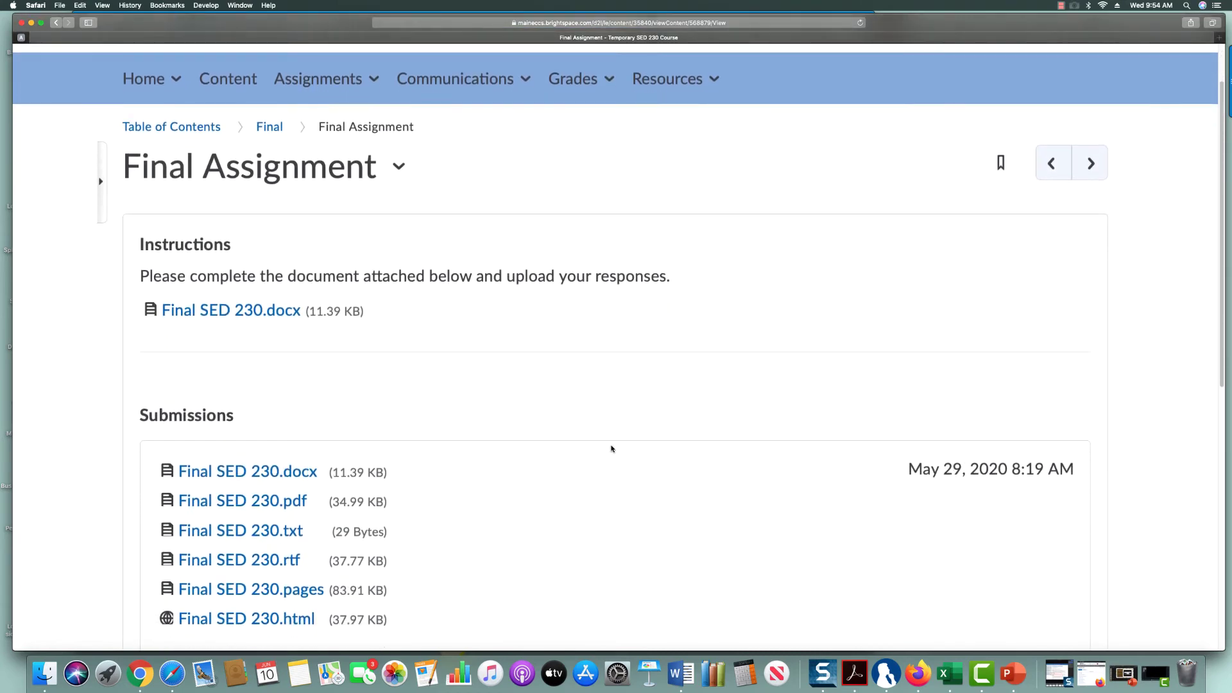
pyautogui.scroll(-3, 615, 452)
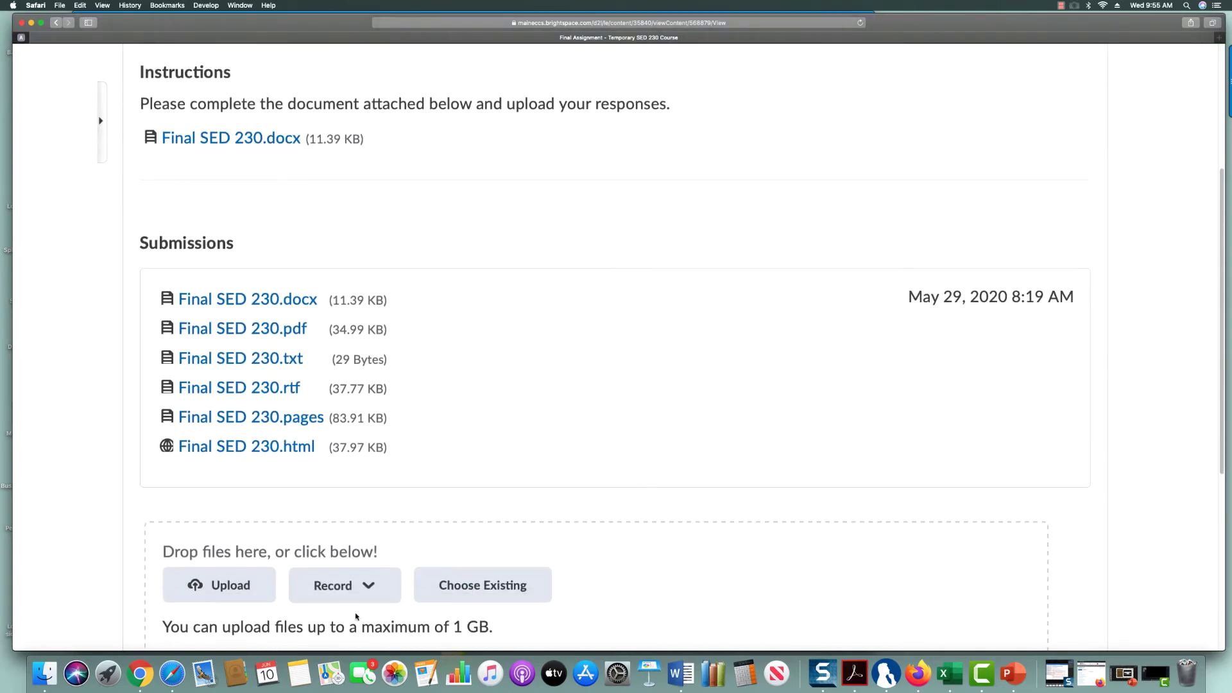
pyautogui.scroll(-2, 244, 550)
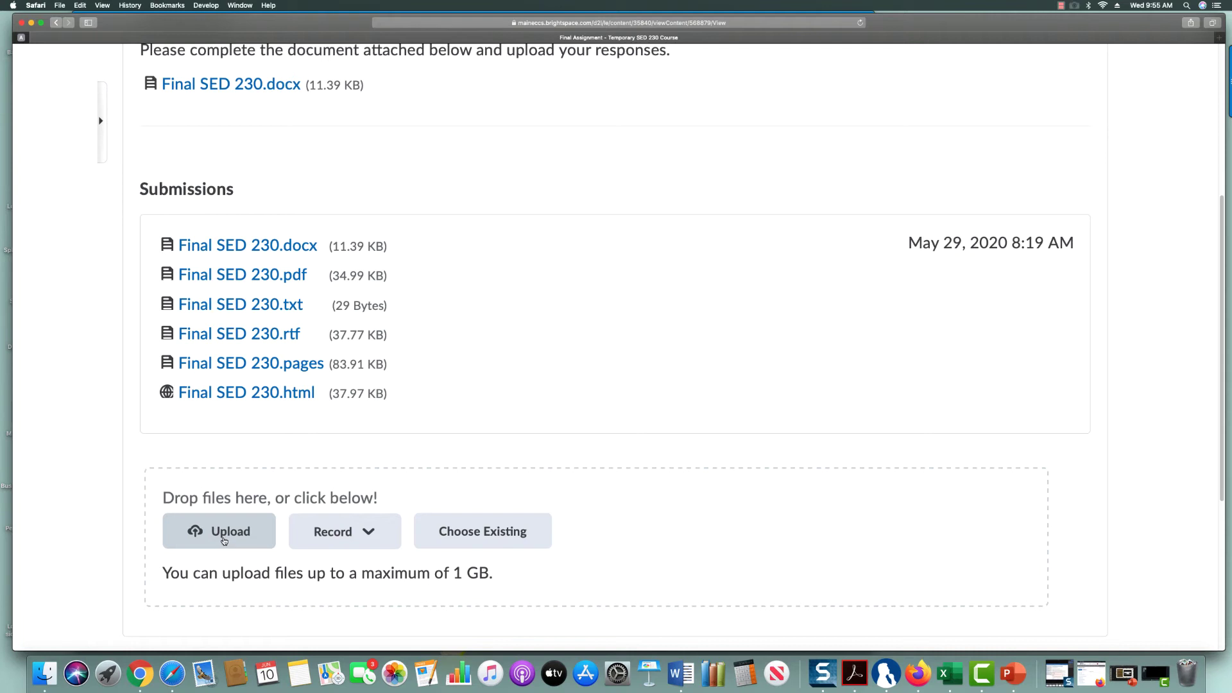
pyautogui.click(224, 541)
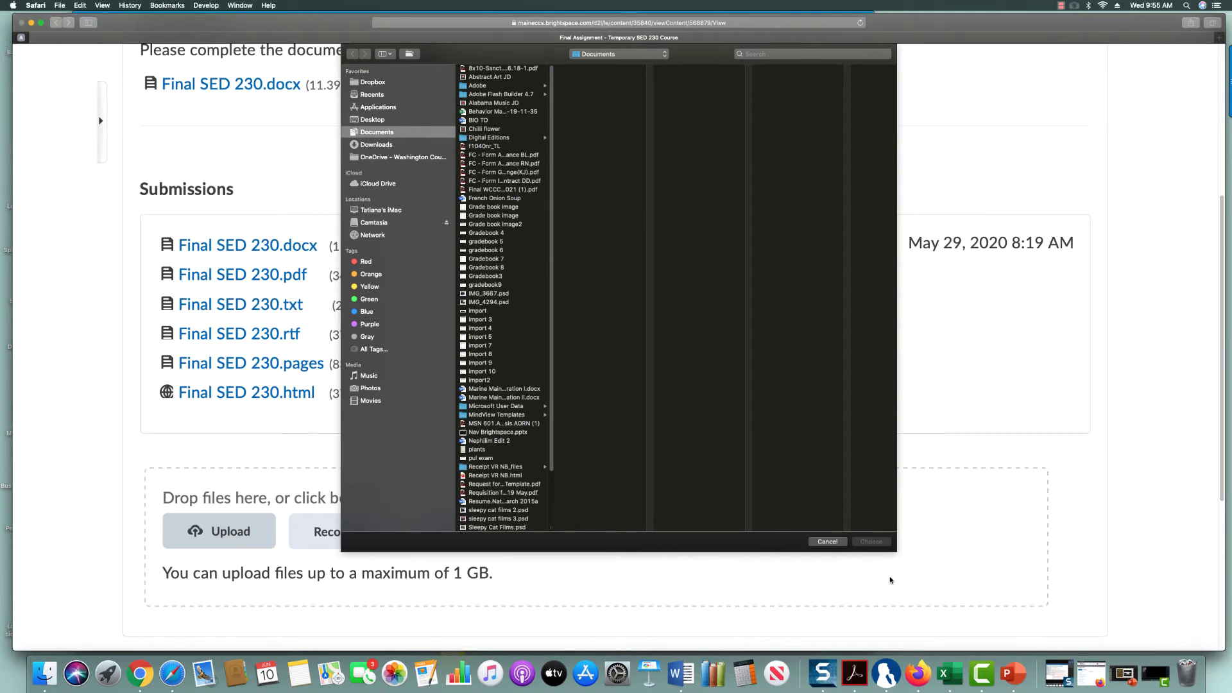
pyautogui.click(827, 542)
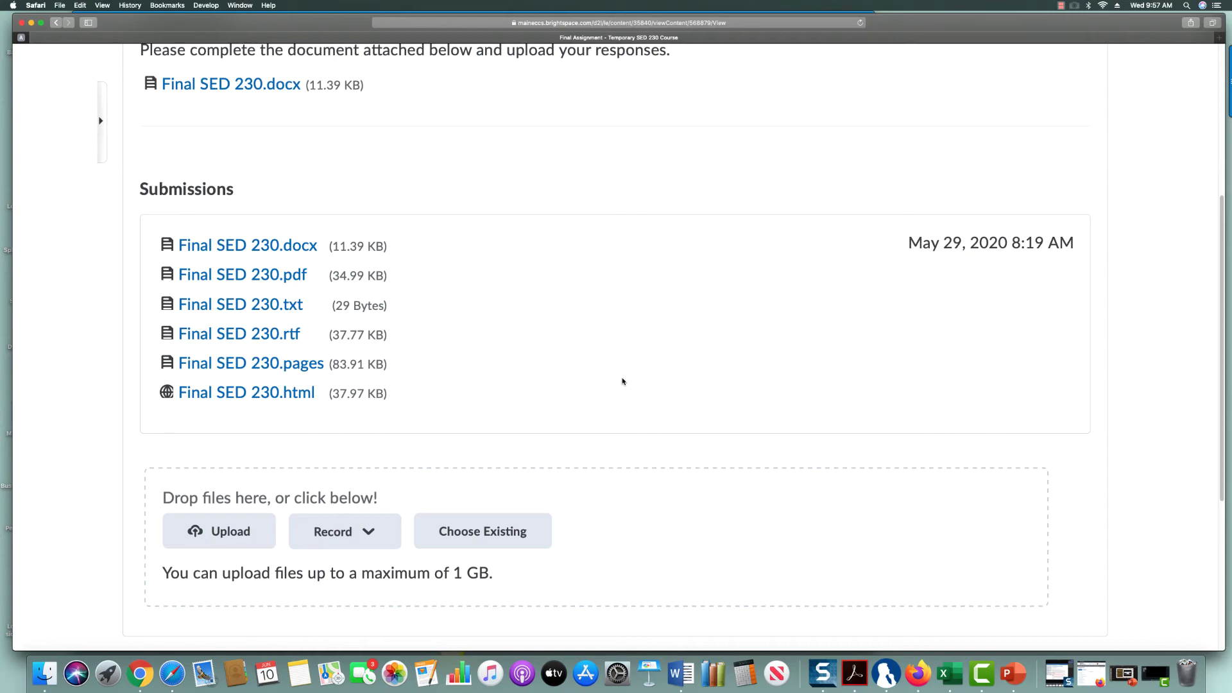
# Return to the course Content and open the Module 10 Assignment from Module 10
pyautogui.scroll(5, 622, 381)
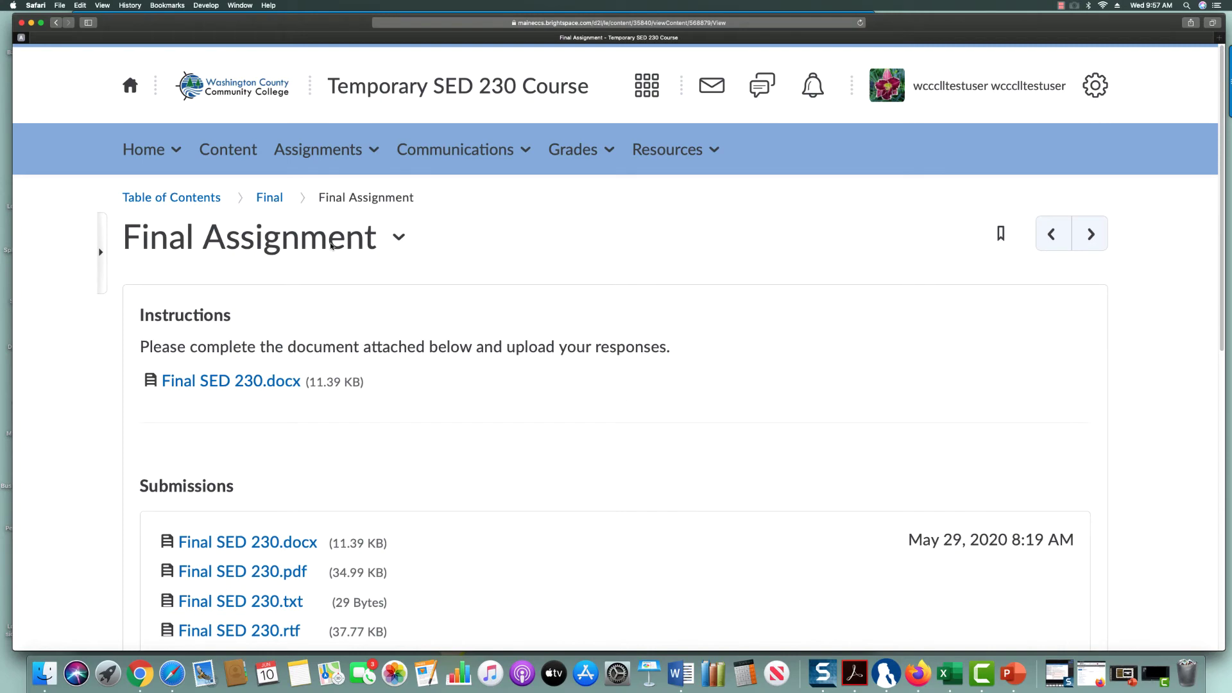
pyautogui.click(228, 148)
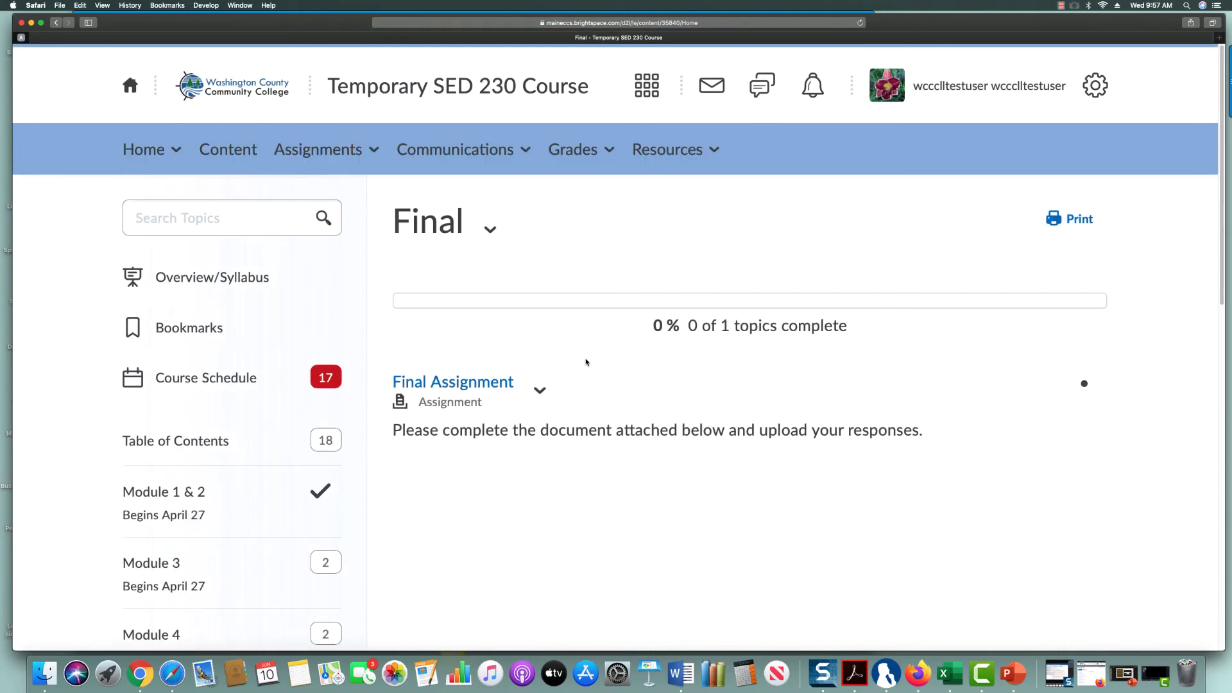
pyautogui.scroll(-10, 467, 449)
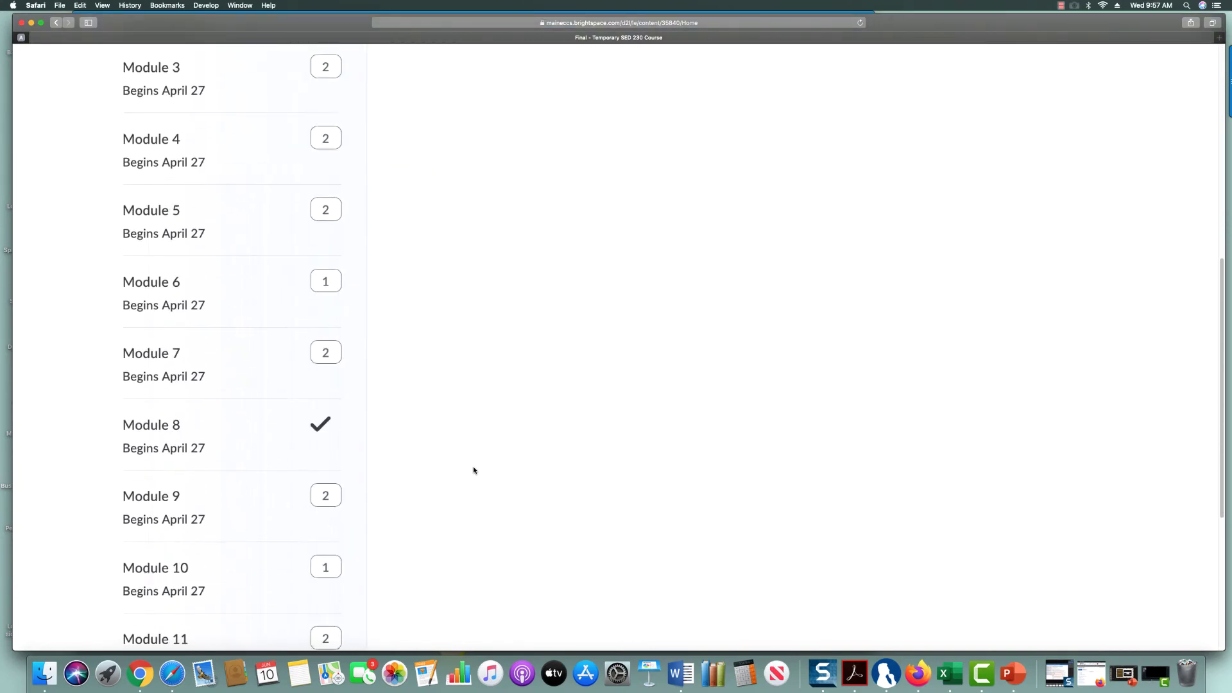
pyautogui.click(231, 569)
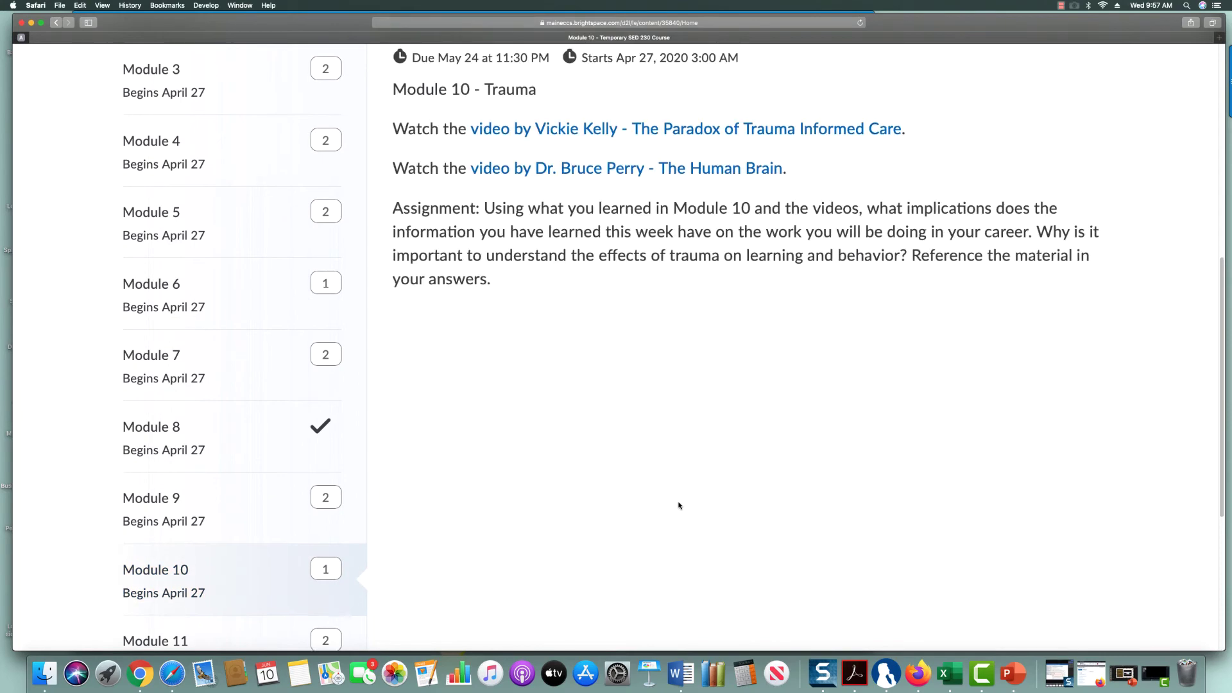
pyautogui.scroll(5, 678, 499)
pyautogui.click(496, 181)
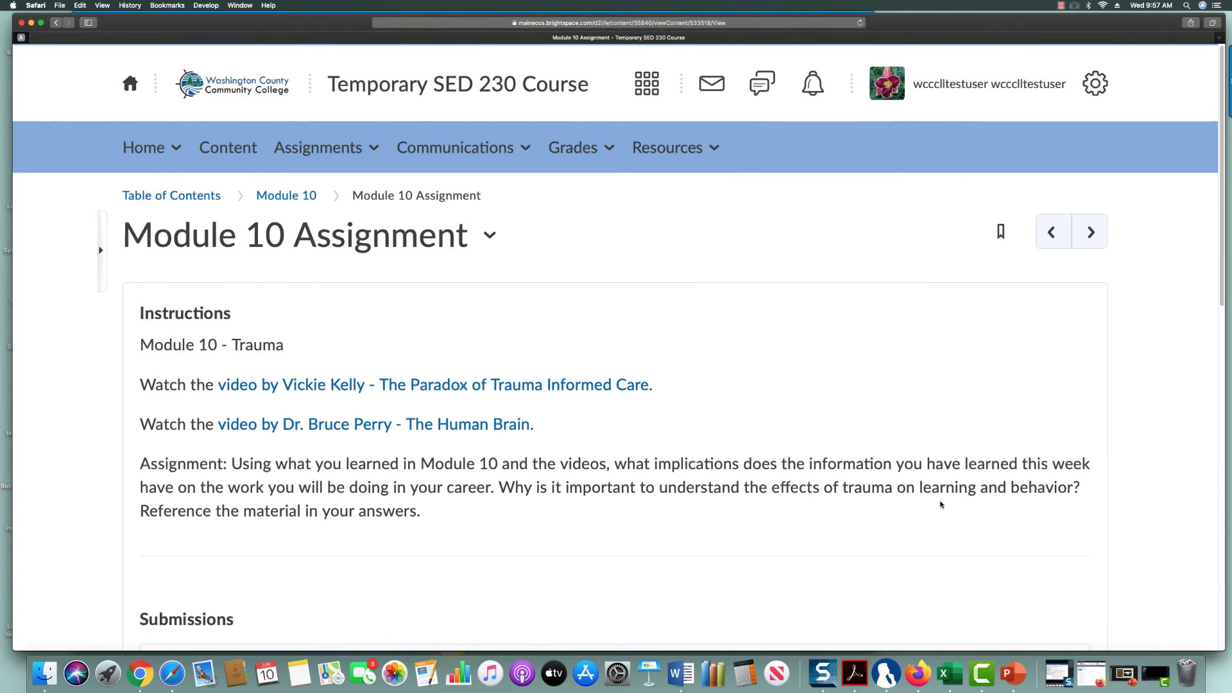
# Examine the Module 10 Assignment's instructions, earlier submissions and the text submission editor
pyautogui.scroll(-1, 937, 504)
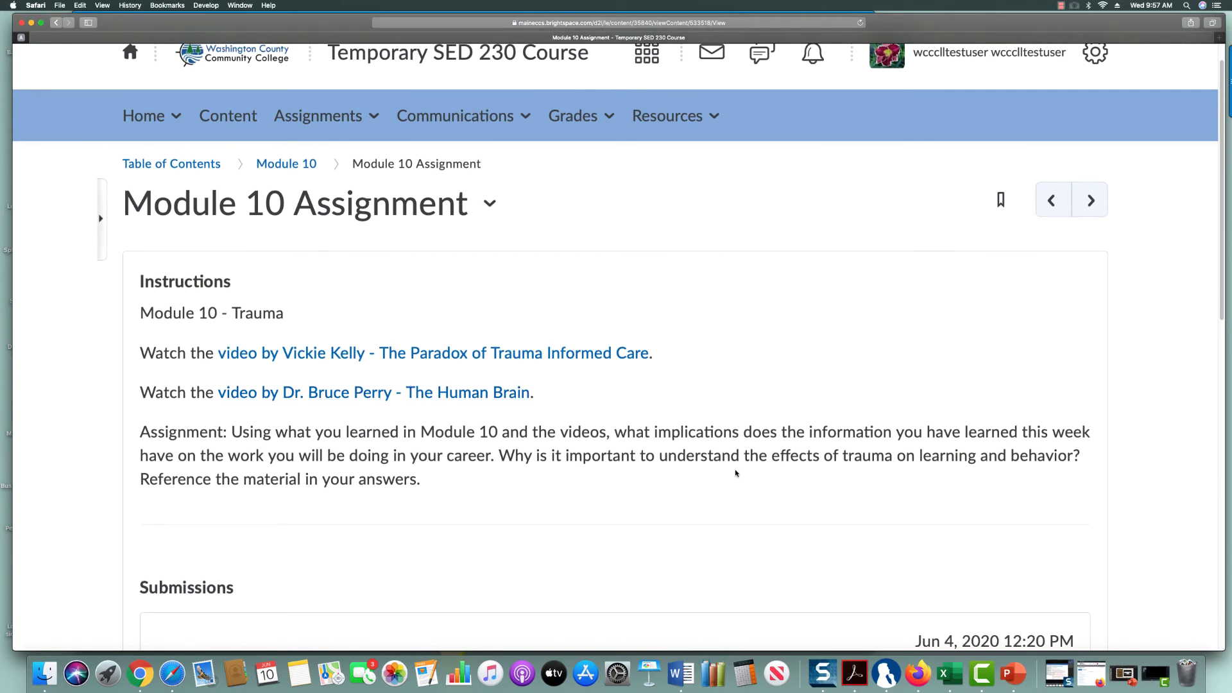
pyautogui.scroll(-3, 726, 470)
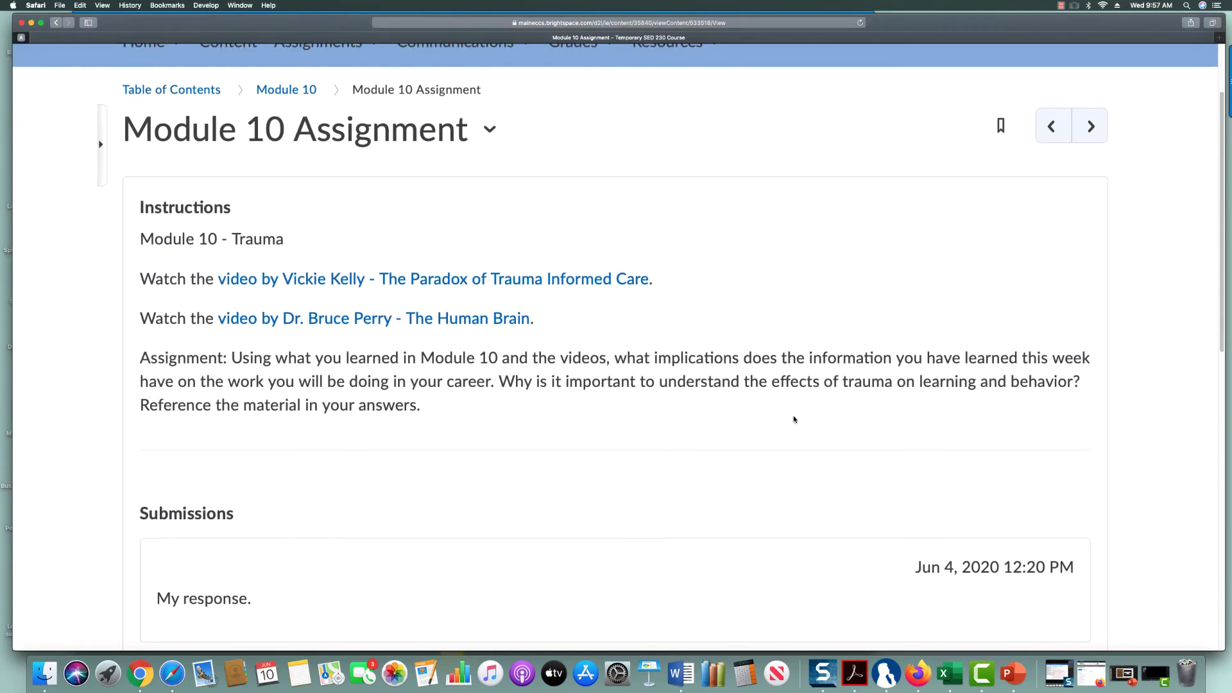
pyautogui.scroll(-2, 783, 423)
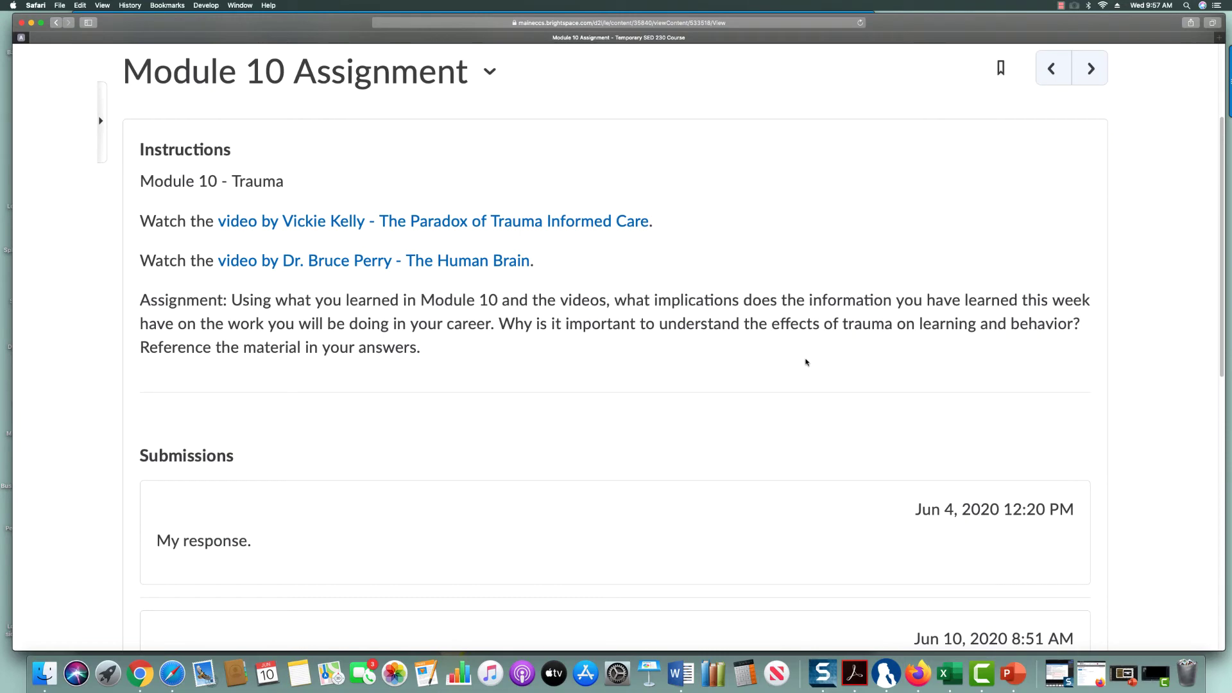
pyautogui.scroll(-4, 812, 359)
pyautogui.scroll(-10, 811, 390)
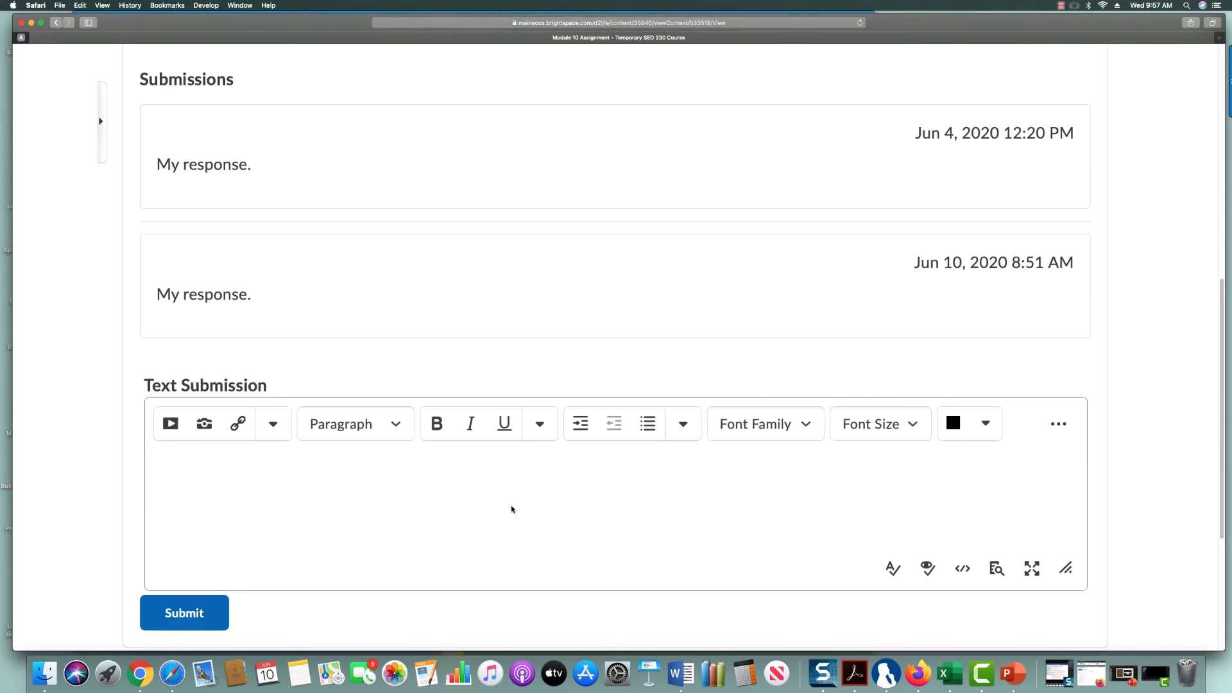
pyautogui.click(347, 488)
pyautogui.scroll(10, 689, 504)
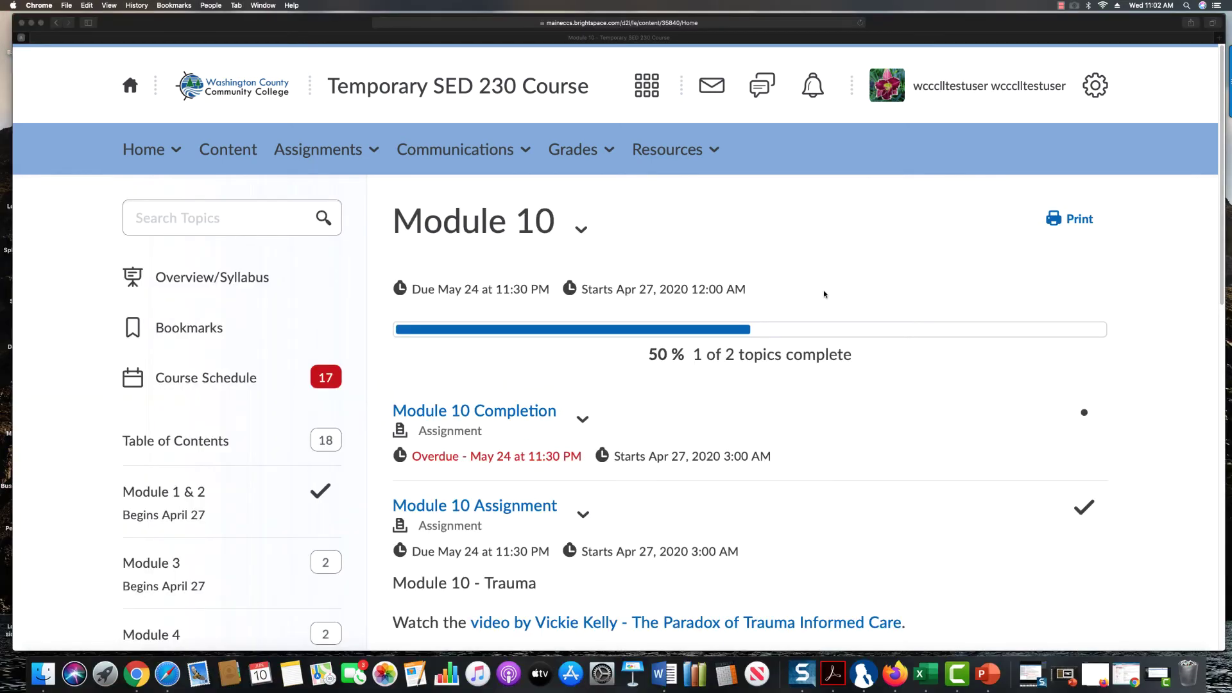
# Open the course's quiz list and examine the Module 6 Assignment's attempt feedback, score and class statistics
pyautogui.click(374, 150)
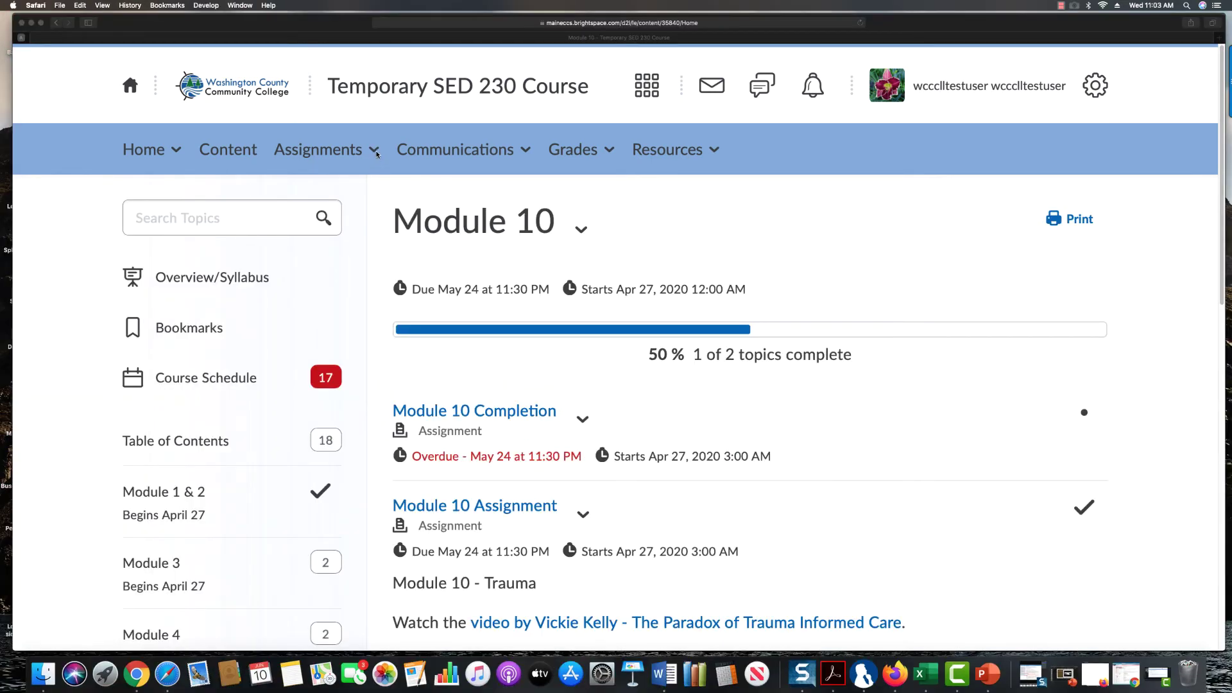
pyautogui.click(301, 286)
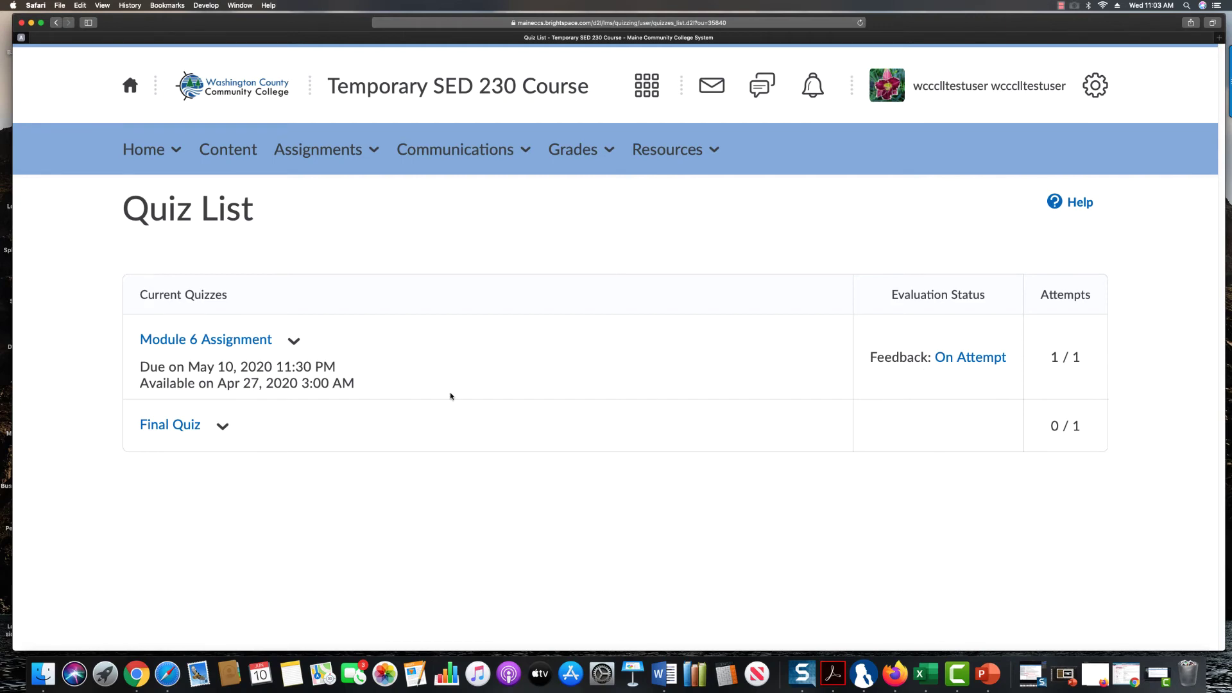
pyautogui.click(976, 361)
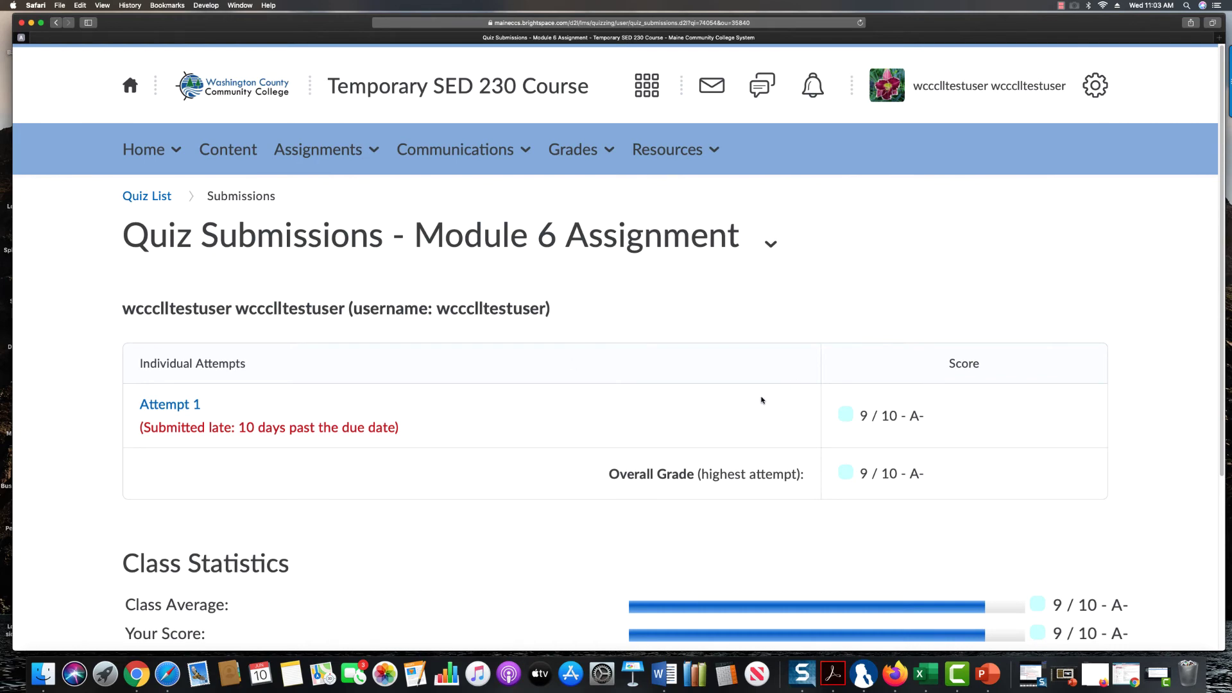
pyautogui.scroll(-2, 706, 414)
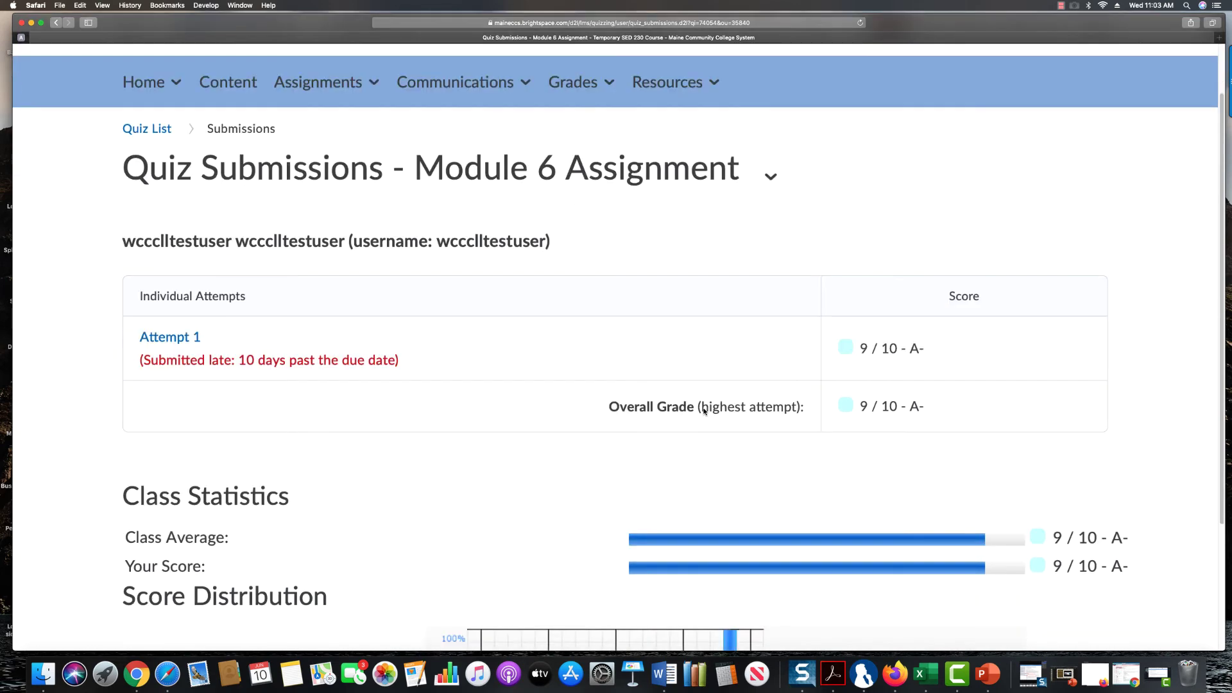
pyautogui.scroll(-5, 583, 351)
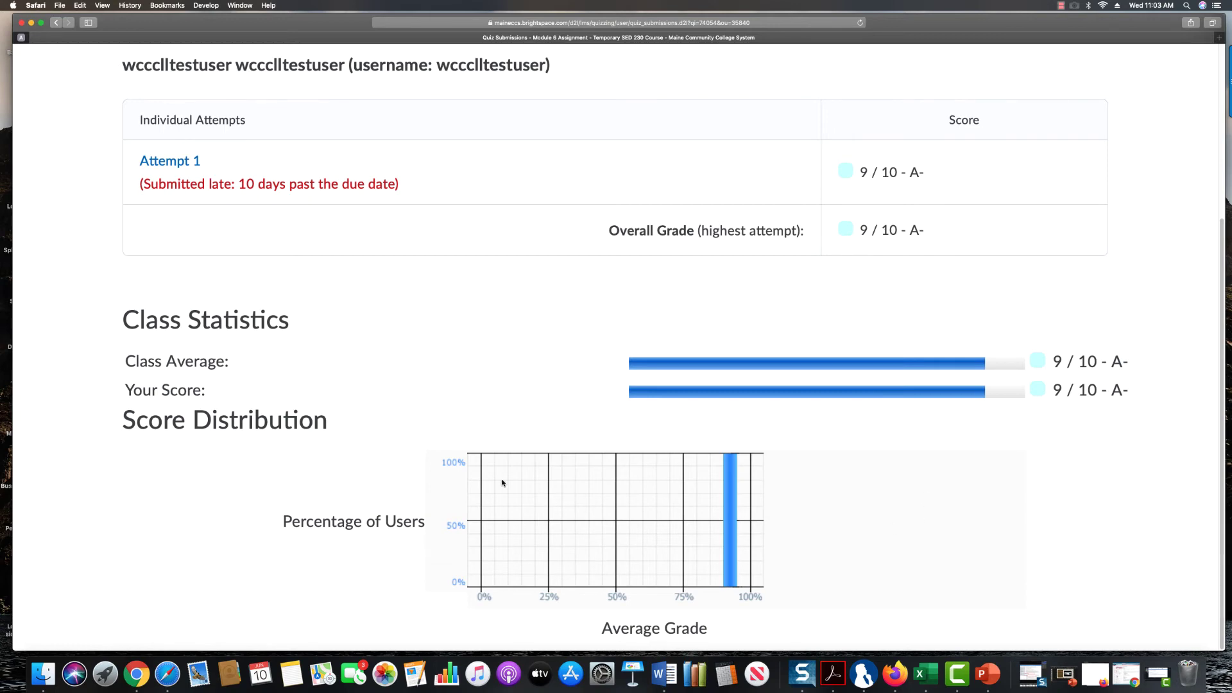
pyautogui.scroll(1, 948, 526)
pyautogui.scroll(-1, 947, 526)
pyautogui.scroll(5, 892, 480)
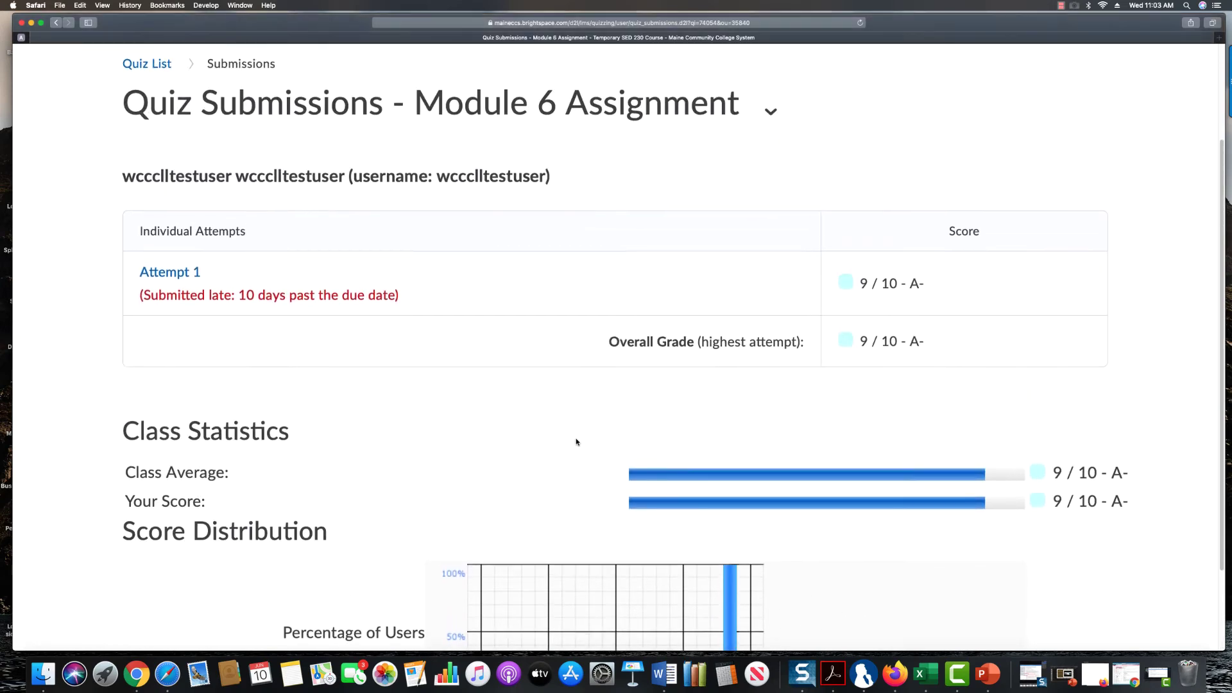
pyautogui.scroll(3, 577, 442)
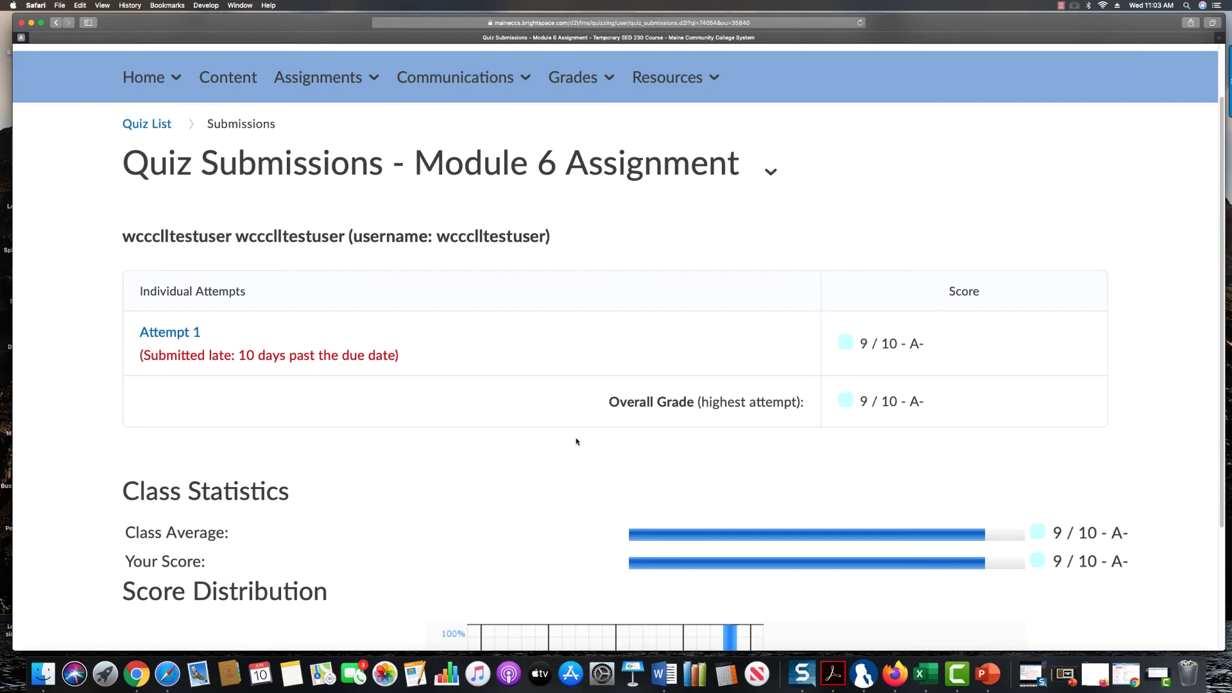
# Open Attempt 1 of the Module 6 Assignment, review each question's answer and points, and close the attempt
pyautogui.click(171, 337)
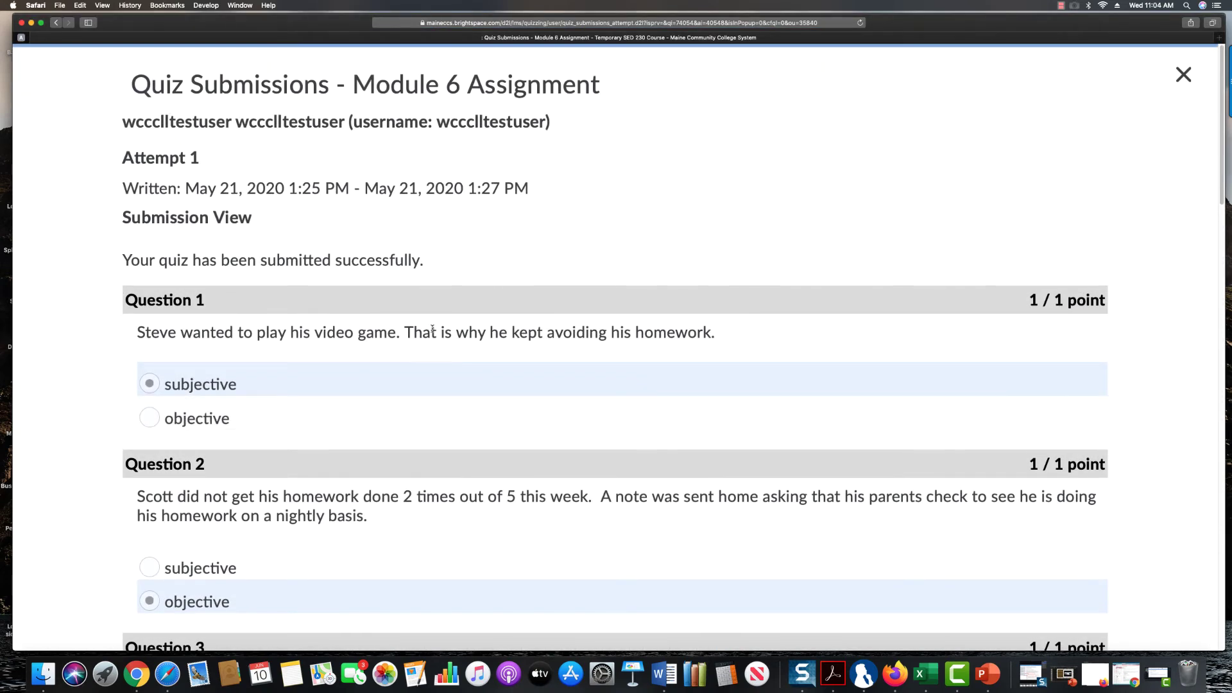
pyautogui.scroll(-5, 632, 363)
pyautogui.scroll(-15, 634, 365)
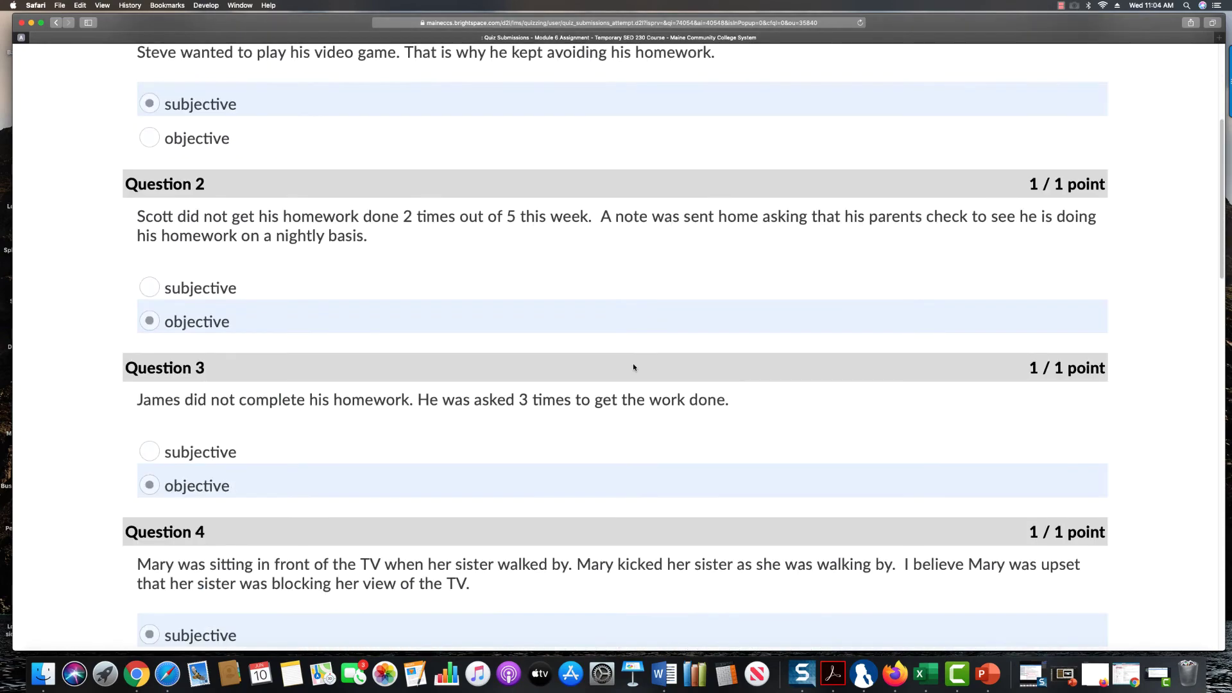
pyautogui.scroll(-20, 871, 452)
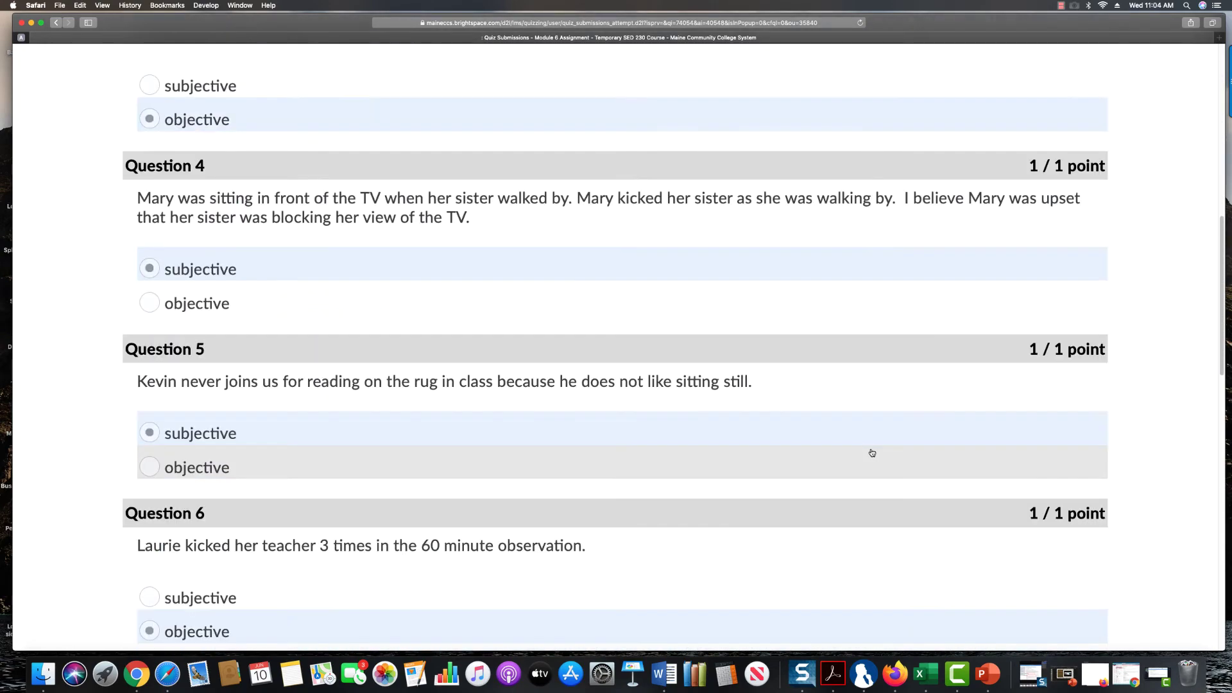
pyautogui.scroll(-6, 878, 454)
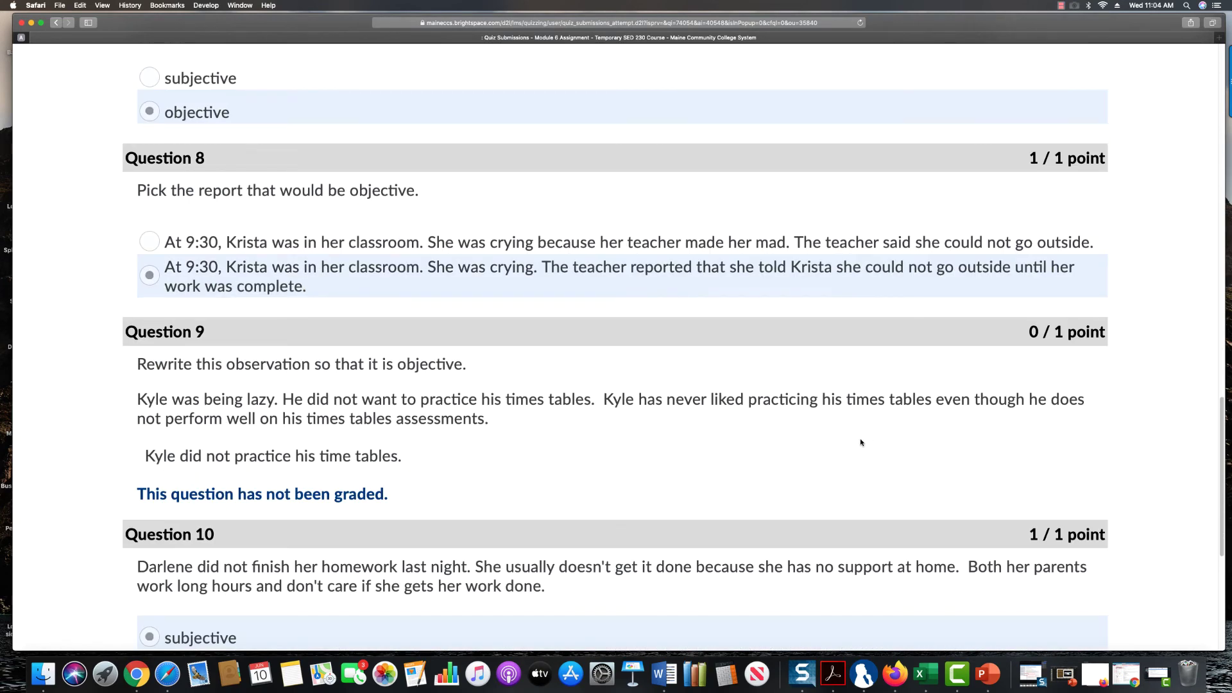
pyautogui.scroll(-6, 862, 442)
pyautogui.scroll(-6, 853, 432)
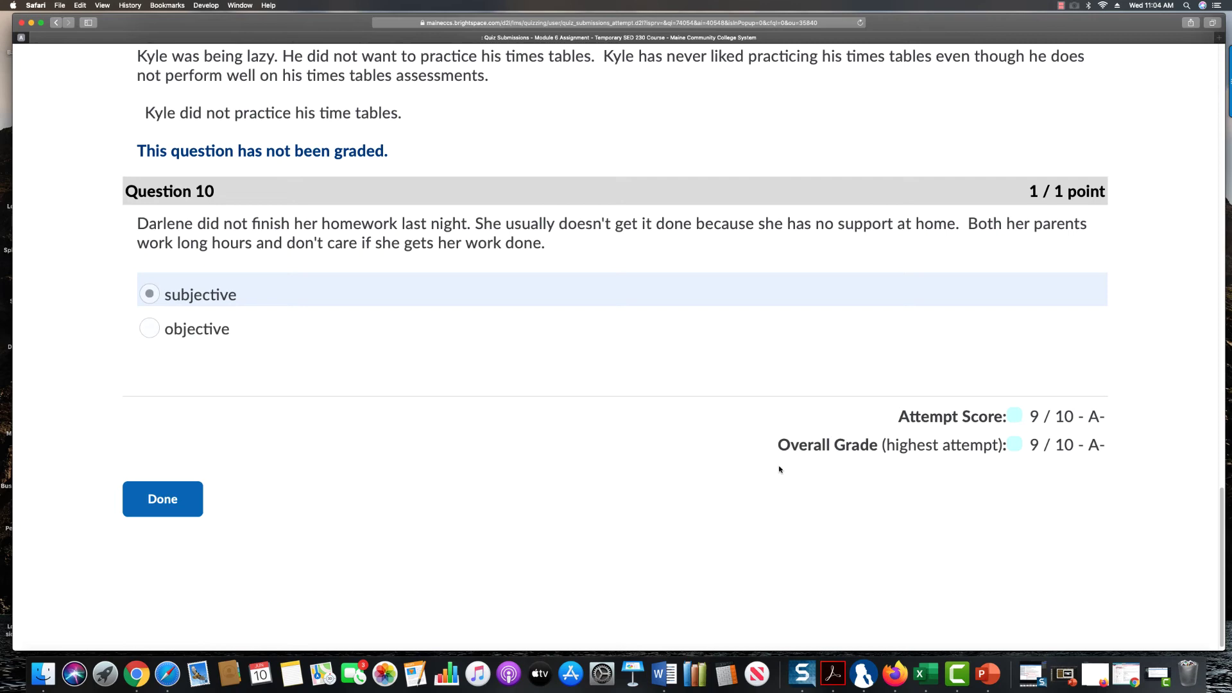
pyautogui.click(189, 508)
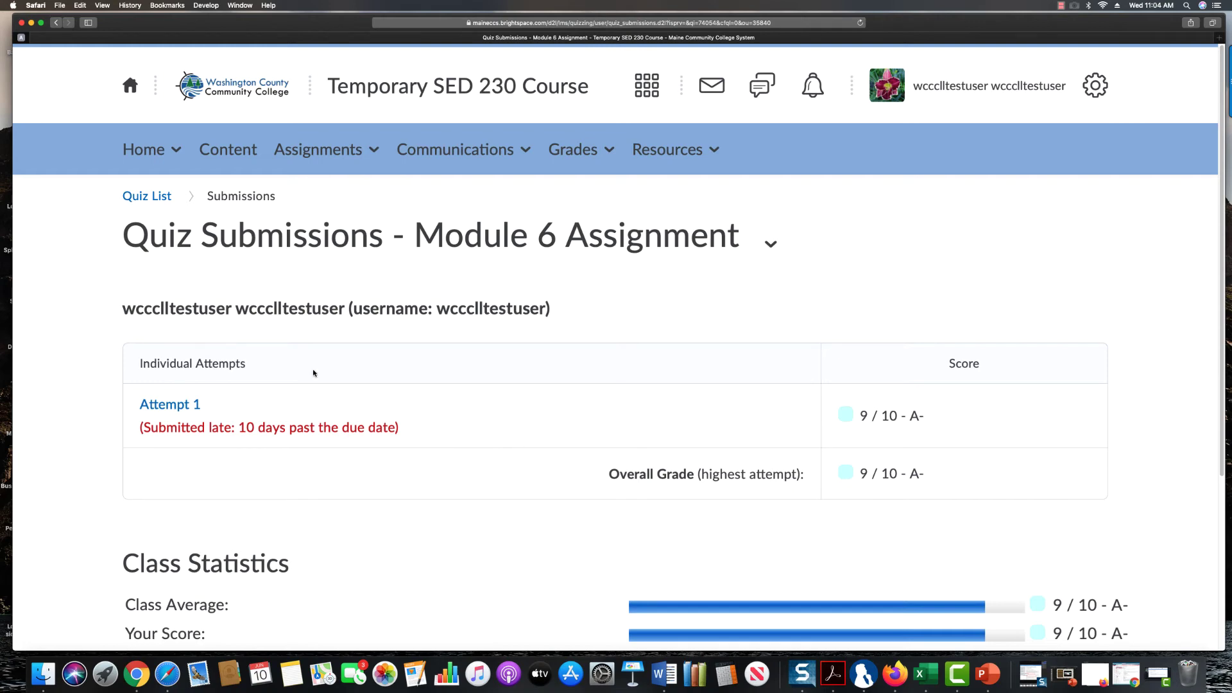
# View the Final Quiz's submissions from the quiz list and return to the list
pyautogui.click(157, 197)
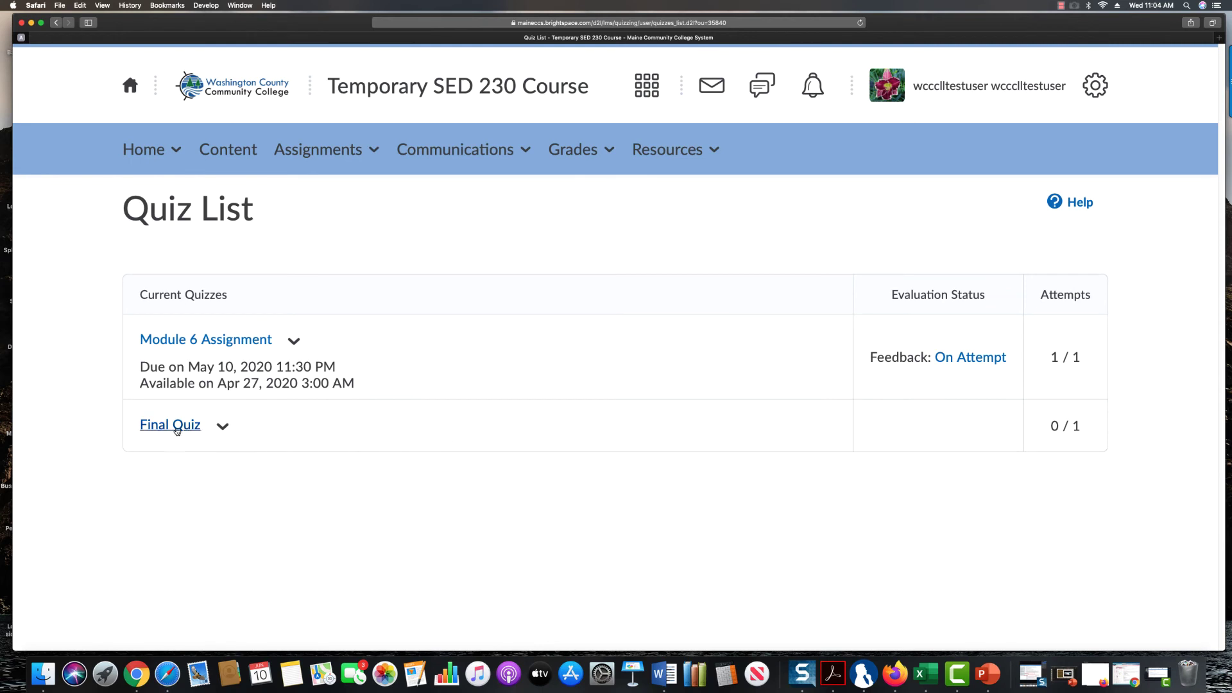
pyautogui.click(224, 429)
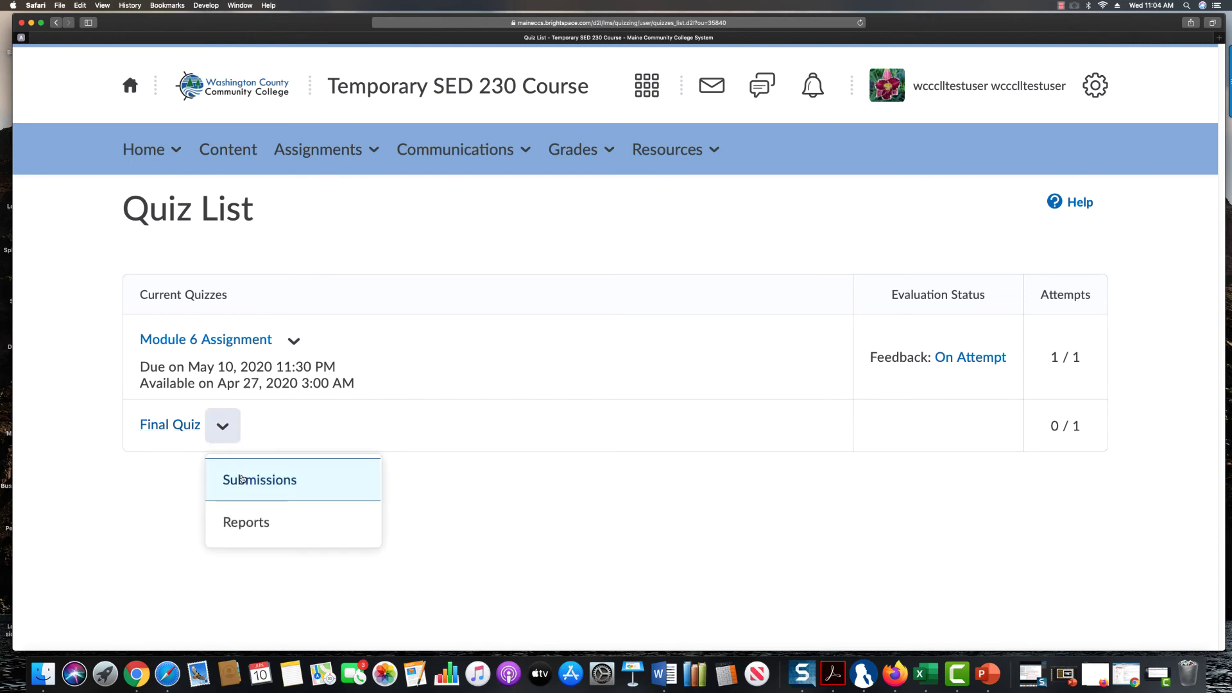
pyautogui.click(251, 491)
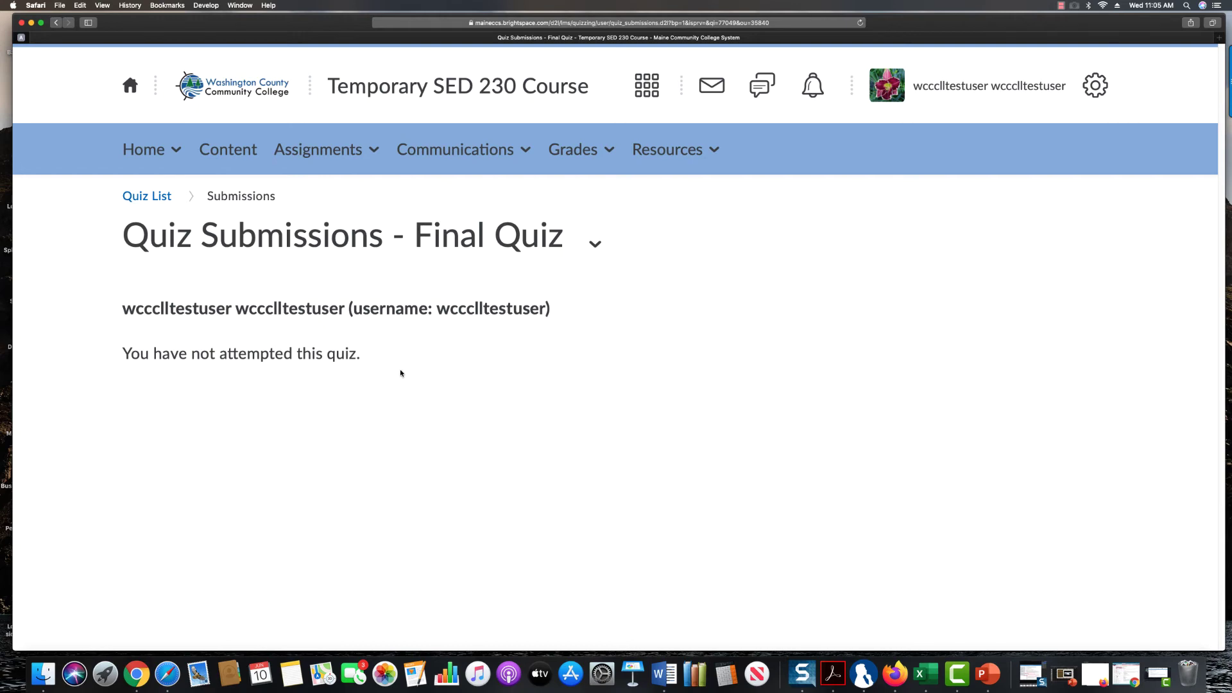
pyautogui.click(169, 200)
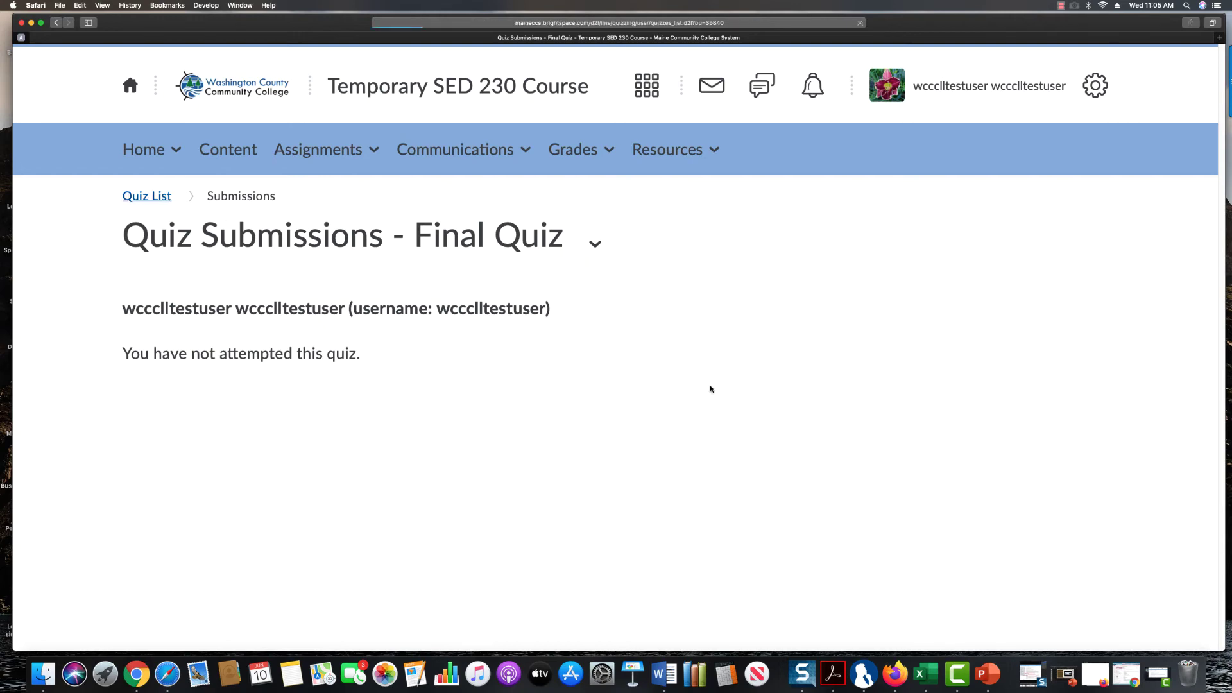
# Open the Final Quiz, read its details and instructions, and start the attempt
pyautogui.click(171, 425)
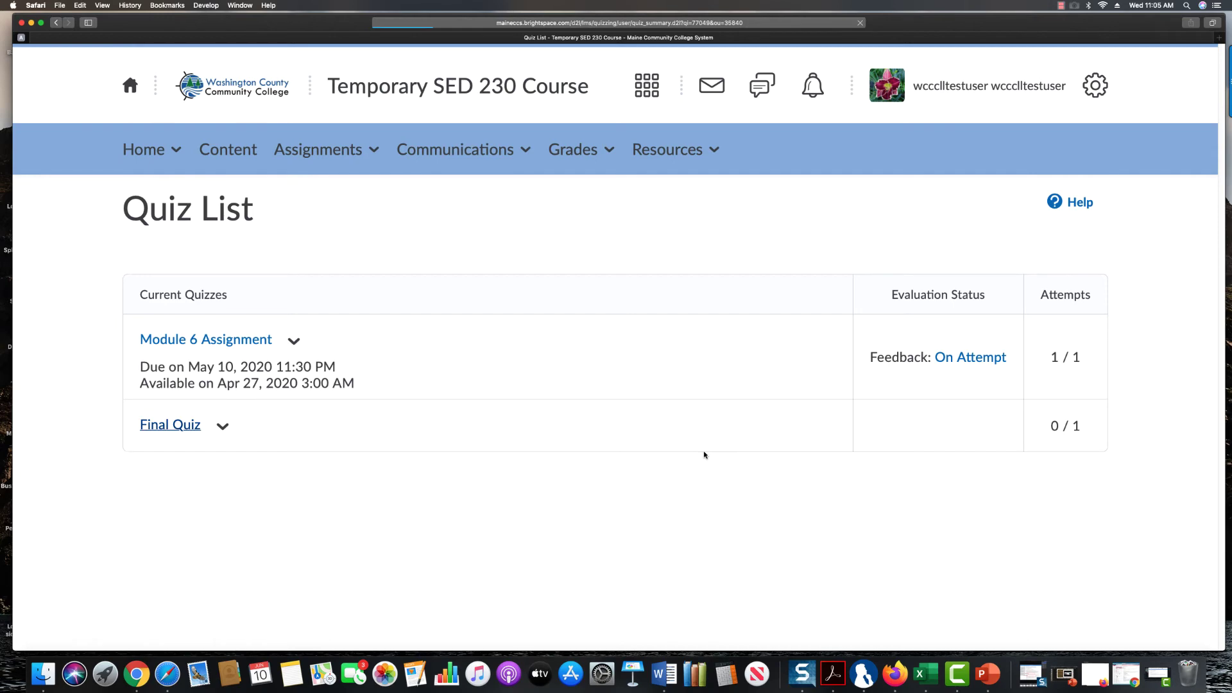
pyautogui.scroll(-2, 641, 454)
pyautogui.scroll(-5, 641, 453)
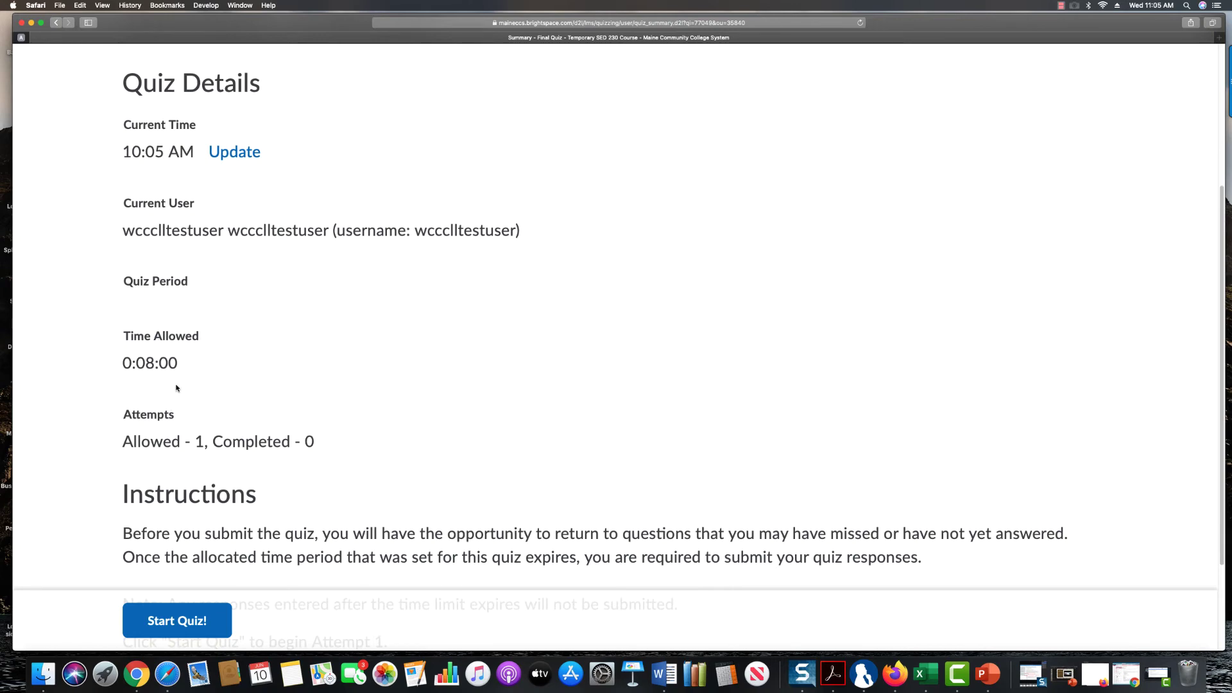
pyautogui.scroll(-1, 259, 387)
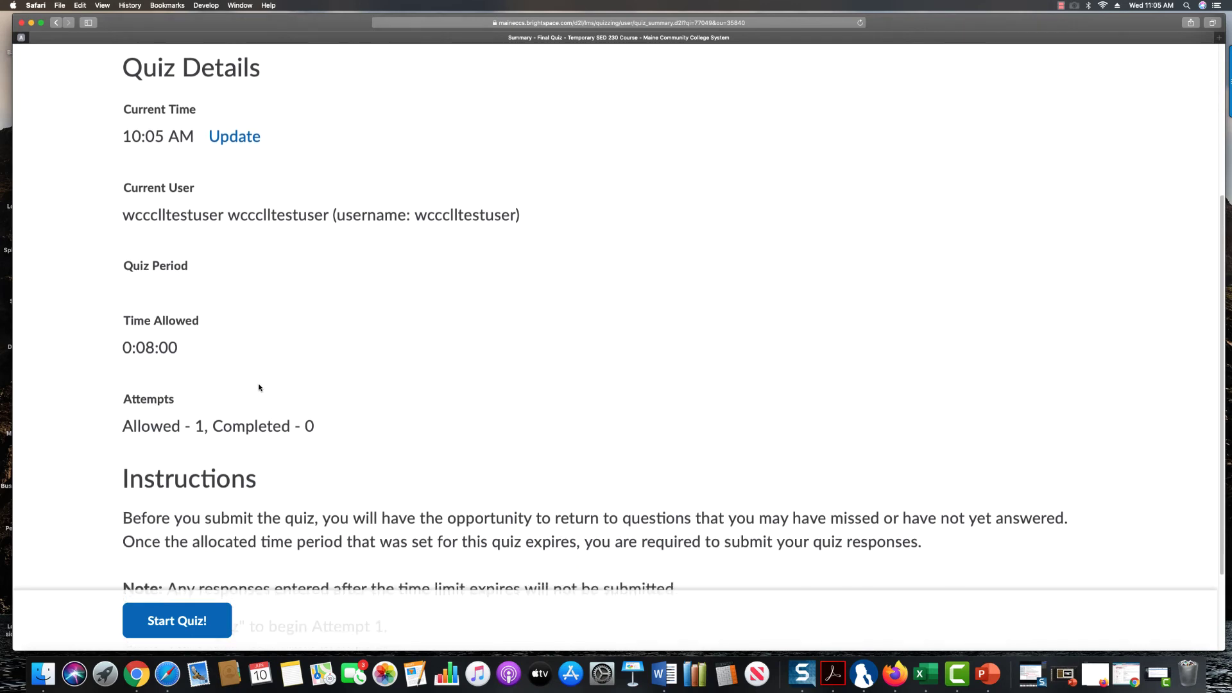
pyautogui.scroll(-5, 374, 394)
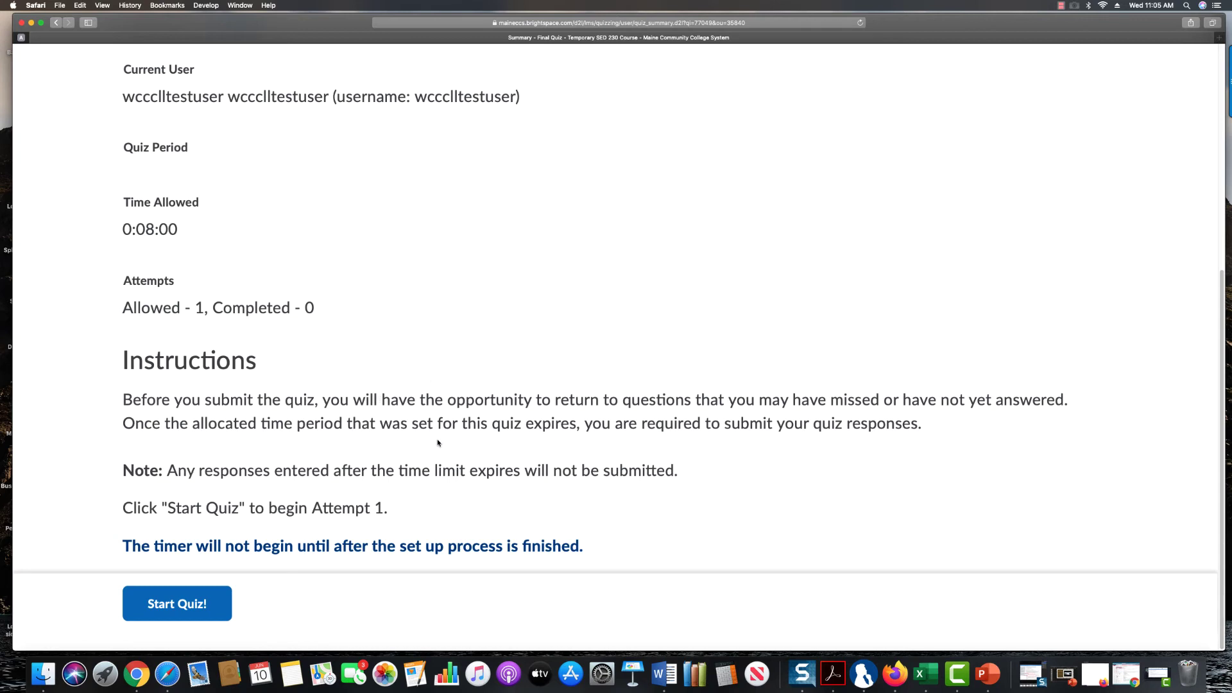
pyautogui.click(168, 607)
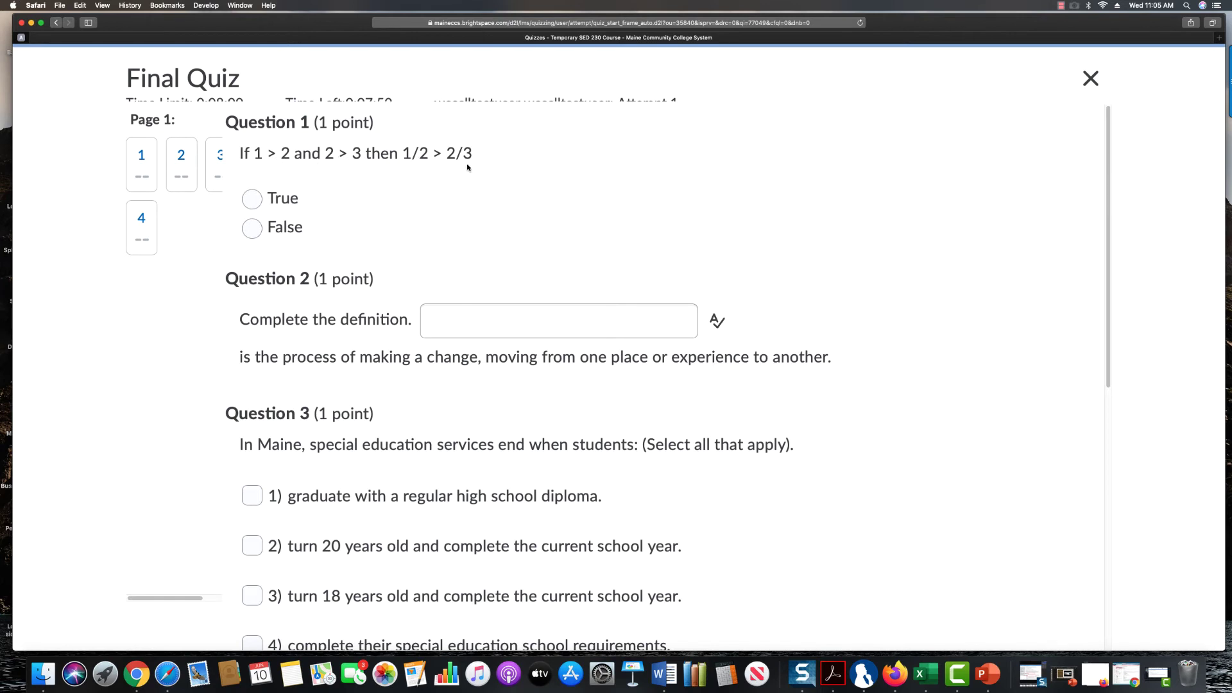
# Answer Question 1 with False and complete the Question 2 definition with "transition"
pyautogui.click(252, 229)
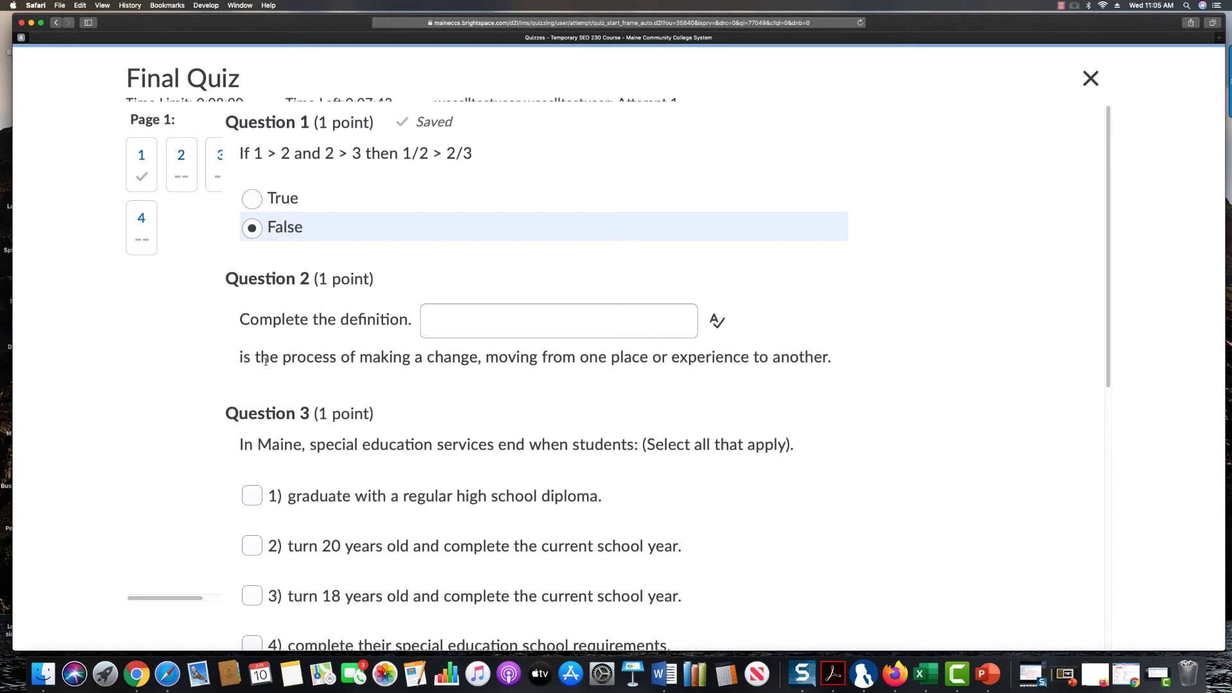
pyautogui.click(505, 328)
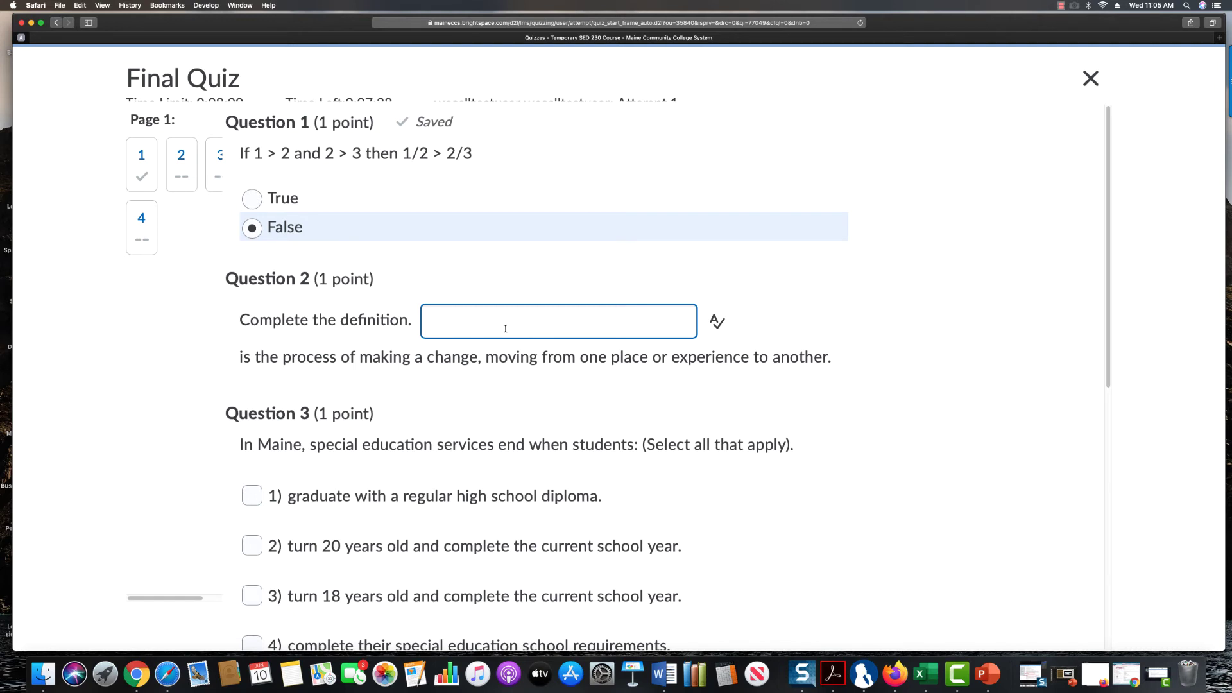
pyautogui.write('transition')
# For Question 3, select "graduate with a regular high school diploma" and "turn 20 years old and complete the current school year"
pyautogui.scroll(-3, 599, 402)
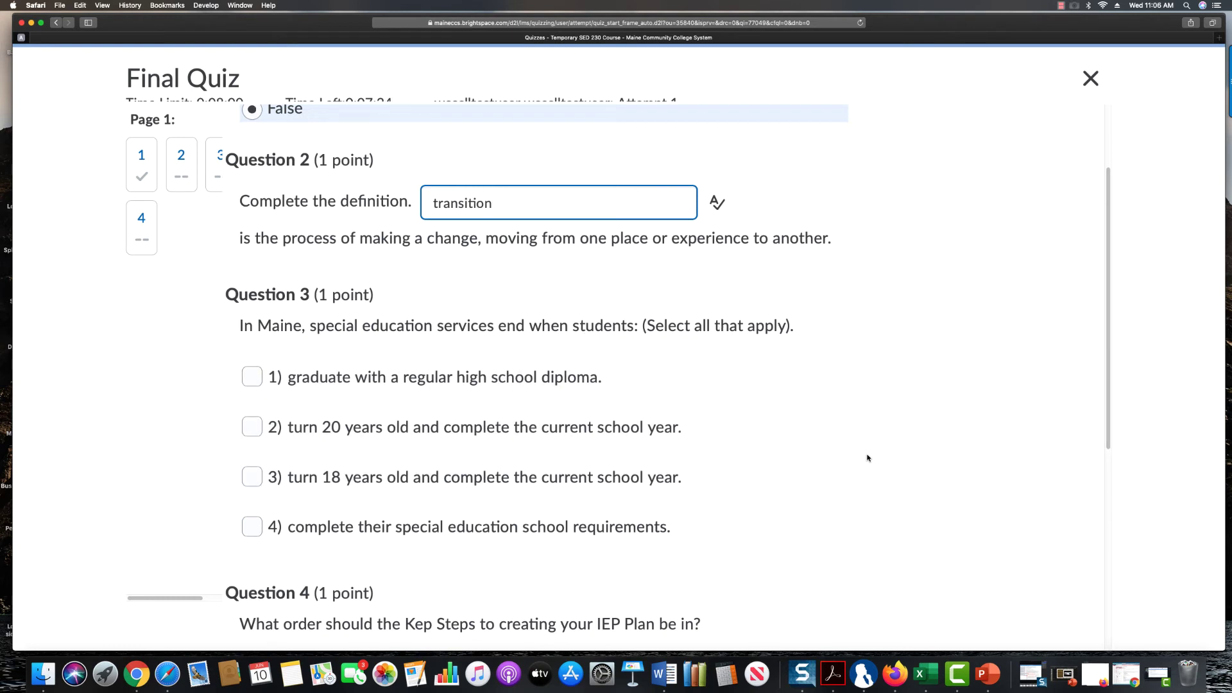
pyautogui.scroll(-1, 523, 446)
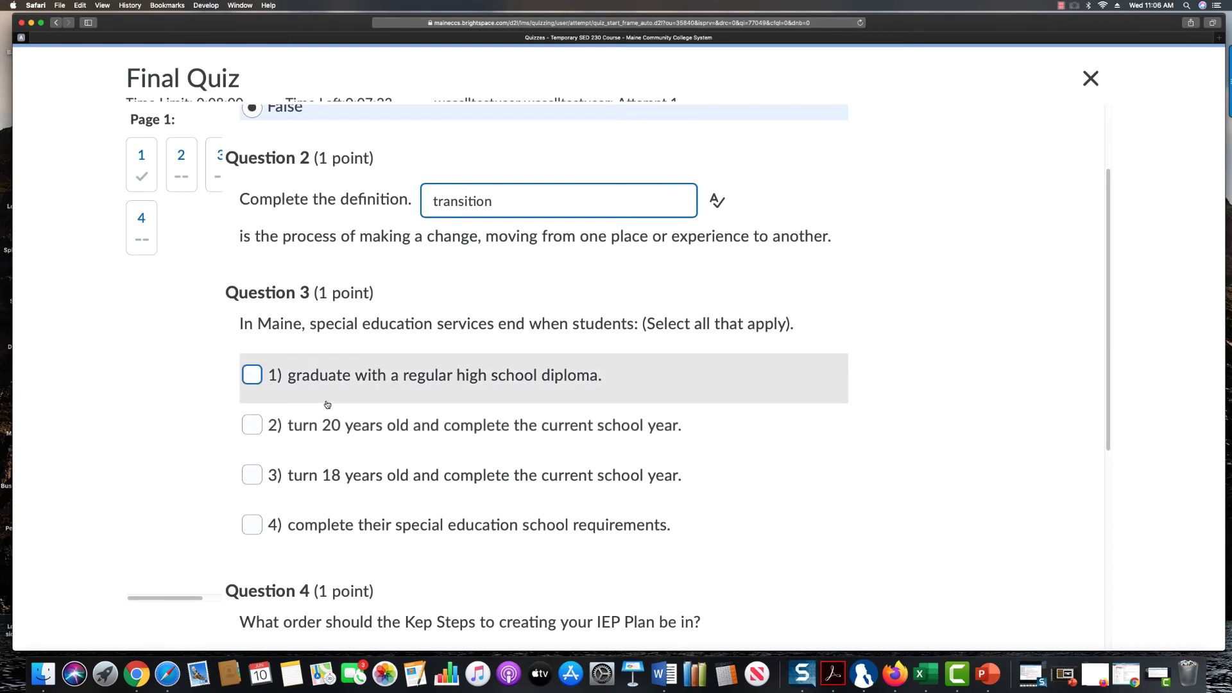
pyautogui.click(252, 375)
pyautogui.click(252, 425)
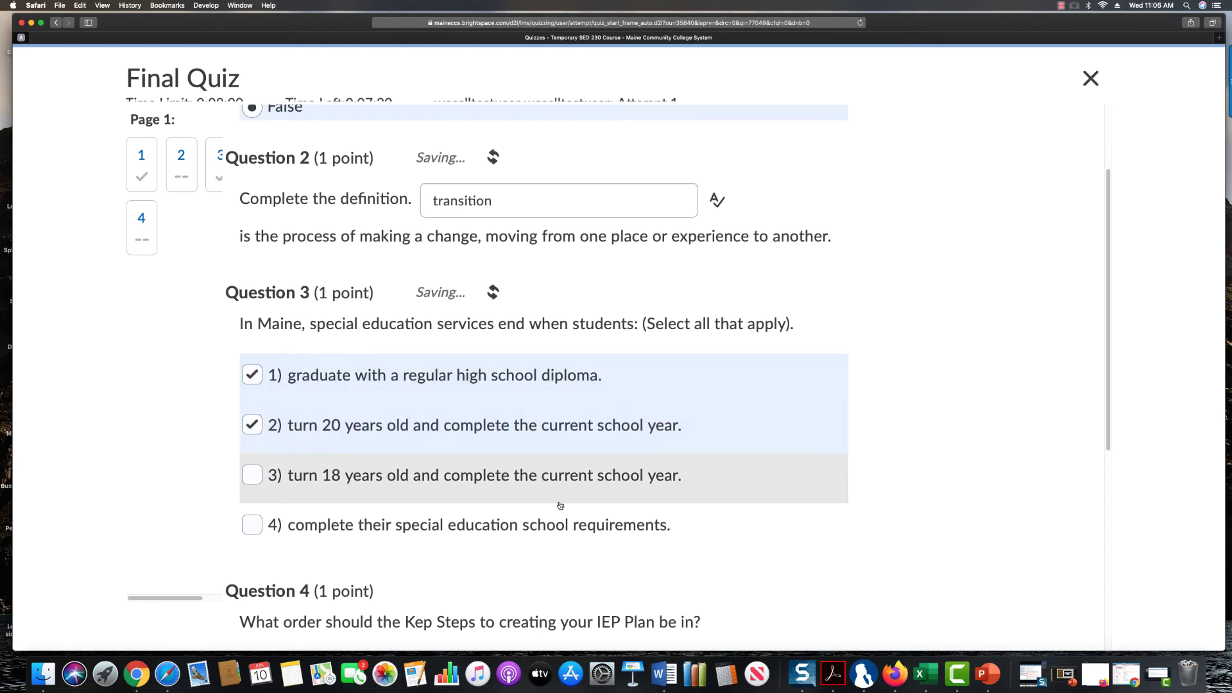
# Order the Question 4 steps: Choose the transition services 4, Identify the students vision 2, Set goals 3, Access the students 1
pyautogui.scroll(-5, 658, 526)
pyautogui.scroll(-4, 656, 532)
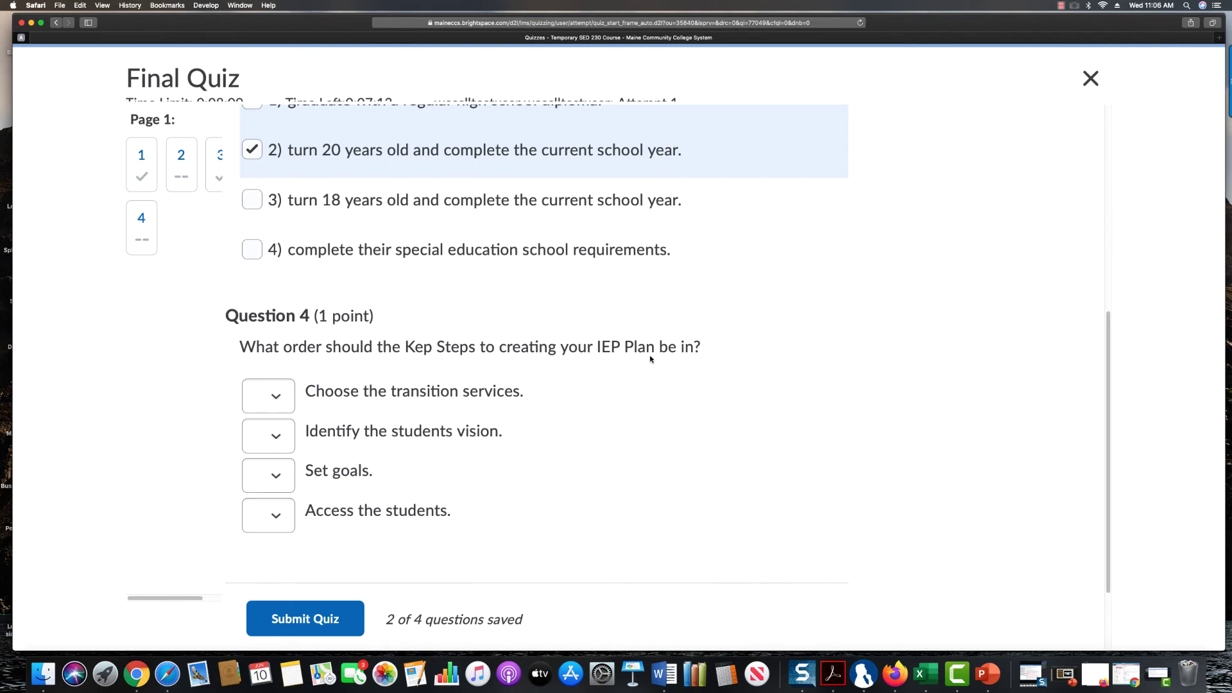
pyautogui.click(278, 398)
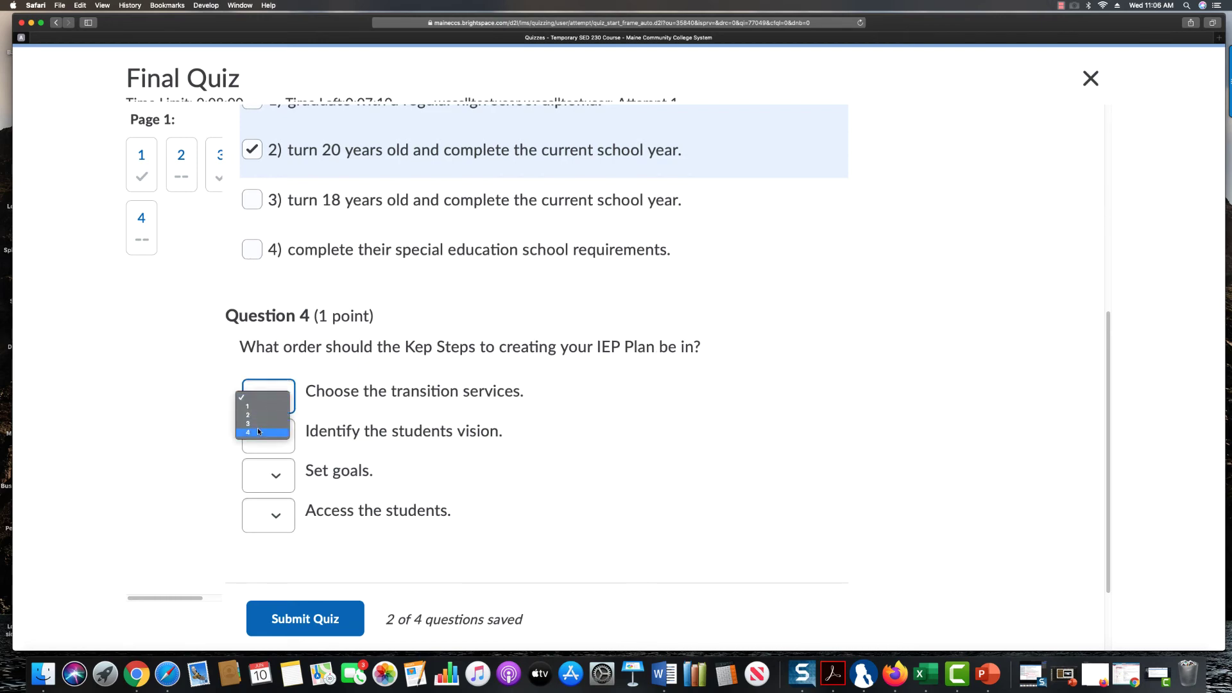
pyautogui.click(275, 432)
pyautogui.click(275, 437)
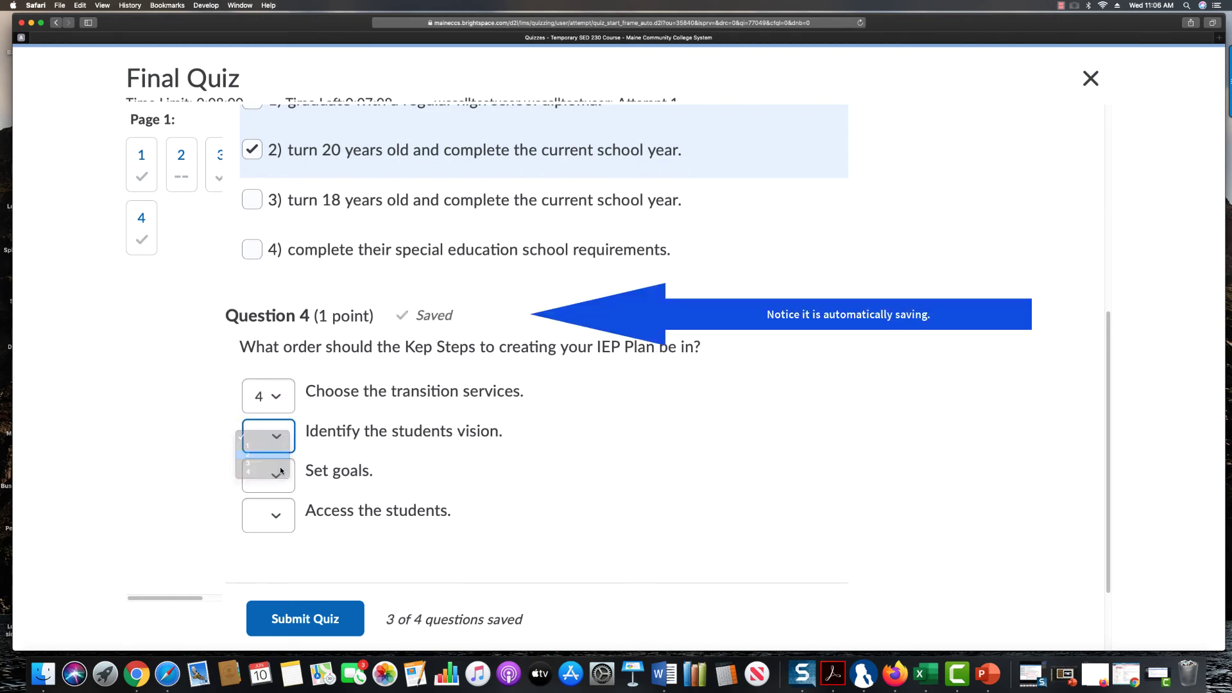
pyautogui.click(275, 475)
pyautogui.click(271, 502)
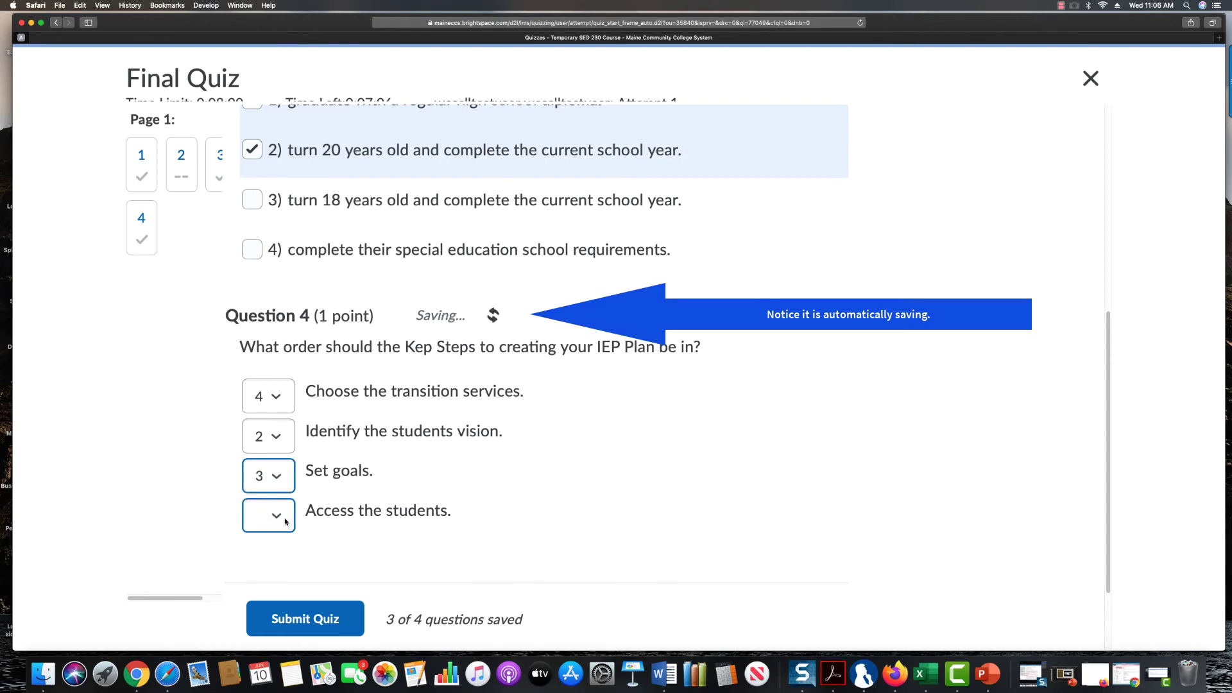
pyautogui.click(288, 525)
pyautogui.click(263, 526)
# Review the Final Quiz answers and check the saved status of each question
pyautogui.scroll(-2, 620, 516)
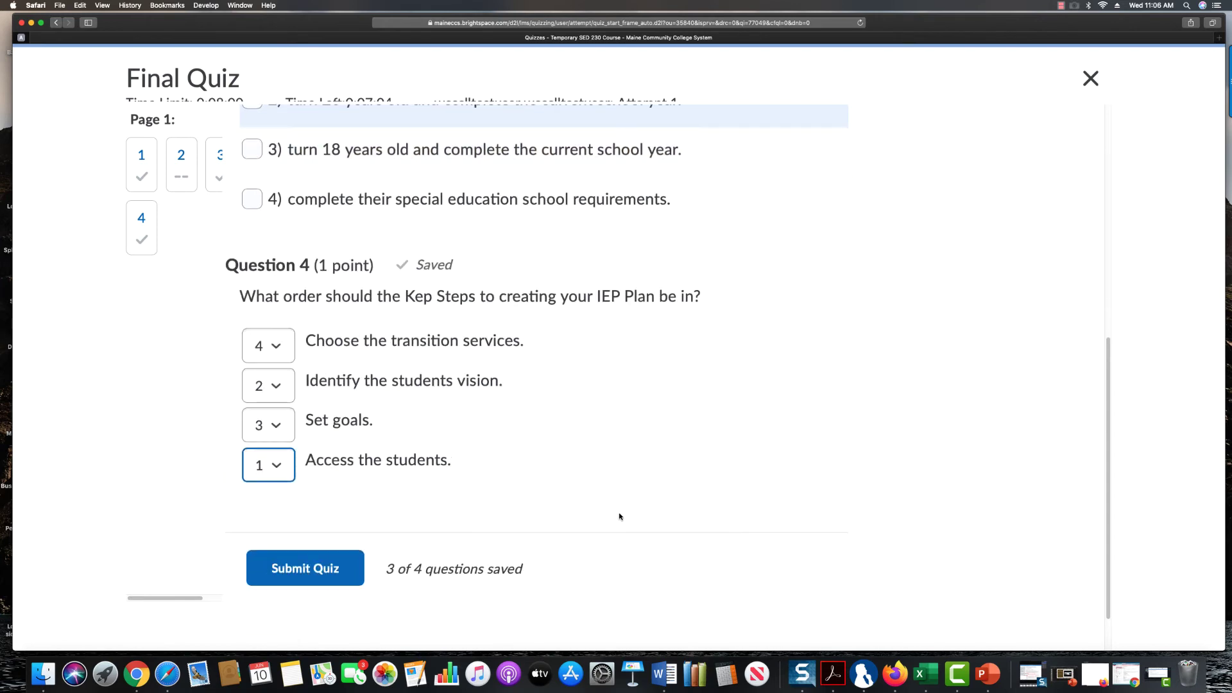
pyautogui.scroll(5, 513, 507)
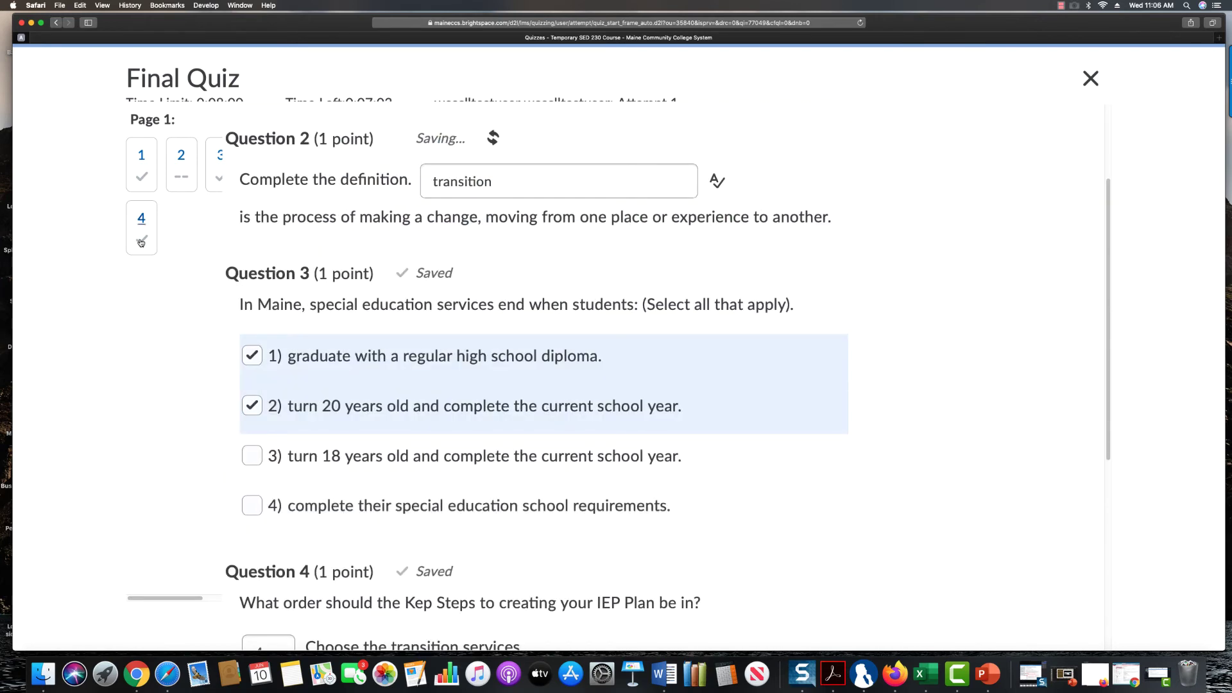
pyautogui.scroll(1, 499, 409)
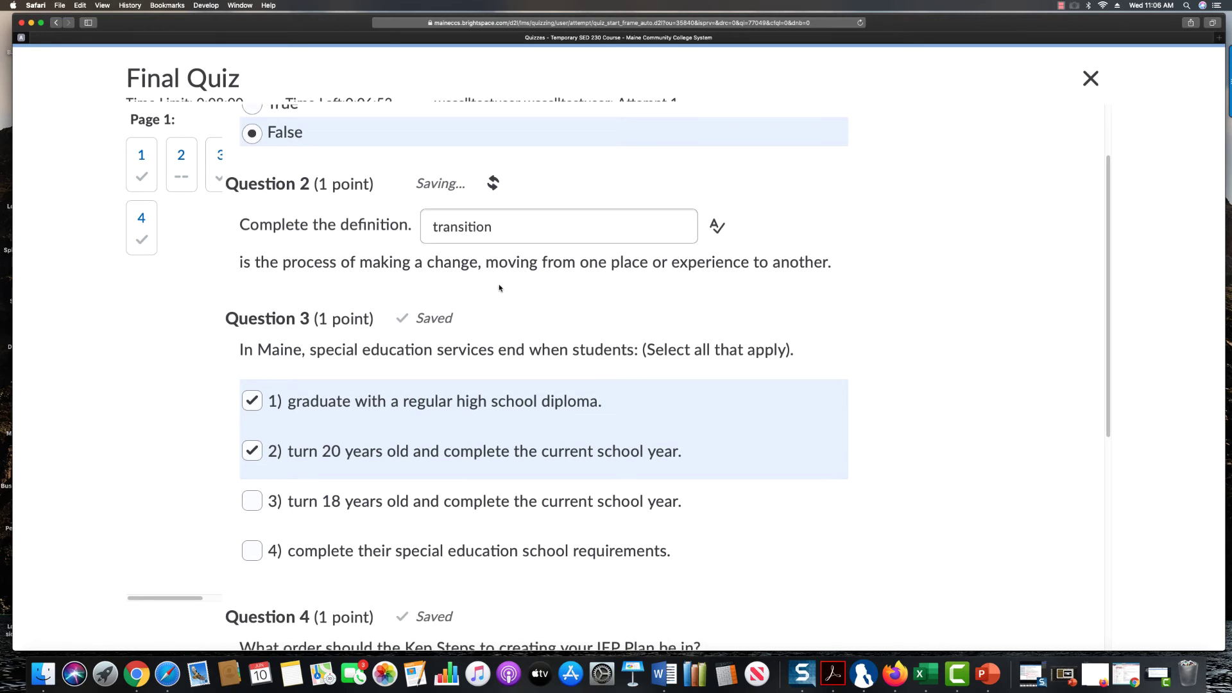
pyautogui.scroll(-3, 507, 295)
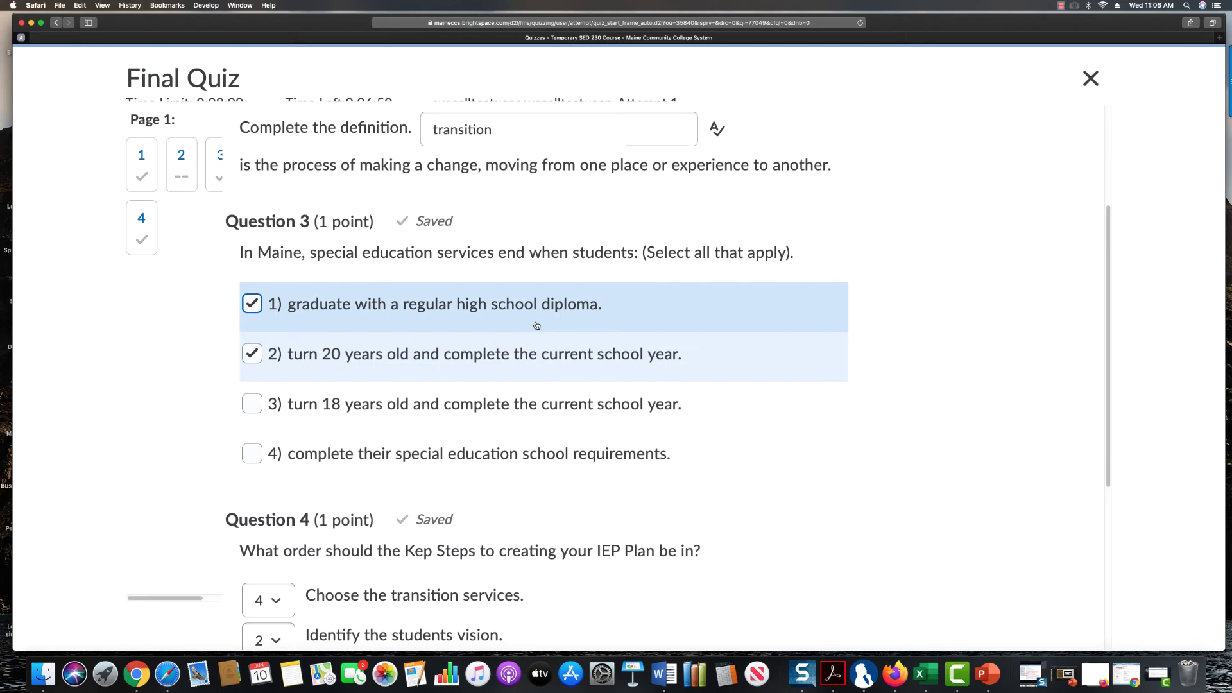
# Submit the Final Quiz and confirm the submission
pyautogui.scroll(-5, 537, 326)
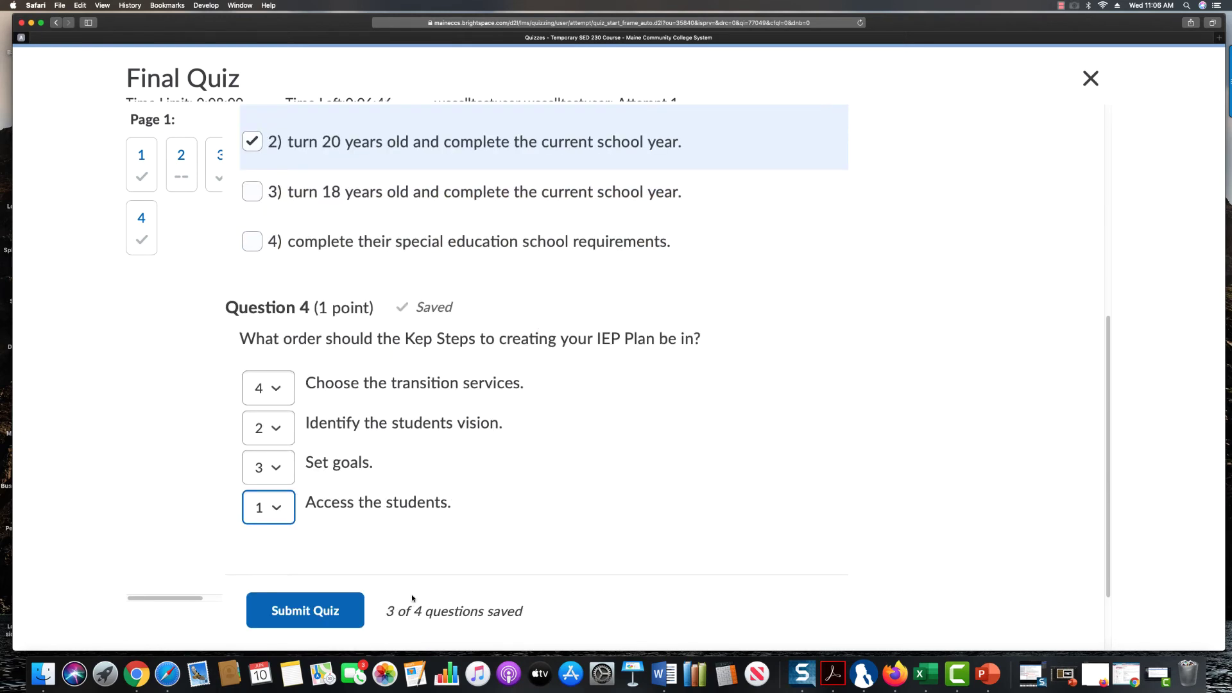
pyautogui.click(319, 612)
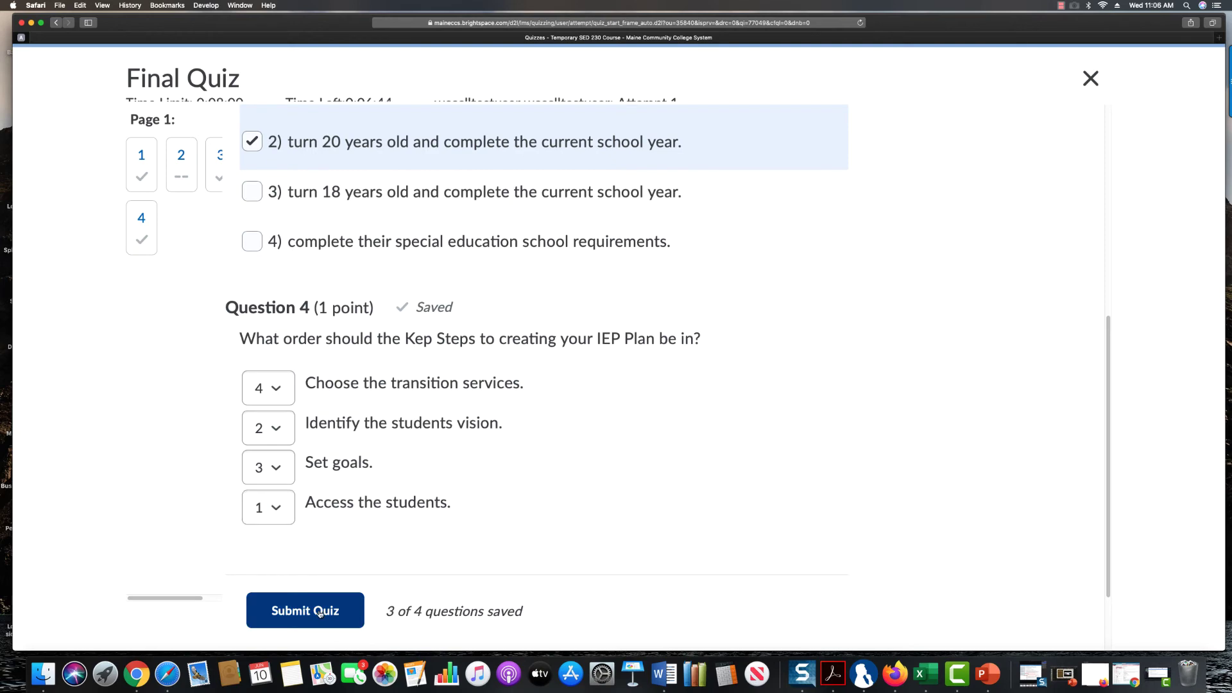
pyautogui.click(311, 292)
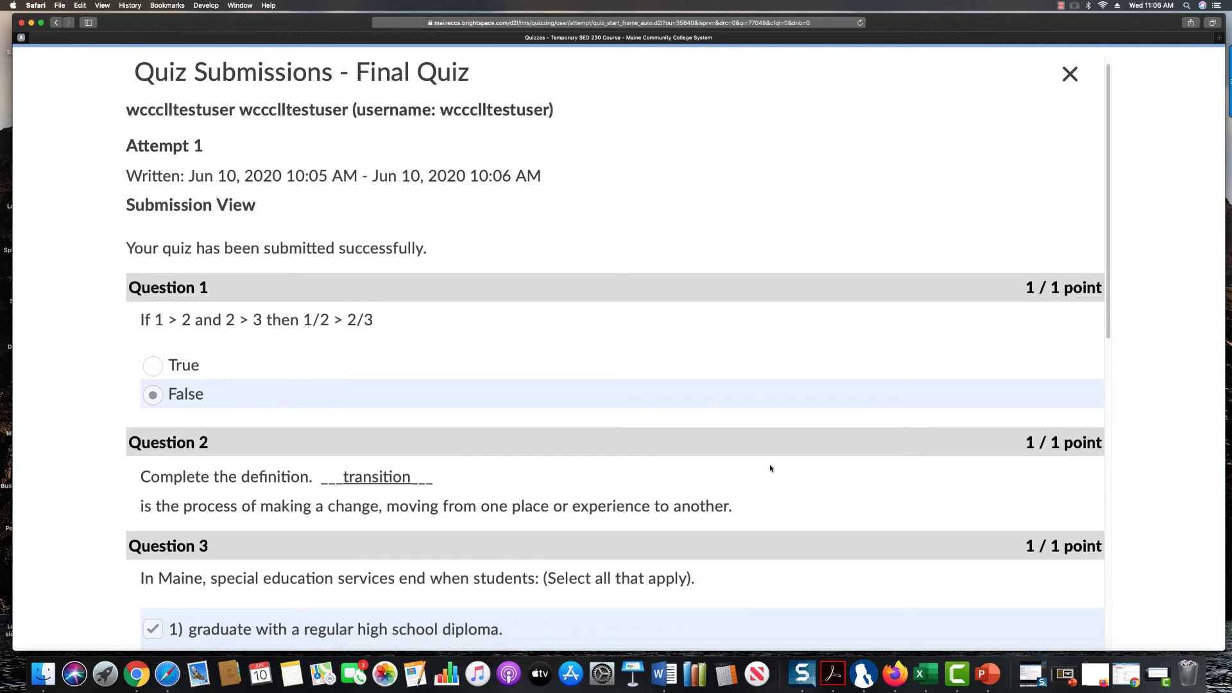
# Review the submitted Final Quiz attempt, checking the points per question, the attempt score and the overall grade
pyautogui.scroll(-10, 771, 468)
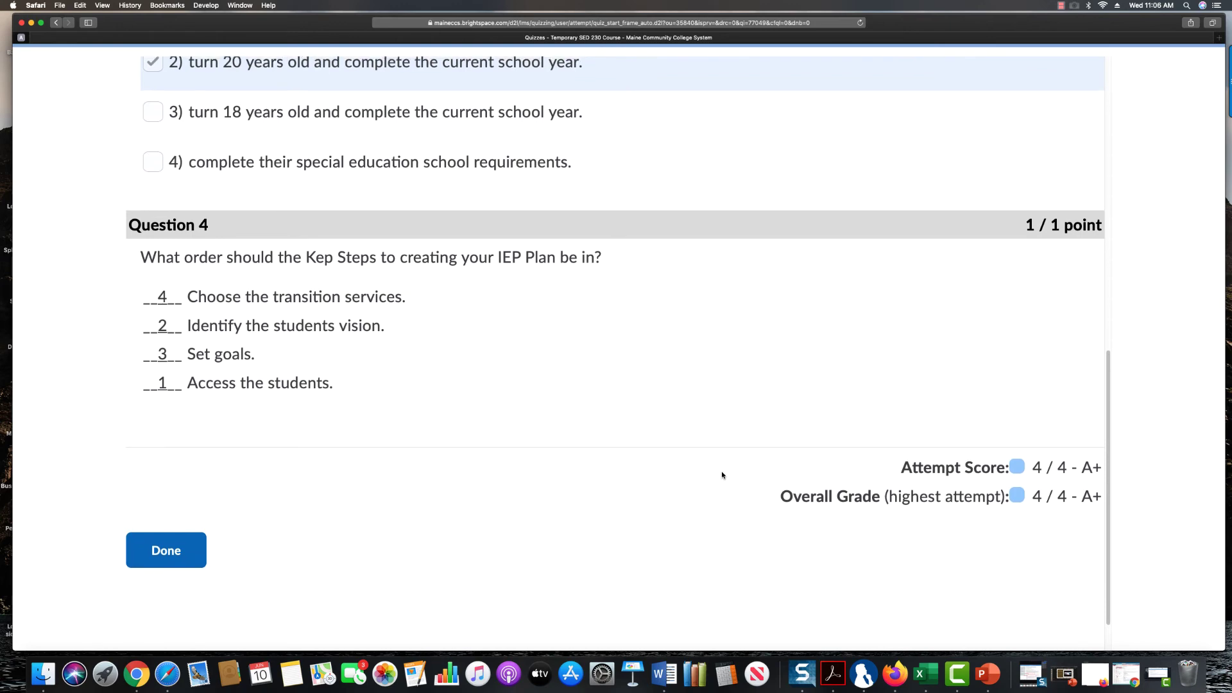
pyautogui.scroll(10, 723, 473)
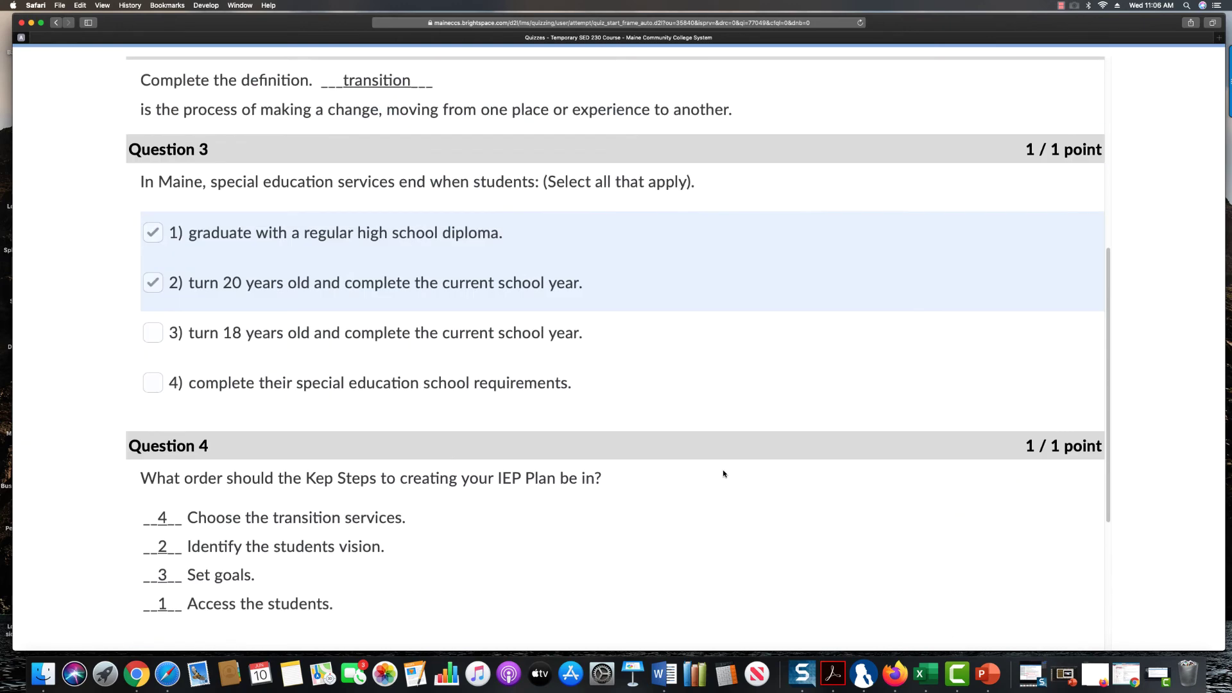
pyautogui.scroll(2, 724, 474)
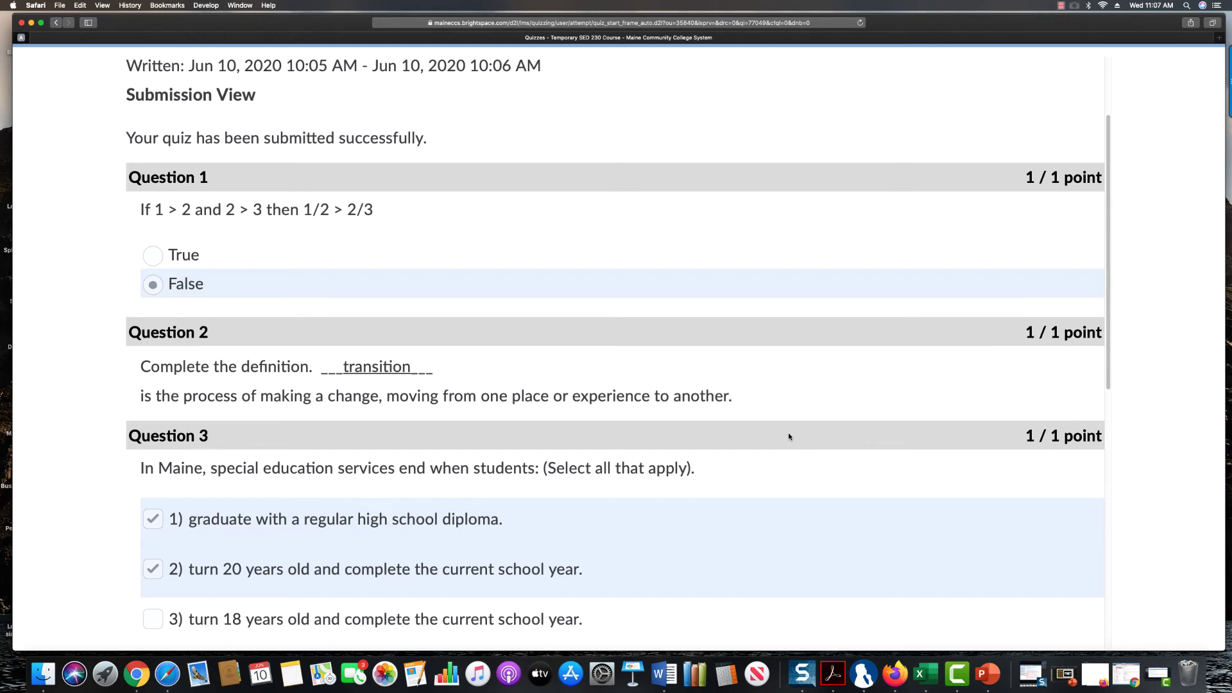
pyautogui.scroll(-2, 789, 437)
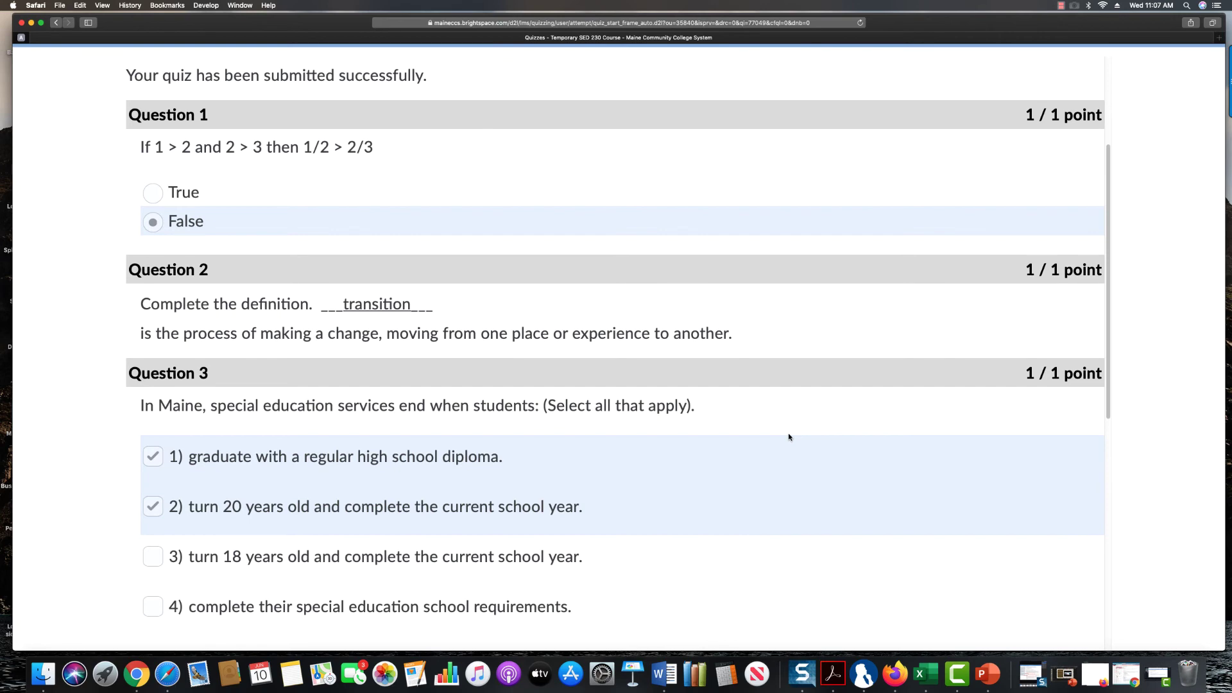
pyautogui.scroll(-12, 790, 437)
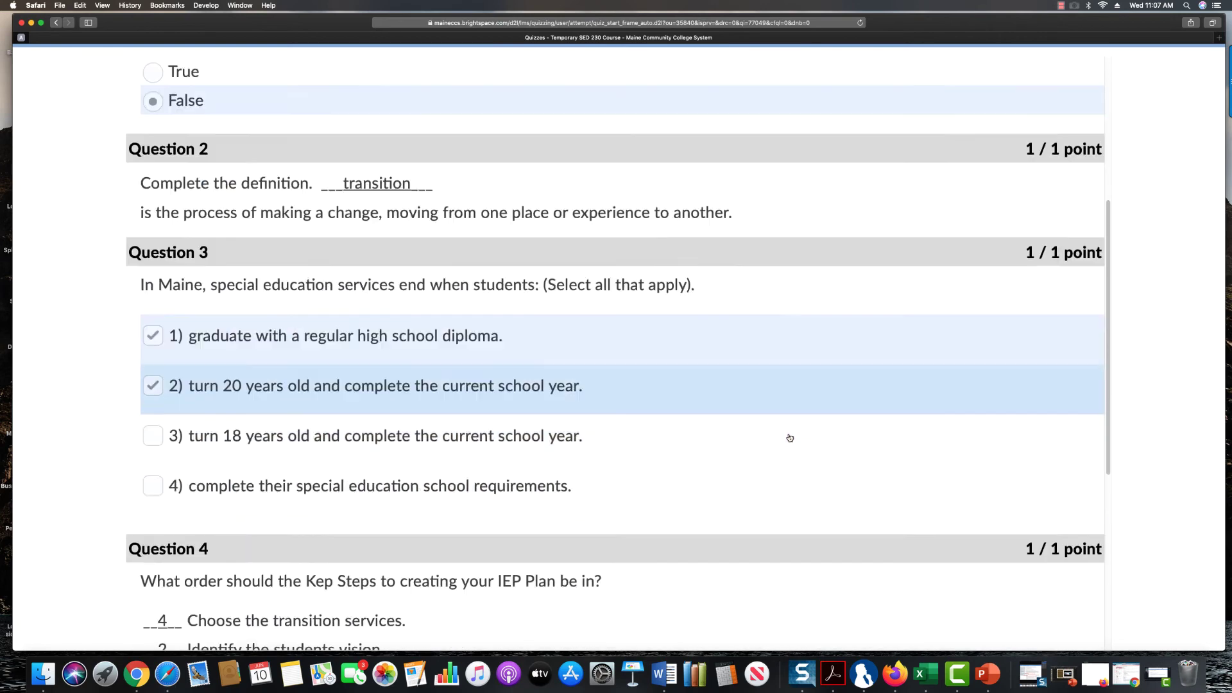
pyautogui.scroll(-2, 789, 437)
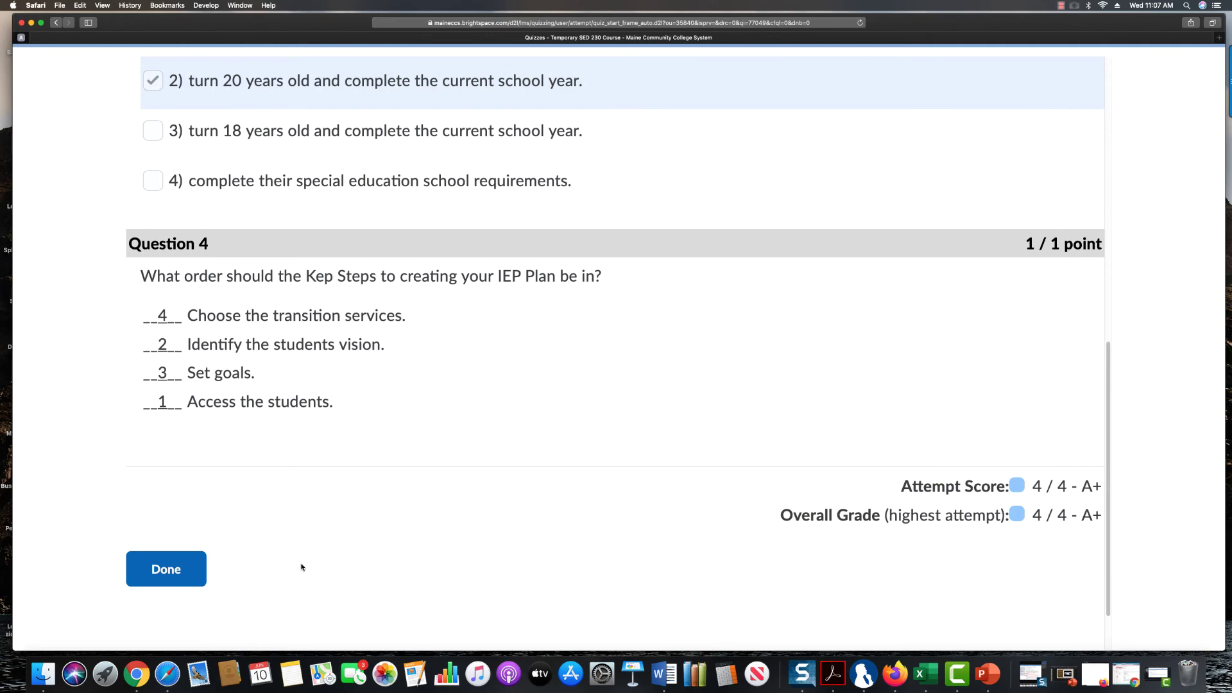
# Finish the attempt review and examine the Final Quiz class statistics and score distribution
pyautogui.click(192, 573)
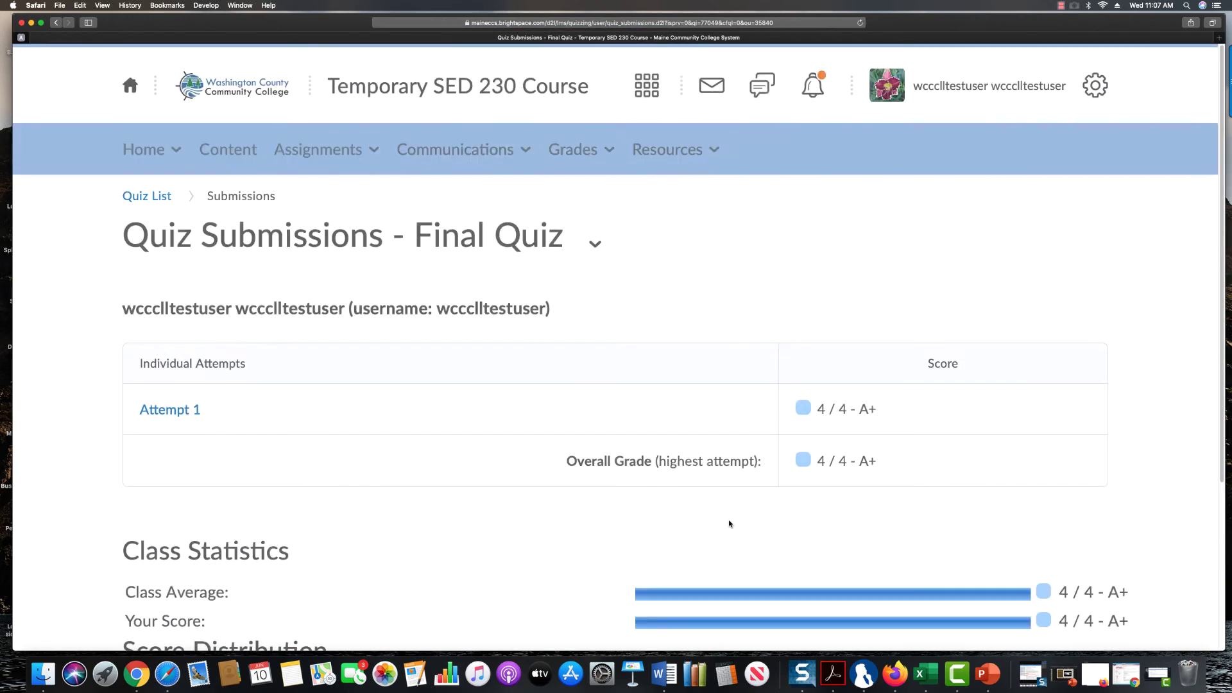
pyautogui.scroll(-6, 638, 514)
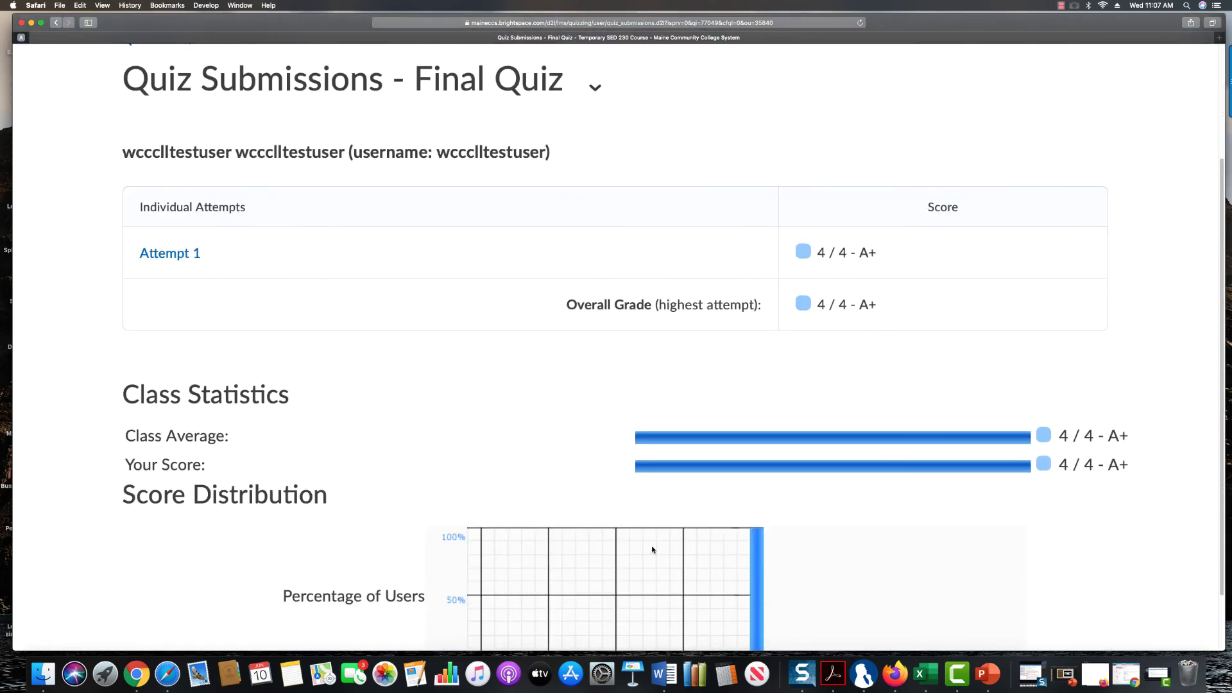
pyautogui.scroll(-2, 661, 550)
pyautogui.scroll(8, 828, 572)
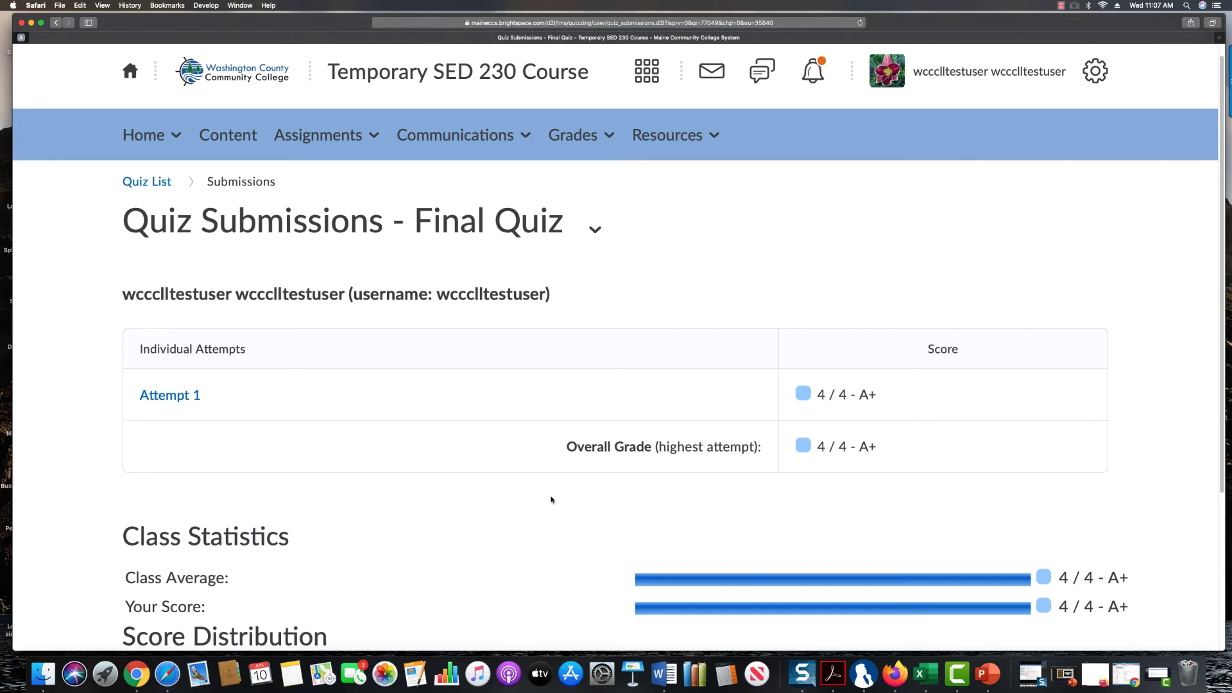
# Go to the course's discussions and open the Module 6 Discussion topic to see its feedback and threads
pyautogui.click(335, 142)
pyautogui.click(317, 229)
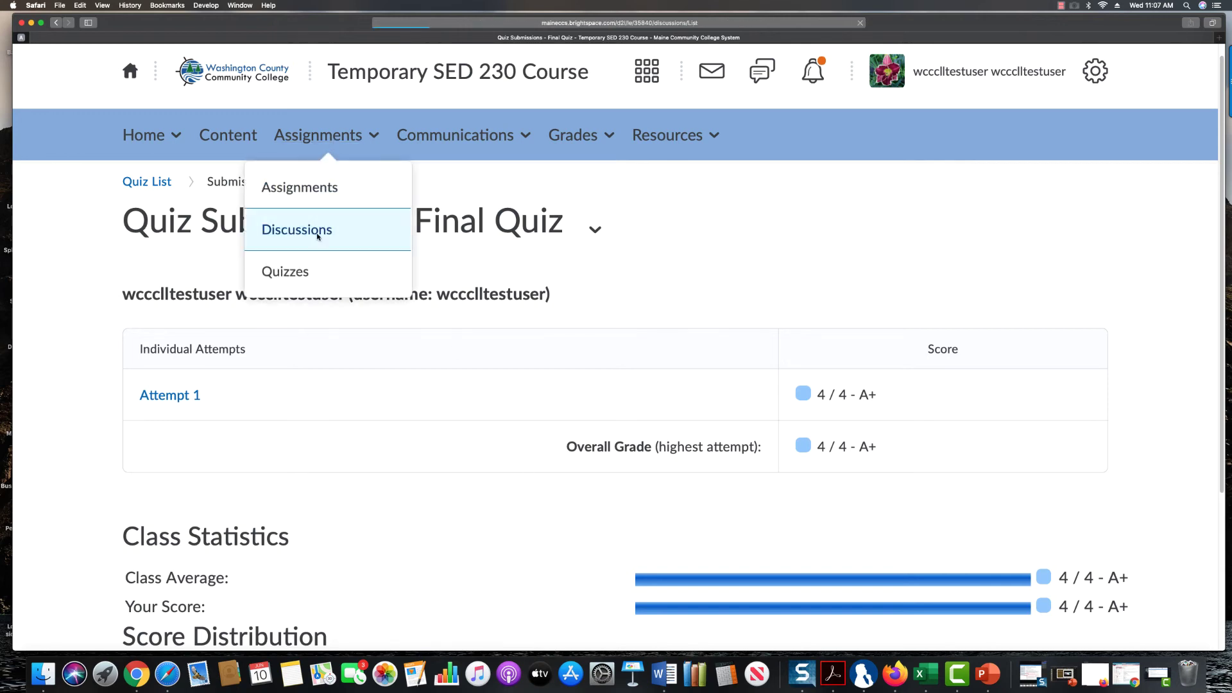
pyautogui.scroll(-6, 489, 338)
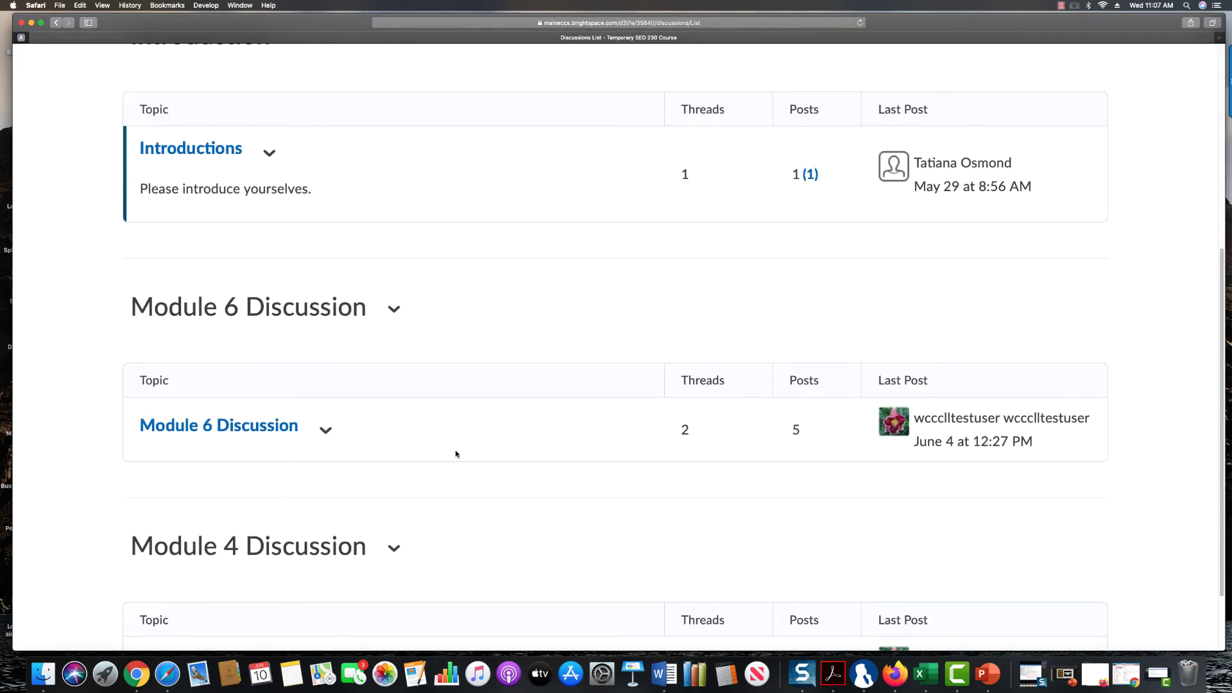
pyautogui.click(236, 430)
pyautogui.scroll(-5, 670, 449)
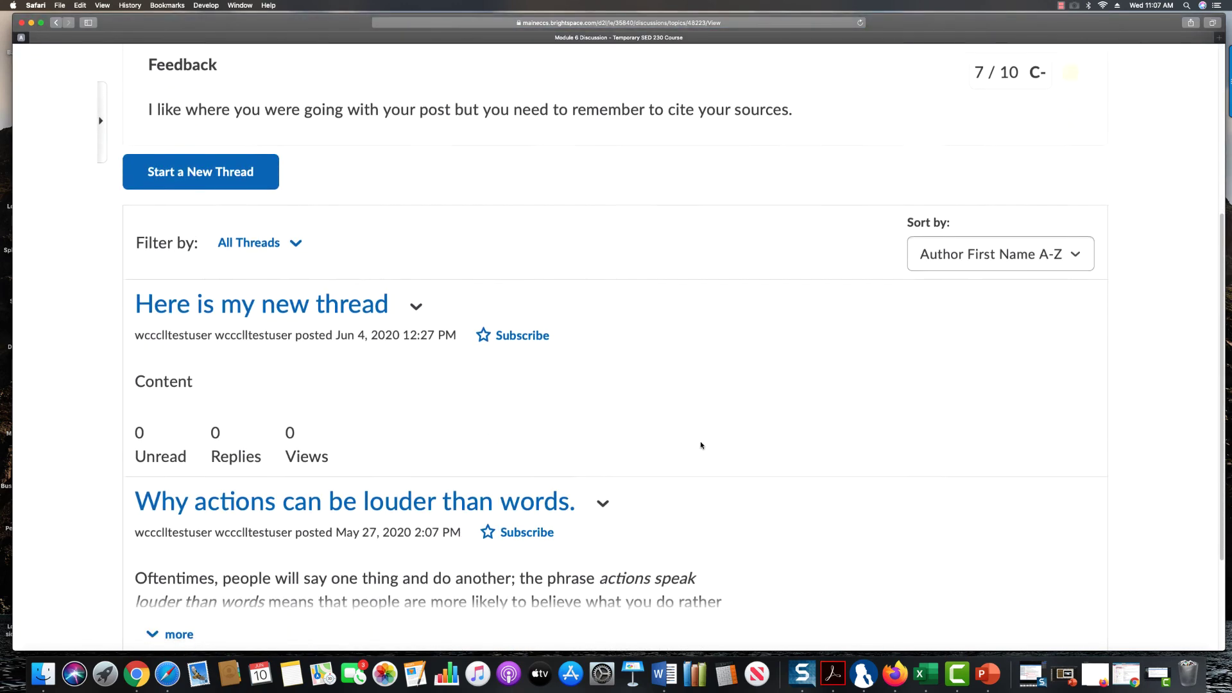
# Open the thread "Why actions can be louder than words." and read through its original post and replies
pyautogui.scroll(-2, 701, 444)
pyautogui.click(483, 411)
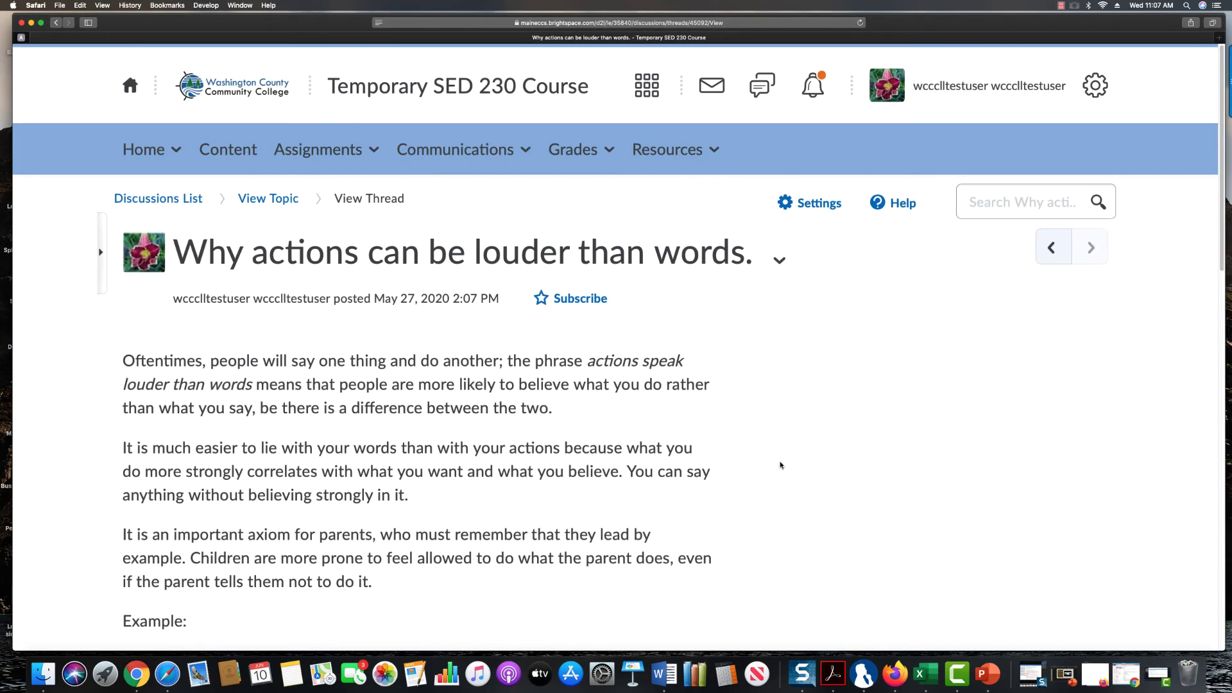
pyautogui.scroll(-4, 781, 462)
pyautogui.scroll(-5, 723, 514)
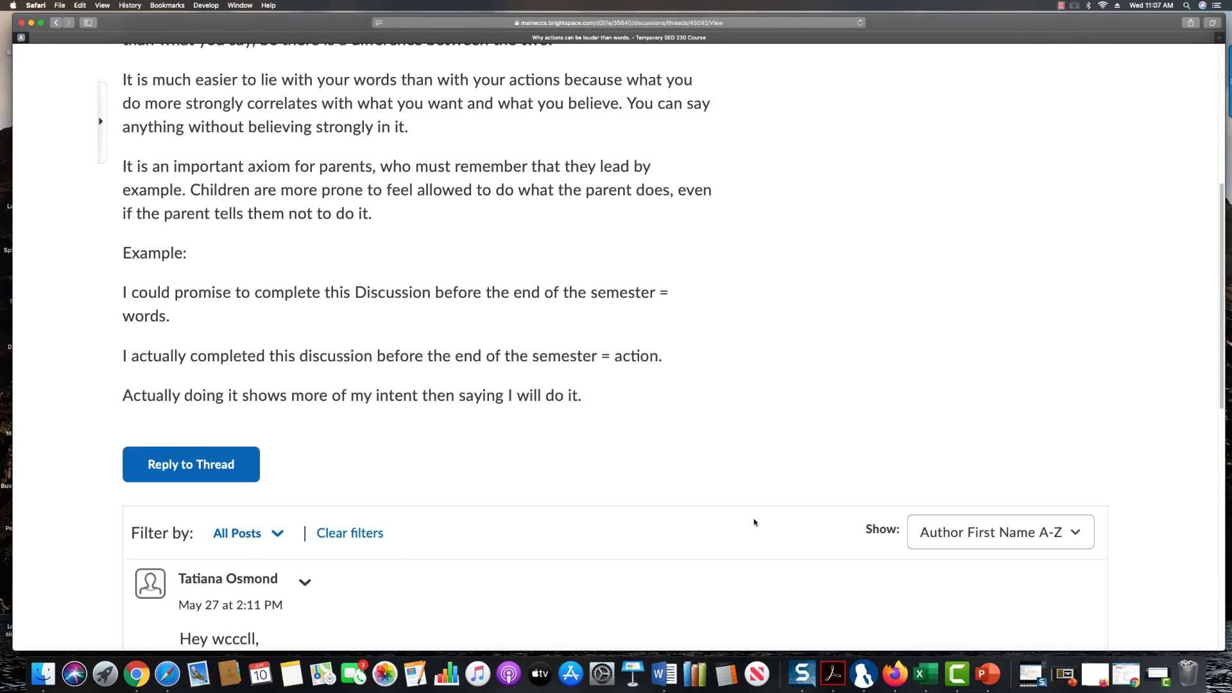
pyautogui.scroll(-6, 642, 545)
pyautogui.scroll(-2, 642, 545)
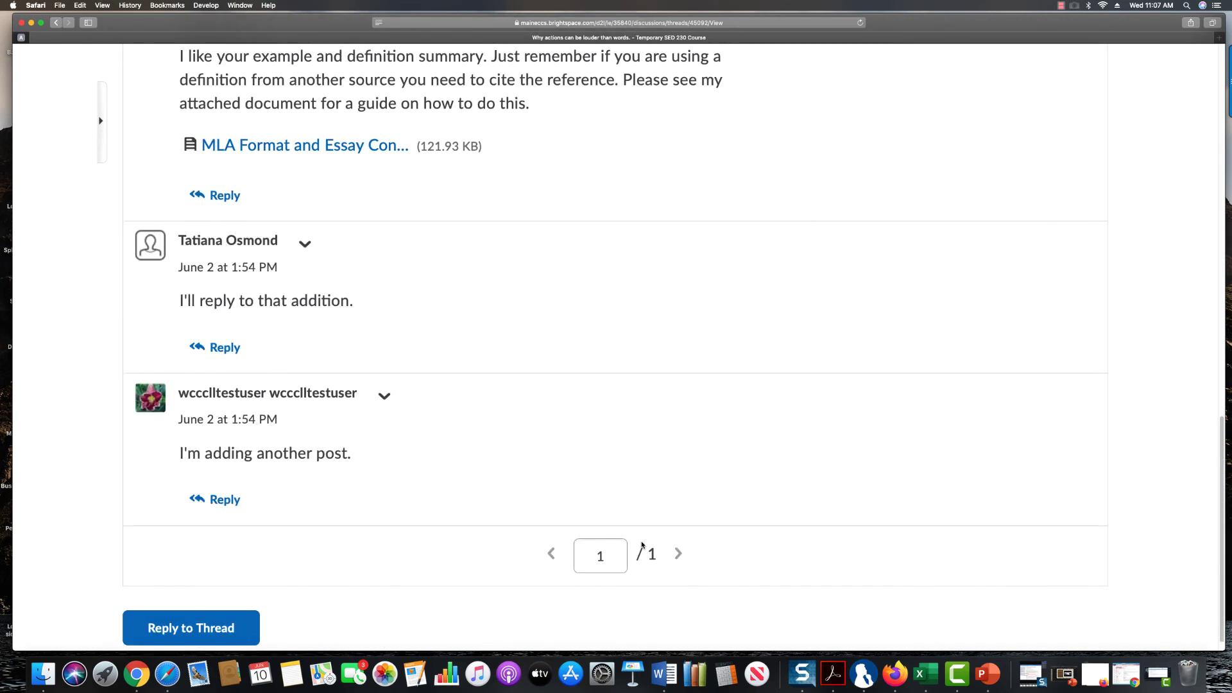
pyautogui.scroll(10, 465, 499)
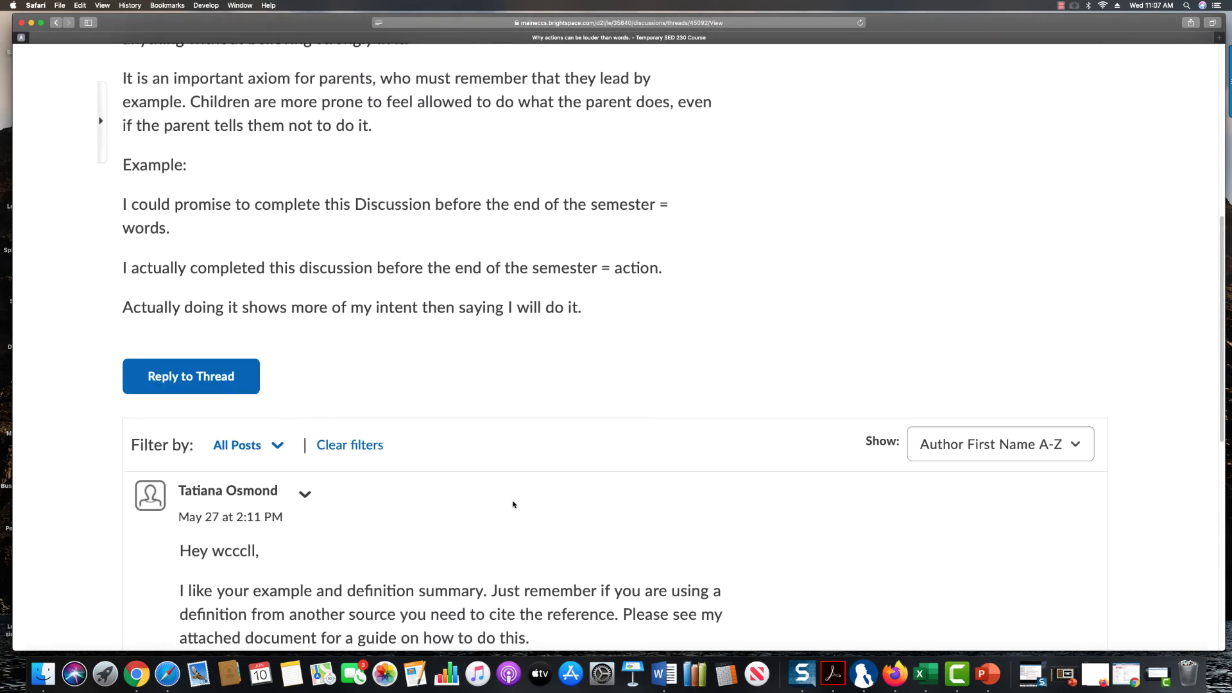
# Post the reply "Here I am replying to your post." to the thread
pyautogui.scroll(-5, 539, 516)
pyautogui.scroll(-5, 545, 521)
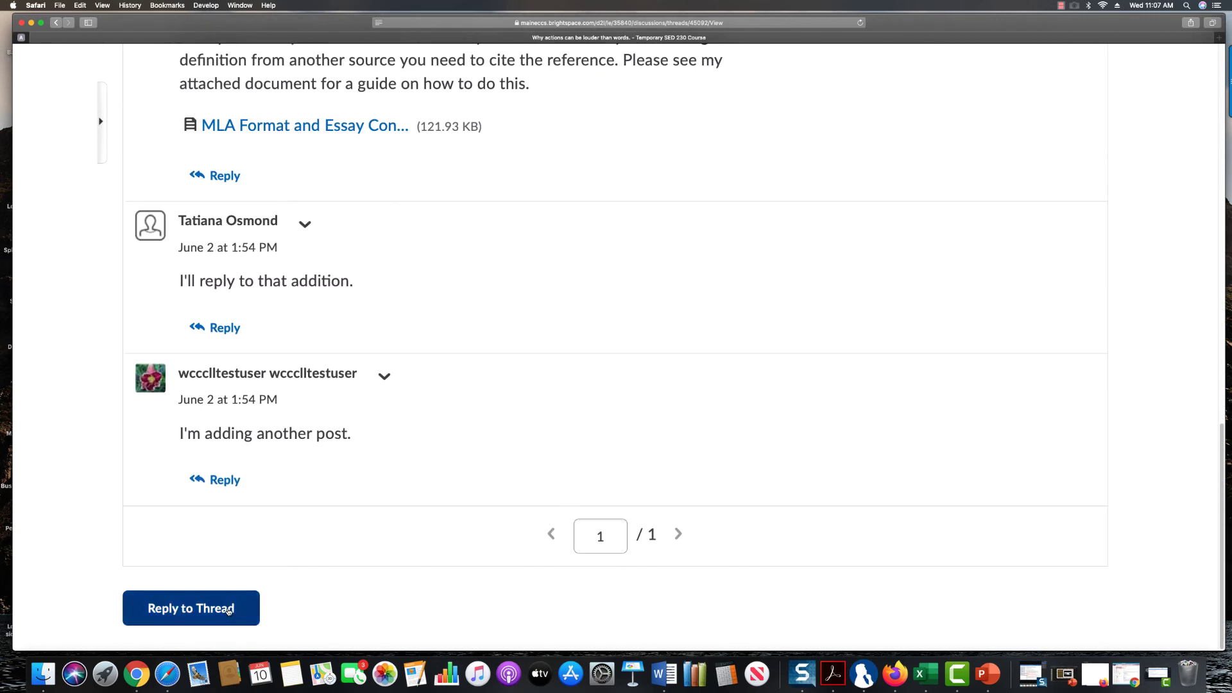
pyautogui.click(224, 610)
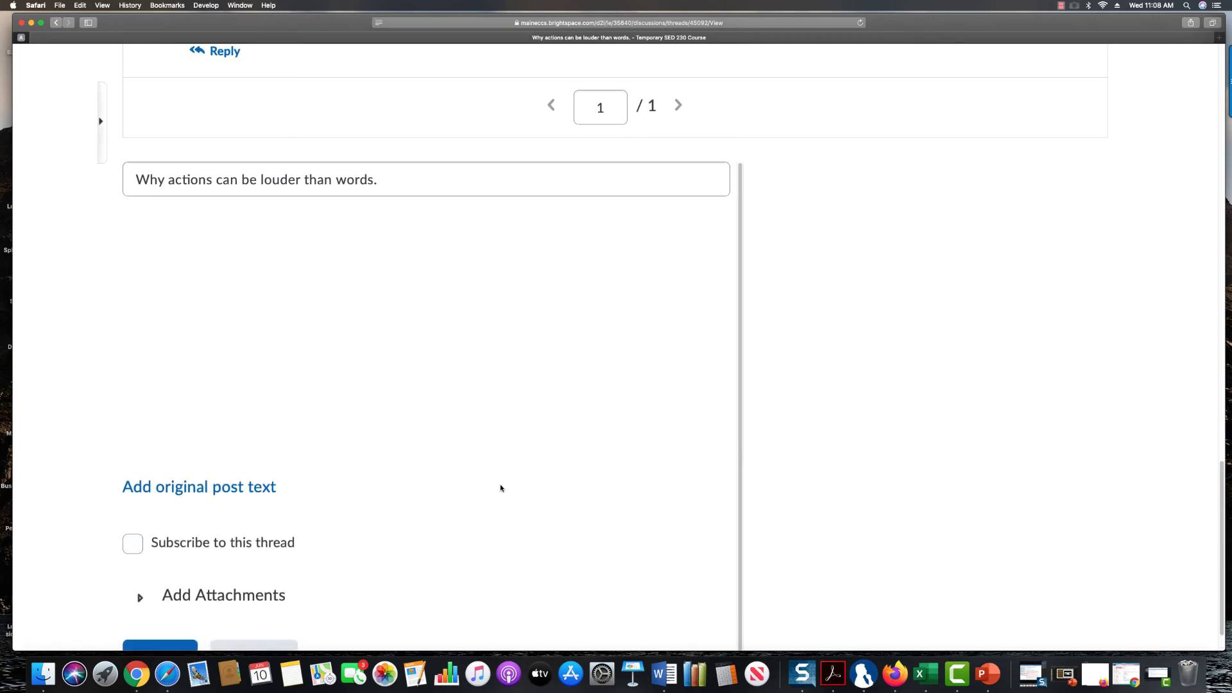
pyautogui.write('He')
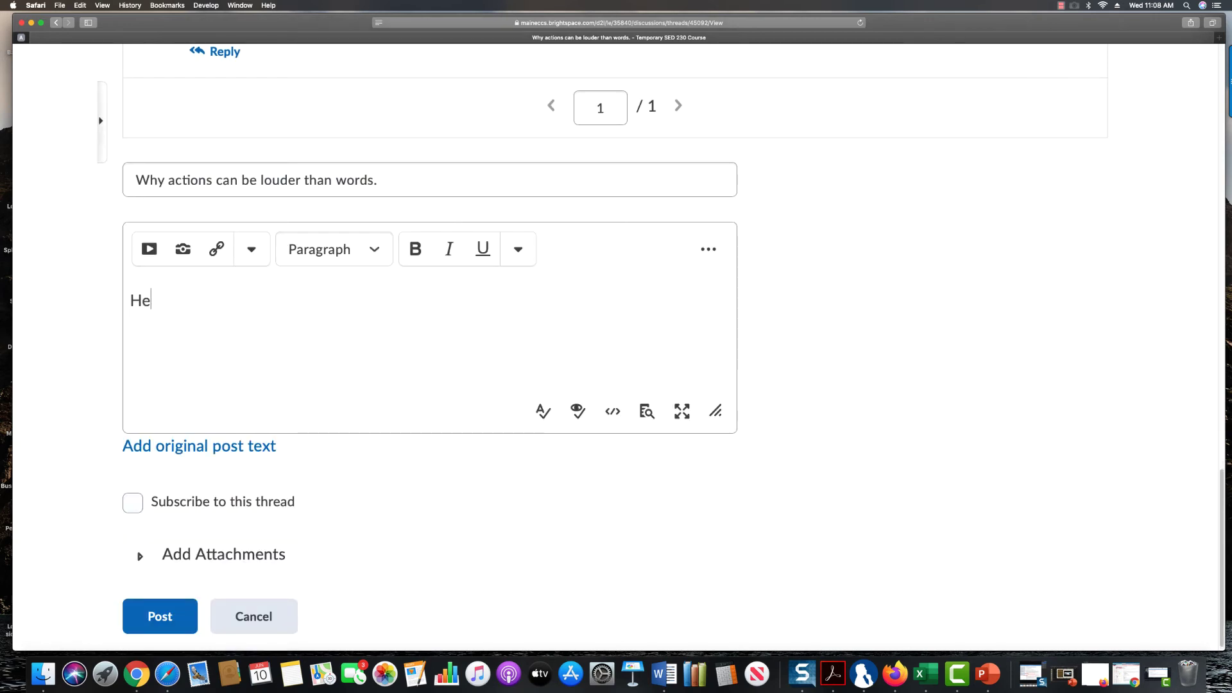
pyautogui.write('re I am replying to your post.')
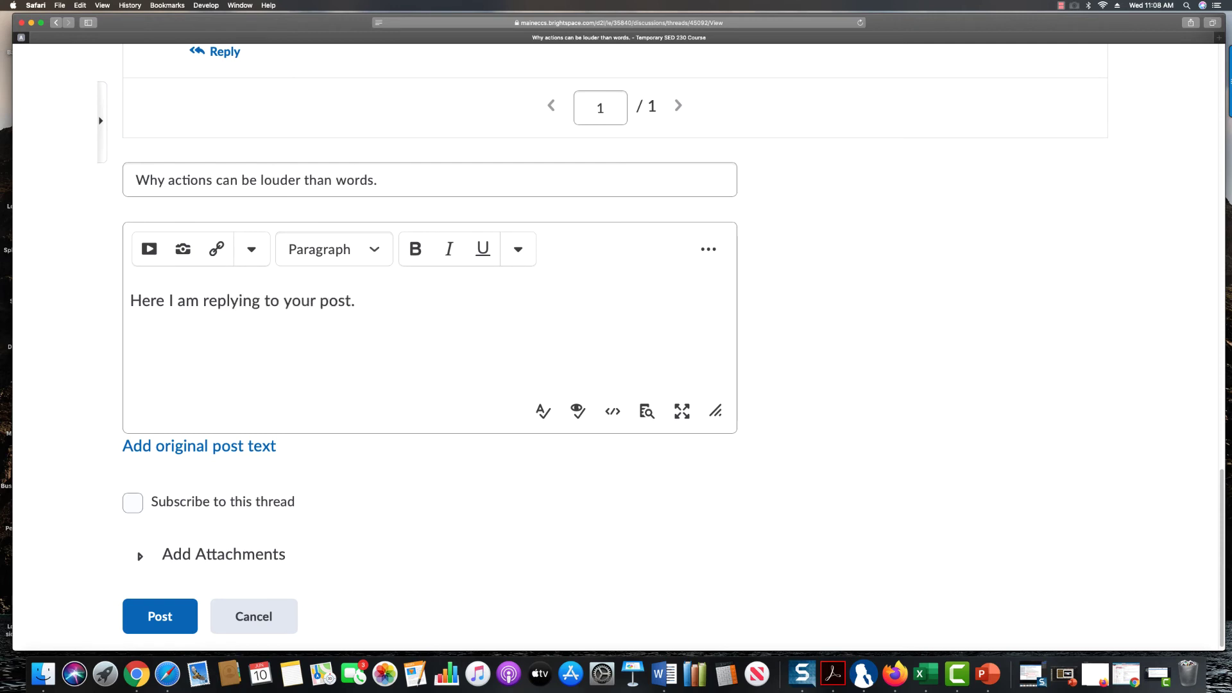
pyautogui.click(160, 616)
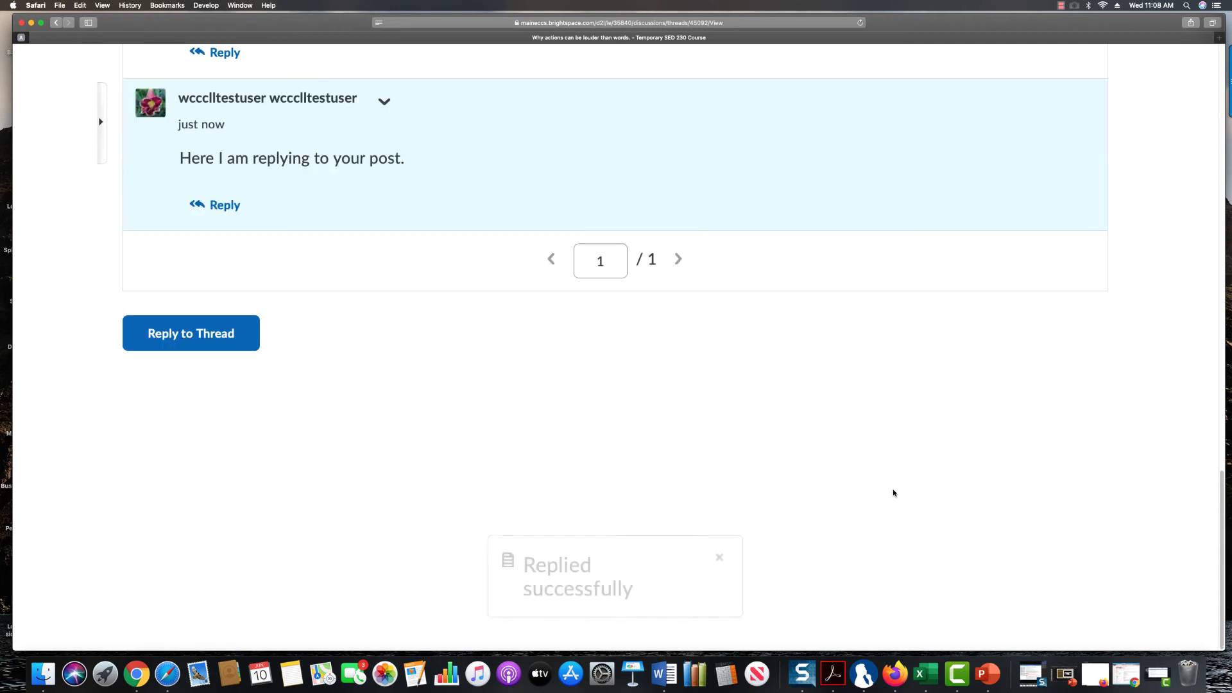
# Look over the original post and all replies in the thread, including the newly posted one
pyautogui.scroll(10, 823, 459)
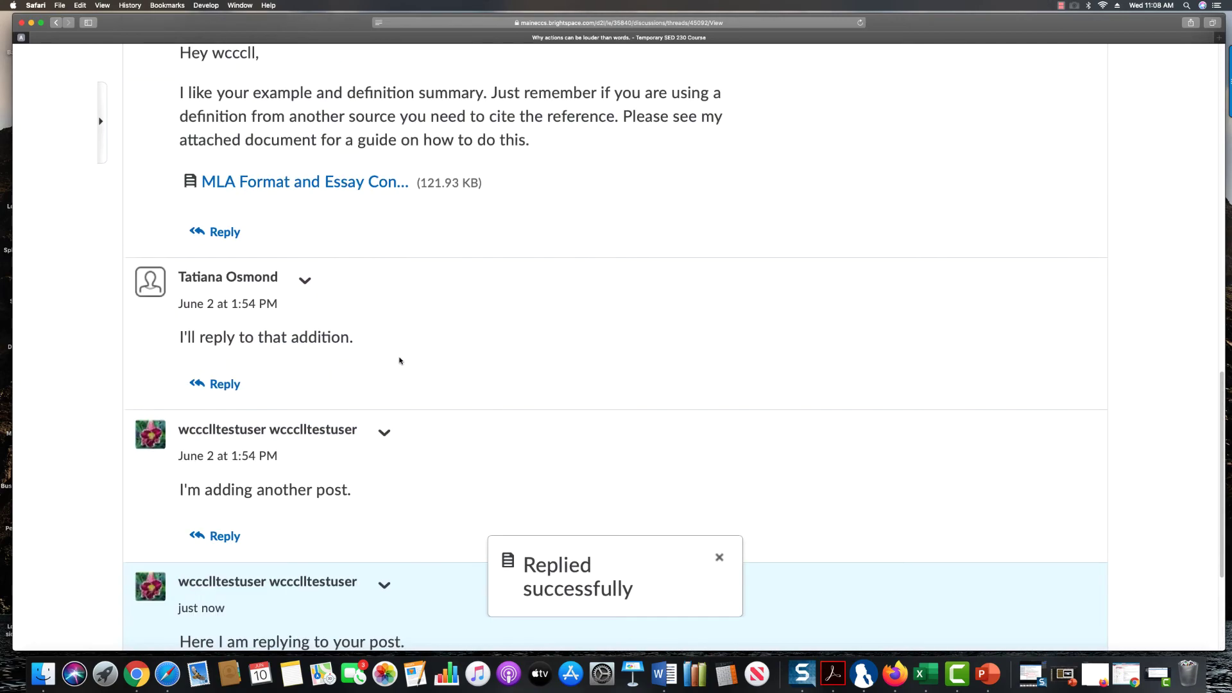
pyautogui.scroll(8, 418, 357)
pyautogui.scroll(-15, 362, 430)
pyautogui.scroll(15, 386, 500)
pyautogui.scroll(-5, 453, 493)
pyautogui.scroll(-3, 453, 492)
pyautogui.scroll(6, 454, 494)
# Post a new thread in Module 6 Discussion with subject "Here is my reply to this discussion" and text "Here is my reply."
pyautogui.click(285, 96)
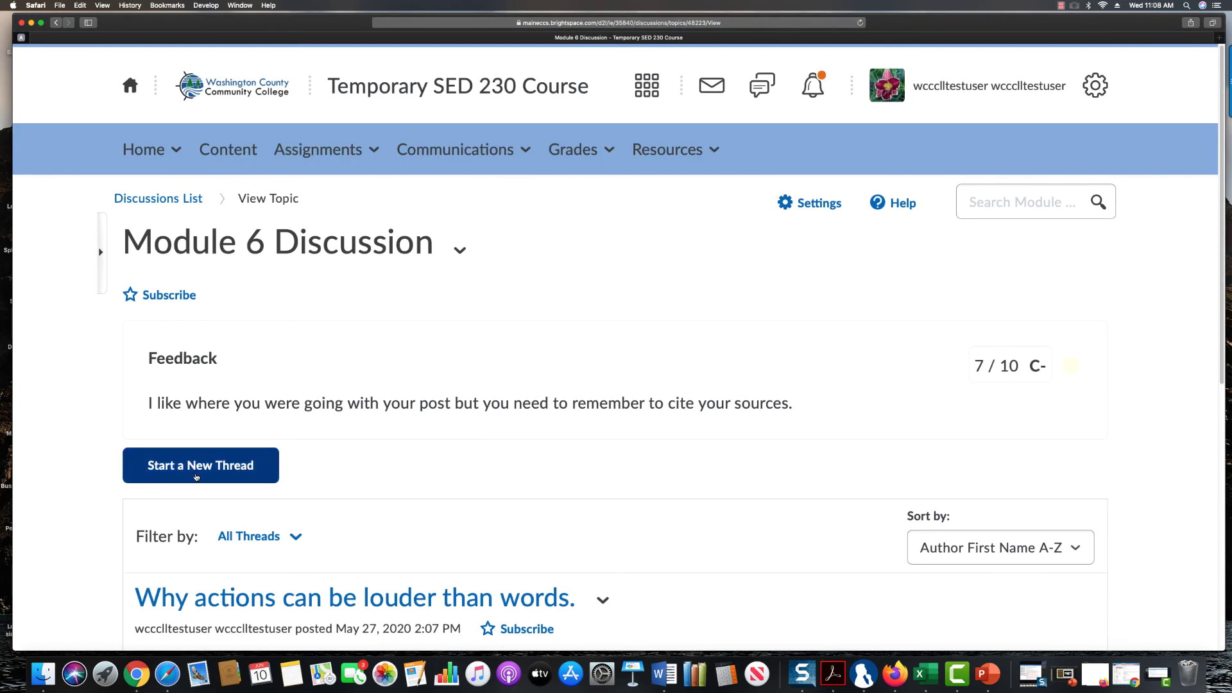
pyautogui.click(197, 467)
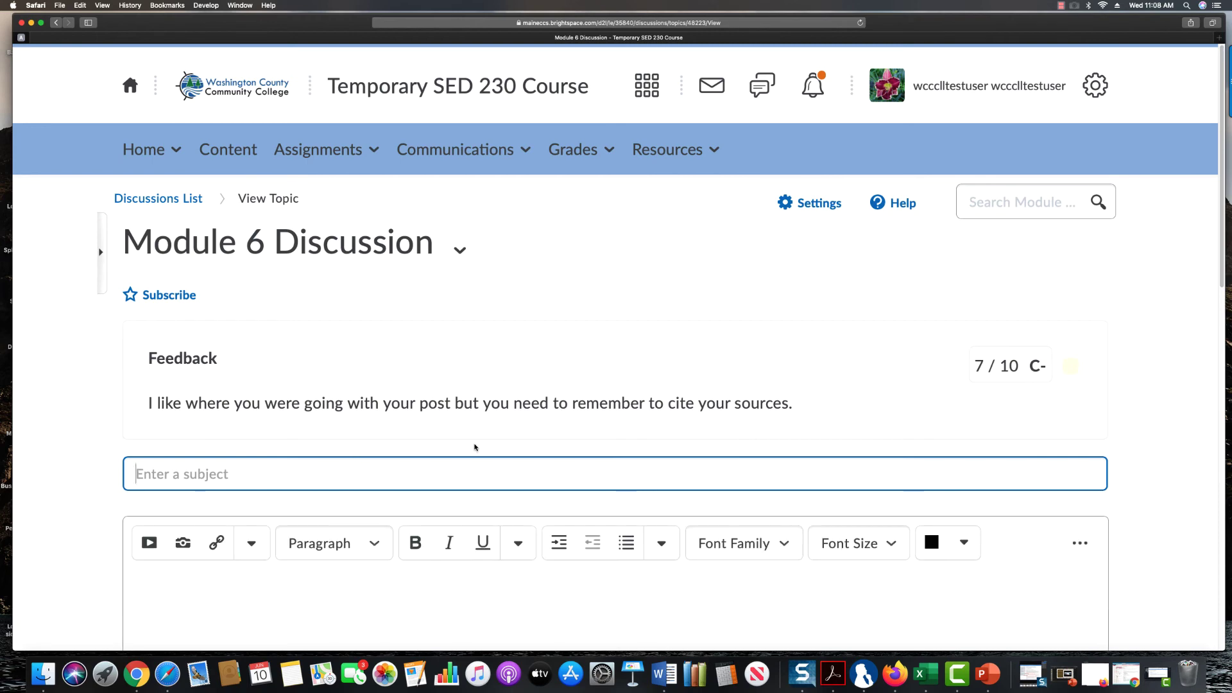
pyautogui.write('Here is ')
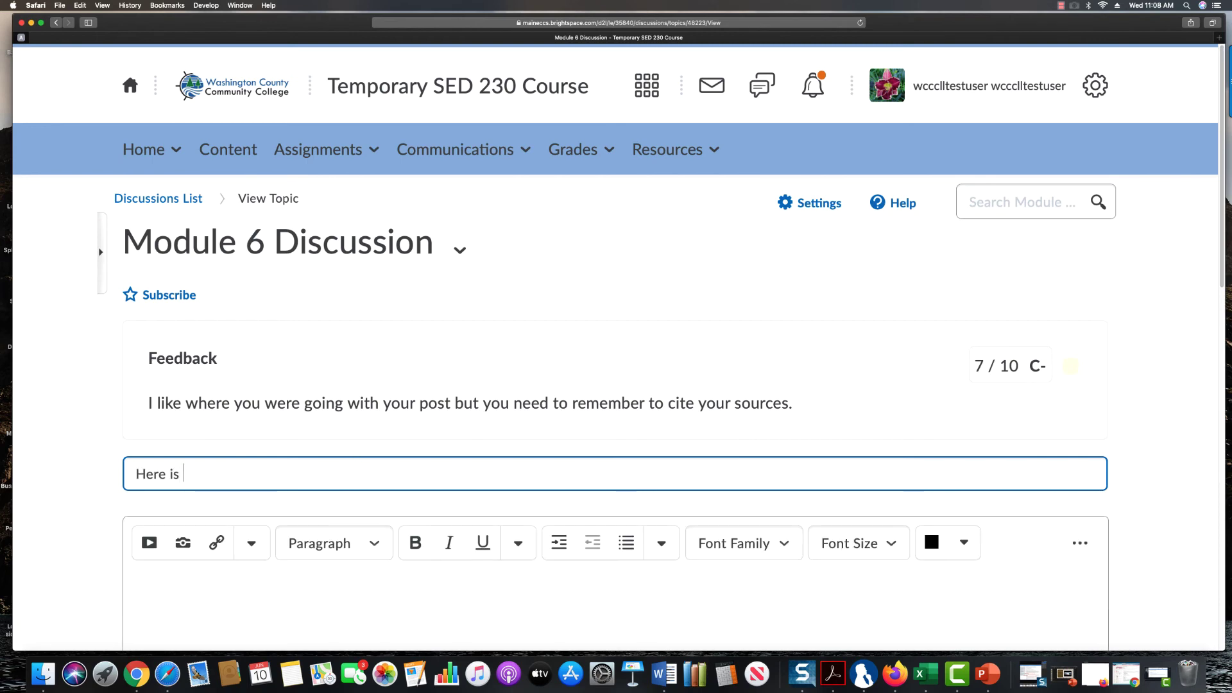
pyautogui.write('my reply to this discussion')
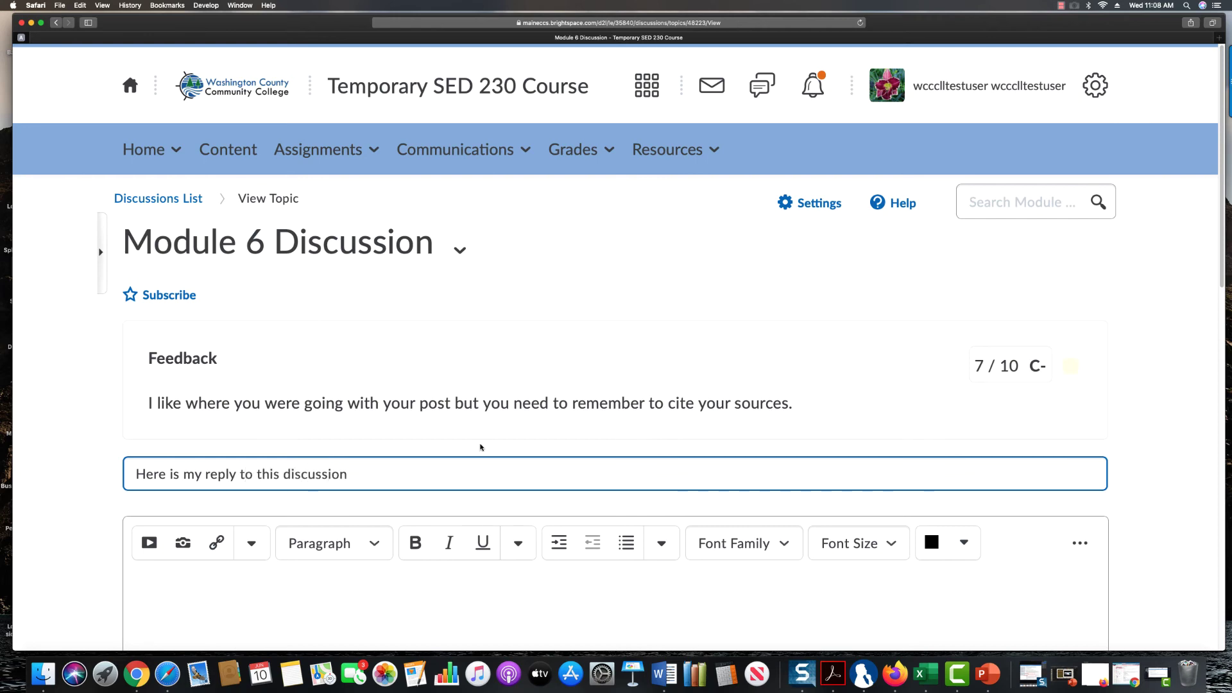
pyautogui.click(345, 618)
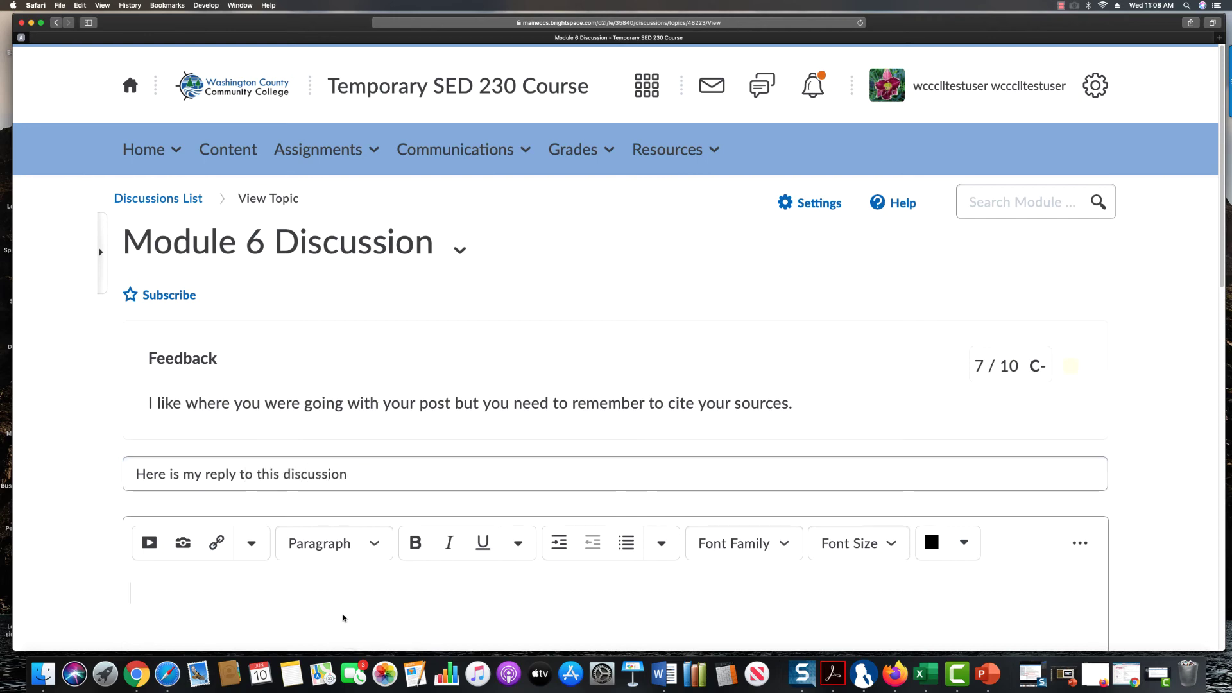
pyautogui.write('Here is my reply.')
pyautogui.scroll(-5, 410, 578)
pyautogui.click(163, 587)
# Look over the topic's thread list and open the "Here is my reply to this discussion" thread
pyautogui.scroll(-1, 735, 524)
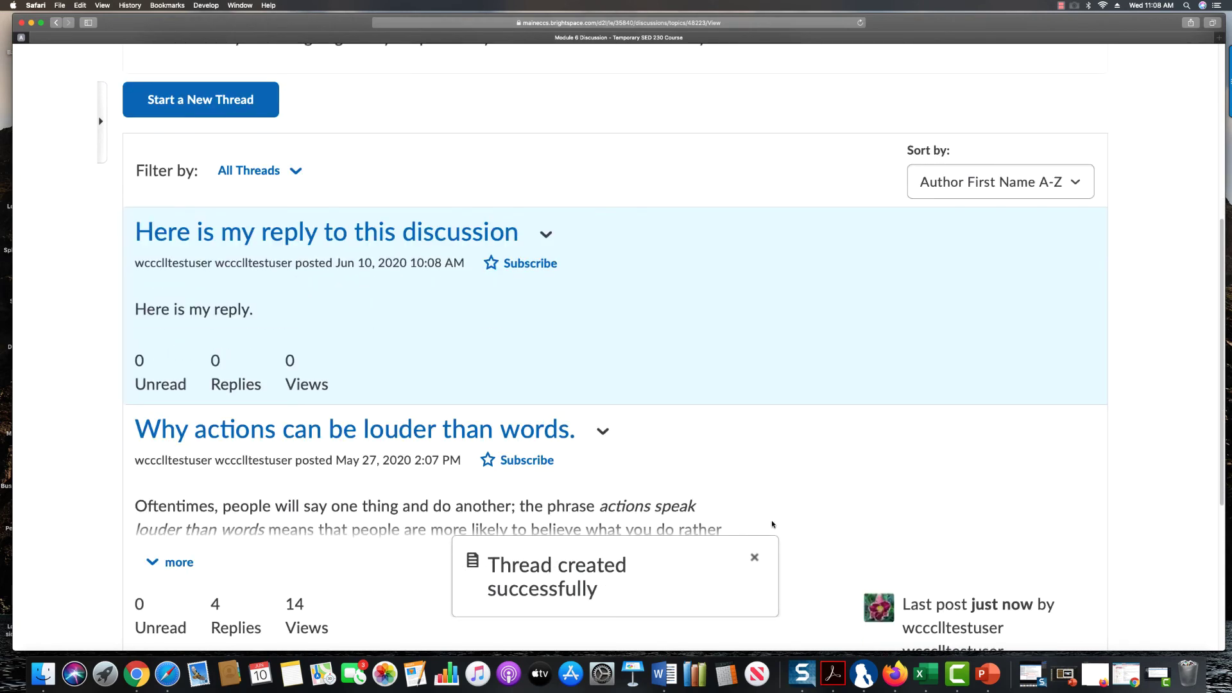
pyautogui.scroll(5, 399, 421)
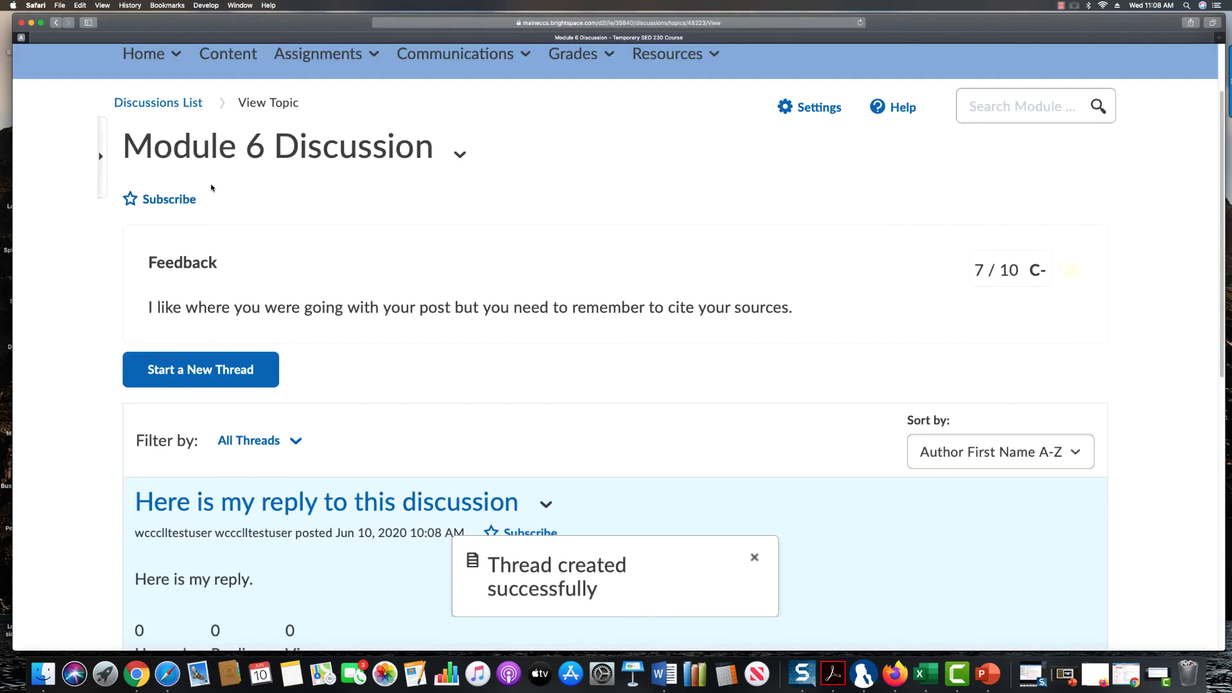
pyautogui.scroll(-1, 449, 475)
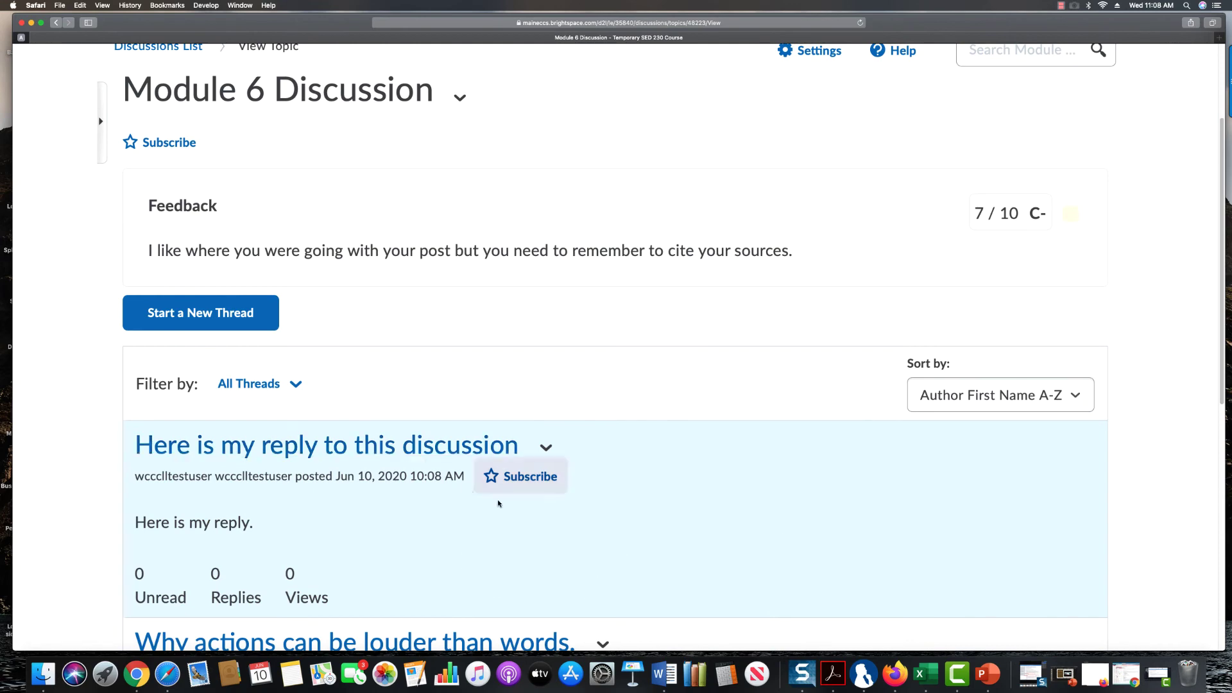
pyautogui.scroll(-1, 481, 506)
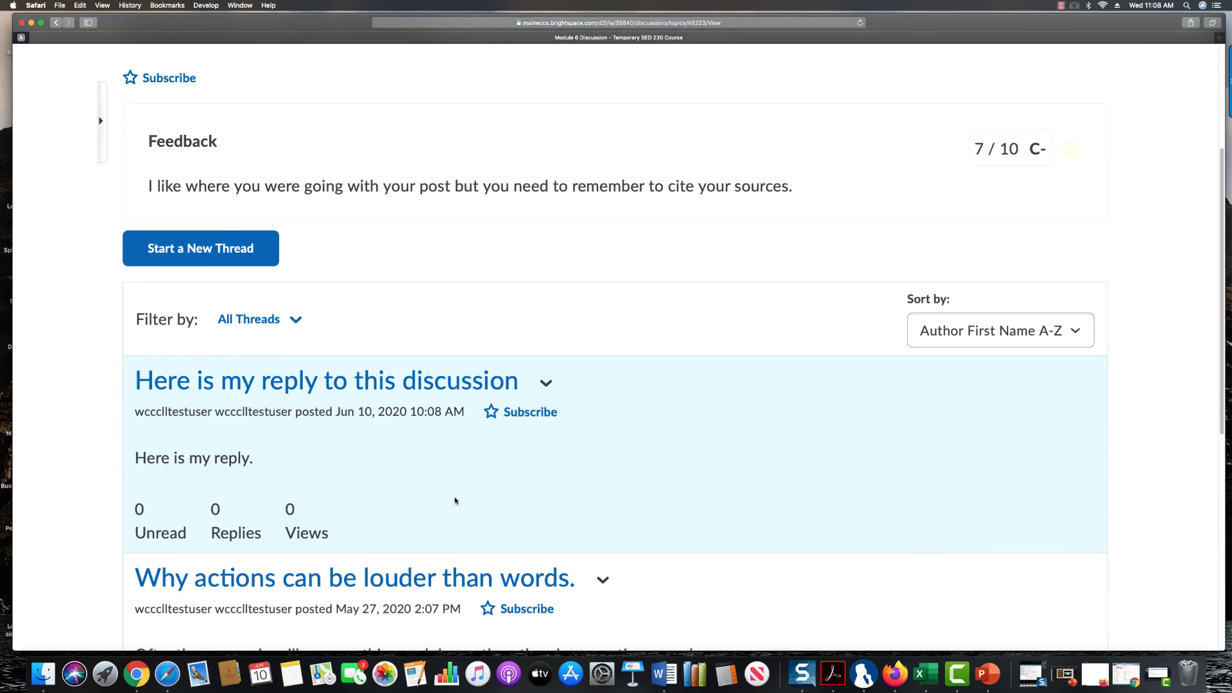
pyautogui.click(428, 385)
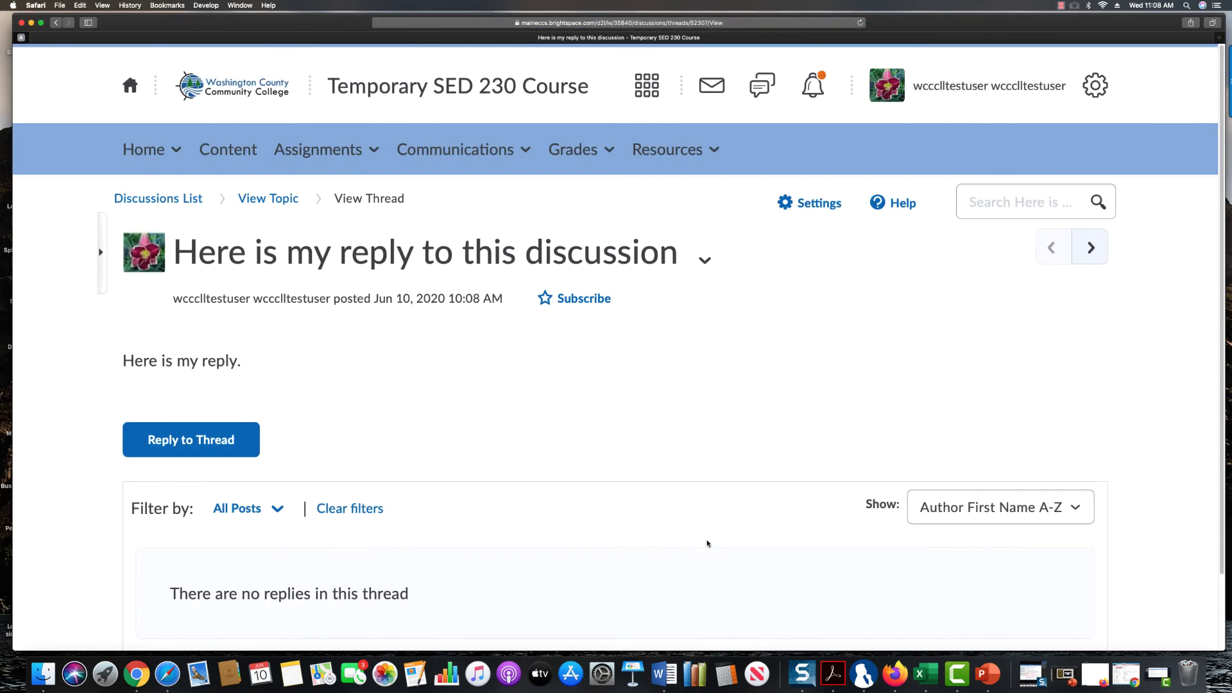
# Return from the thread to the Module 6 Discussion topic and look over its feedback and thread list
pyautogui.scroll(-2, 708, 542)
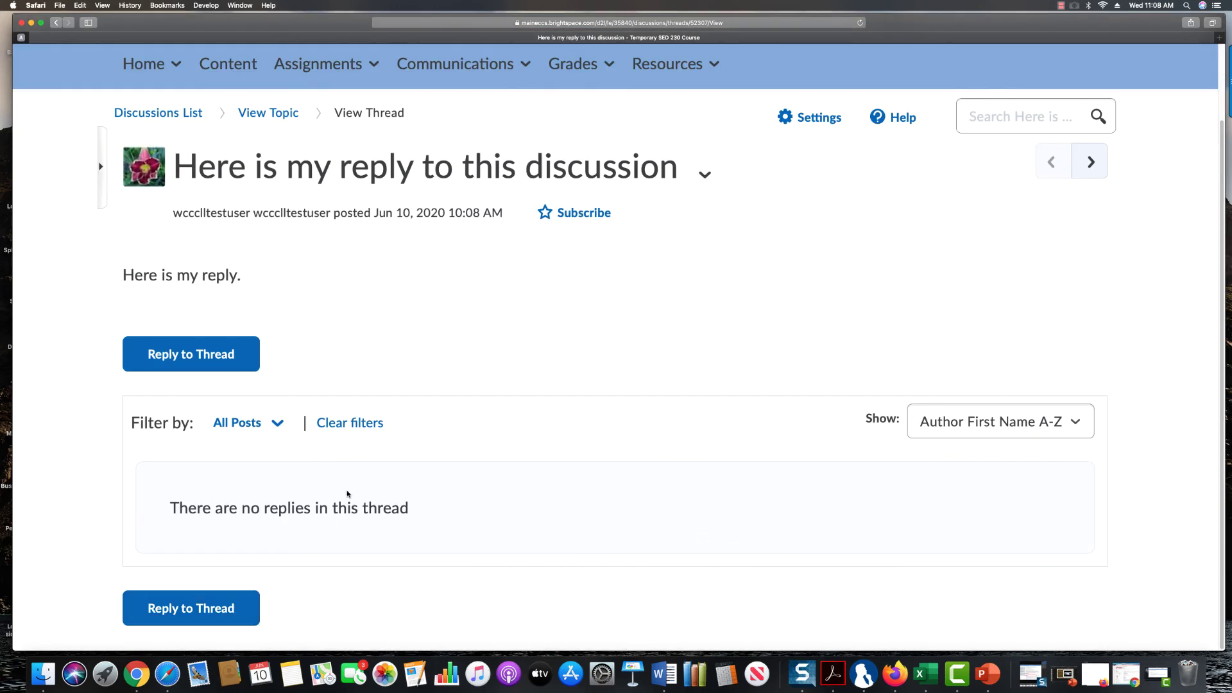
pyautogui.scroll(1, 509, 598)
pyautogui.scroll(2, 509, 599)
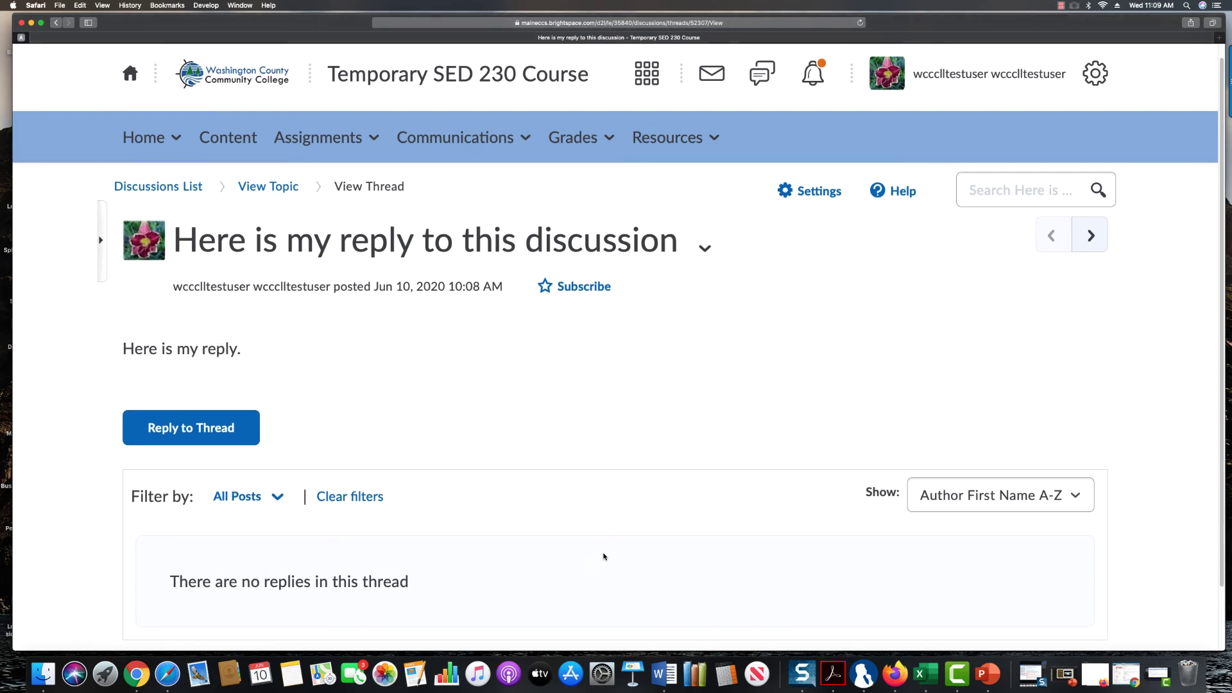
pyautogui.click(251, 189)
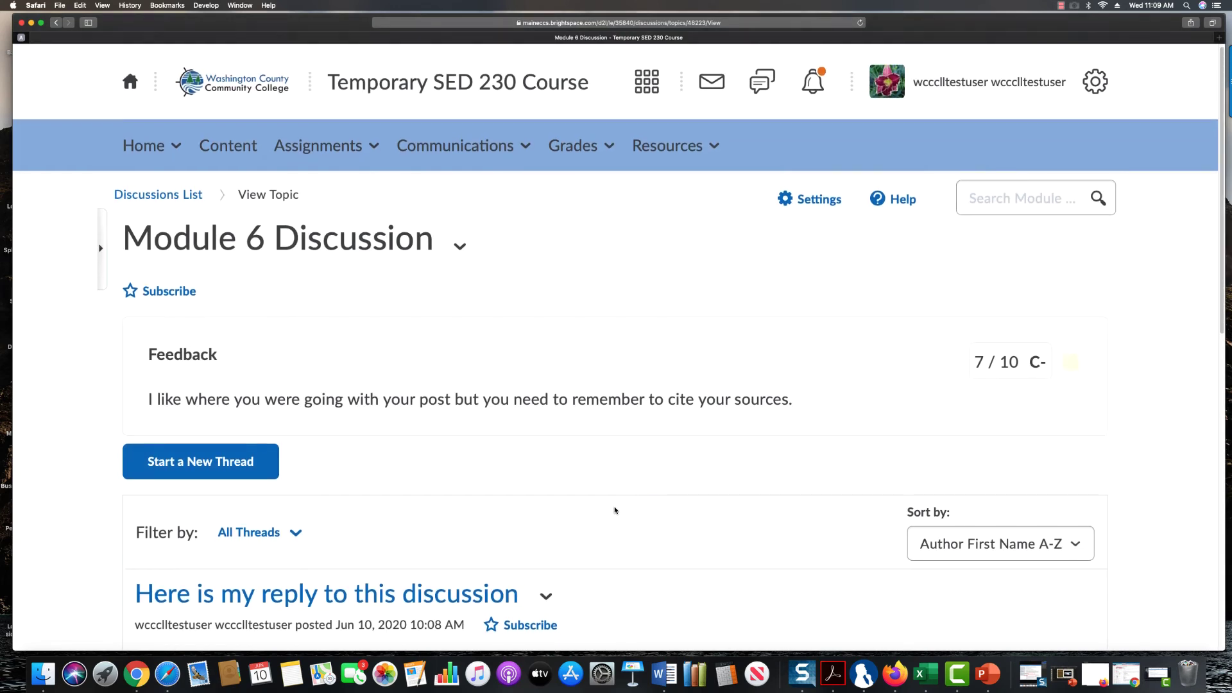
pyautogui.scroll(-3, 615, 510)
pyautogui.scroll(-1, 615, 512)
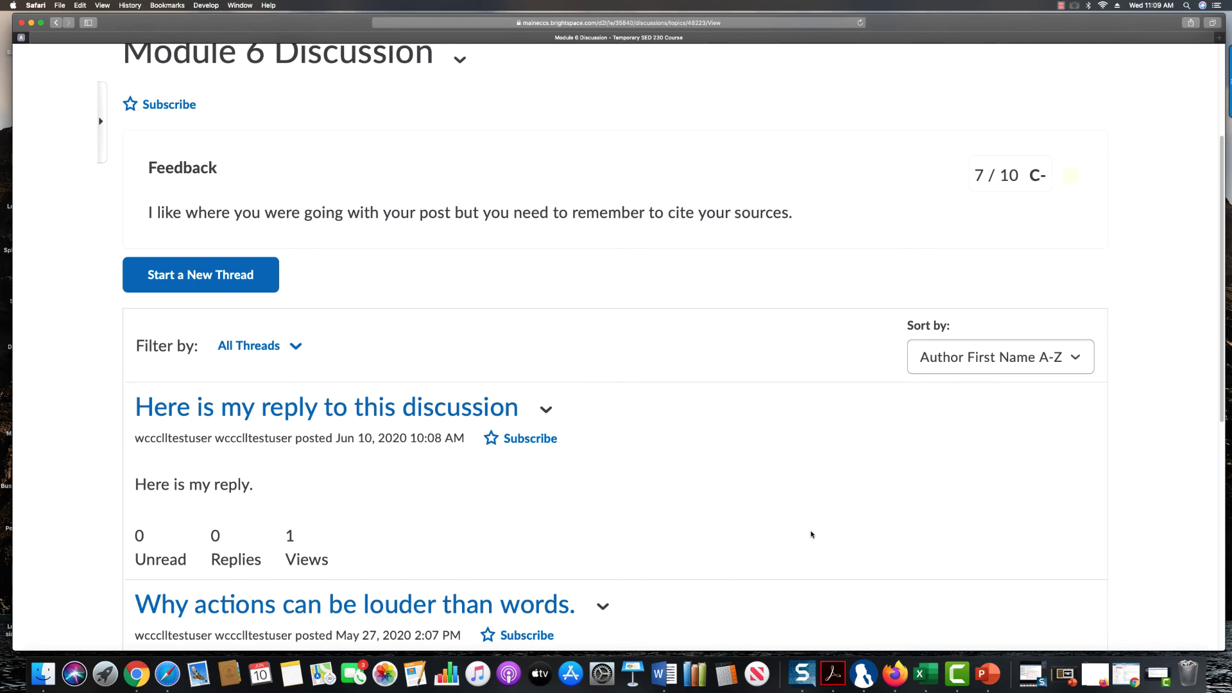
pyautogui.scroll(-4, 812, 535)
pyautogui.scroll(8, 812, 531)
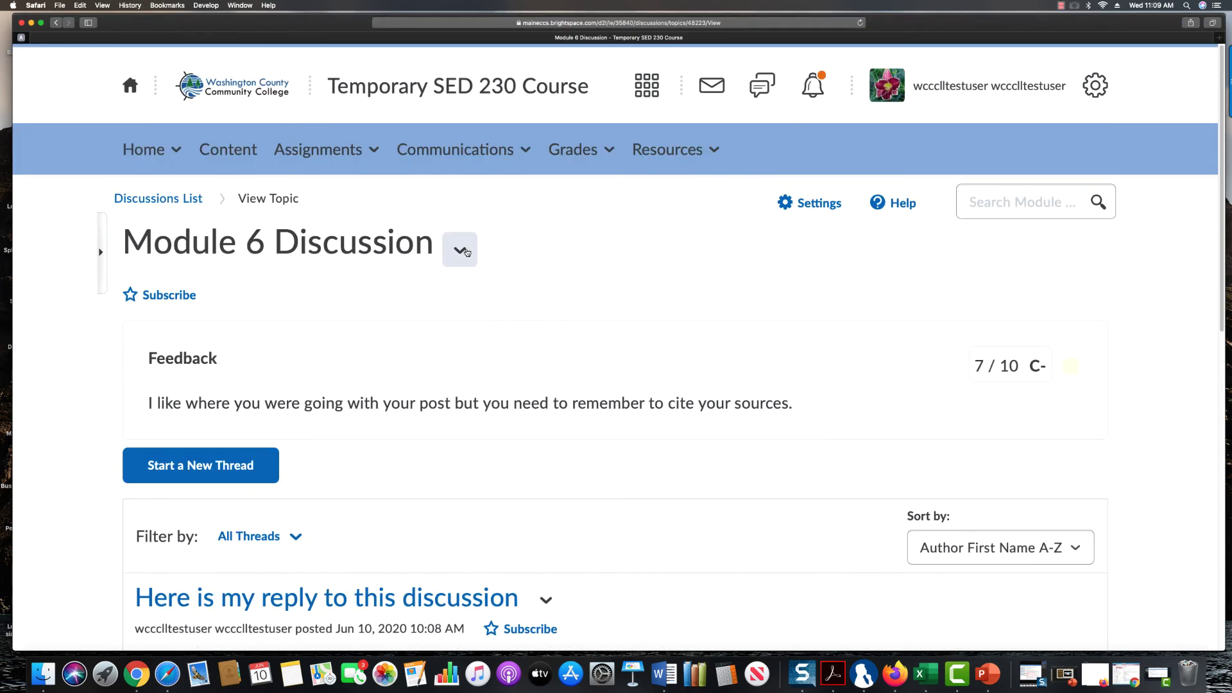
# Switch the Module 6 Discussion topic to grid view and look through the listed posts
pyautogui.click(461, 250)
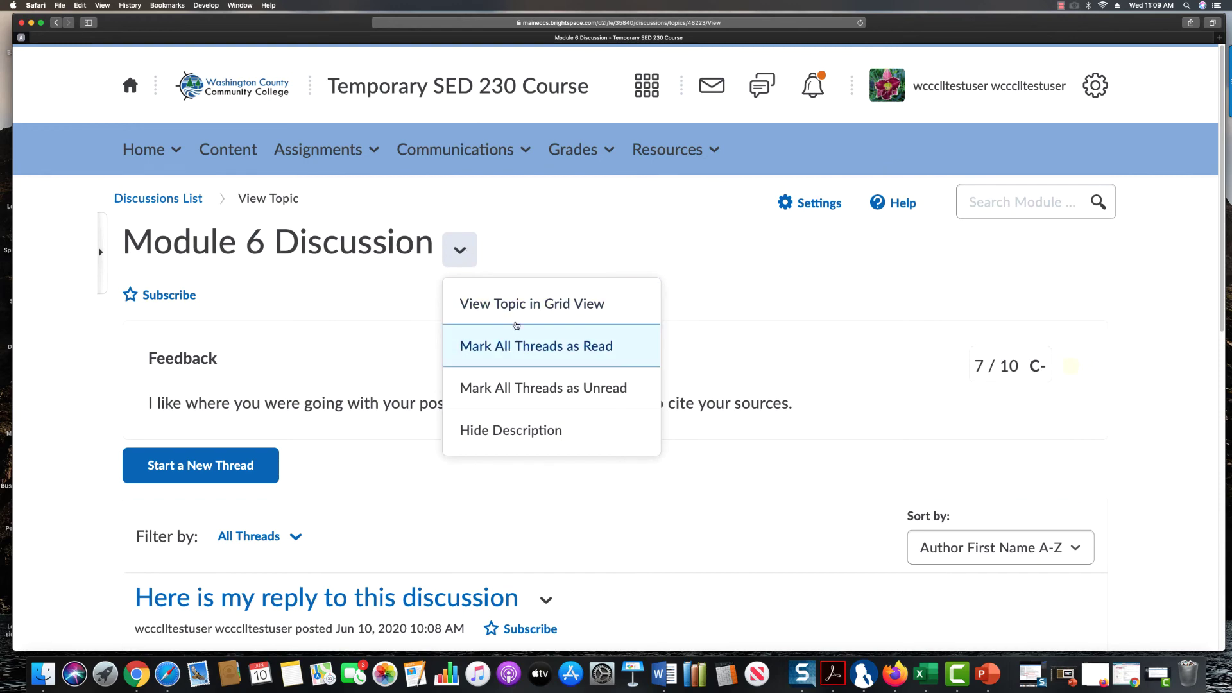
pyautogui.click(518, 310)
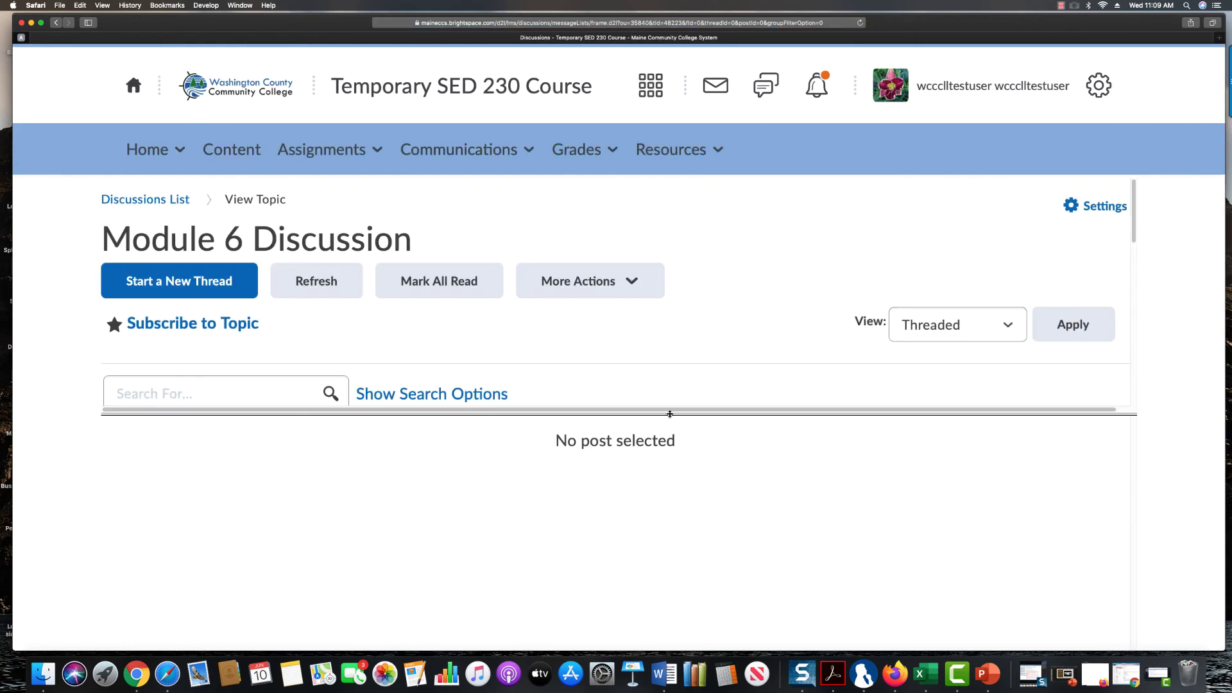
pyautogui.scroll(-5, 650, 473)
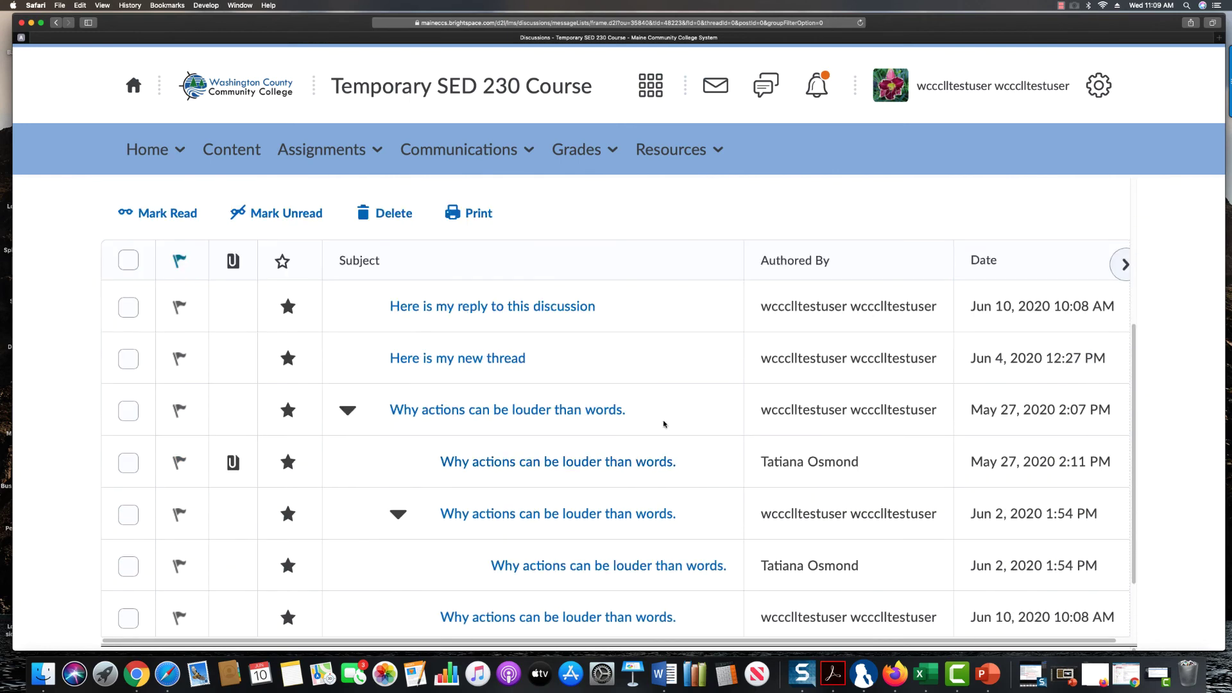
pyautogui.scroll(3, 568, 379)
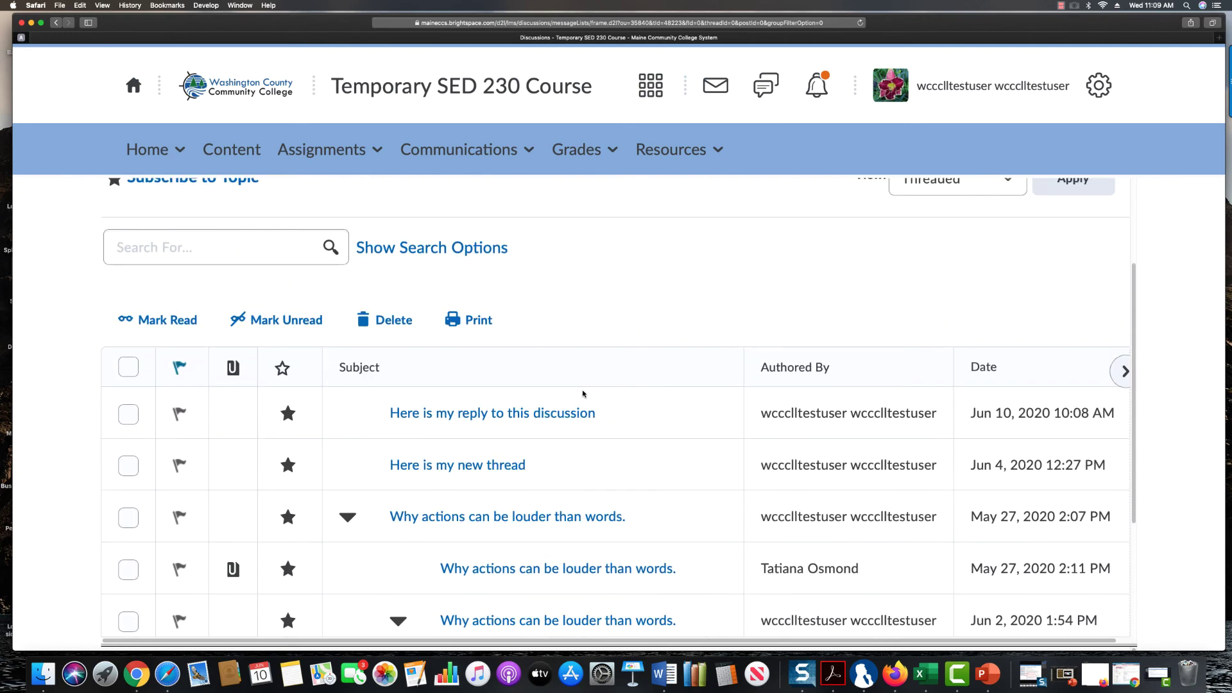
pyautogui.scroll(1, 664, 552)
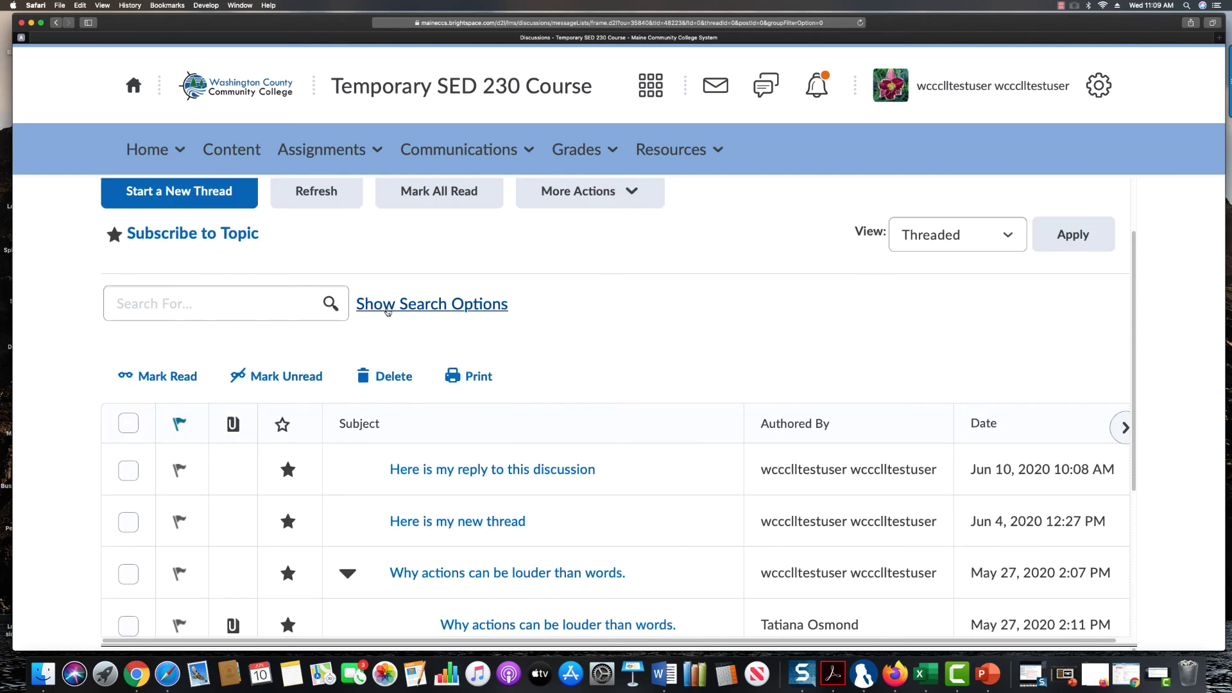
# Search the topic's posts by First Name only, excluding subject and post body, for a participant's first name
pyautogui.click(445, 306)
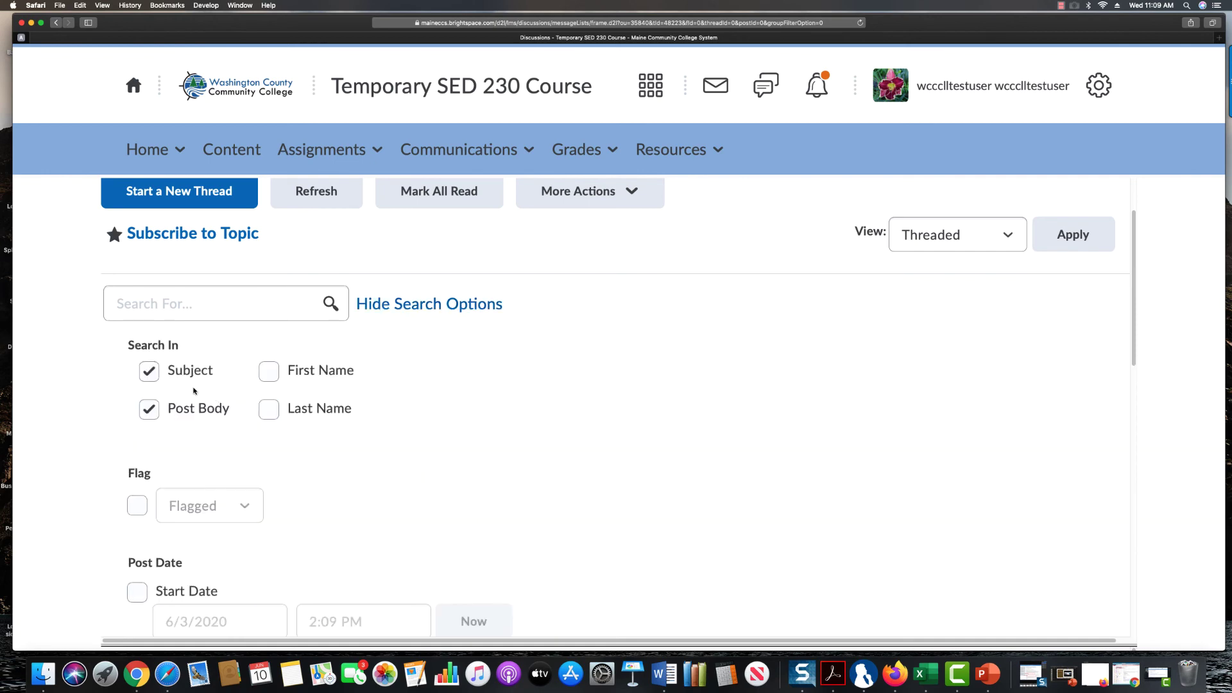
pyautogui.click(149, 372)
pyautogui.click(149, 410)
pyautogui.click(270, 372)
pyautogui.click(220, 311)
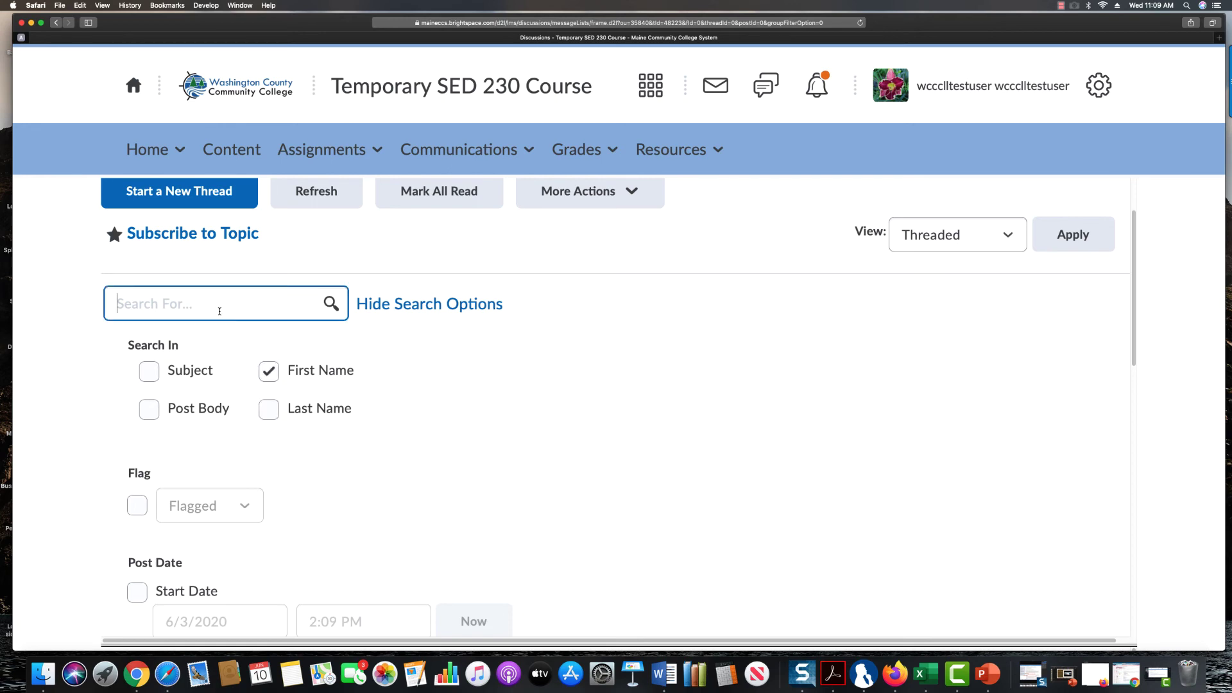
pyautogui.write('Tatiana')
# Examine the posts matching the name search and review the flag, post date and post status search options
pyautogui.scroll(3, 558, 398)
pyautogui.scroll(-5, 584, 413)
pyautogui.scroll(-6, 711, 419)
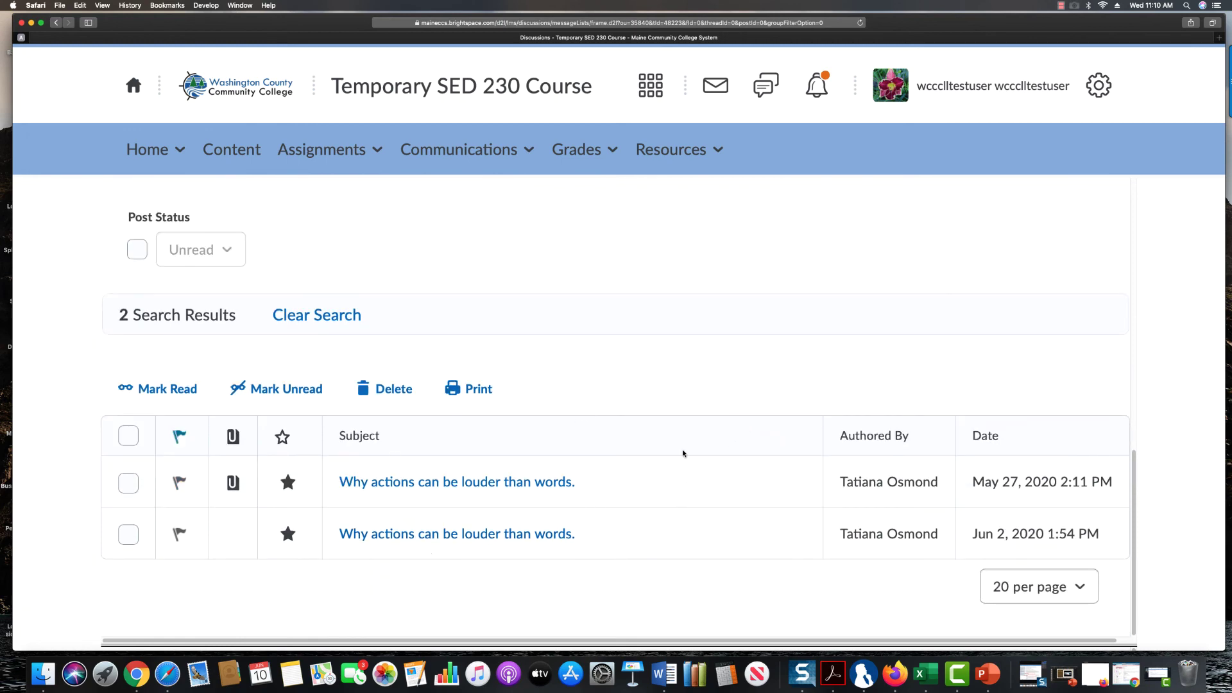
pyautogui.scroll(3, 682, 454)
pyautogui.scroll(-3, 682, 457)
pyautogui.scroll(5, 733, 511)
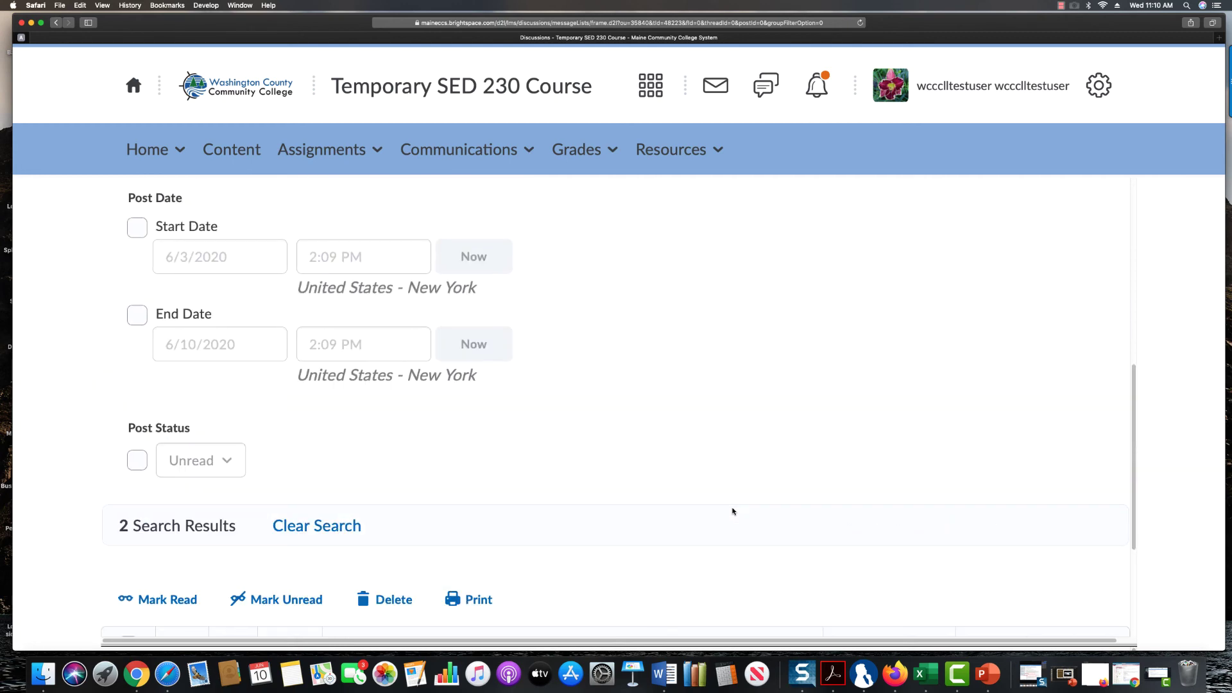
pyautogui.scroll(10, 732, 511)
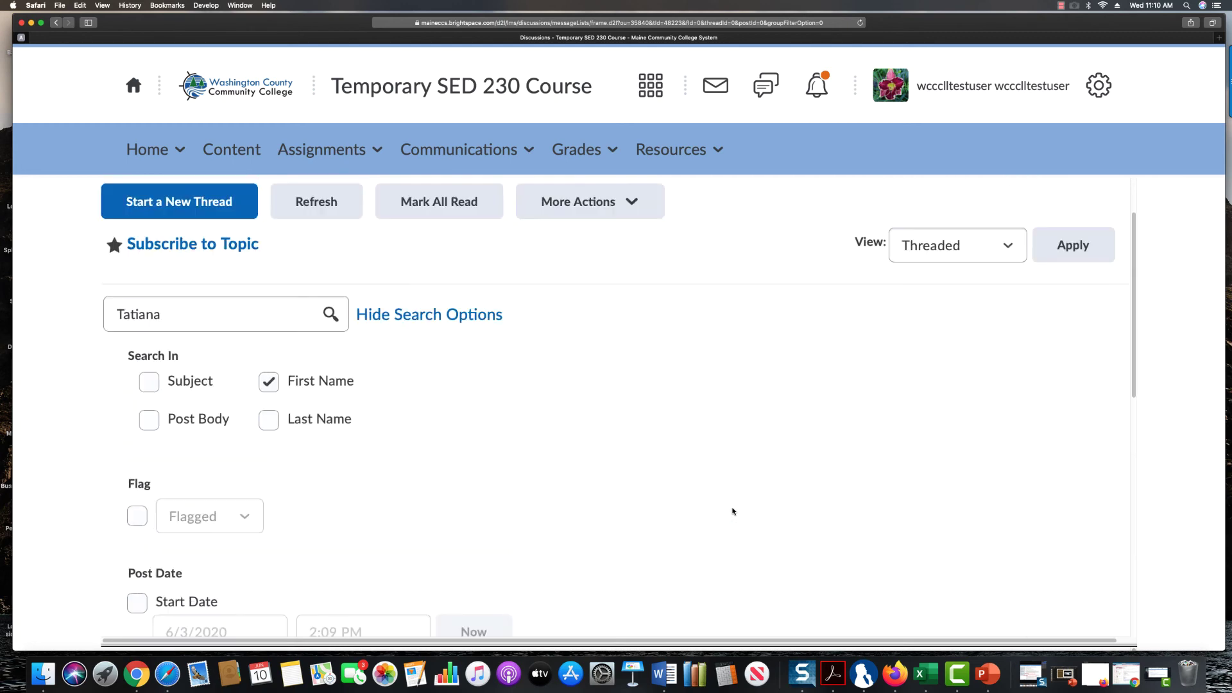
pyautogui.scroll(1, 733, 512)
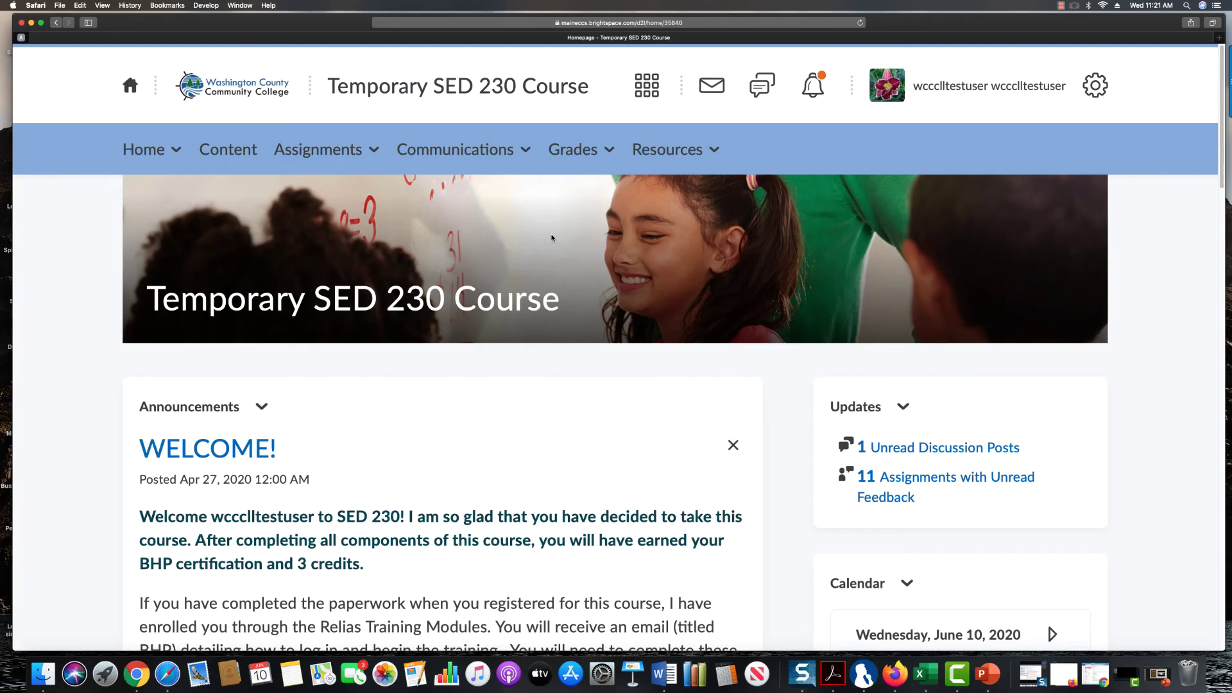
# Open the course's Awards page and look over the earned badges
pyautogui.click(609, 153)
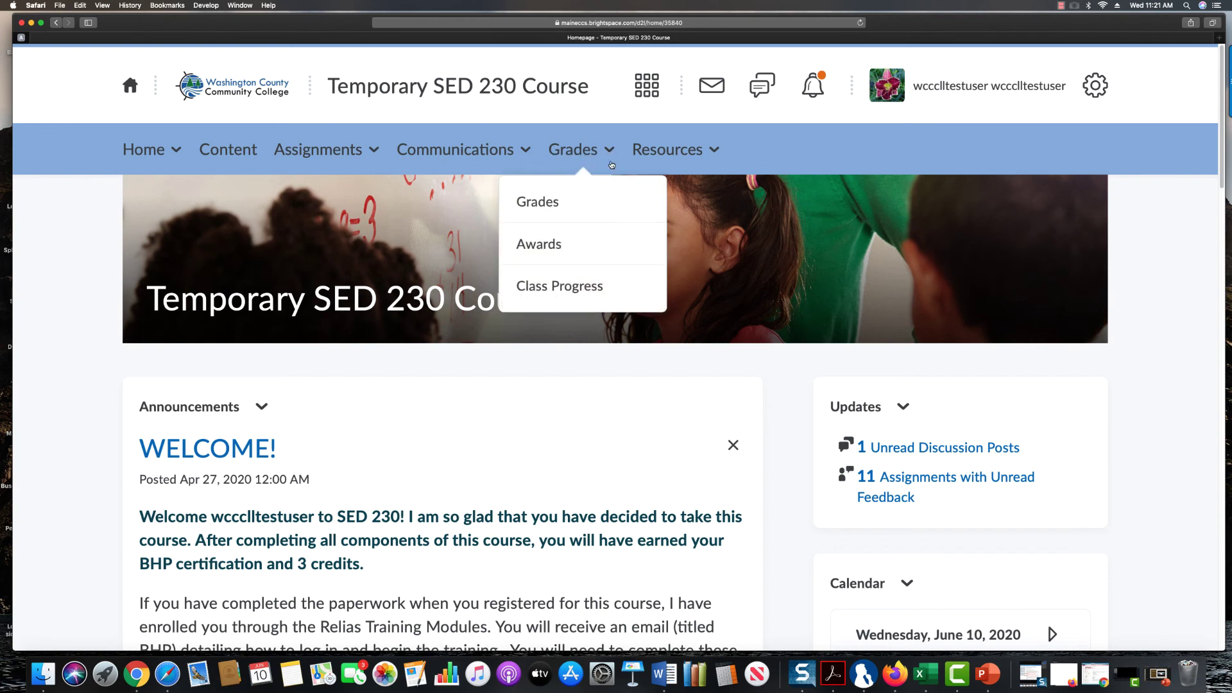
pyautogui.click(557, 250)
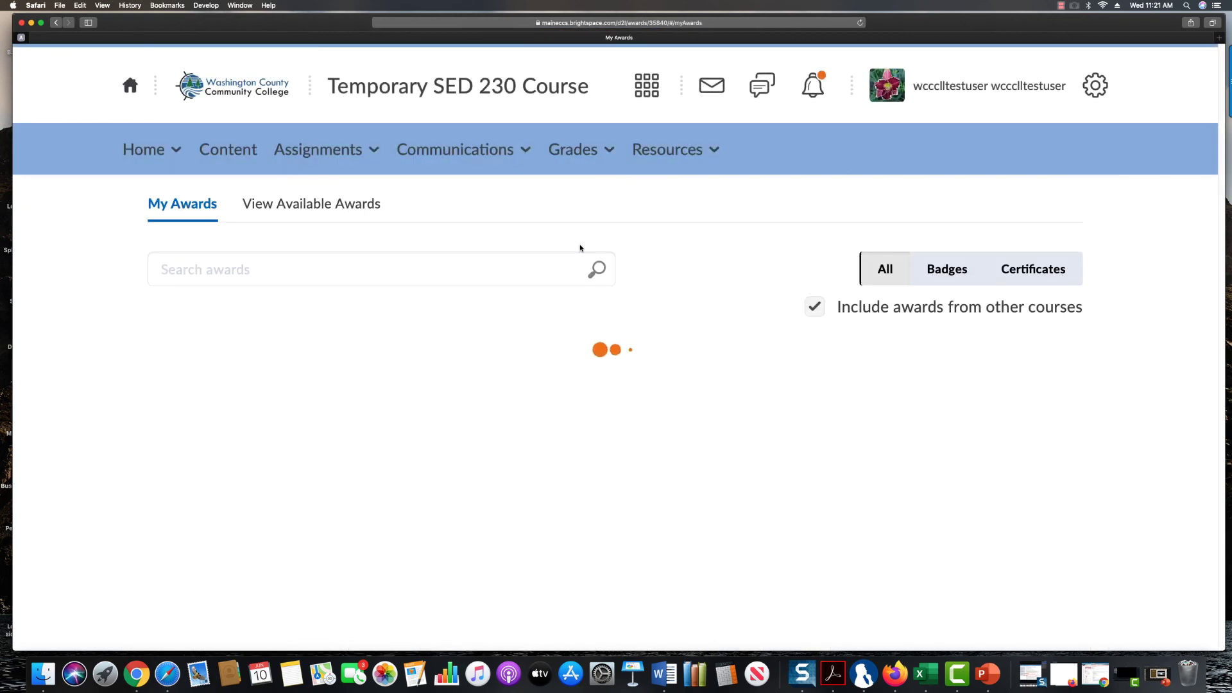
pyautogui.scroll(-1, 687, 470)
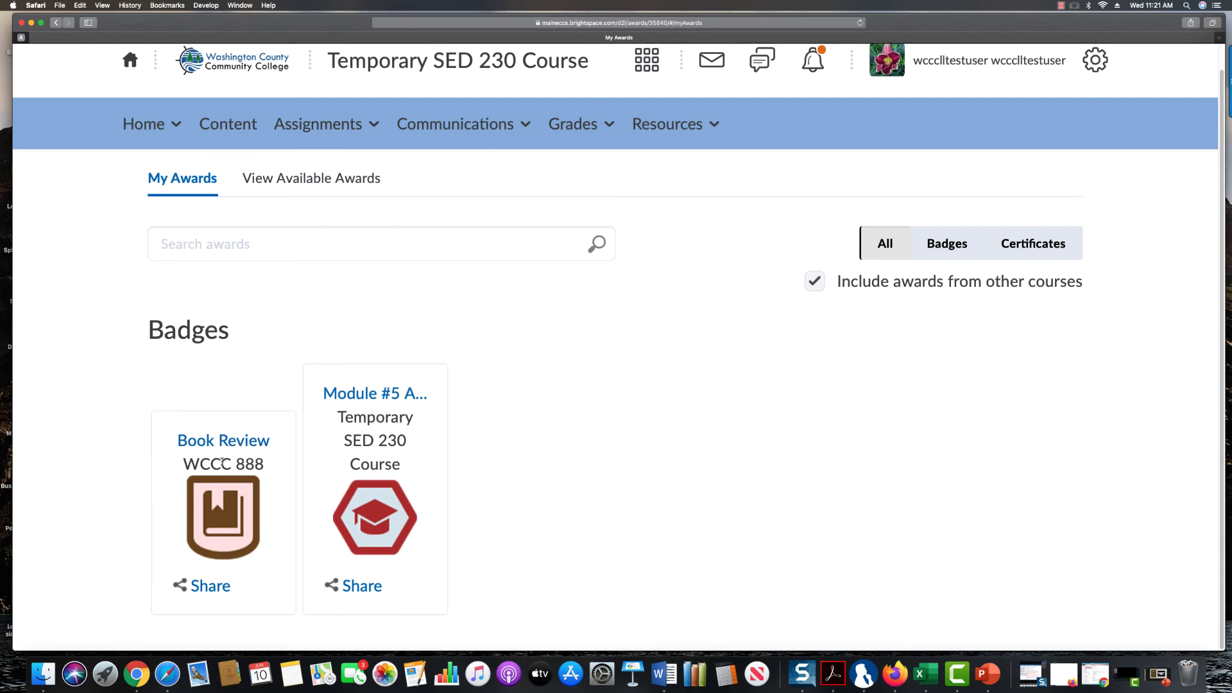
# View and close the Module #5 Award badge details, and show the awards available in the course
pyautogui.click(378, 393)
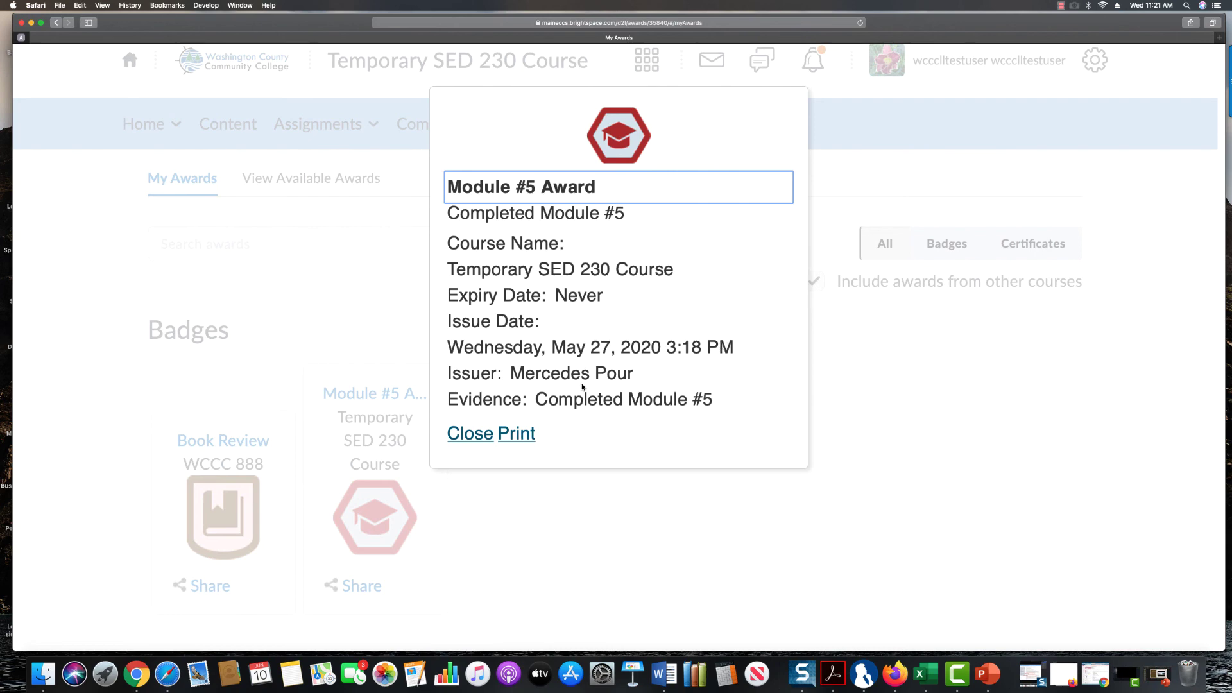
pyautogui.click(471, 434)
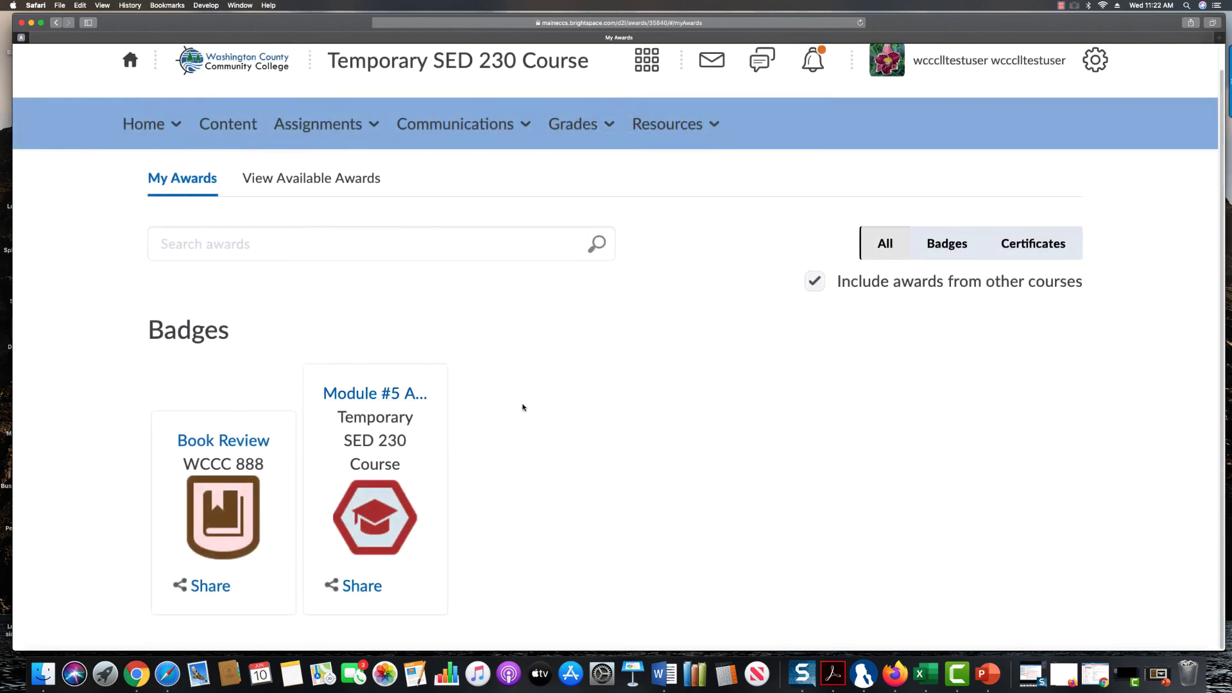
pyautogui.click(340, 197)
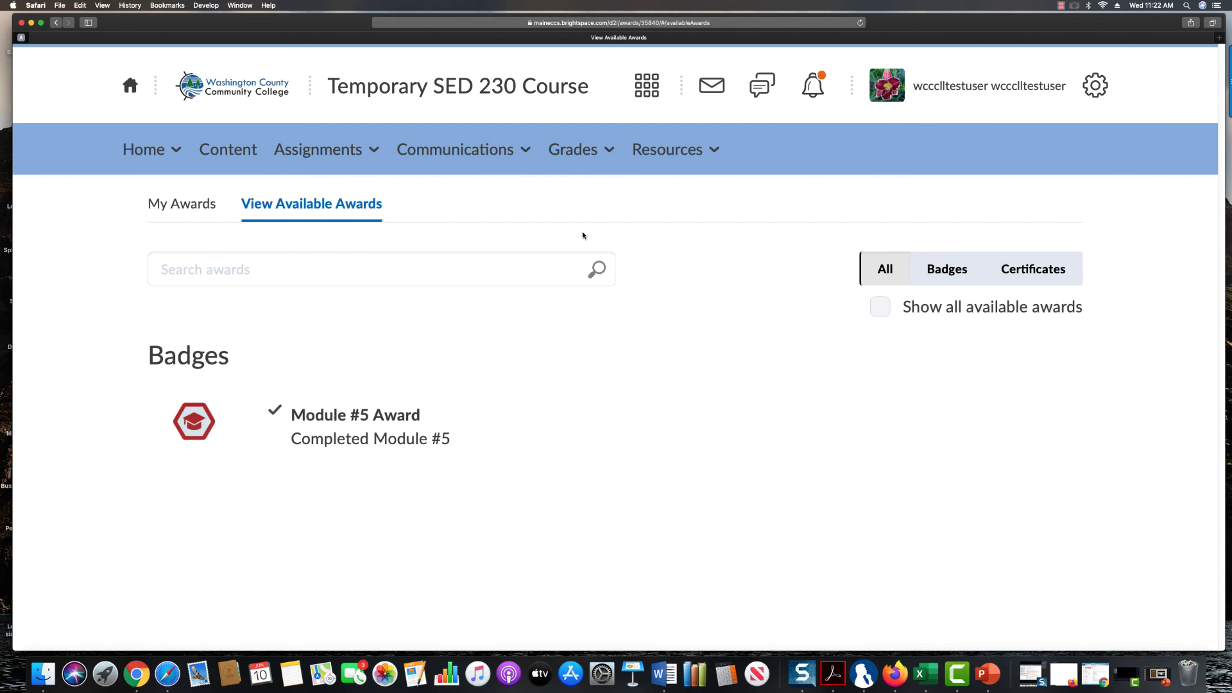
# Open Class Progress for the course and look over the Progress Summary and its list of reports
pyautogui.click(606, 153)
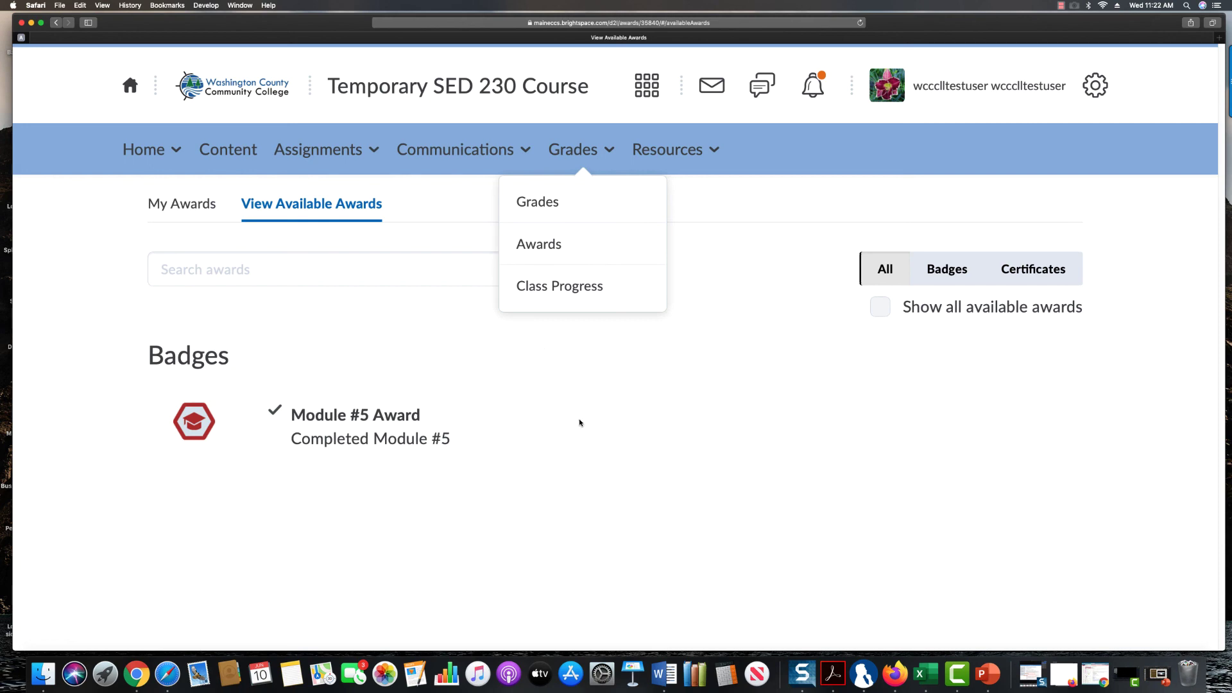
pyautogui.click(532, 290)
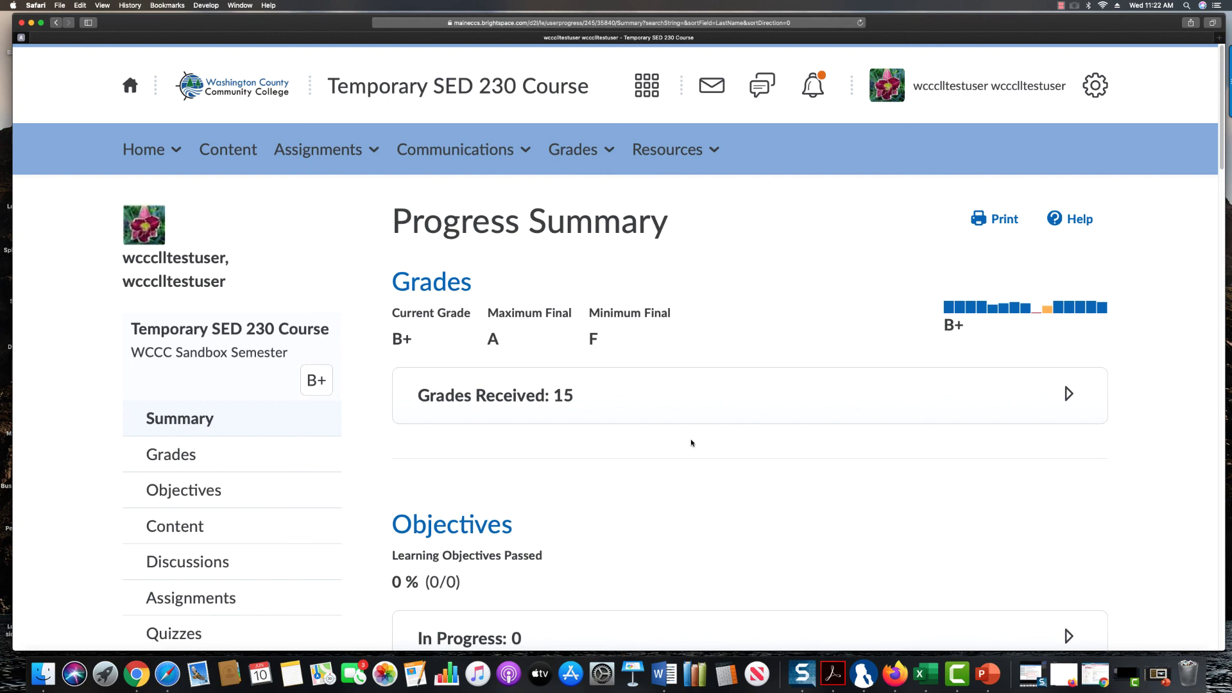
pyautogui.scroll(-5, 698, 453)
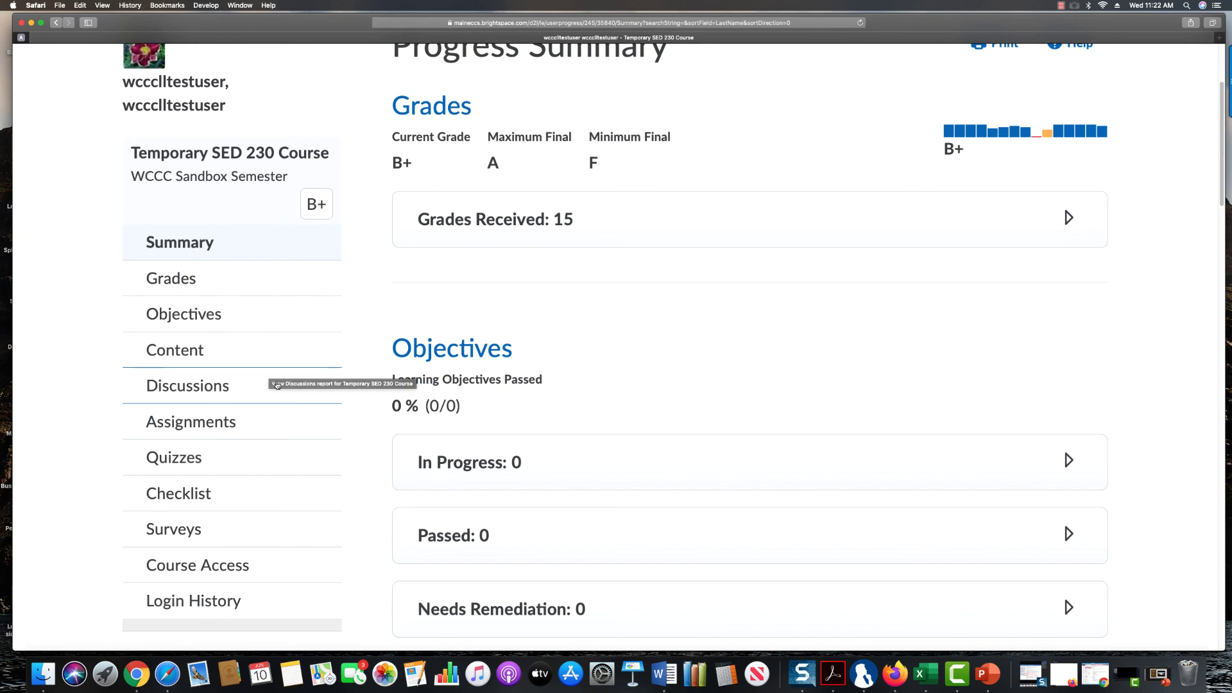
pyautogui.scroll(-1, 289, 398)
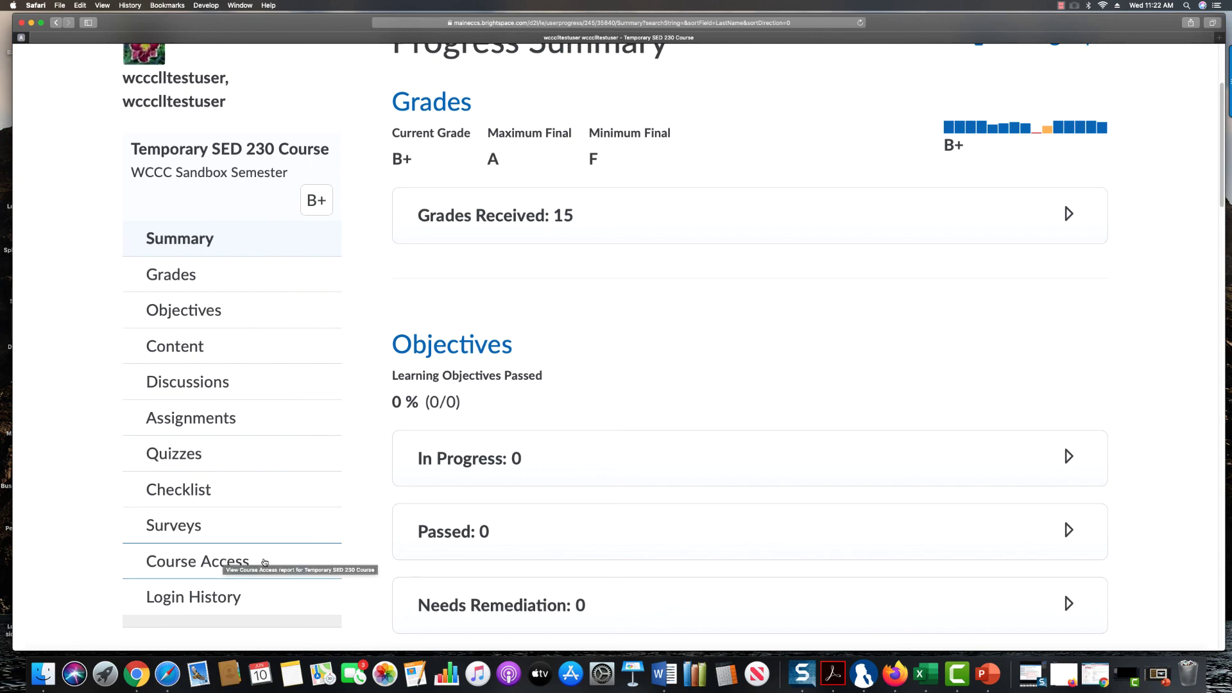
pyautogui.scroll(1, 746, 317)
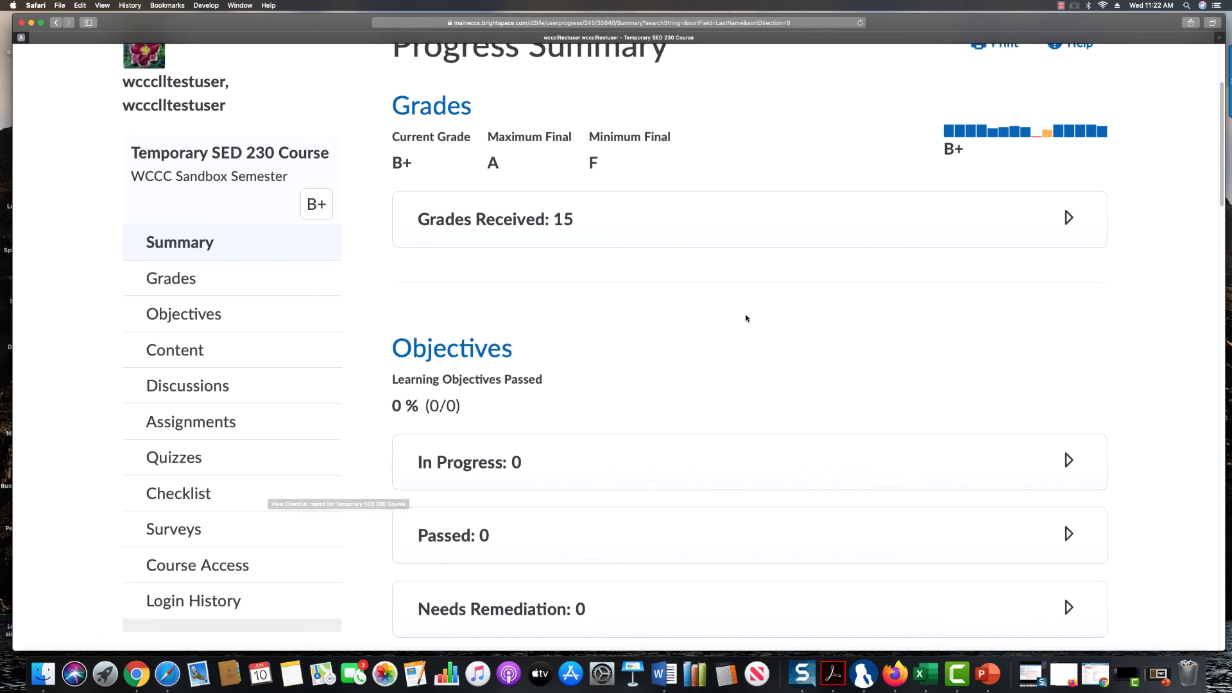
pyautogui.scroll(3, 747, 318)
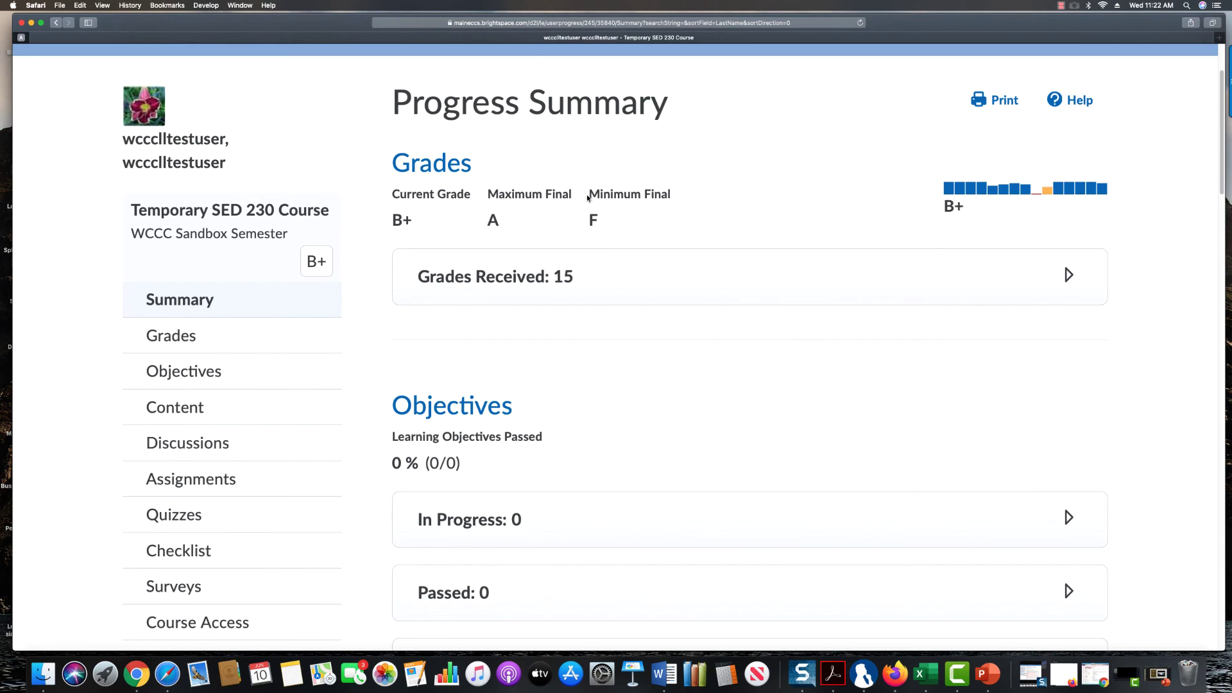
# Check the item scores in the grades chart and look through the expanded Grades Received list
pyautogui.moveTo(959, 194)
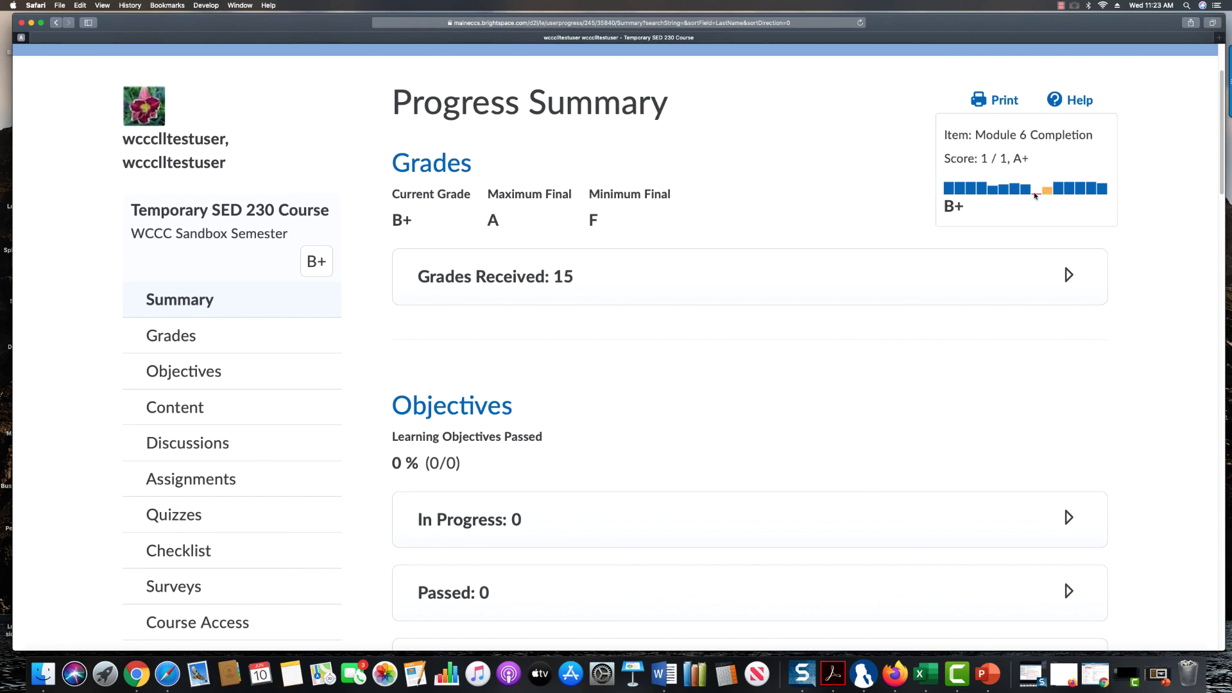
pyautogui.click(1071, 276)
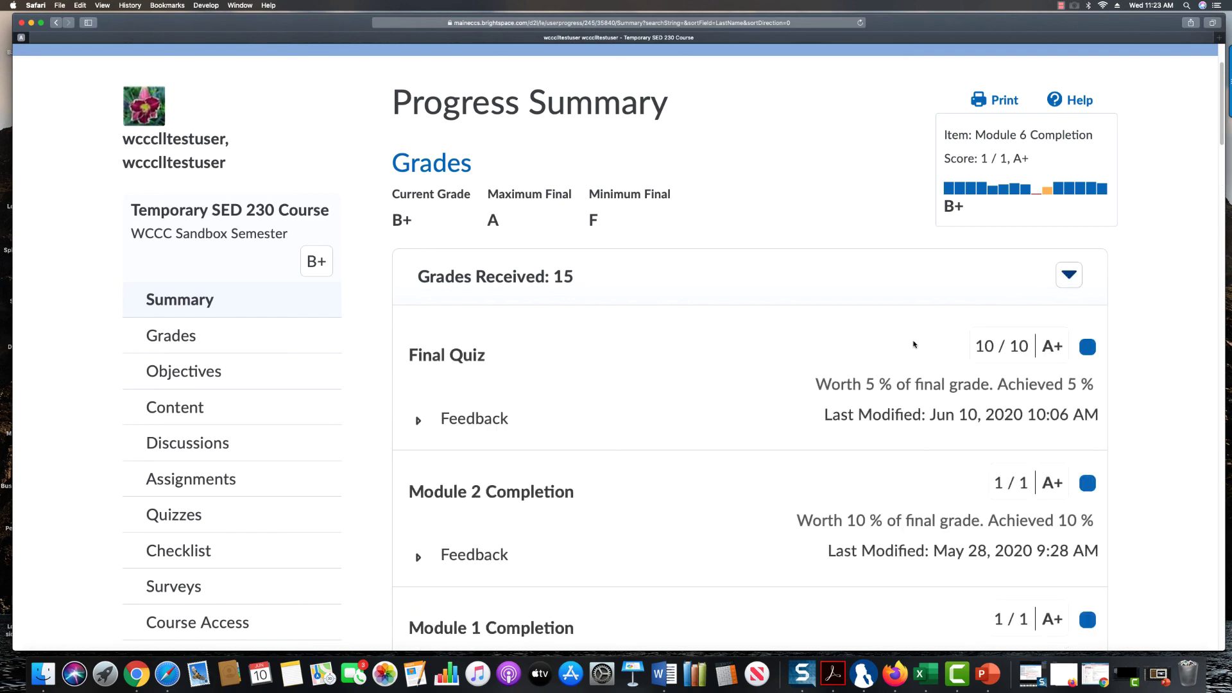
pyautogui.scroll(-2, 749, 416)
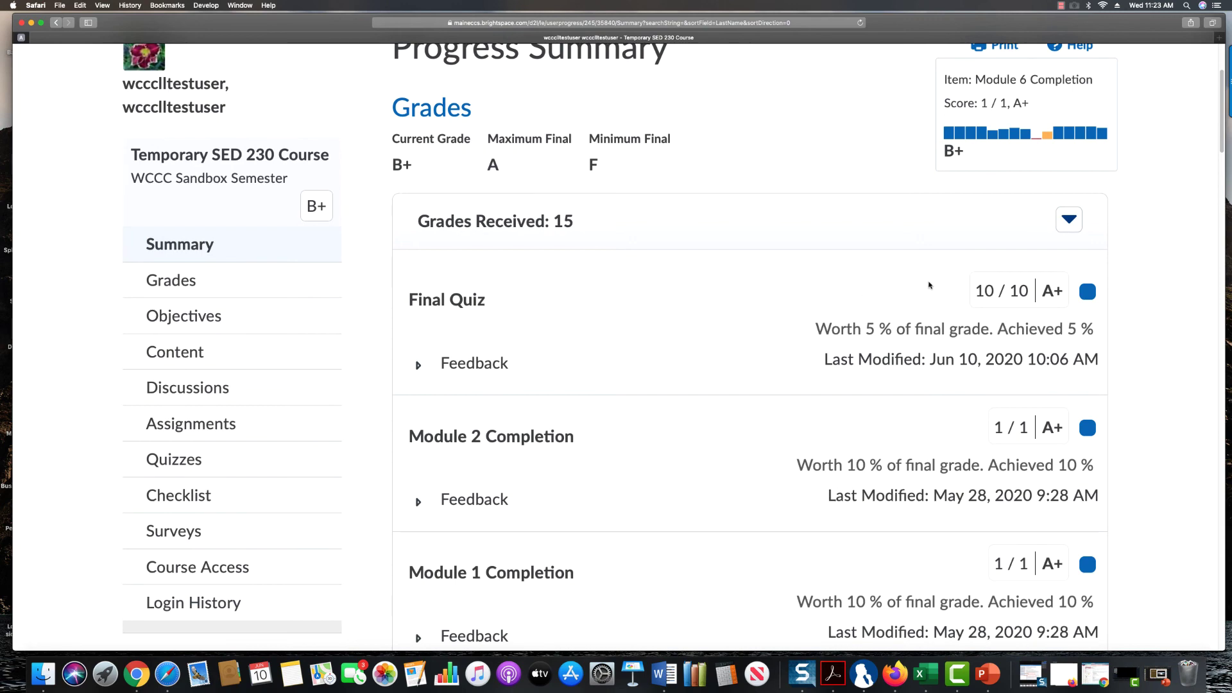
pyautogui.scroll(-2, 762, 391)
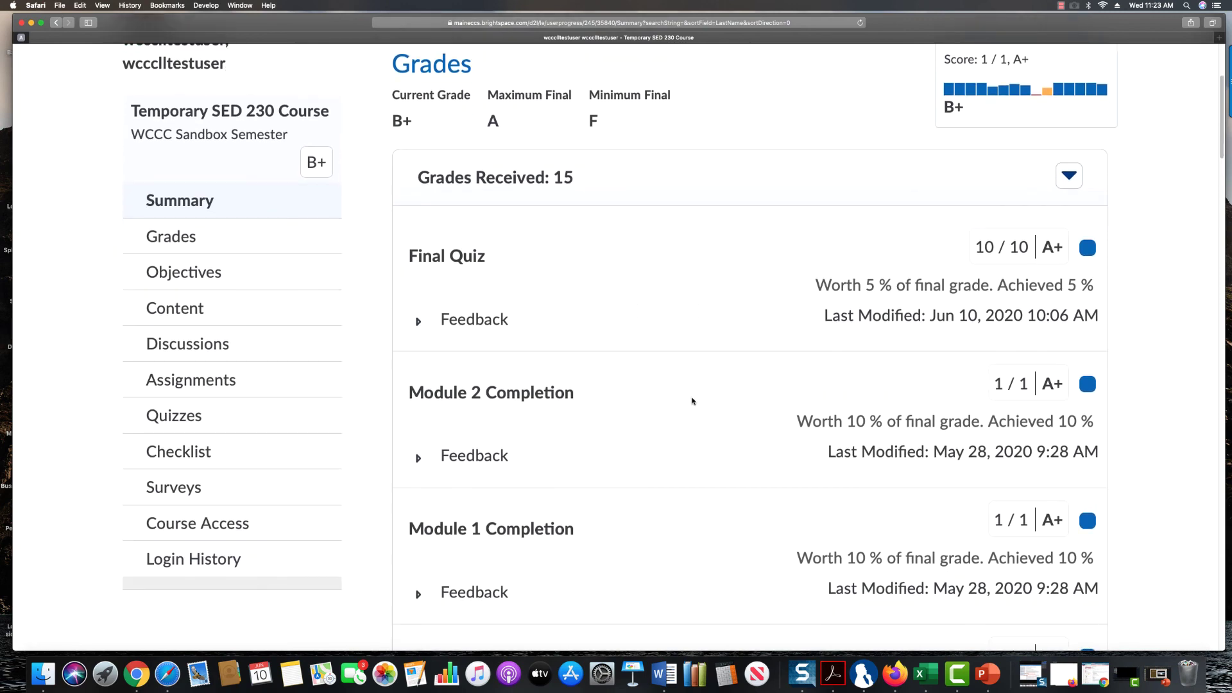
pyautogui.scroll(-3, 721, 404)
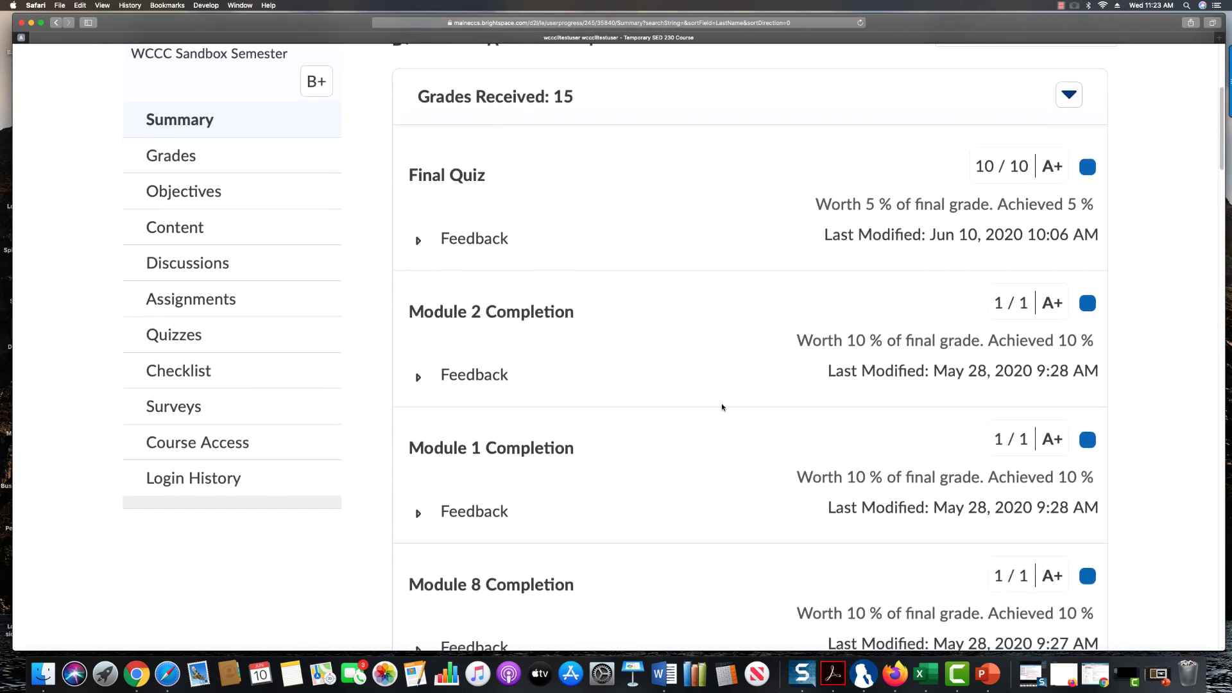
pyautogui.scroll(-3, 720, 409)
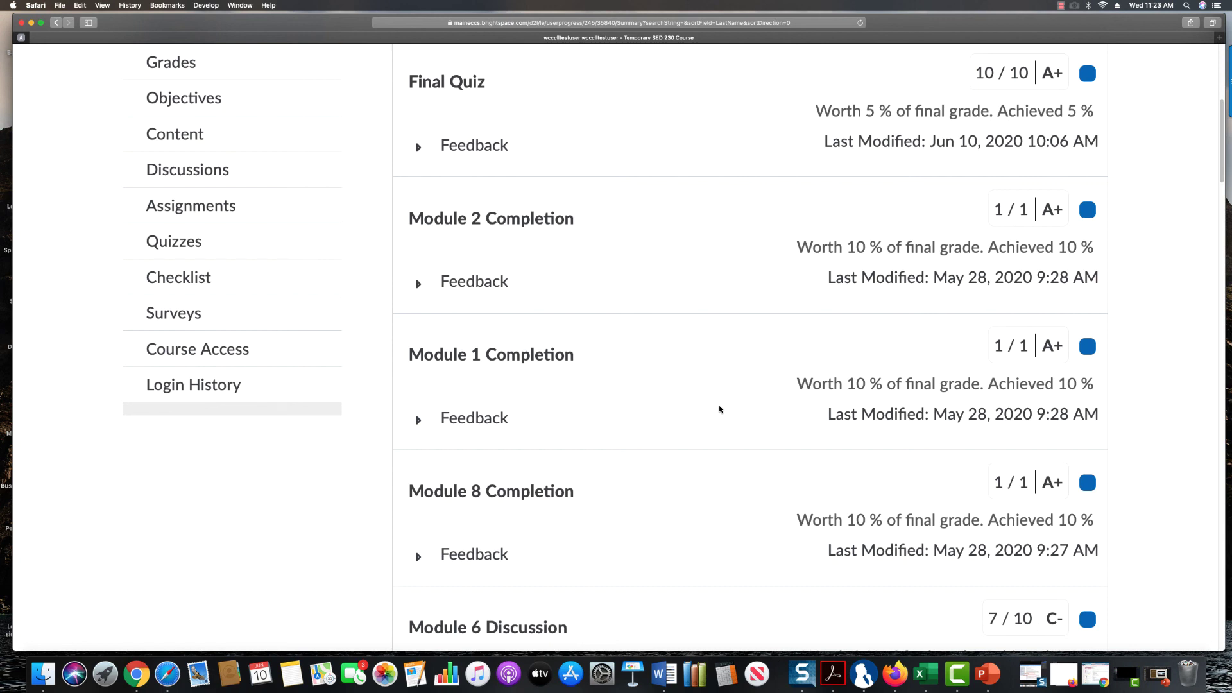
pyautogui.scroll(-1, 733, 418)
pyautogui.scroll(-4, 734, 421)
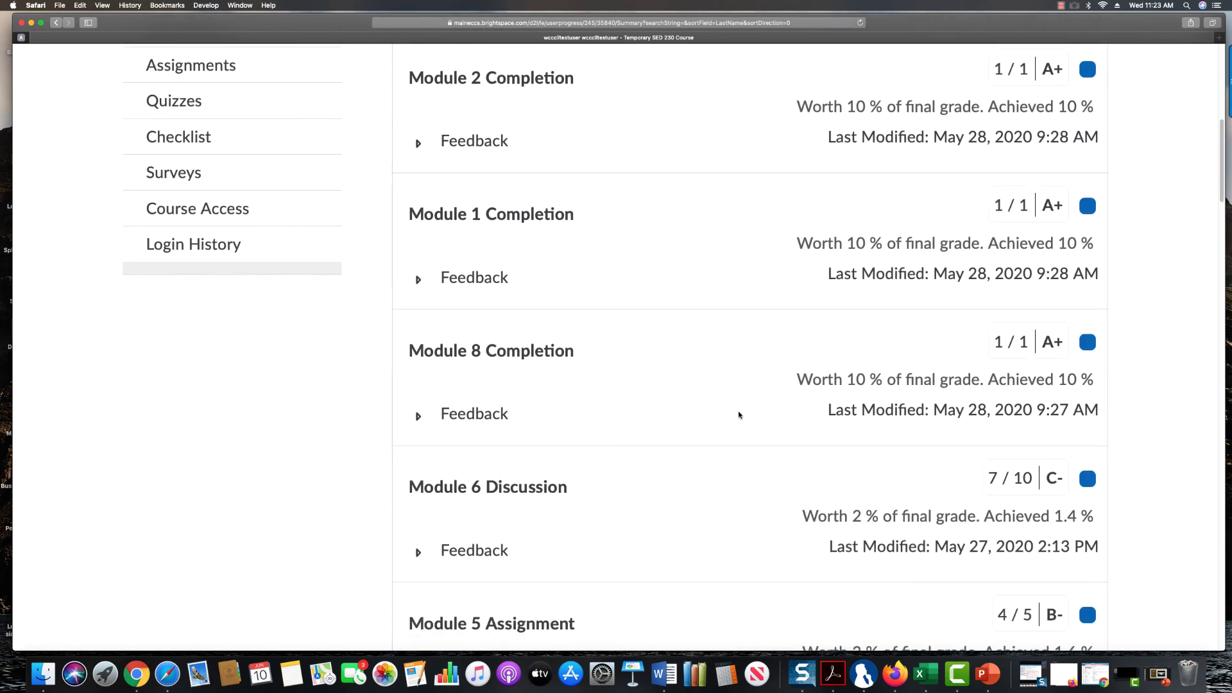
# Look through the remaining received grades and the Objectives section of the Progress Summary
pyautogui.scroll(-20, 743, 418)
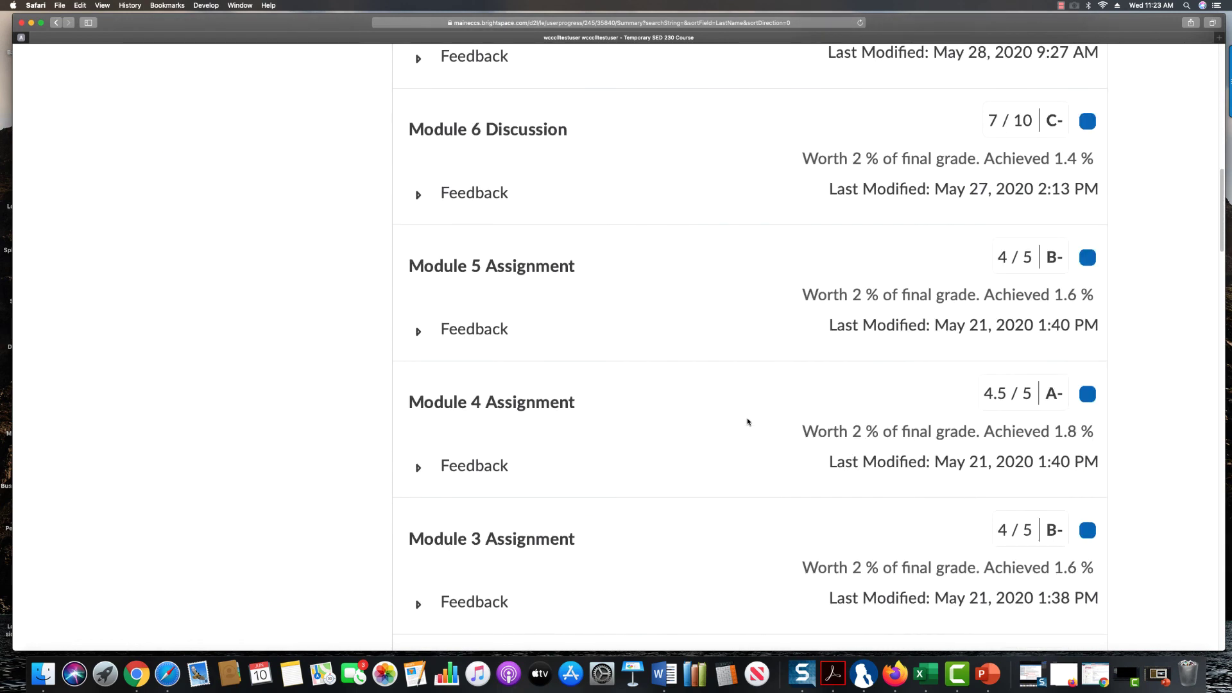
pyautogui.scroll(-5, 747, 423)
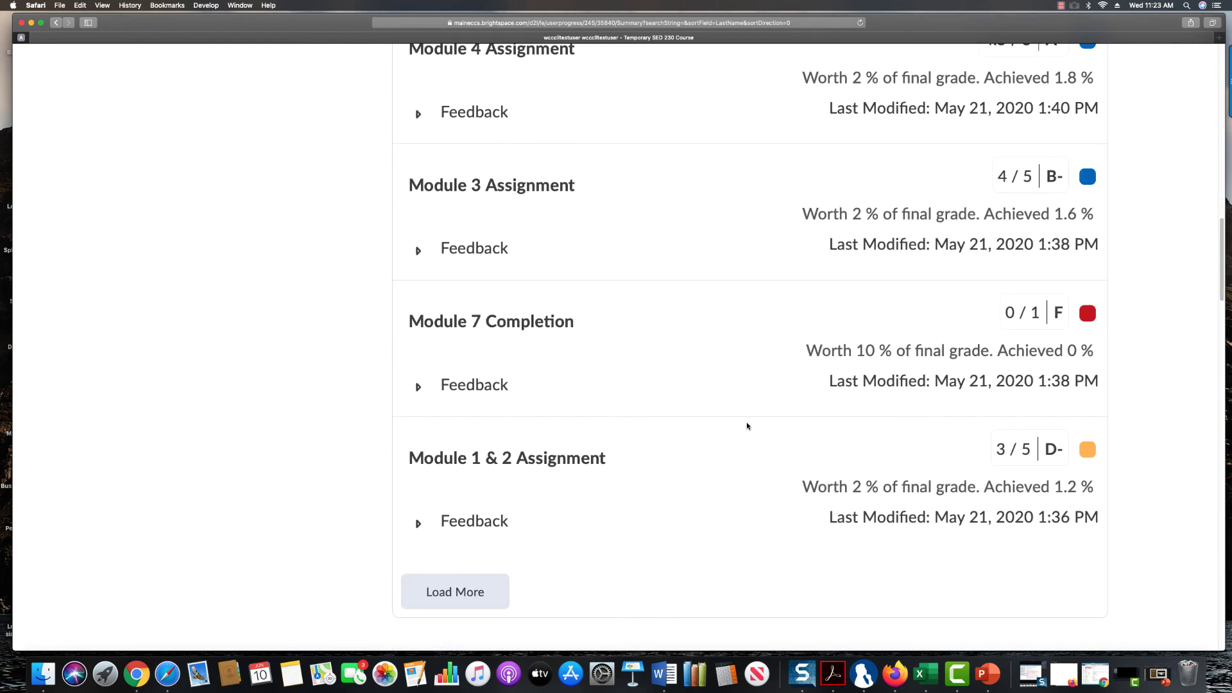
pyautogui.scroll(-1, 749, 420)
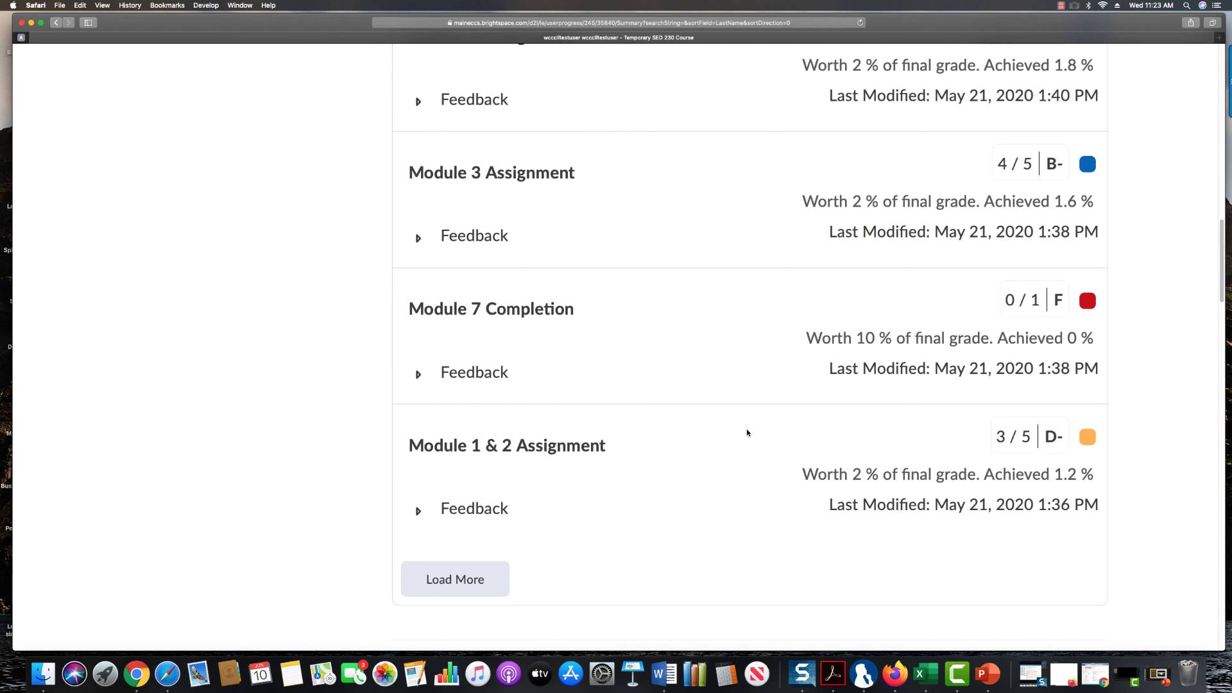
pyautogui.scroll(-10, 748, 434)
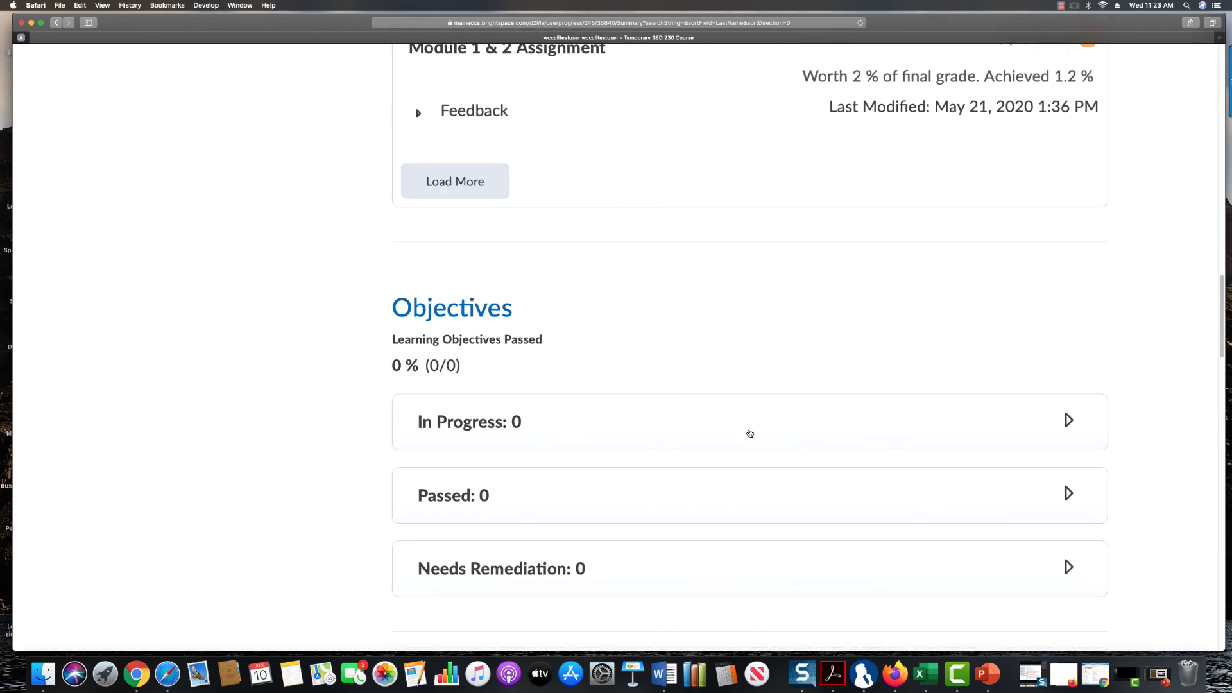
pyautogui.scroll(-8, 749, 433)
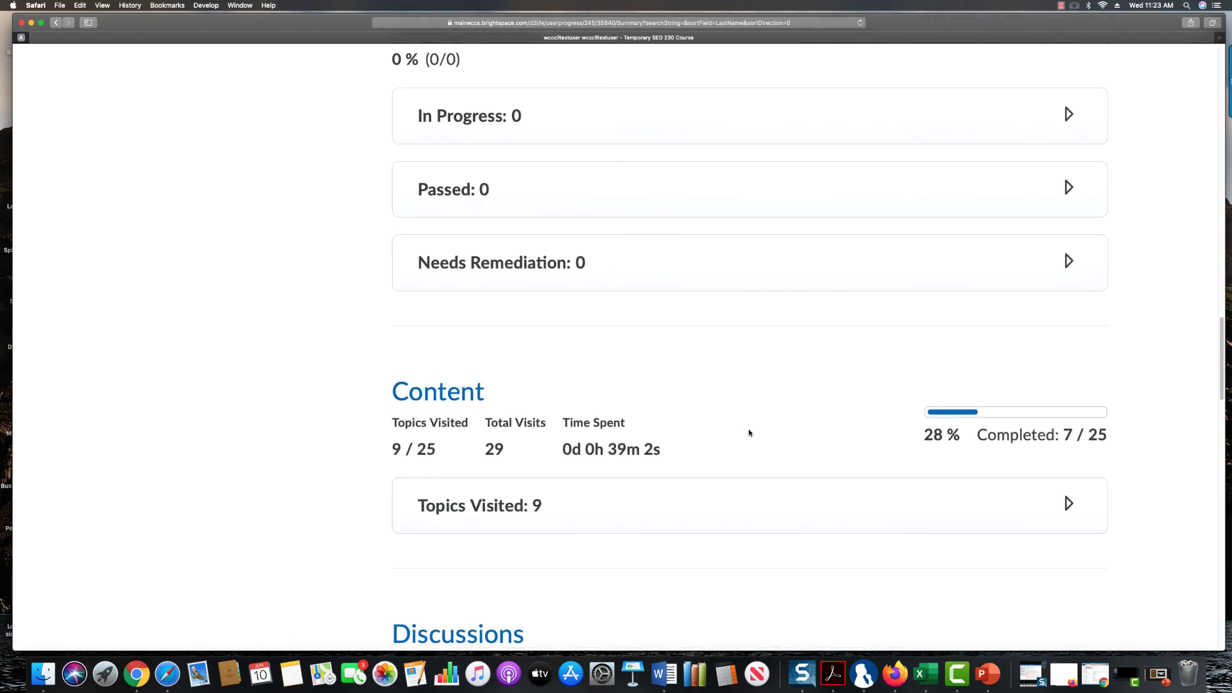
# Check the Content completion progress and expand the Topics Visited list to review the visits to each topic
pyautogui.scroll(-3, 749, 434)
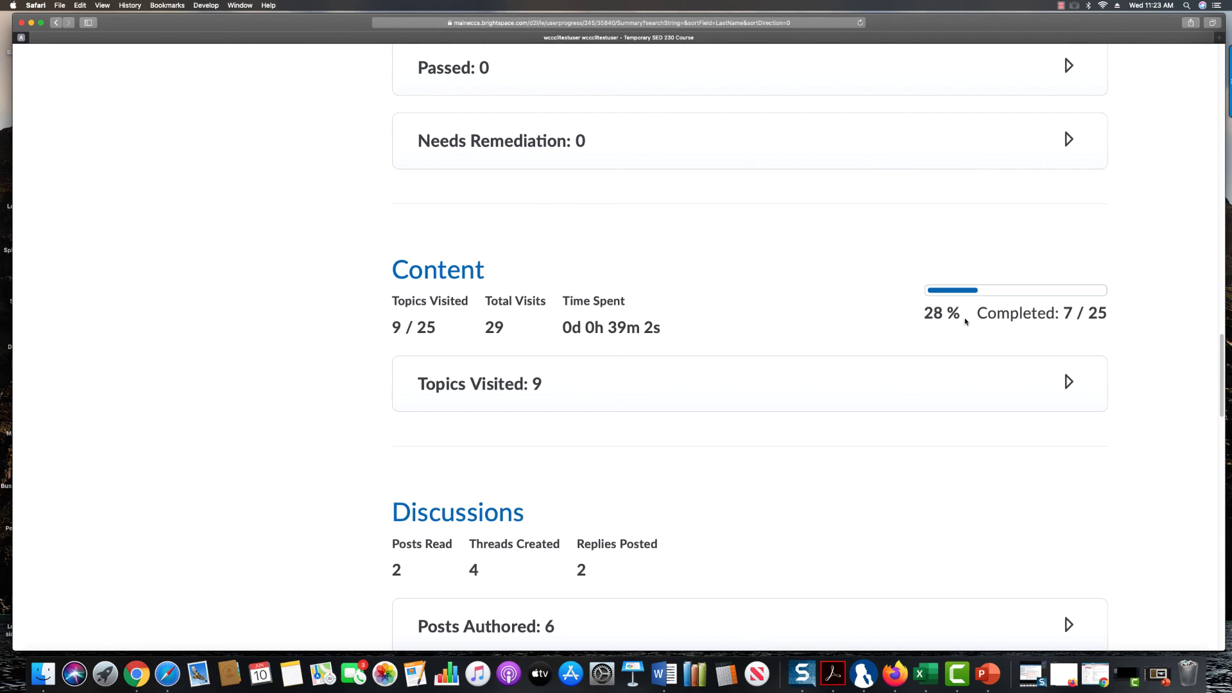
pyautogui.click(1069, 383)
pyautogui.scroll(-2, 918, 413)
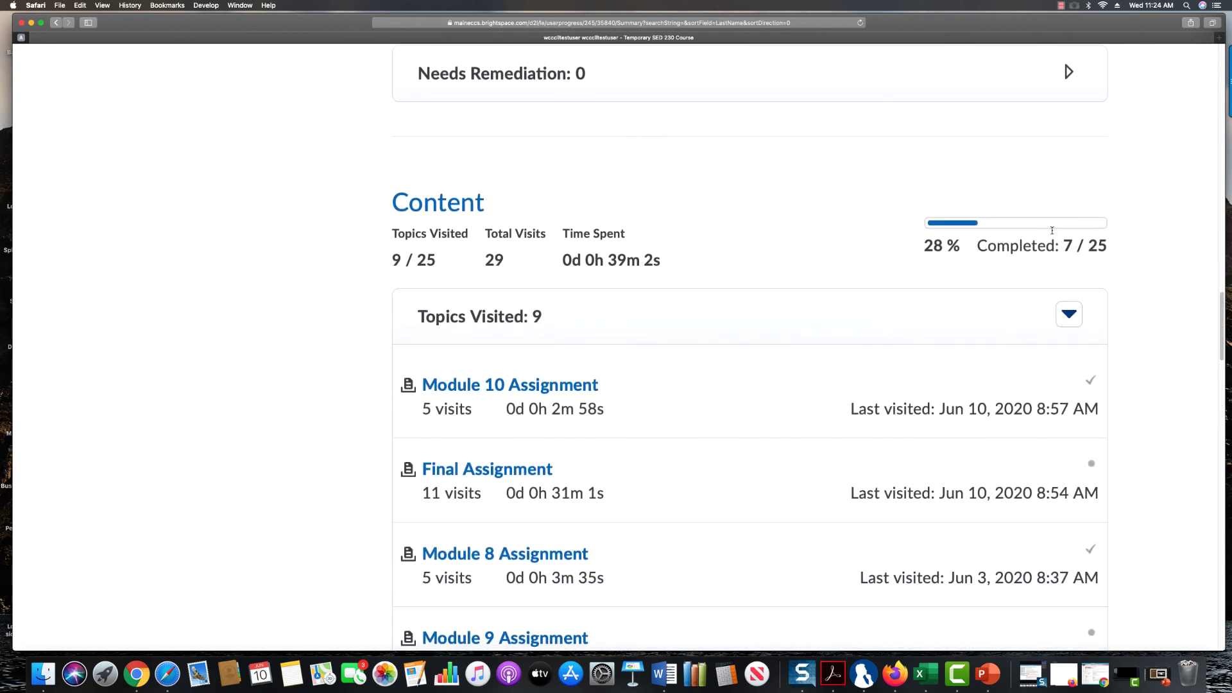
pyautogui.scroll(-3, 833, 385)
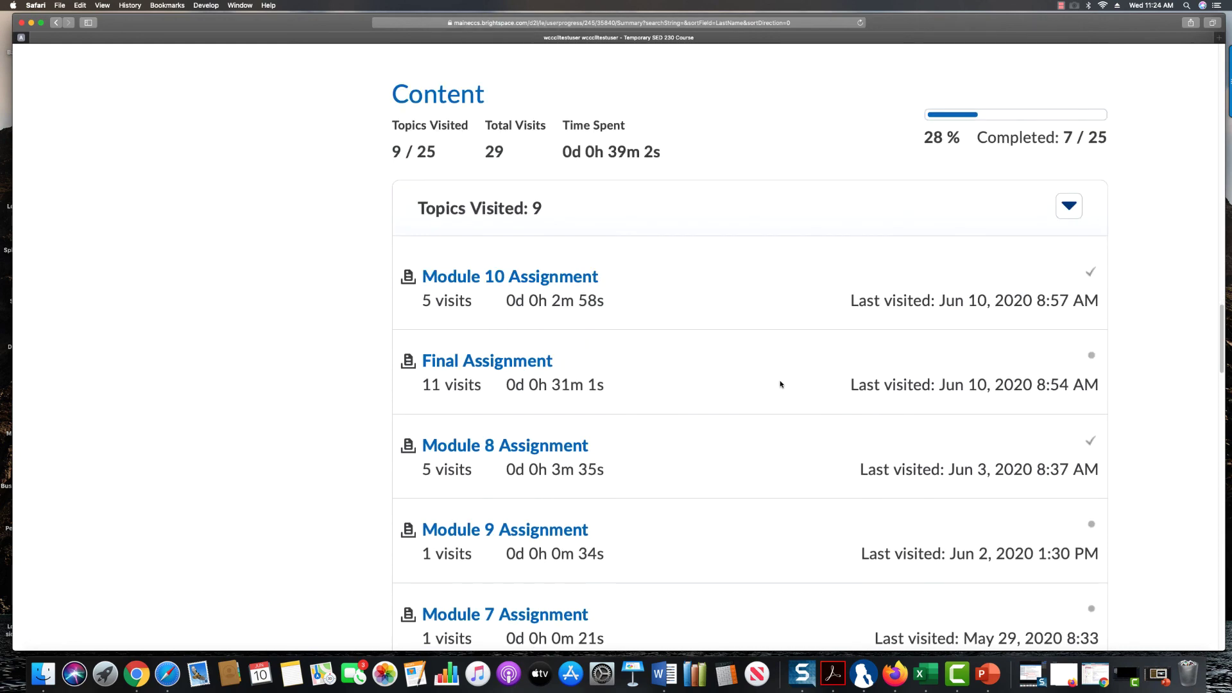
pyautogui.scroll(-6, 795, 385)
# Expand the Posts Authored list under Discussions and look through the threads and replies
pyautogui.scroll(-20, 774, 389)
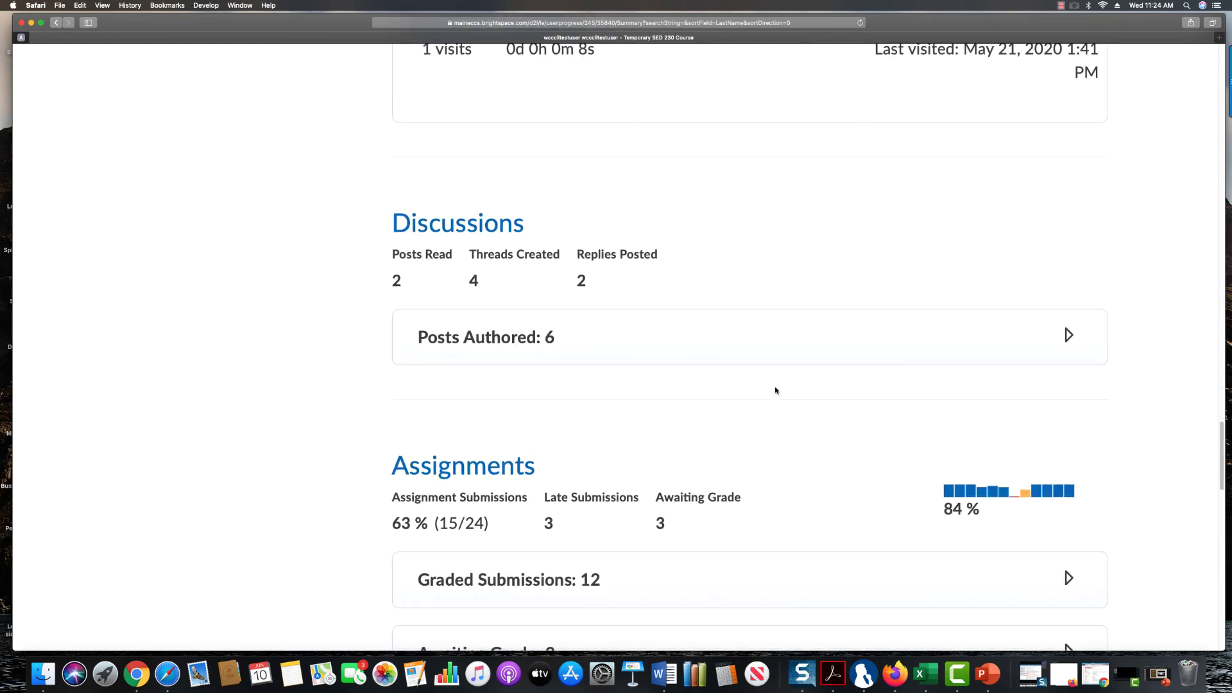
pyautogui.click(1063, 338)
pyautogui.scroll(-2, 741, 386)
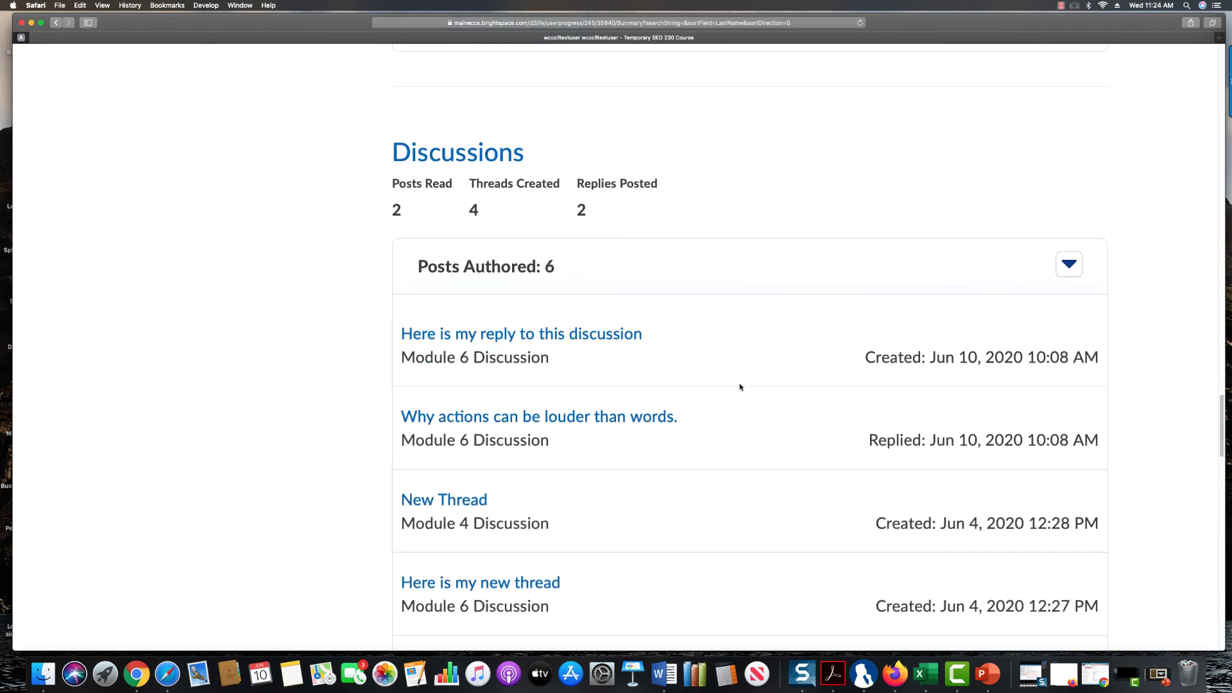
pyautogui.scroll(-3, 710, 402)
pyautogui.scroll(-6, 777, 476)
# Review the Assignments, Quizzes, Checklist, Surveys, Course Access and Login History sections, and return to the start of the Progress Summary
pyautogui.scroll(-11, 778, 477)
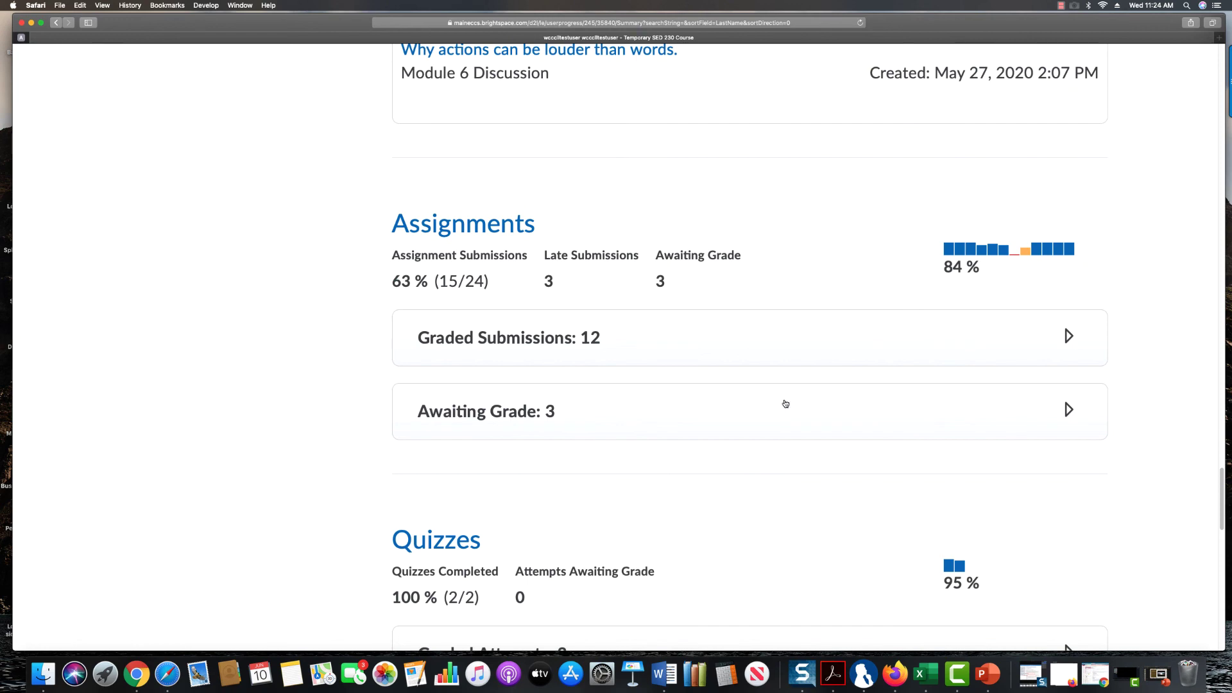
pyautogui.scroll(-8, 762, 432)
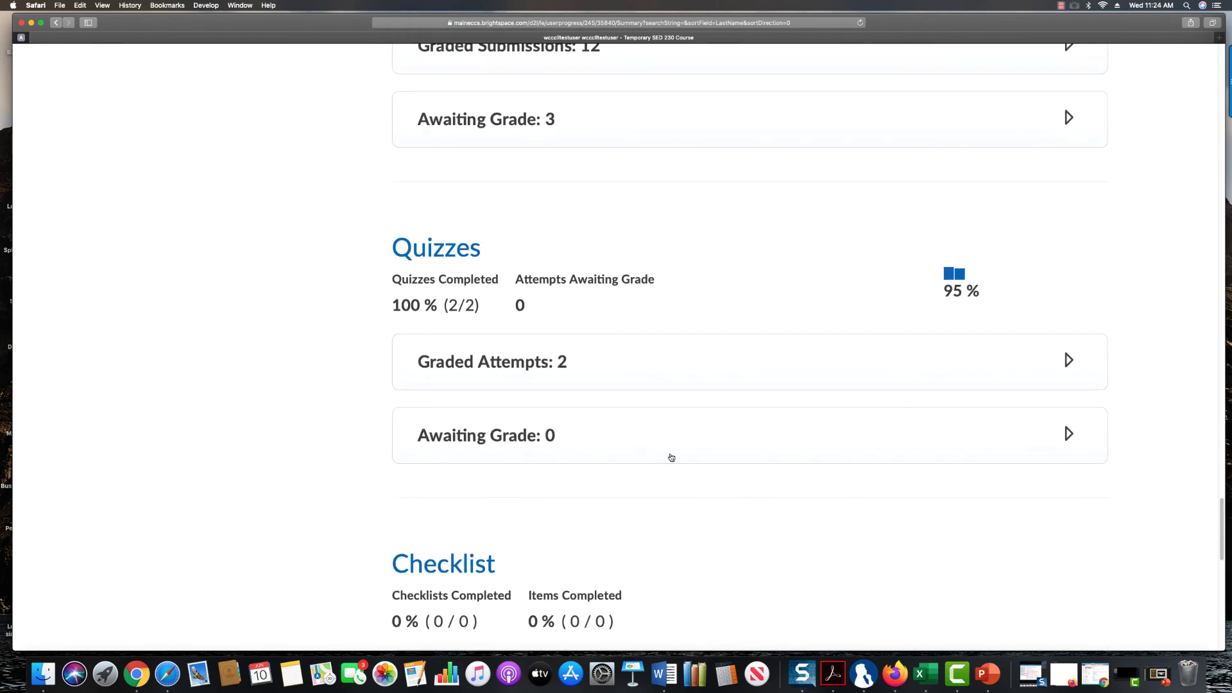
pyautogui.scroll(-20, 674, 456)
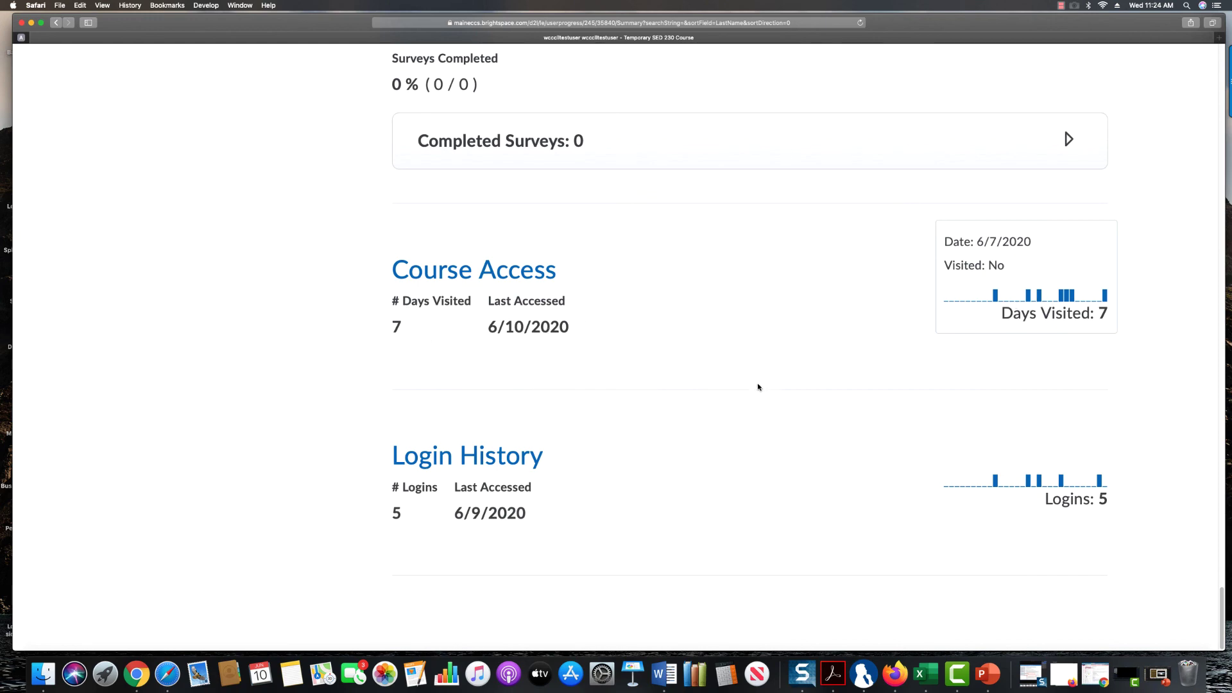
pyautogui.scroll(20, 764, 398)
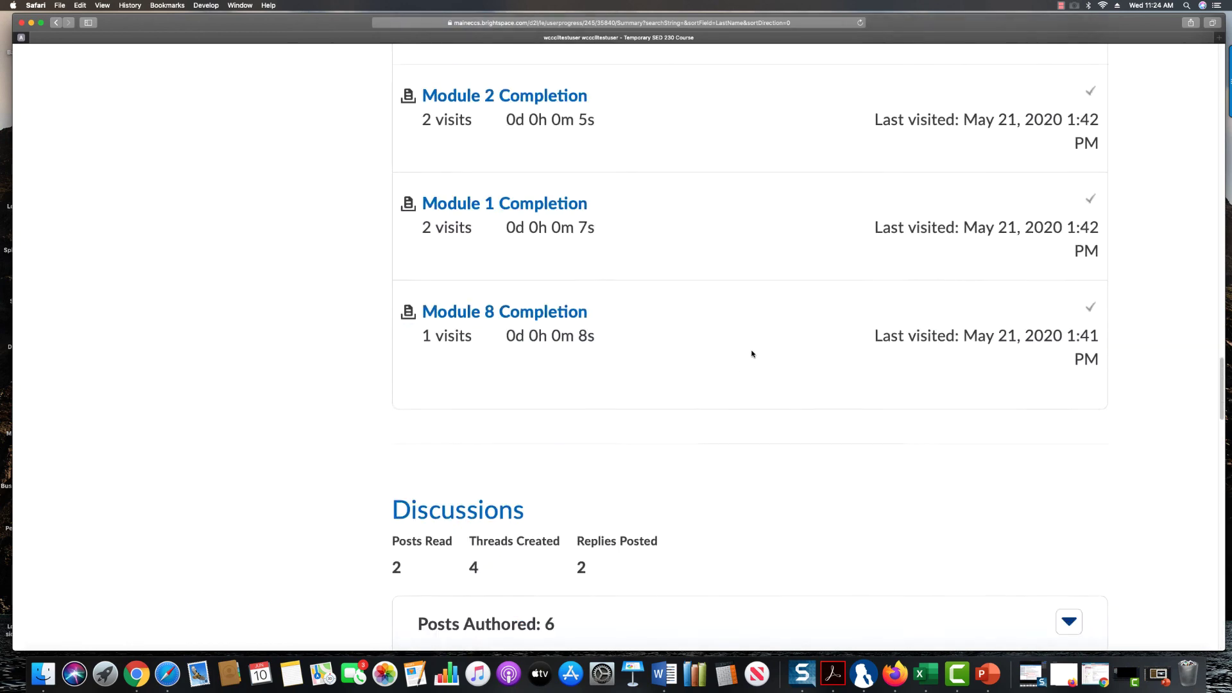
pyautogui.scroll(20, 764, 340)
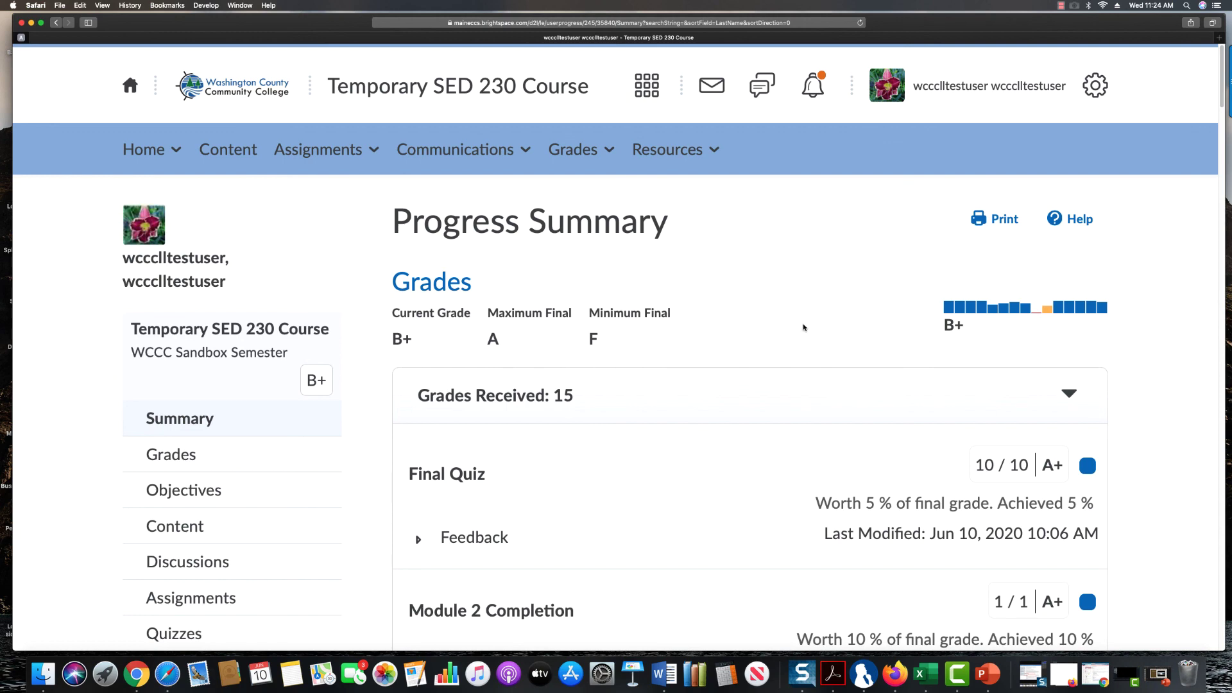
# View the course update notifications, including the Final Quiz grade and Upload Certificates due date, and close them
pyautogui.click(815, 90)
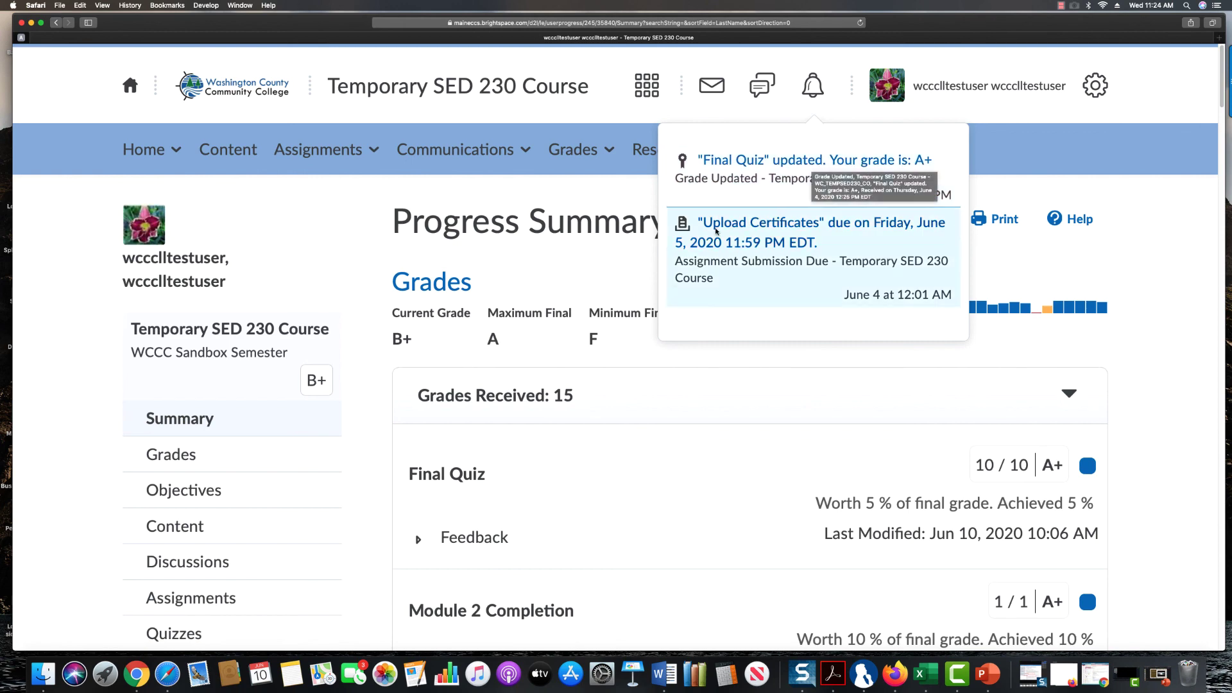
pyautogui.click(699, 448)
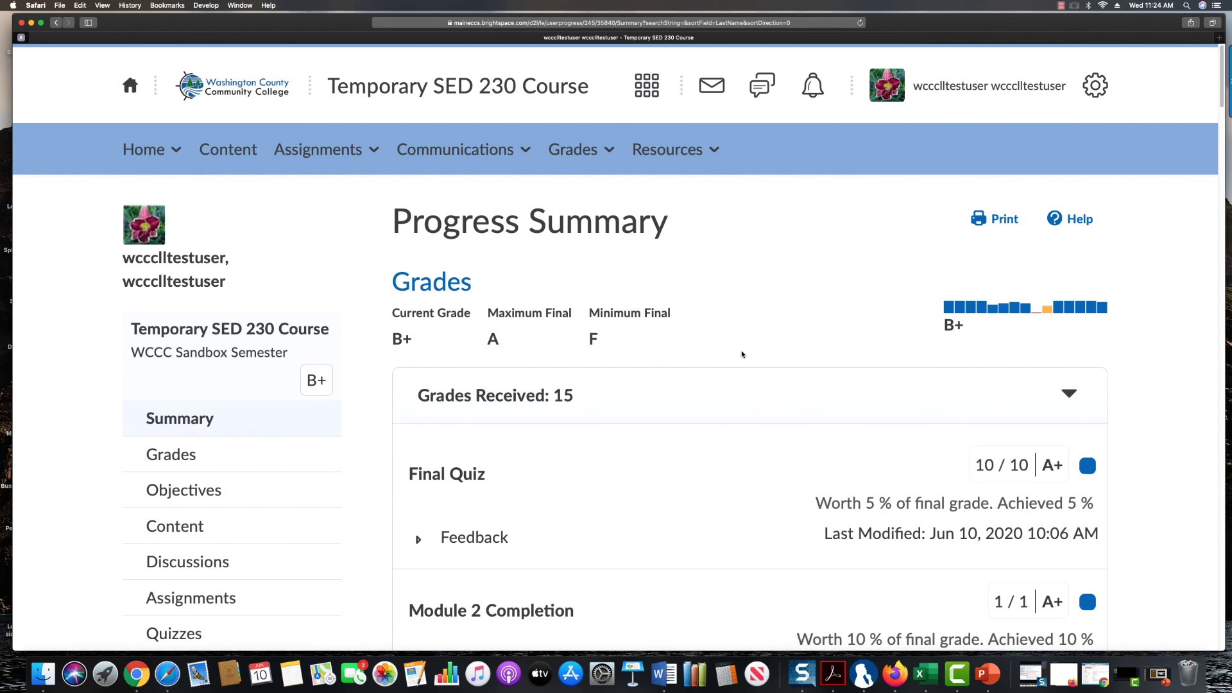
pyautogui.scroll(-5, 754, 376)
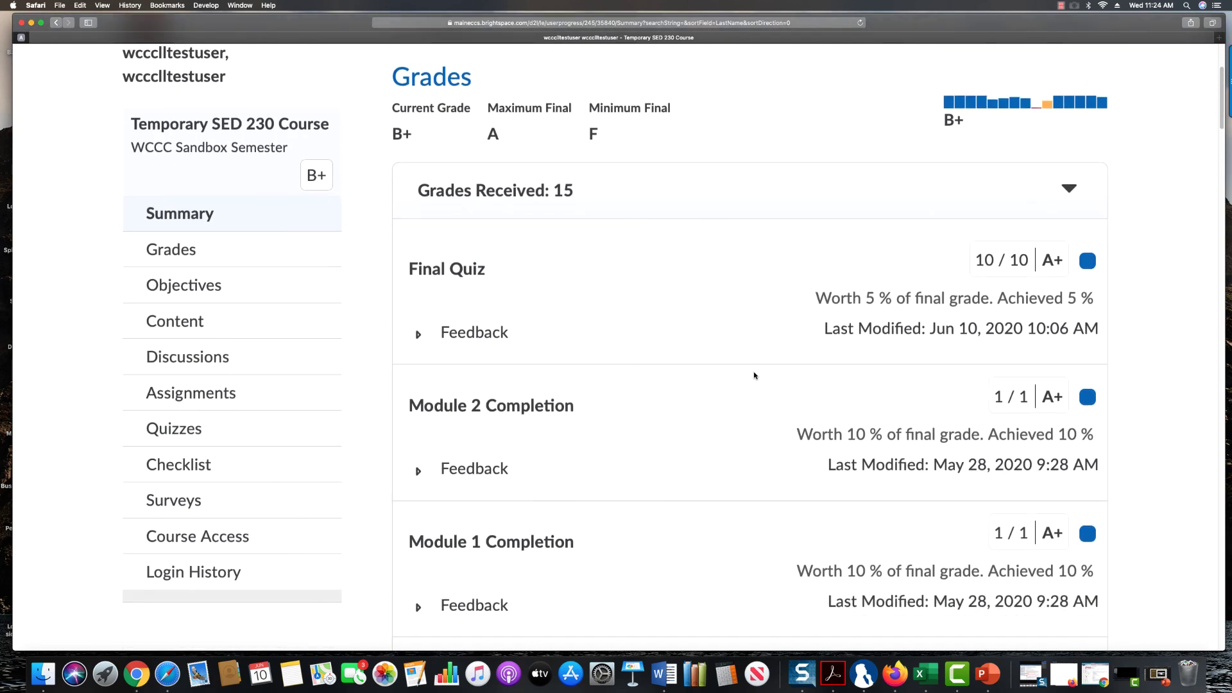
pyautogui.scroll(6, 754, 376)
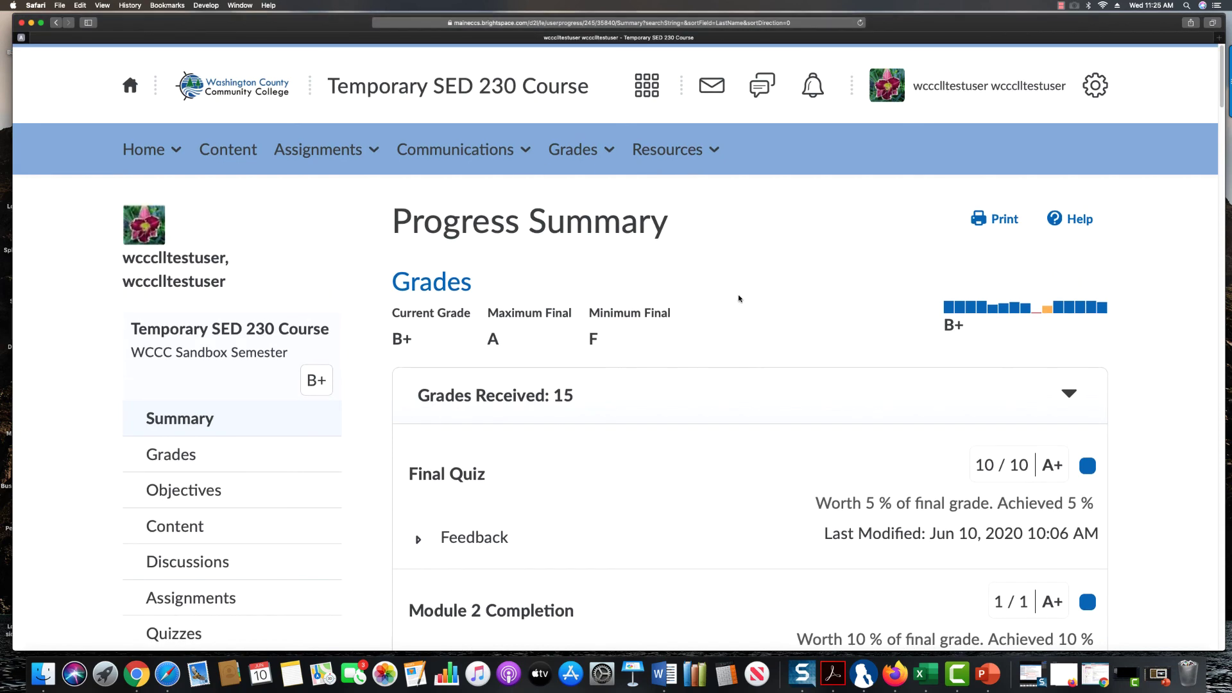